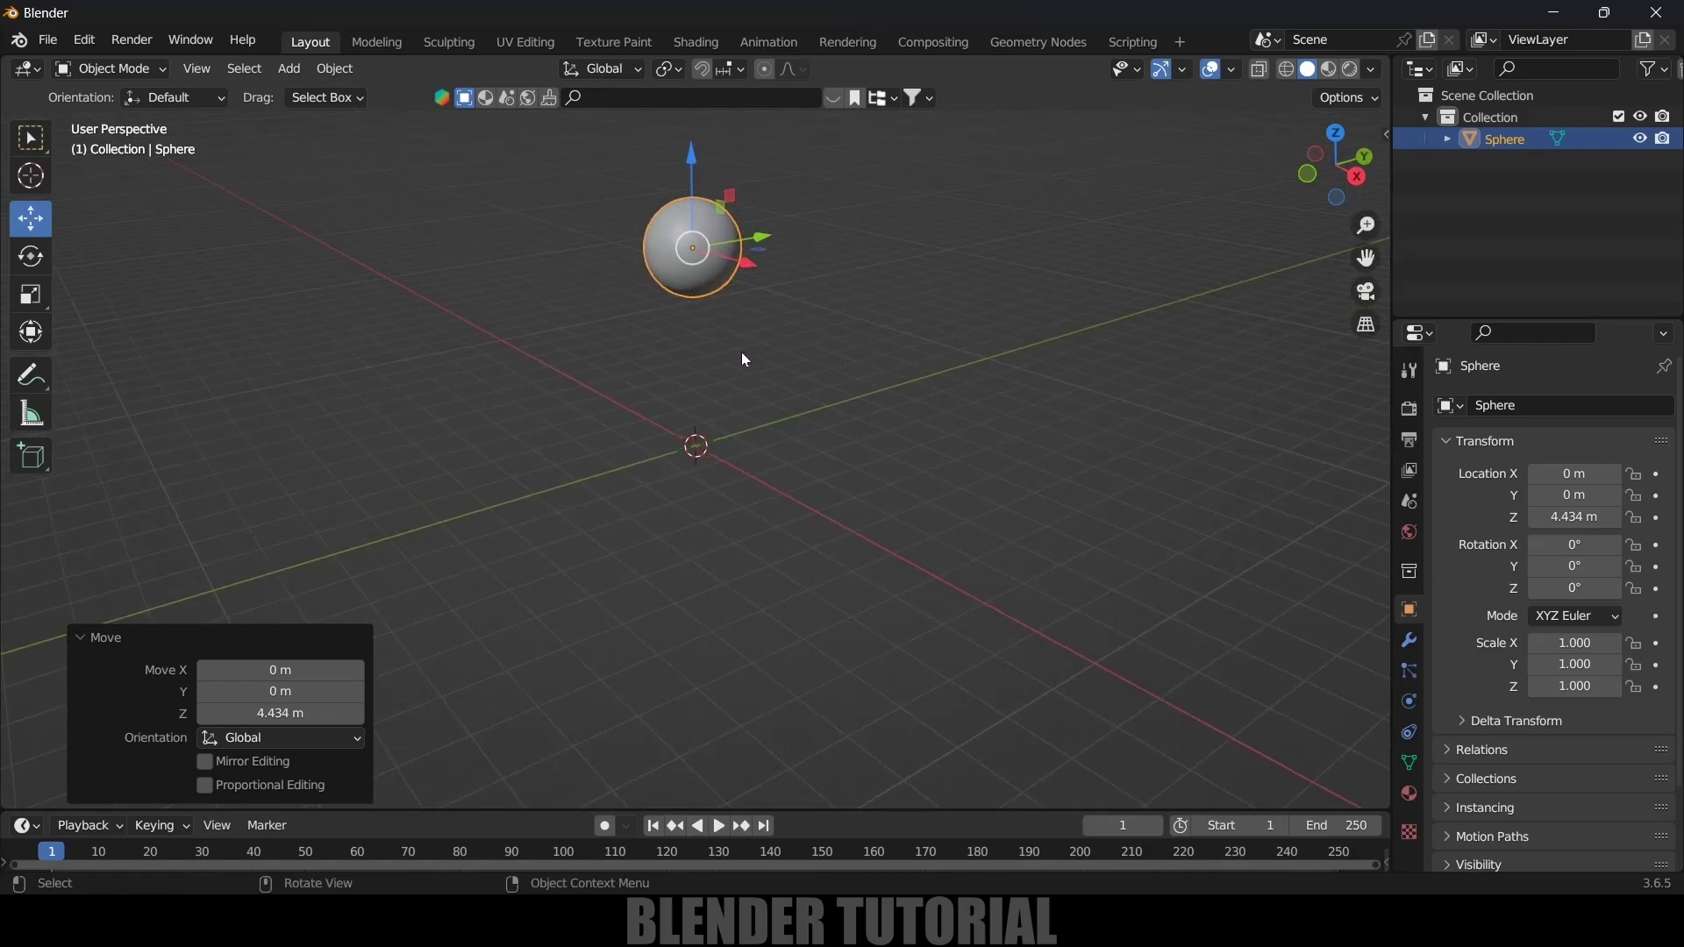
Step: Add a mesh cube at the origin and scale it uniformly to about 0.72
click(292, 69)
mouse_move(407, 90)
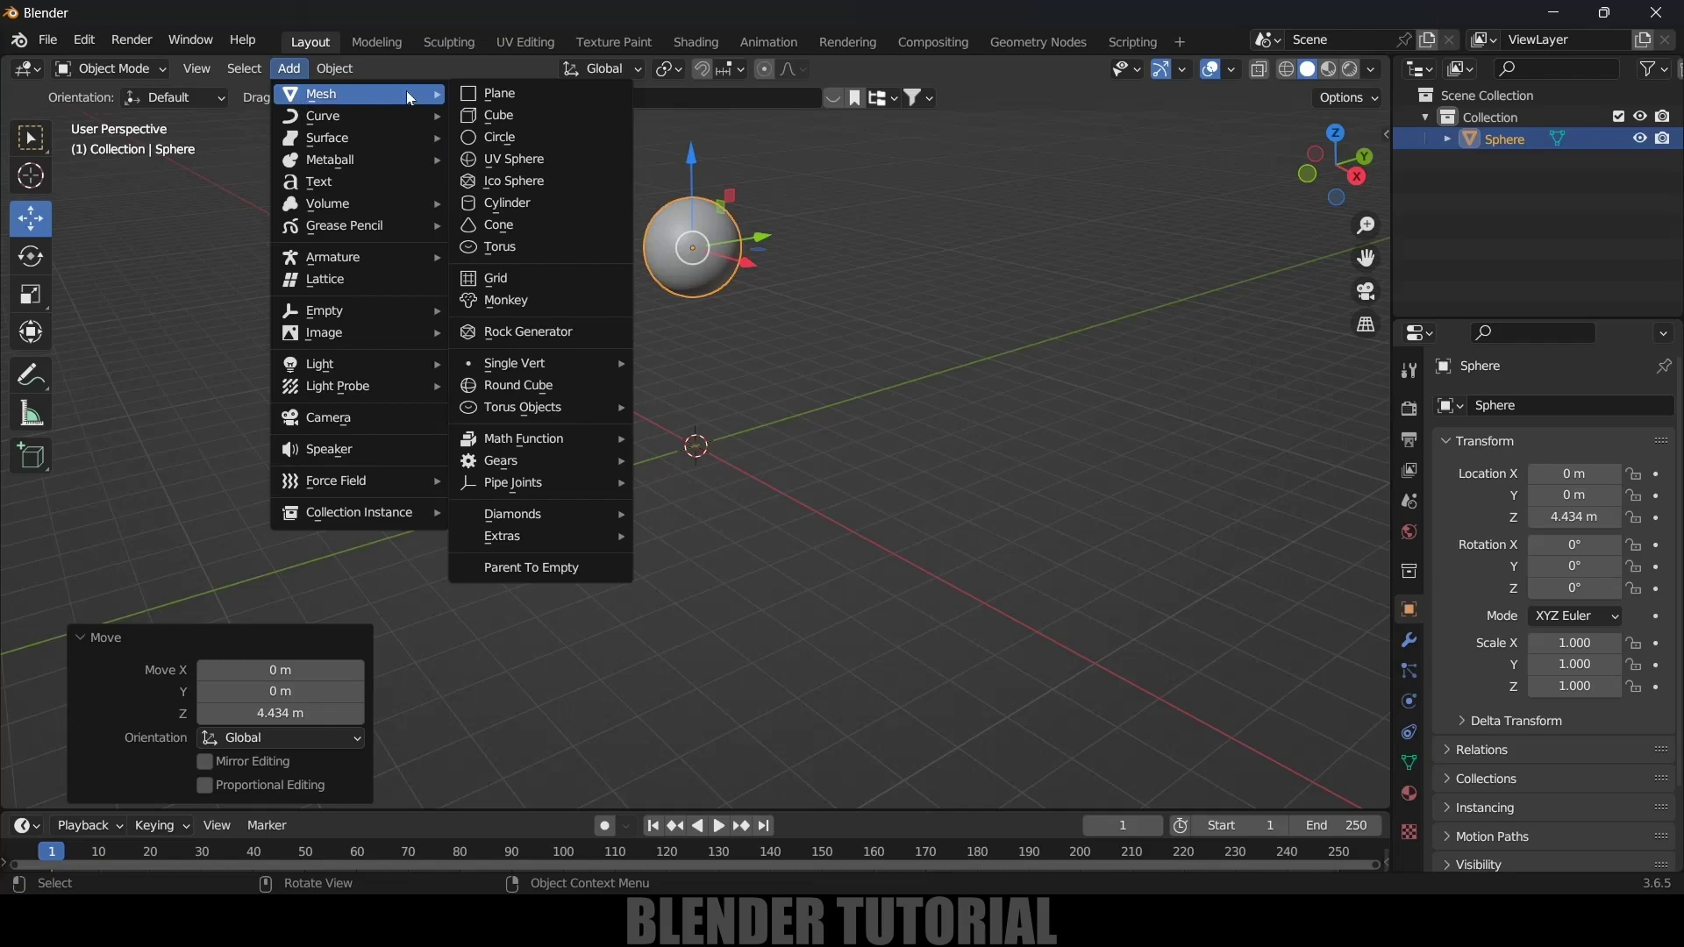
click(524, 114)
middle_drag(746, 326, 741, 405)
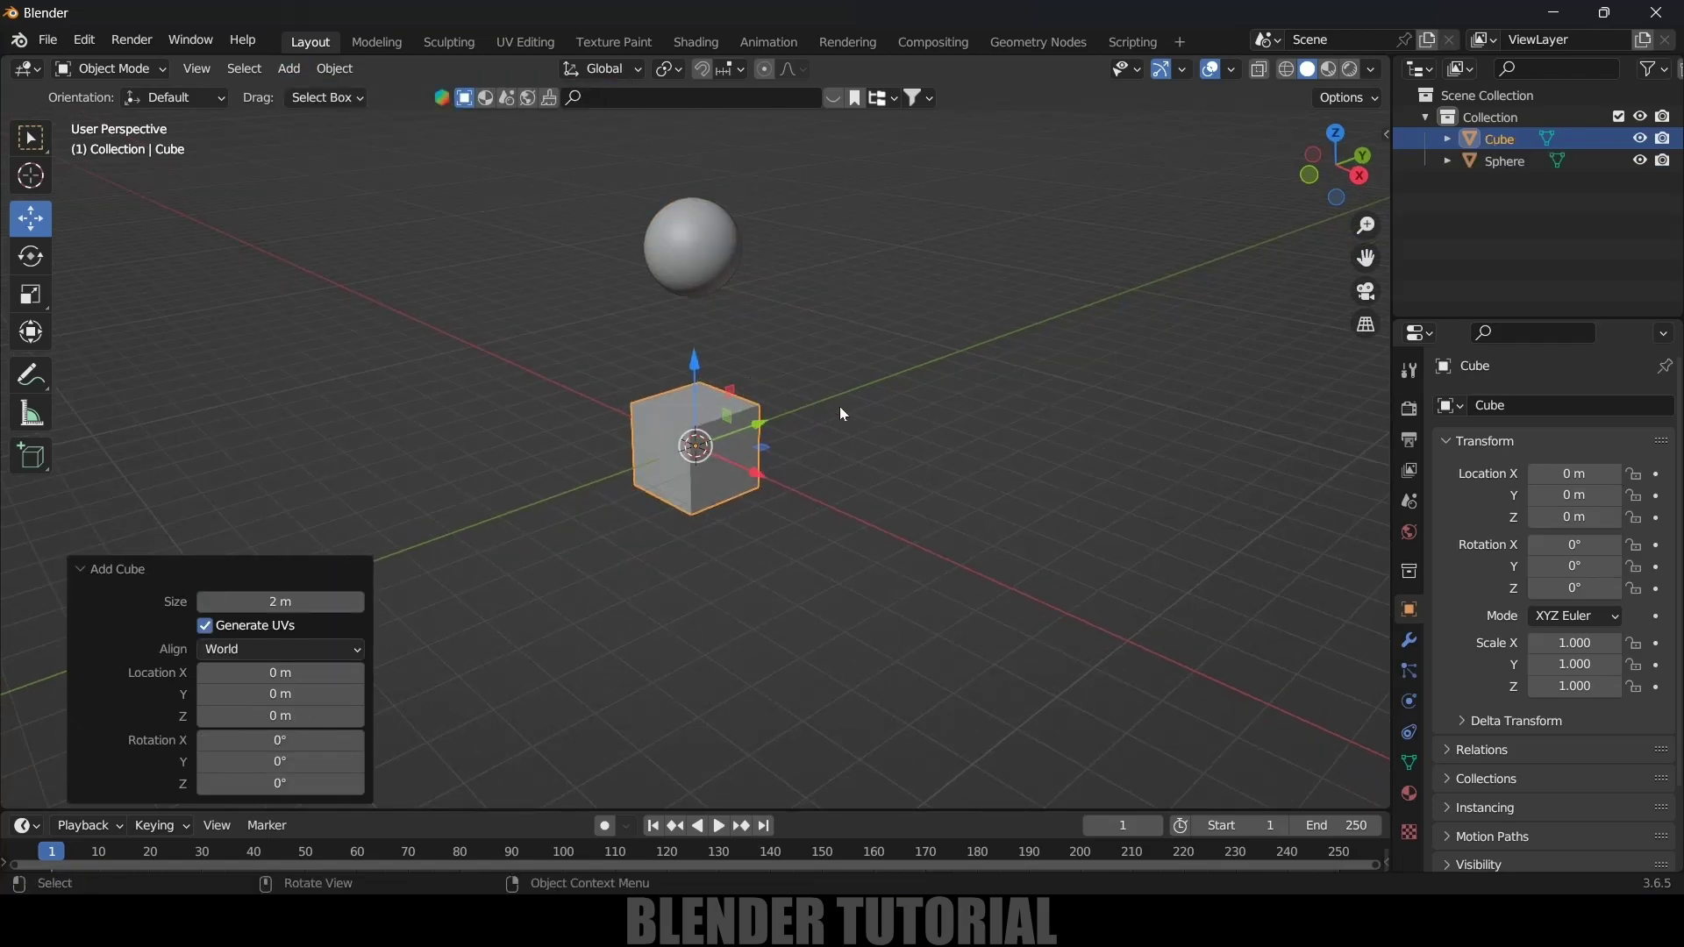
key(s)
click(916, 490)
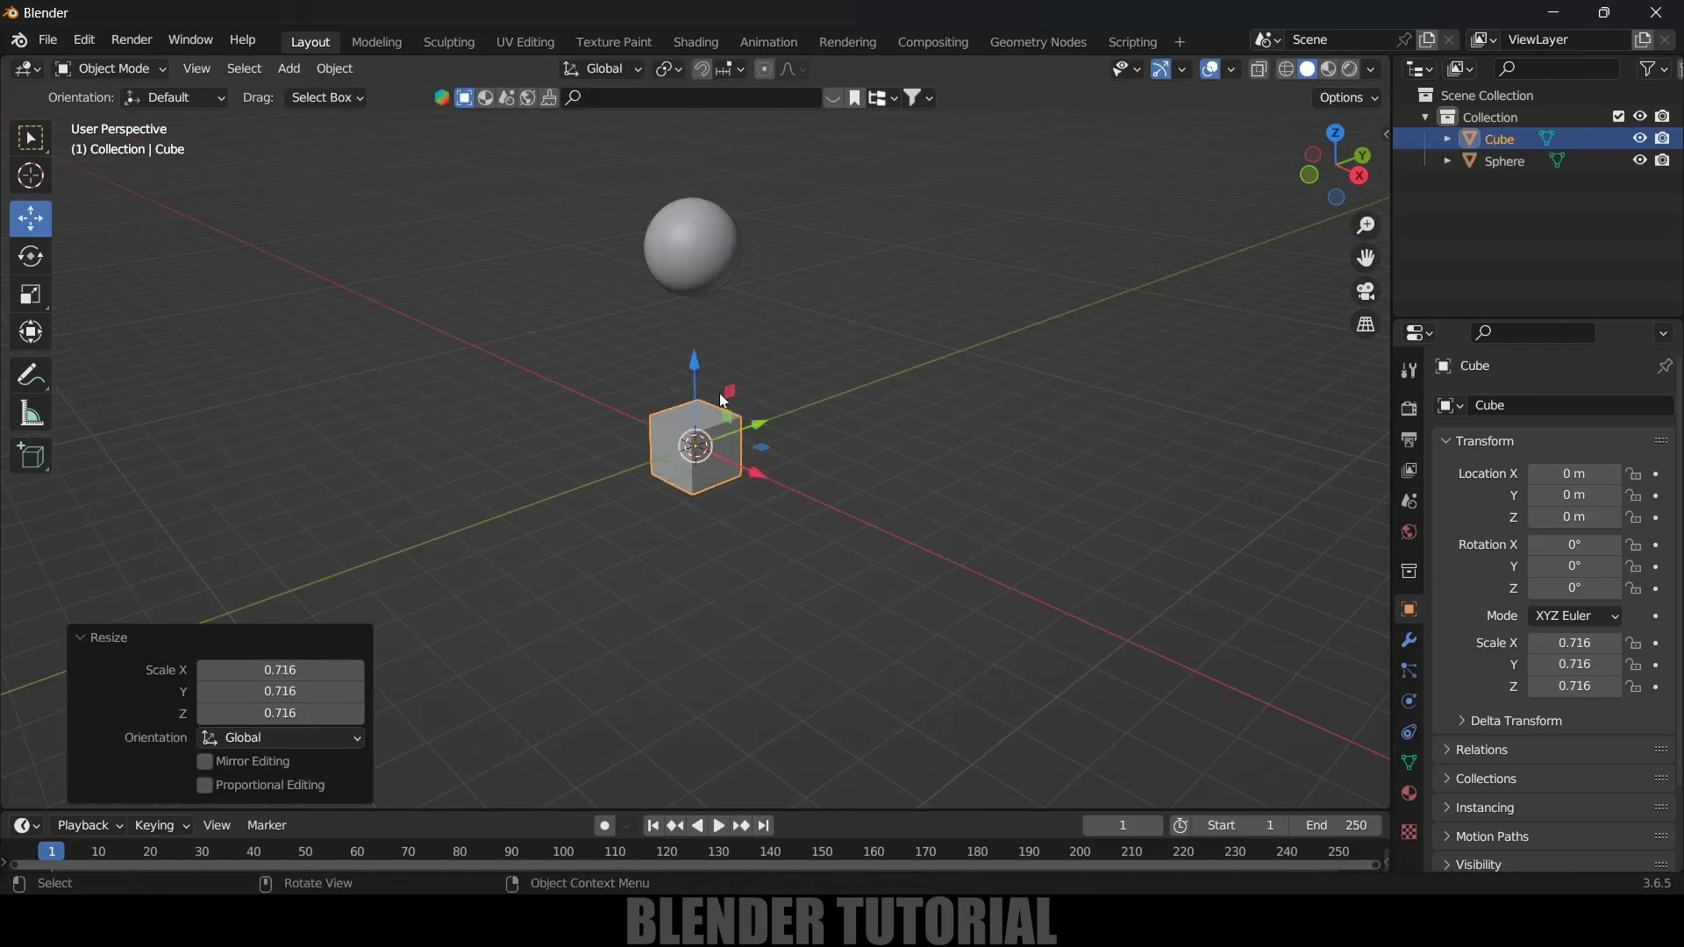
Step: Raise the cube about 2.41 m along Z so it sits just beneath the sphere
key(g)
key(z)
click(810, 423)
Step: Stretch the cube along X to a scale of about 2.74 and shift it about 0.27 m along Y
key(s)
key(x)
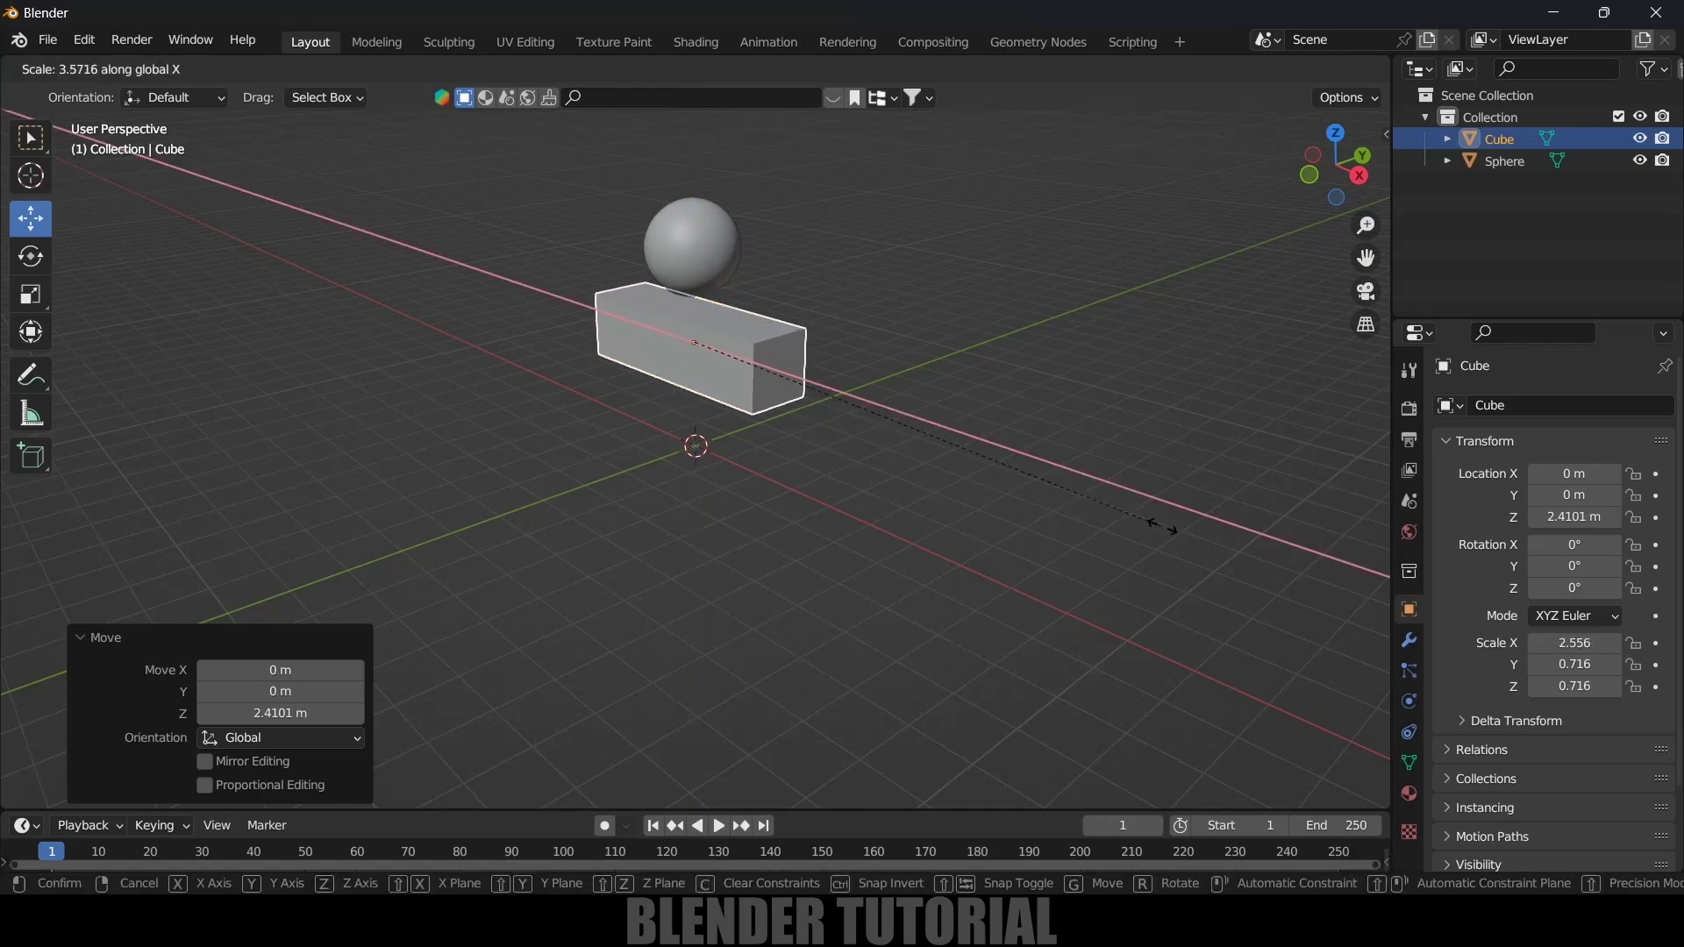
click(1179, 528)
key(g)
key(y)
click(1192, 528)
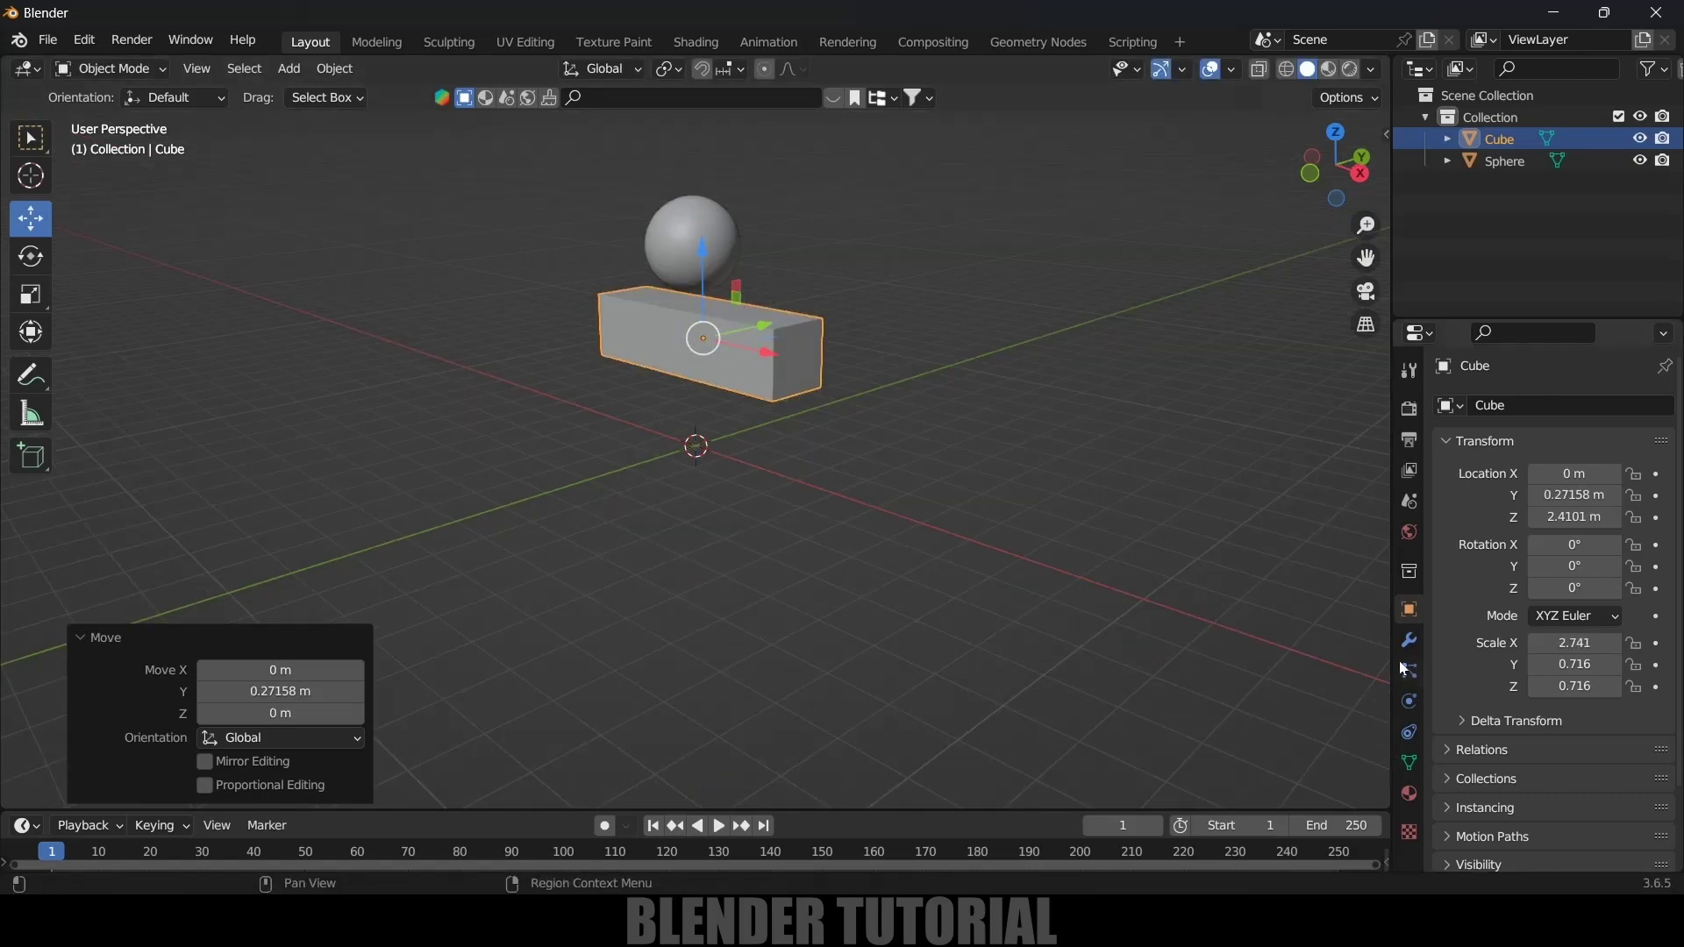
Step: Add a Bevel modifier to the stretched block and inspect its bevelled edges
click(1408, 639)
click(1470, 409)
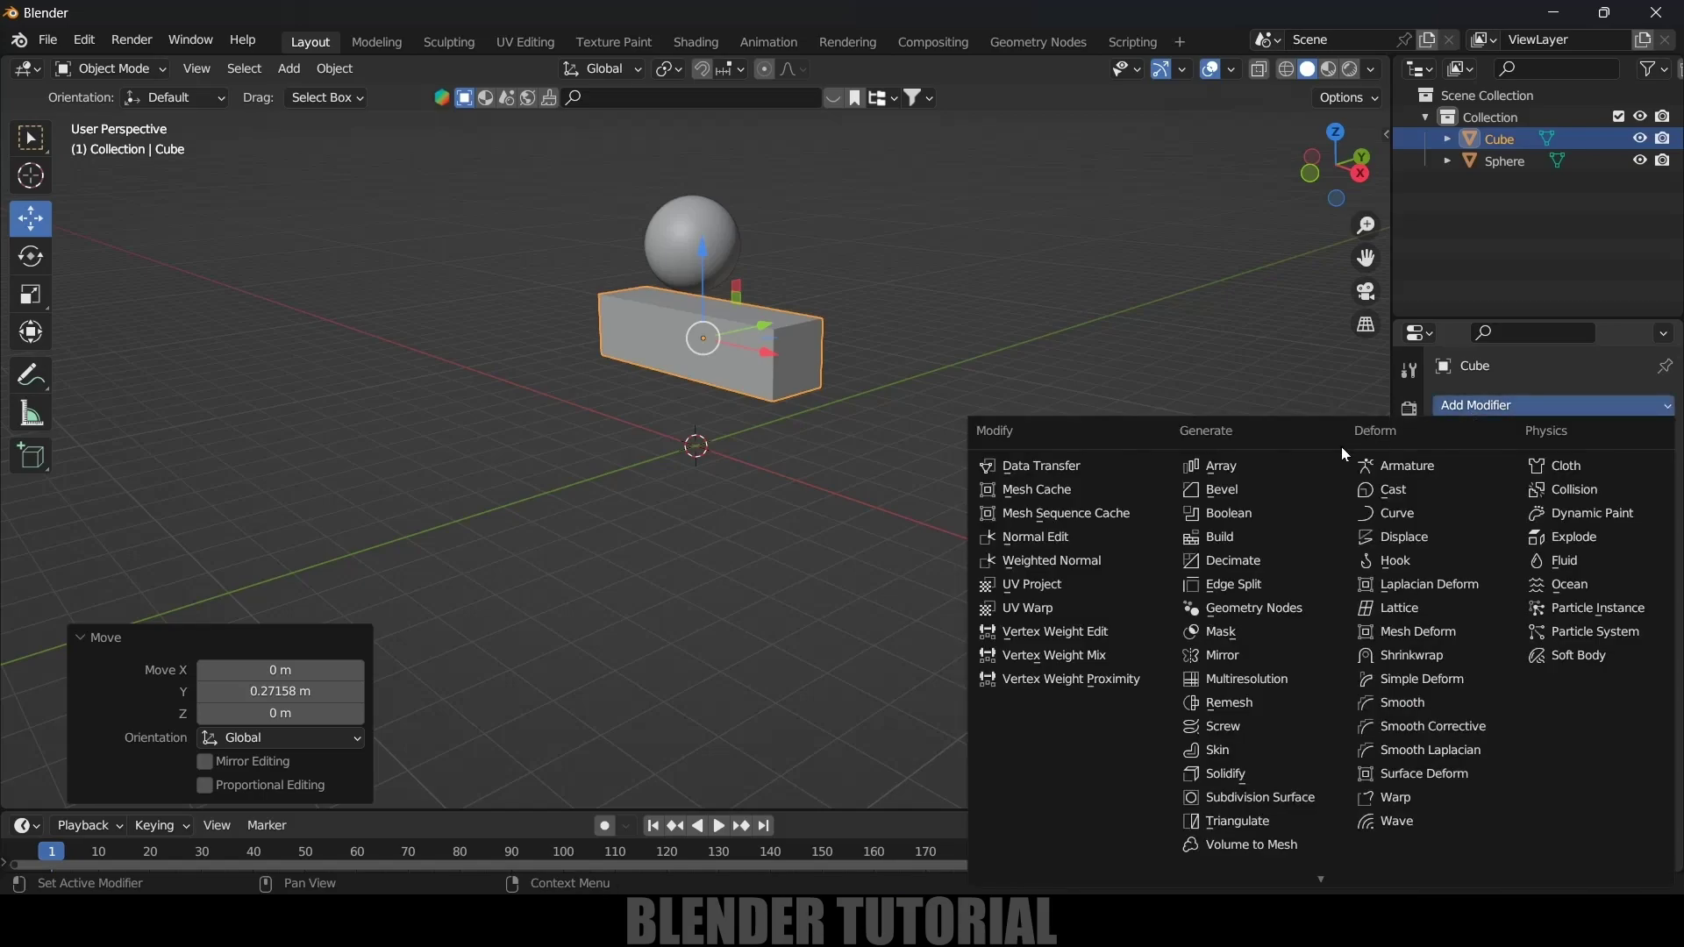
click(1253, 495)
scroll(1009, 344, up, 5)
middle_drag(961, 338, 974, 388)
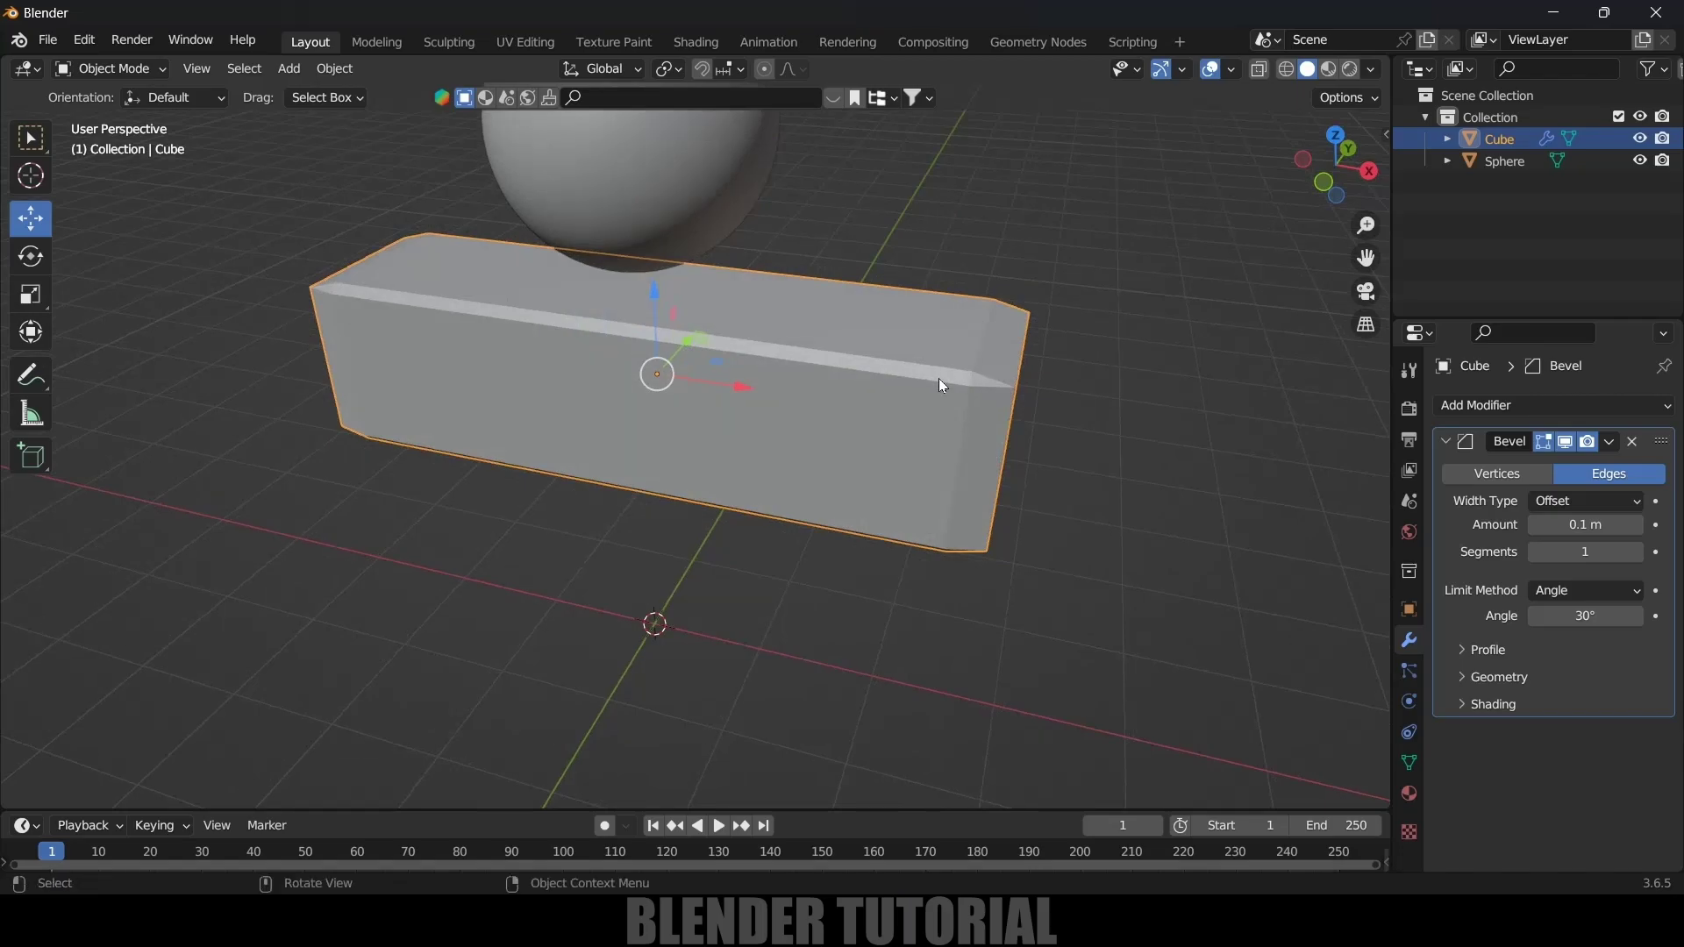
middle_drag(514, 364, 519, 344)
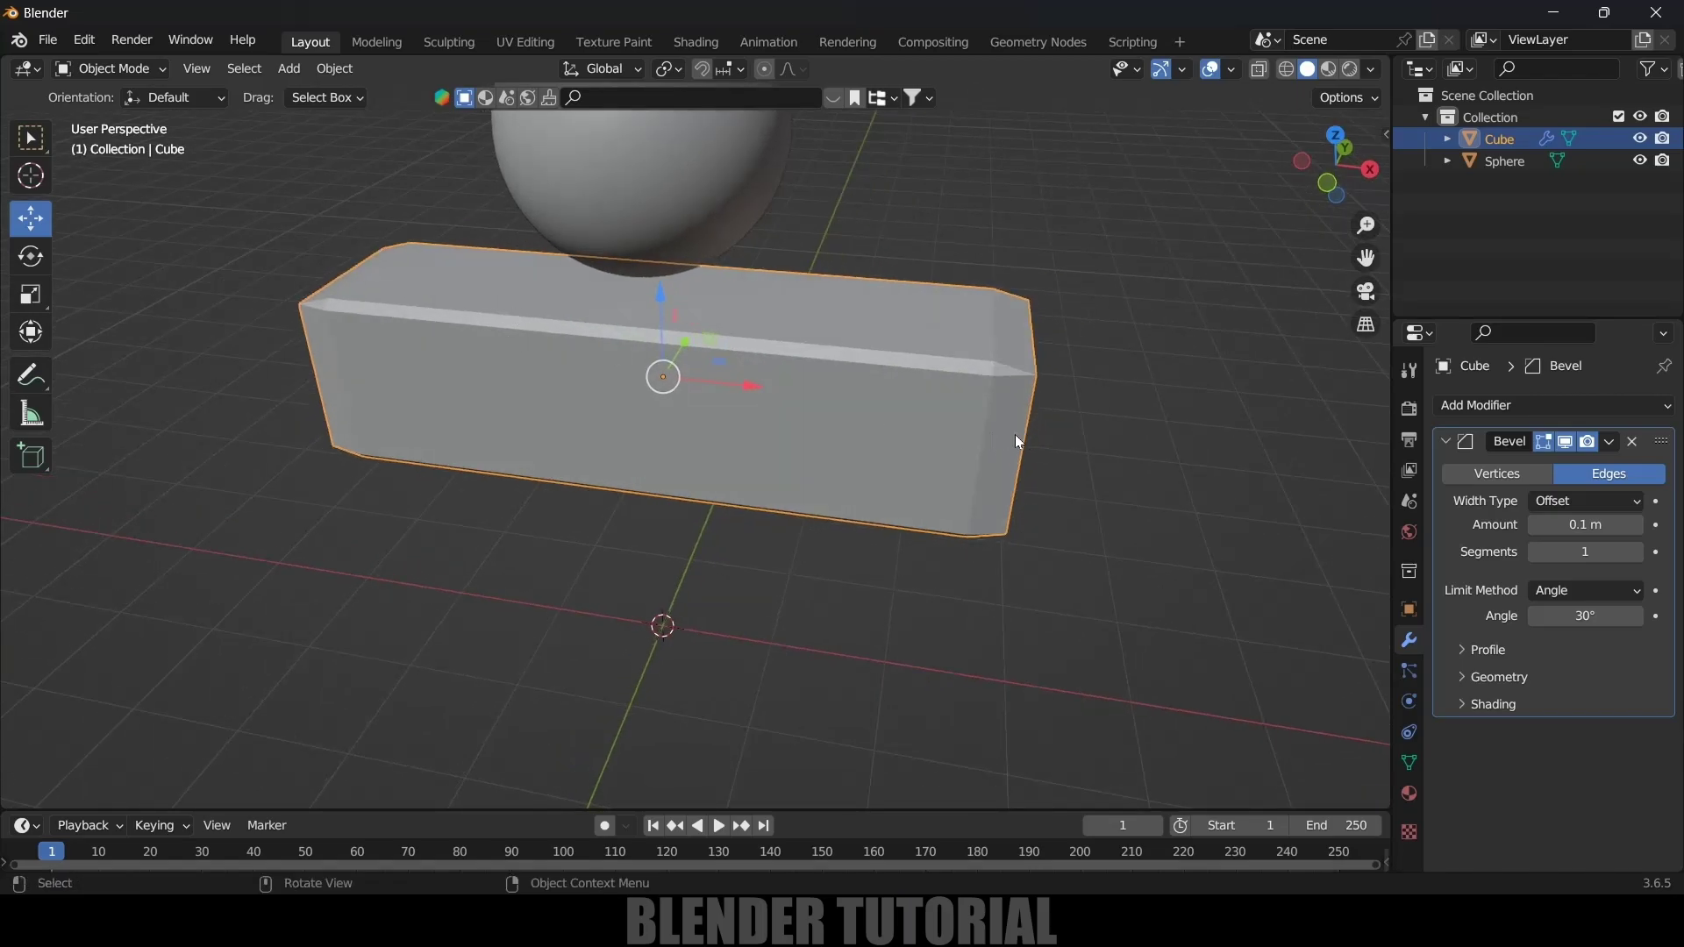
scroll(1026, 454, down, 3)
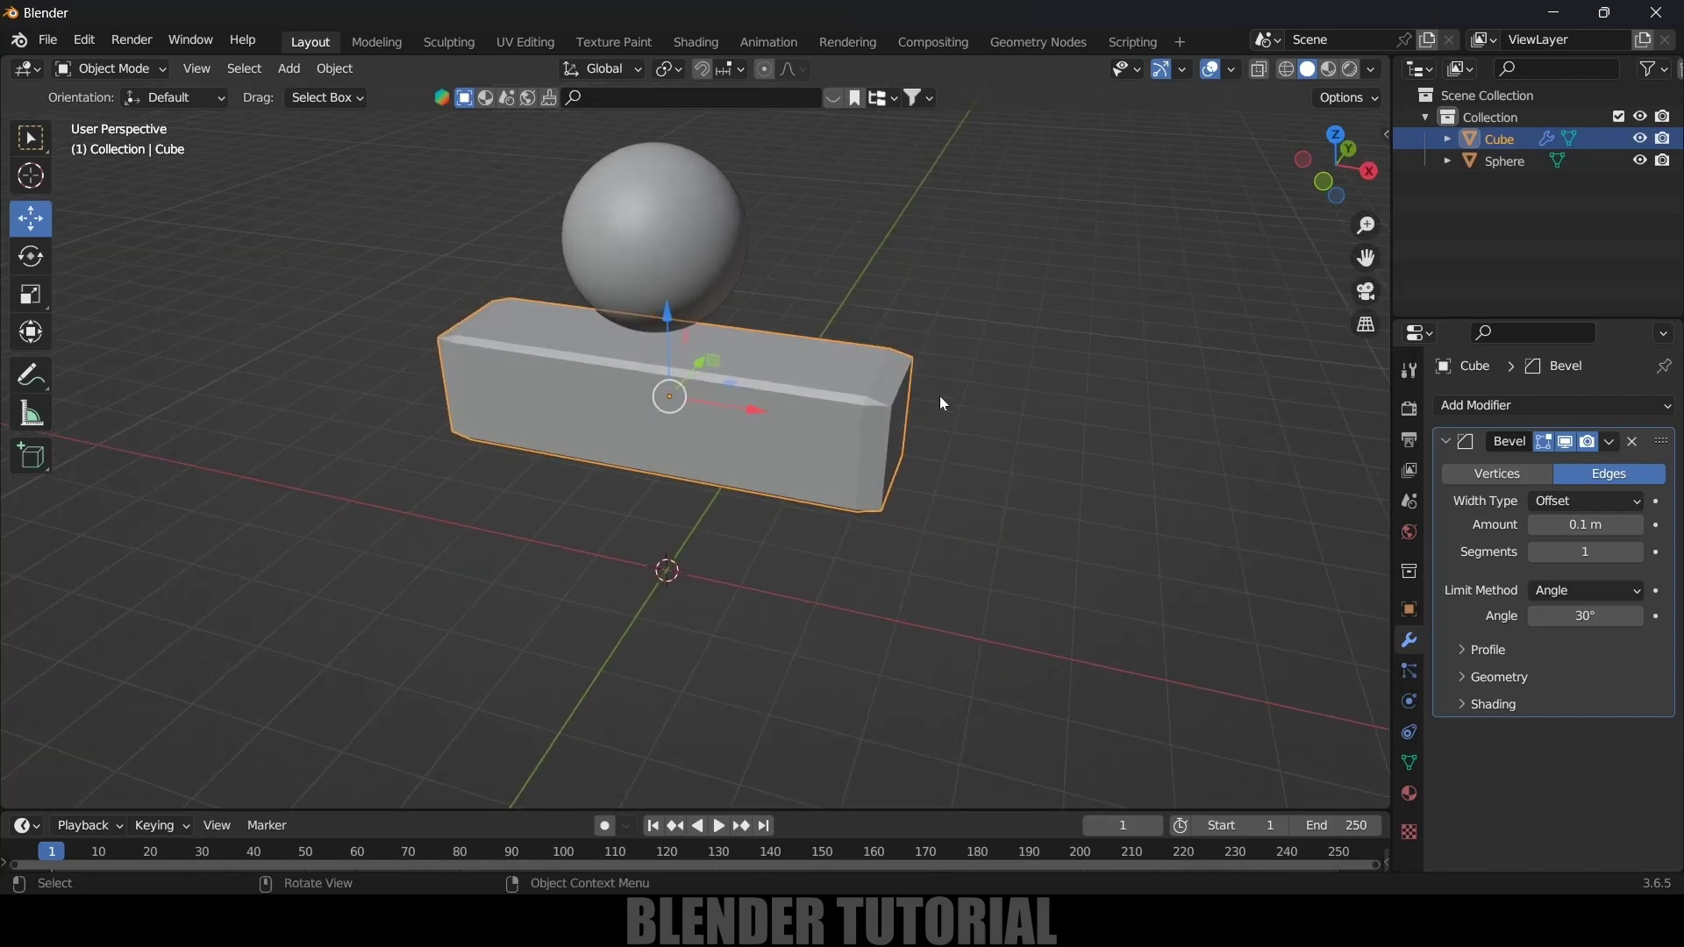
Step: Apply the scale of the bevelled block
click(960, 362)
click(831, 467)
click(336, 70)
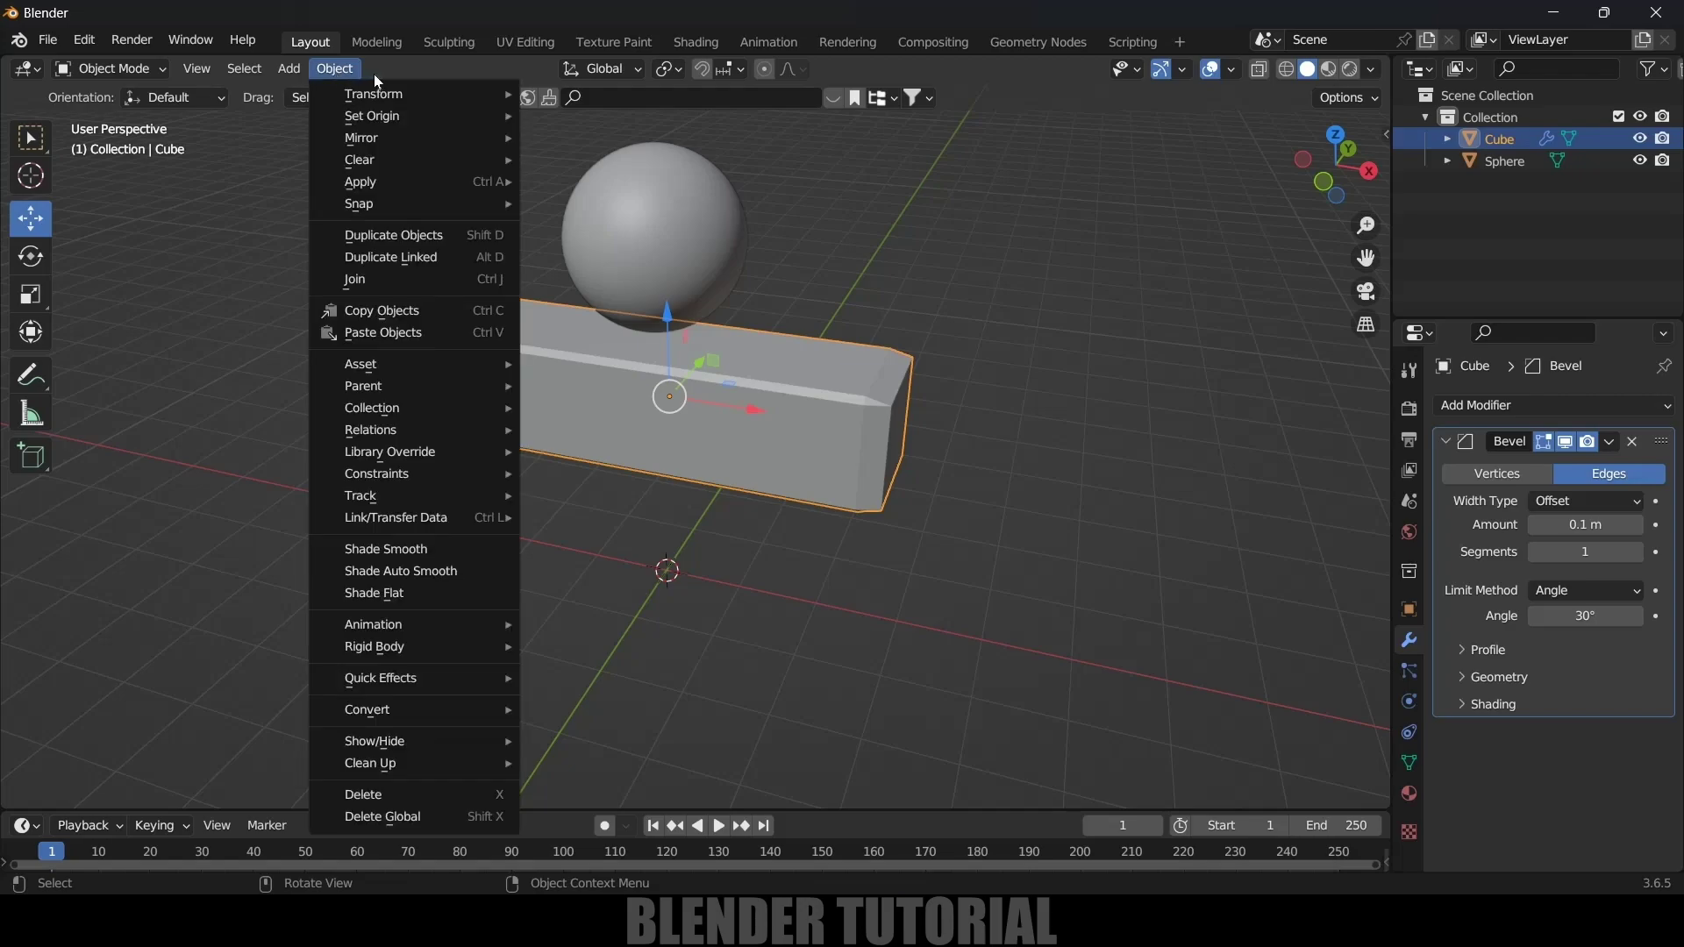
mouse_move(359, 186)
click(562, 226)
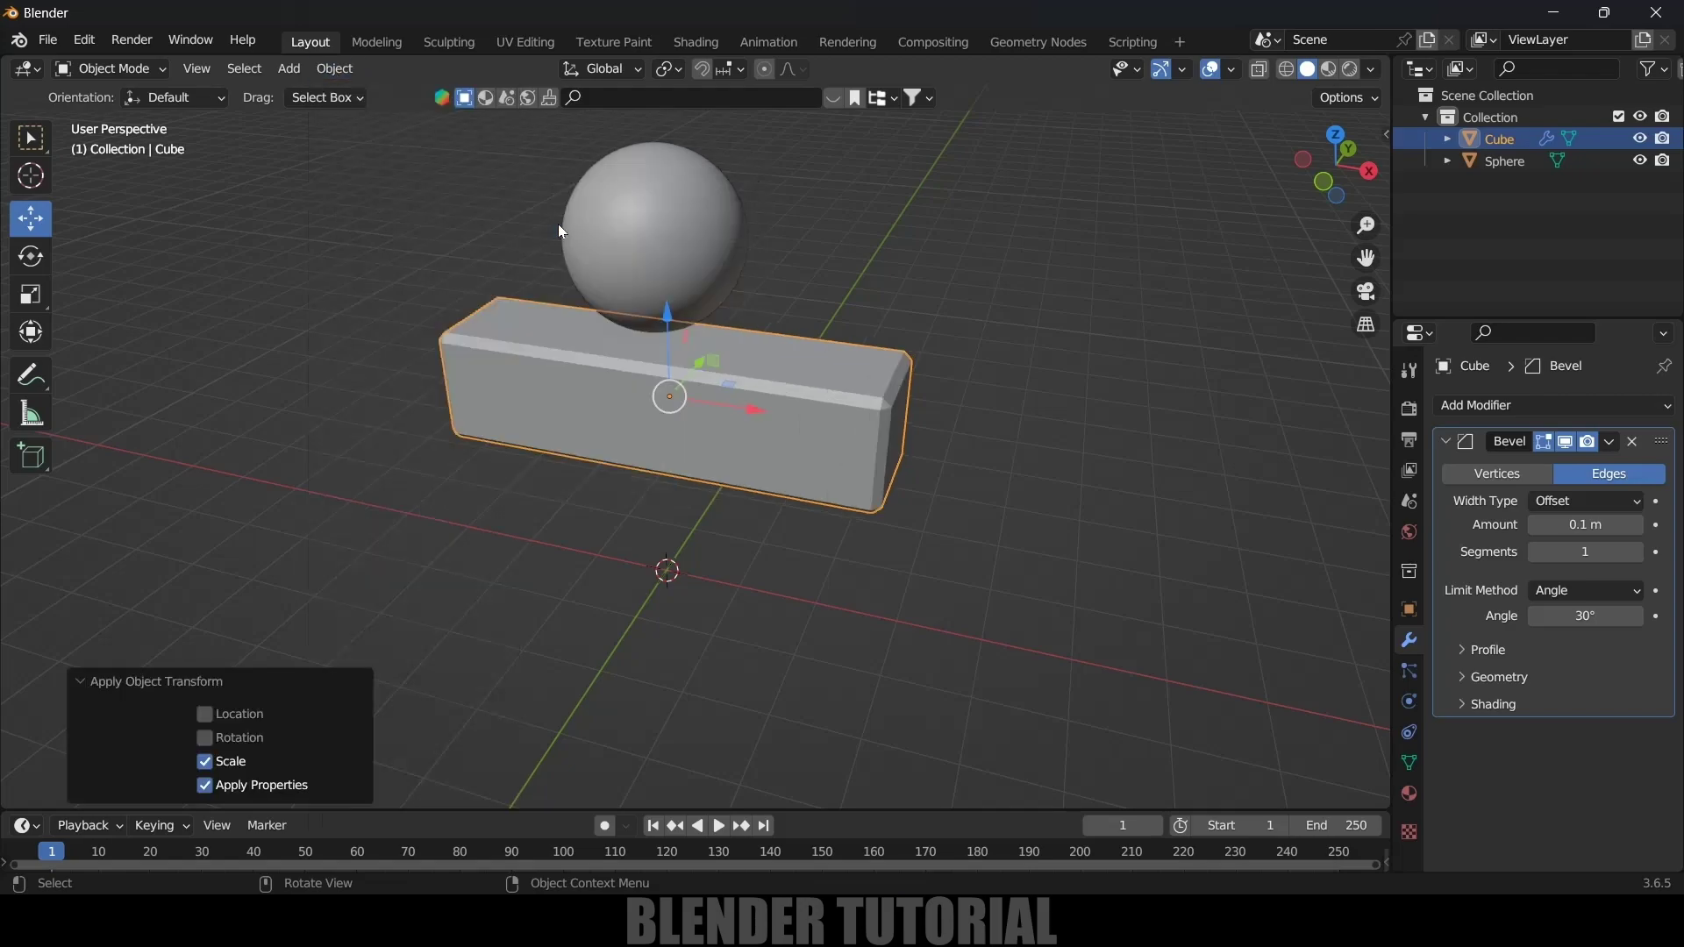
Step: Check the block's evened-out edges and apply its Bevel modifier
scroll(817, 501, up, 2)
middle_drag(928, 392, 901, 439)
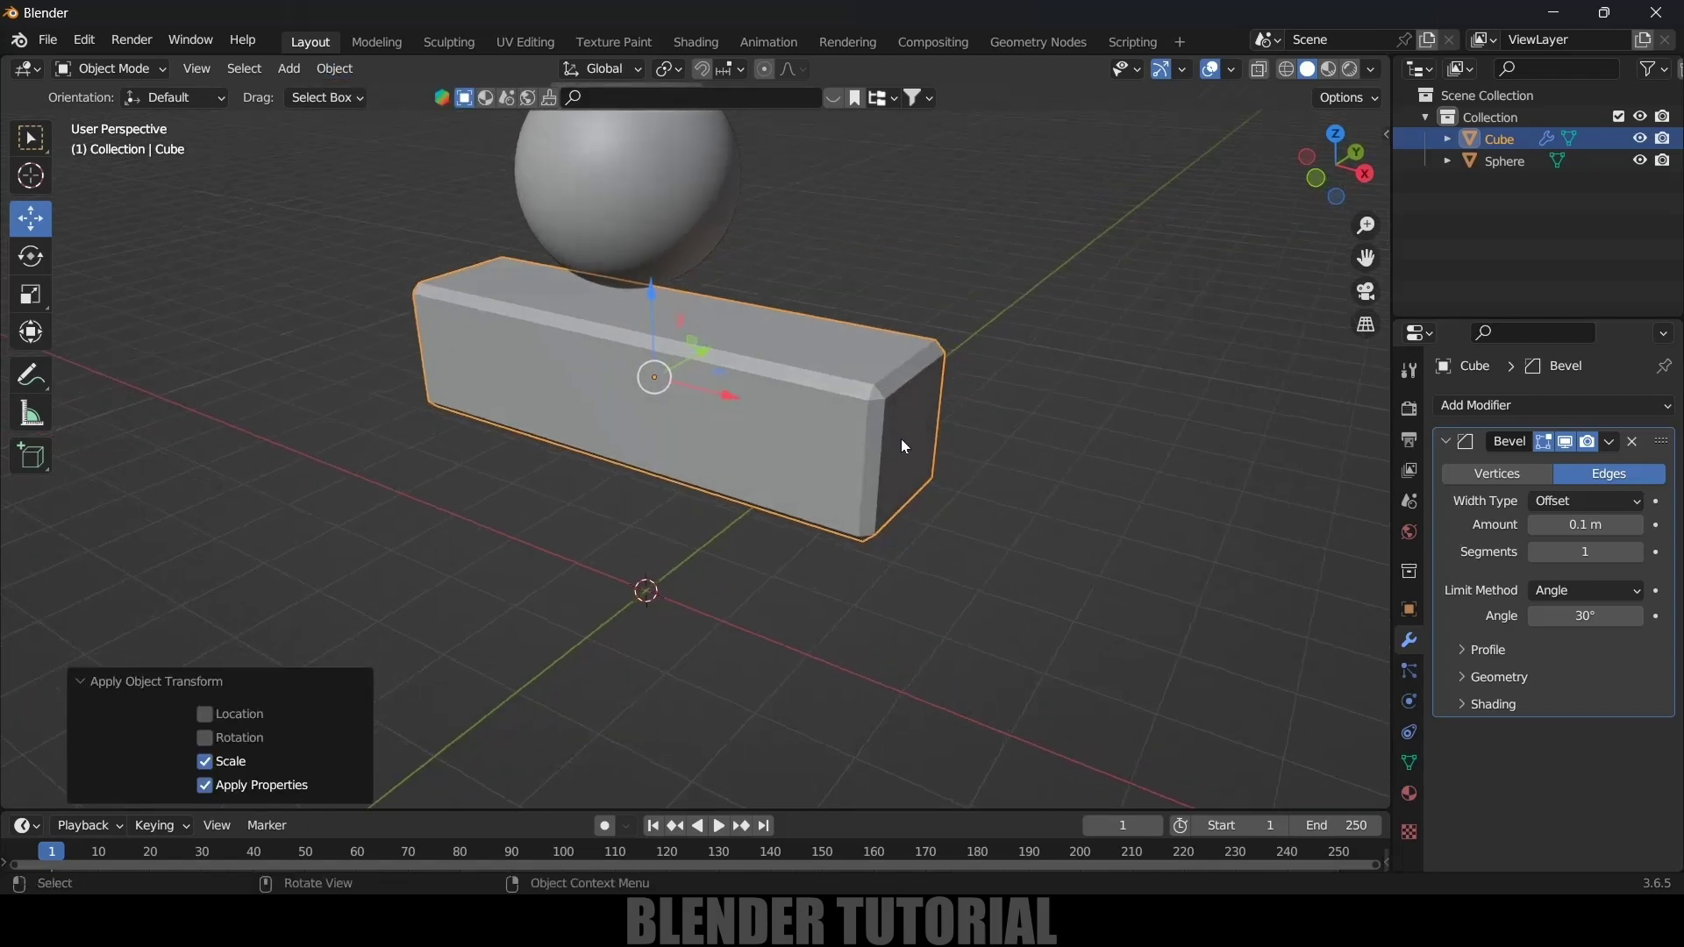
scroll(928, 418, up, 2)
scroll(940, 398, down, 3)
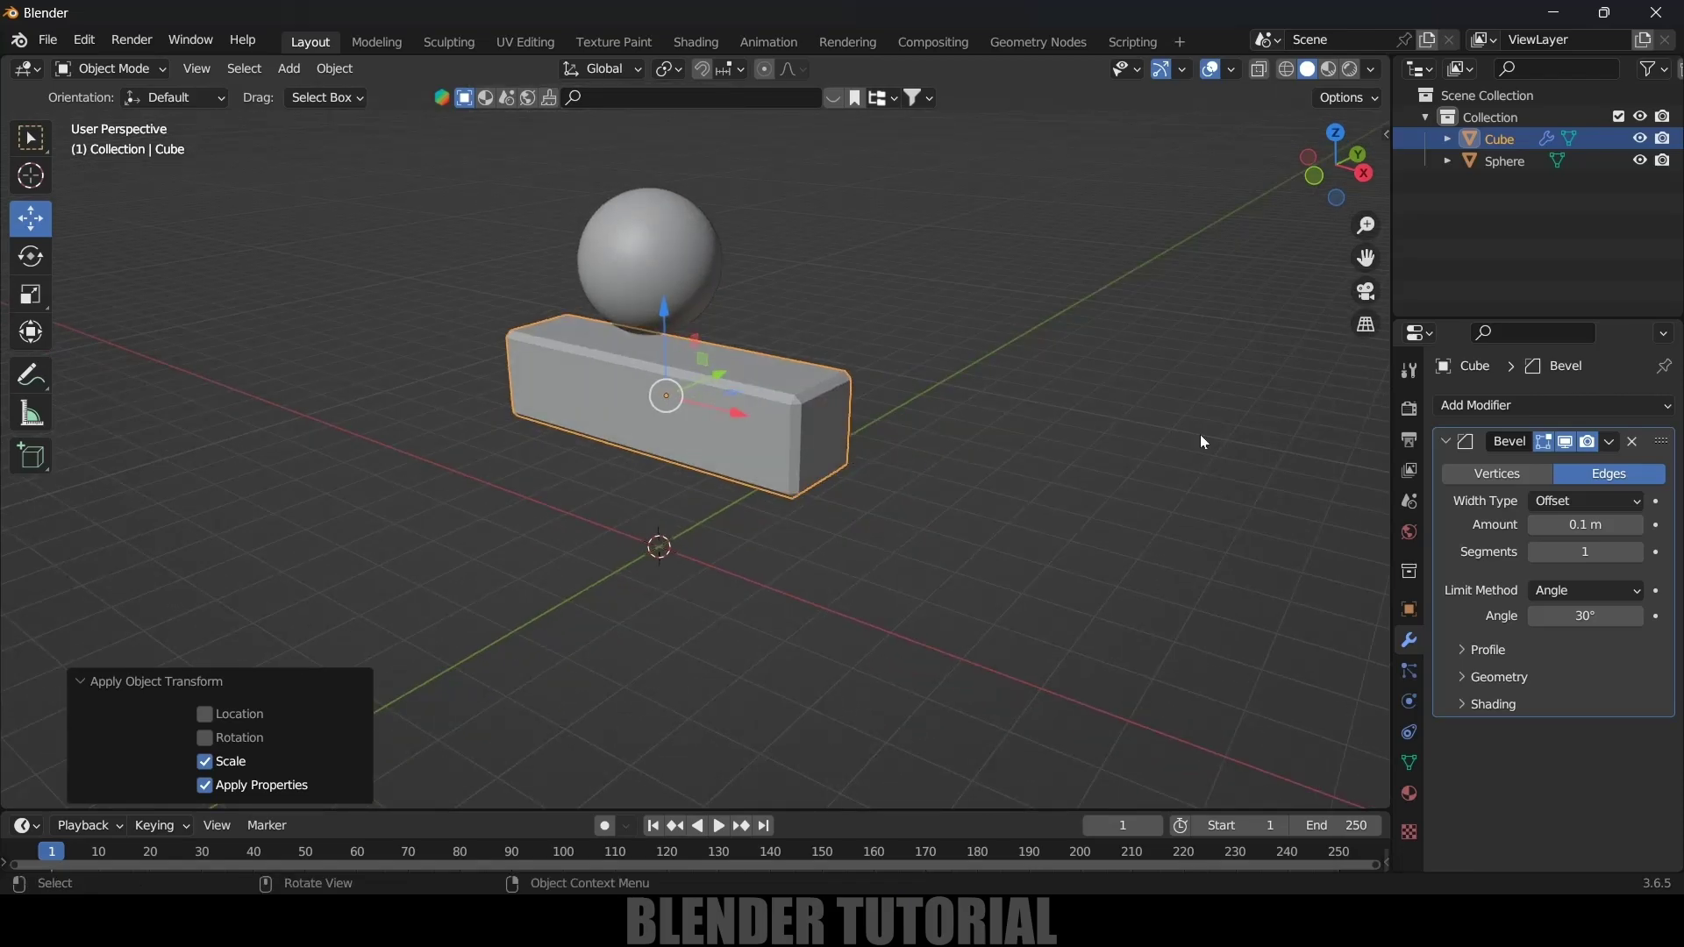
click(1610, 440)
click(1589, 467)
Step: Move the block about 0.41 m along Y, offsetting it from beneath the sphere
middle_drag(930, 526, 859, 539)
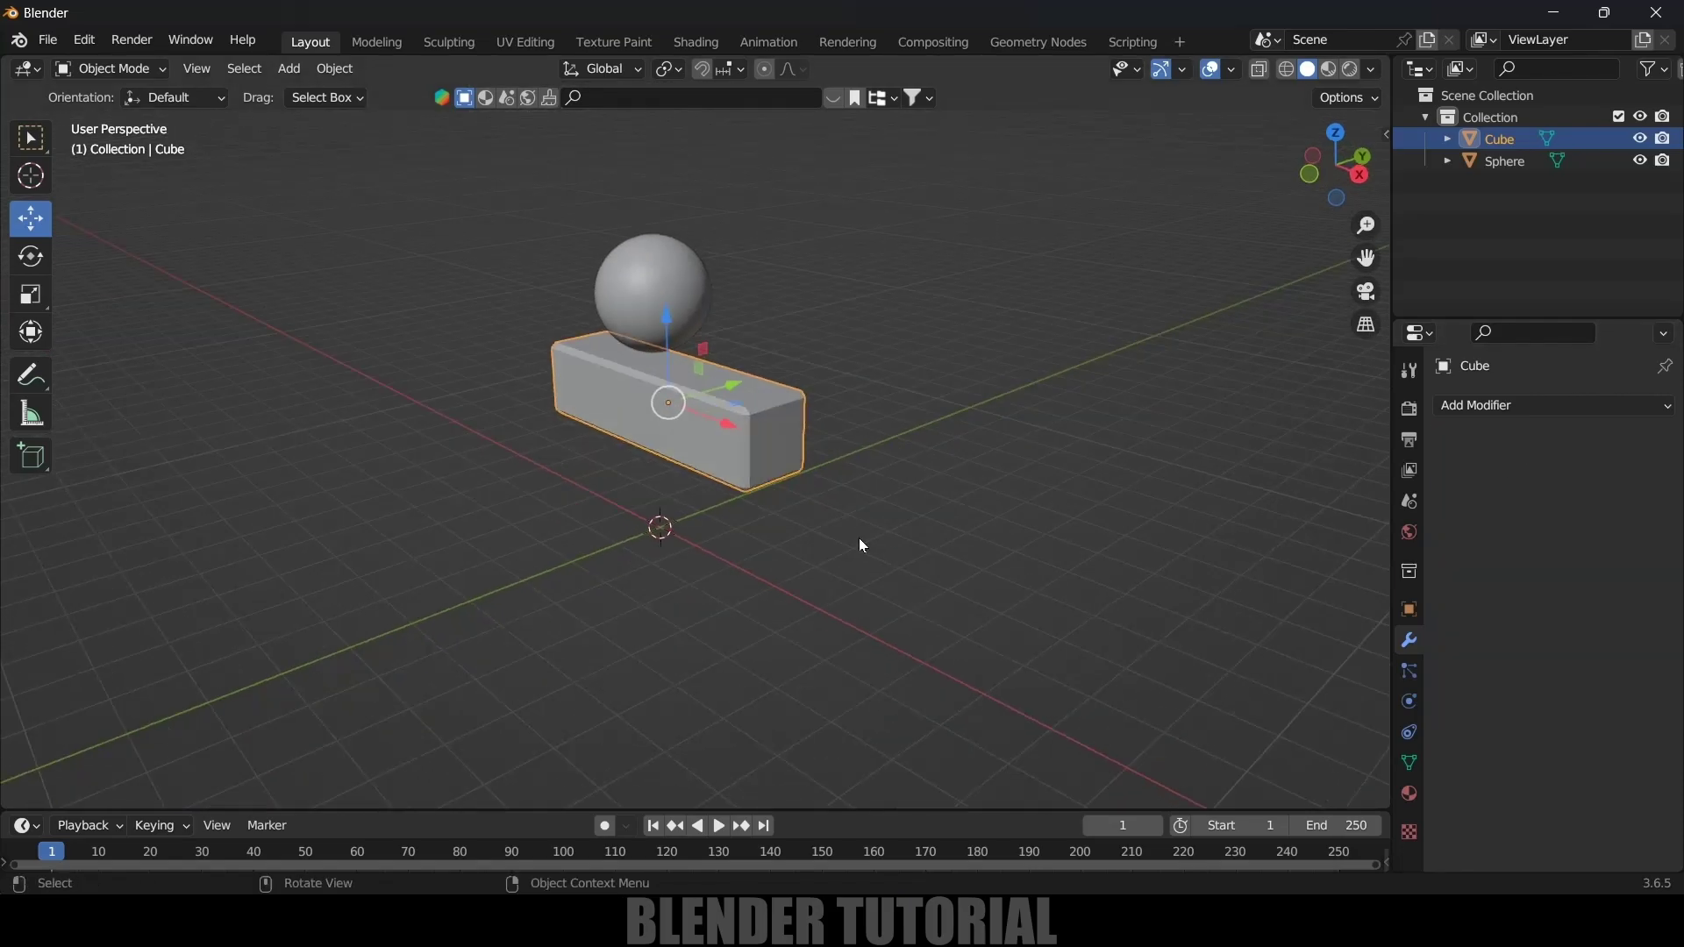
key(KP_3)
scroll(862, 545, up, 3)
drag(726, 359, 780, 358)
middle_drag(780, 358, 774, 448)
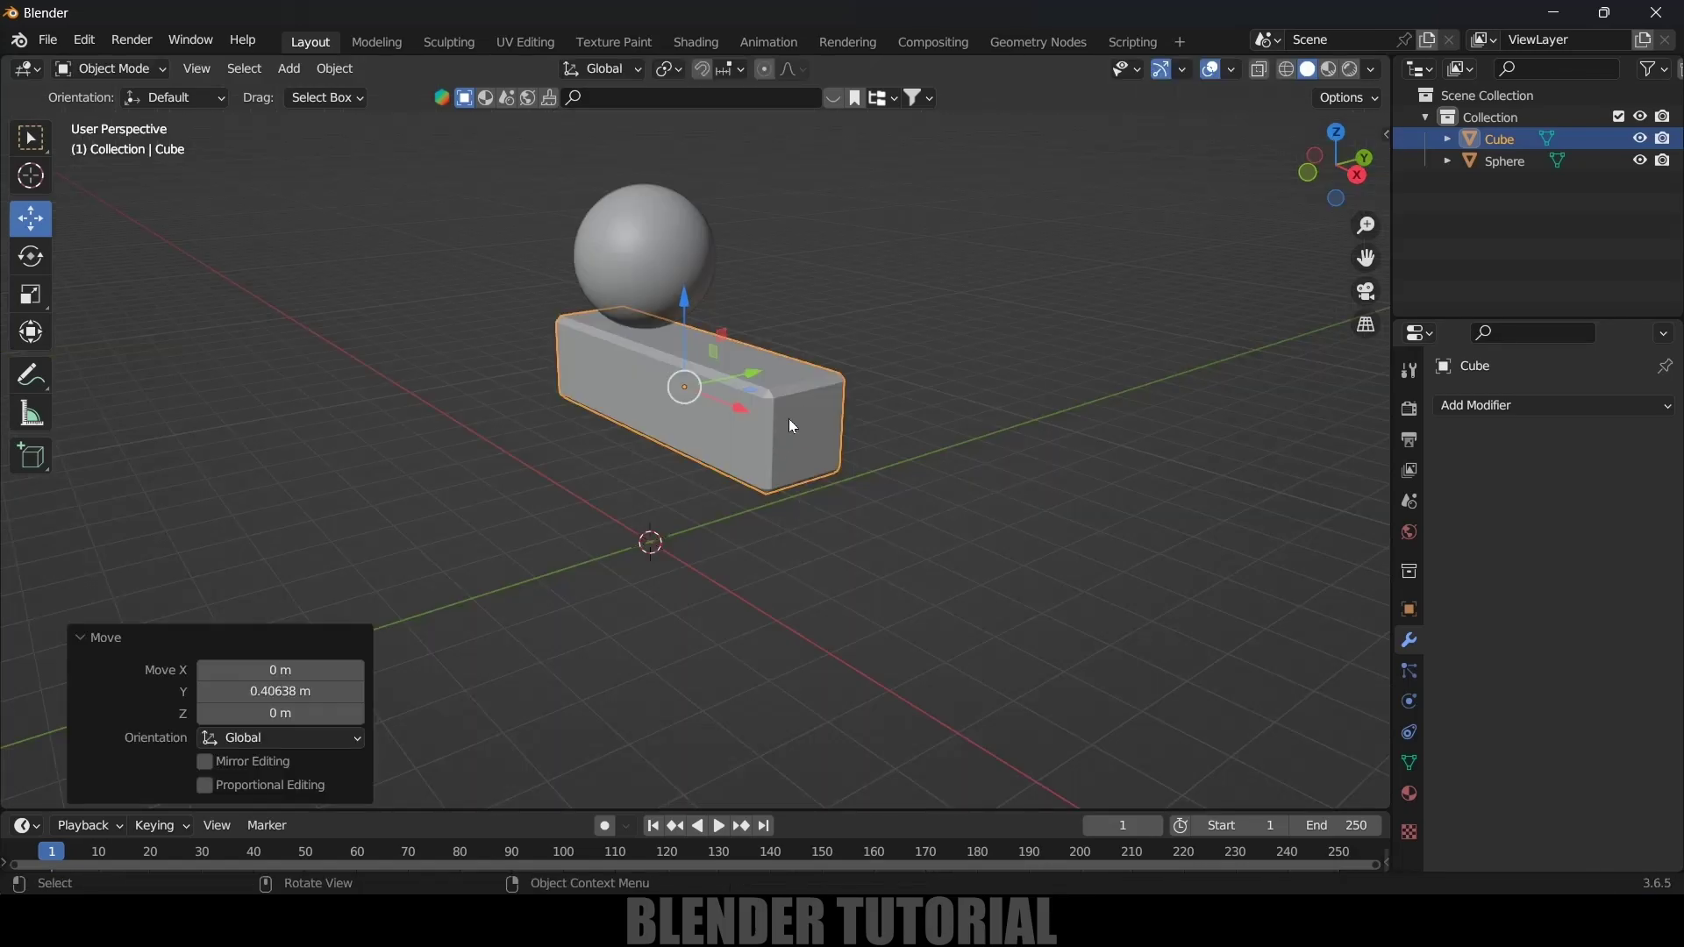
Step: Add rigid body physics to the block and set its type to Passive
click(1024, 507)
click(833, 432)
click(1409, 702)
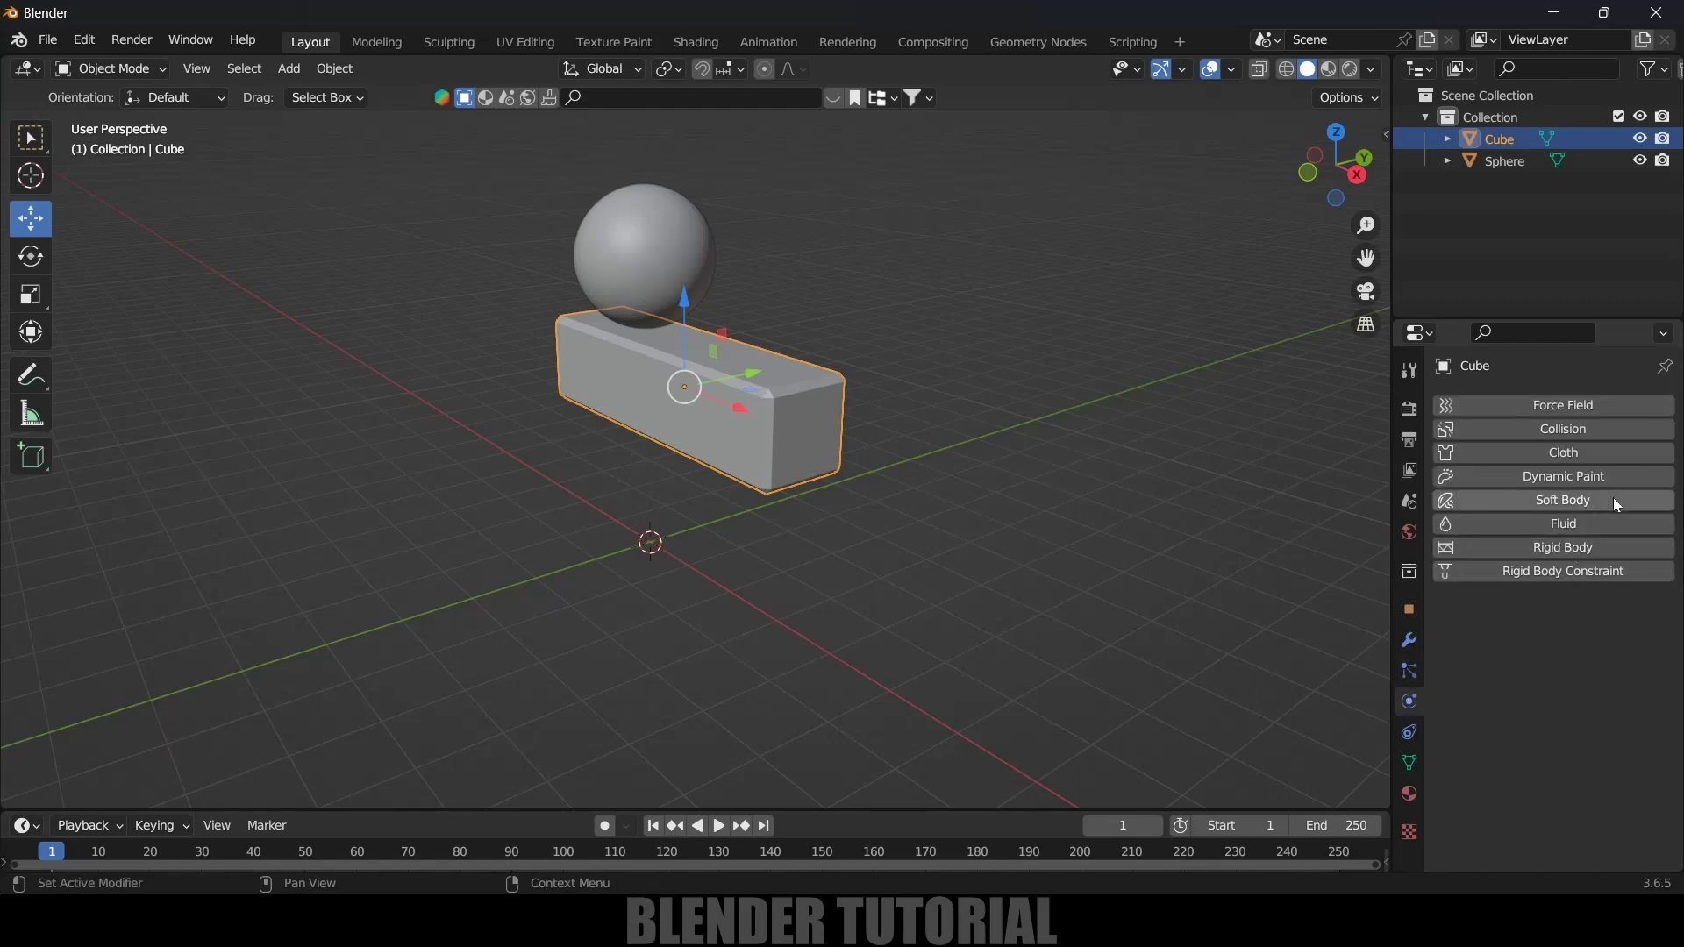
click(1557, 549)
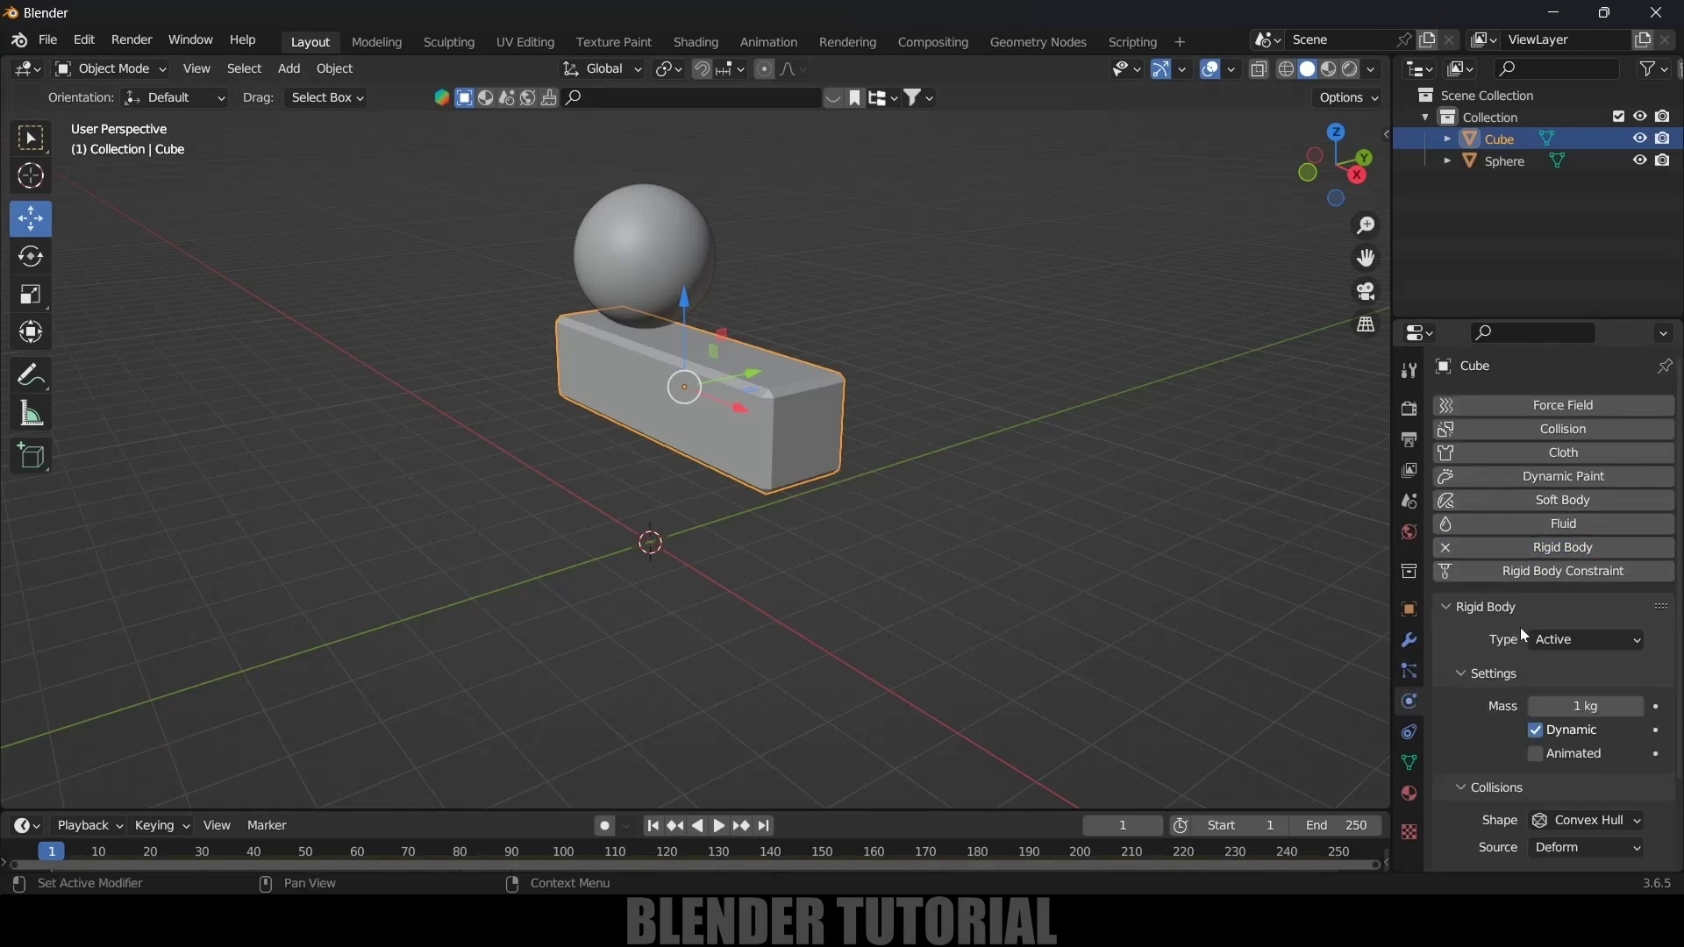
click(1584, 640)
click(1566, 677)
Step: Set the block's rigid body collision shape to Box
scroll(1572, 752, down, 1)
click(1573, 755)
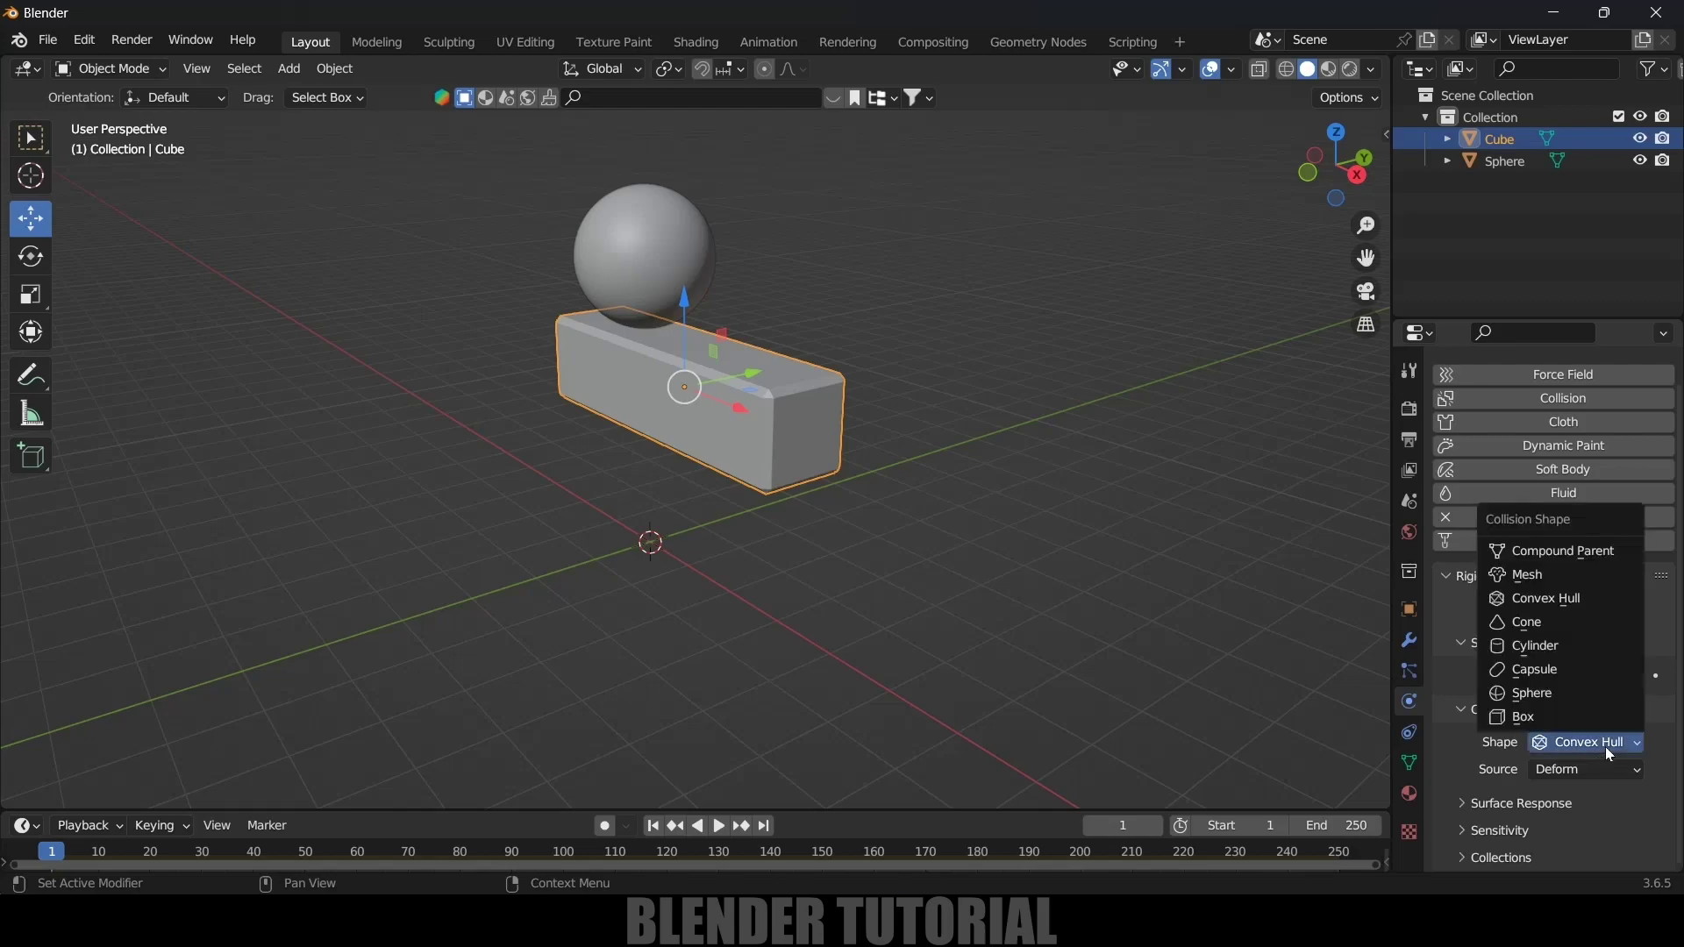
click(1544, 716)
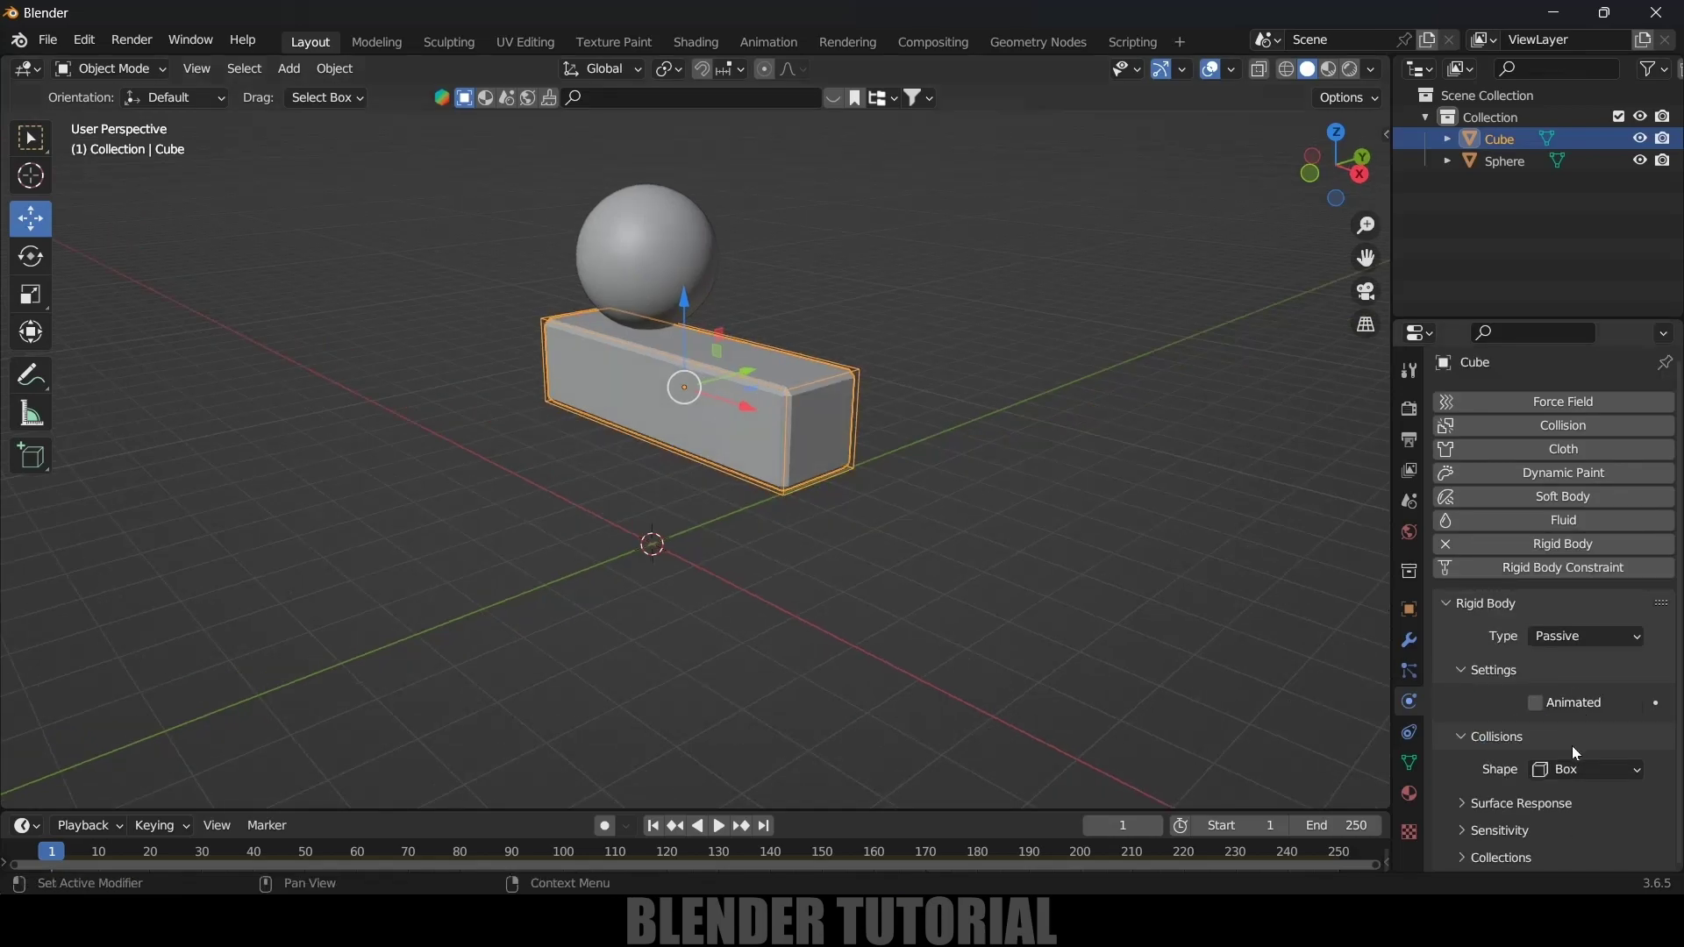
click(1567, 770)
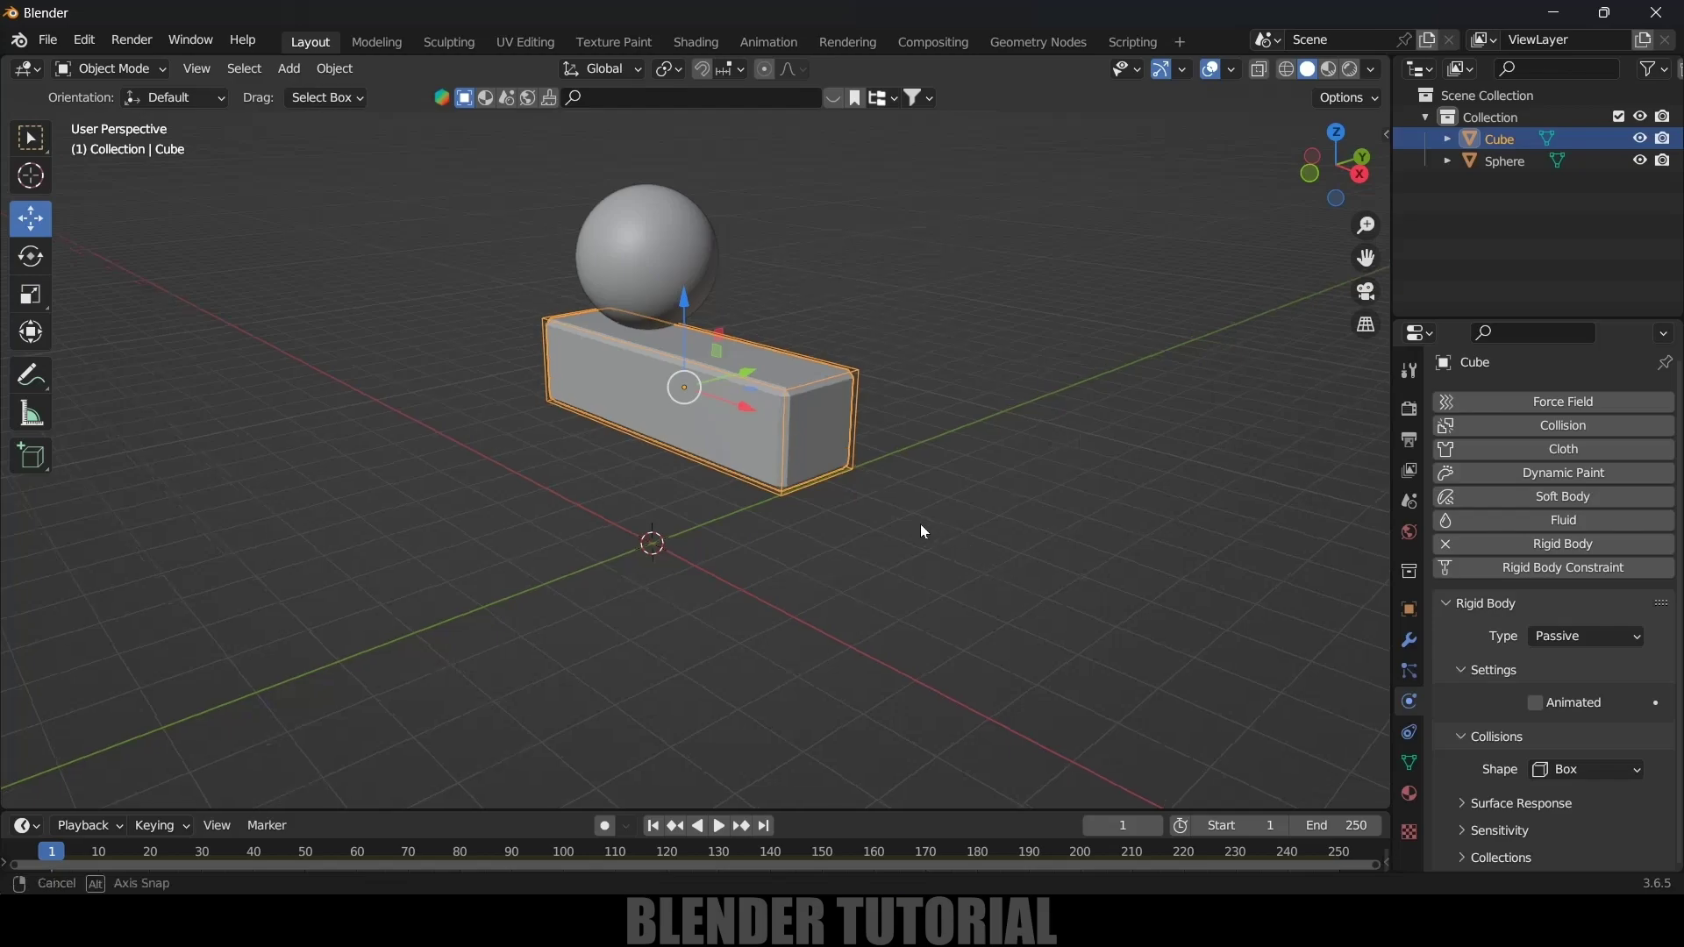
Step: Add rigid body physics to the sphere with its collision shape set to Sphere
click(633, 232)
click(1476, 549)
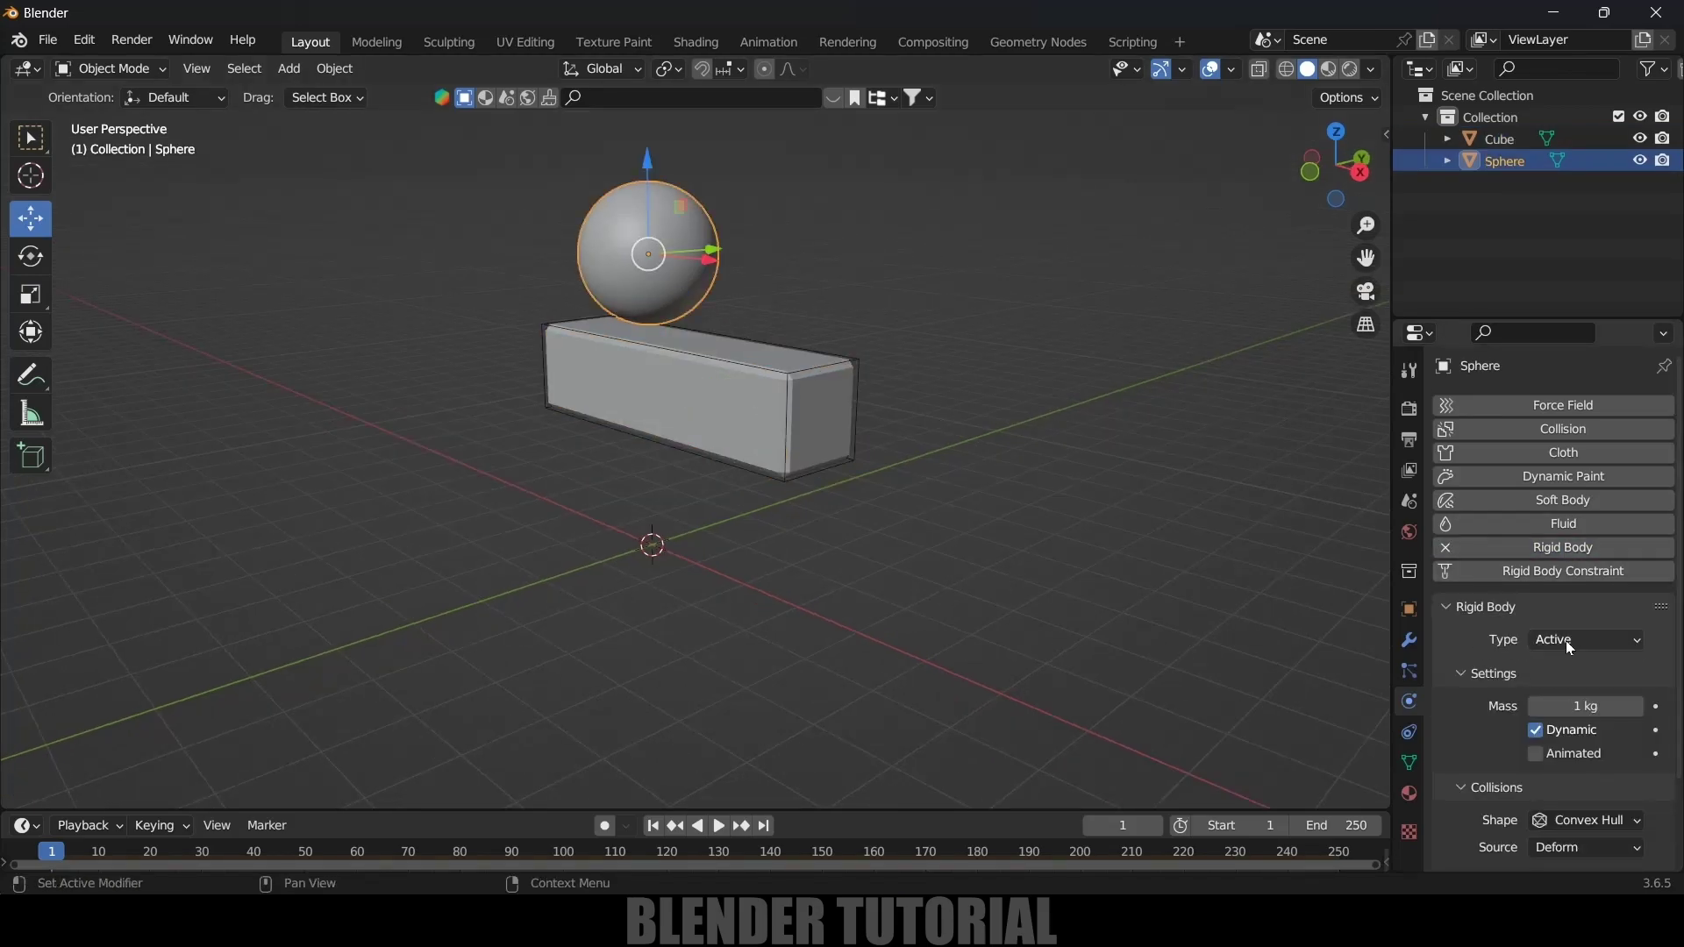
scroll(1475, 735, down, 3)
click(1601, 716)
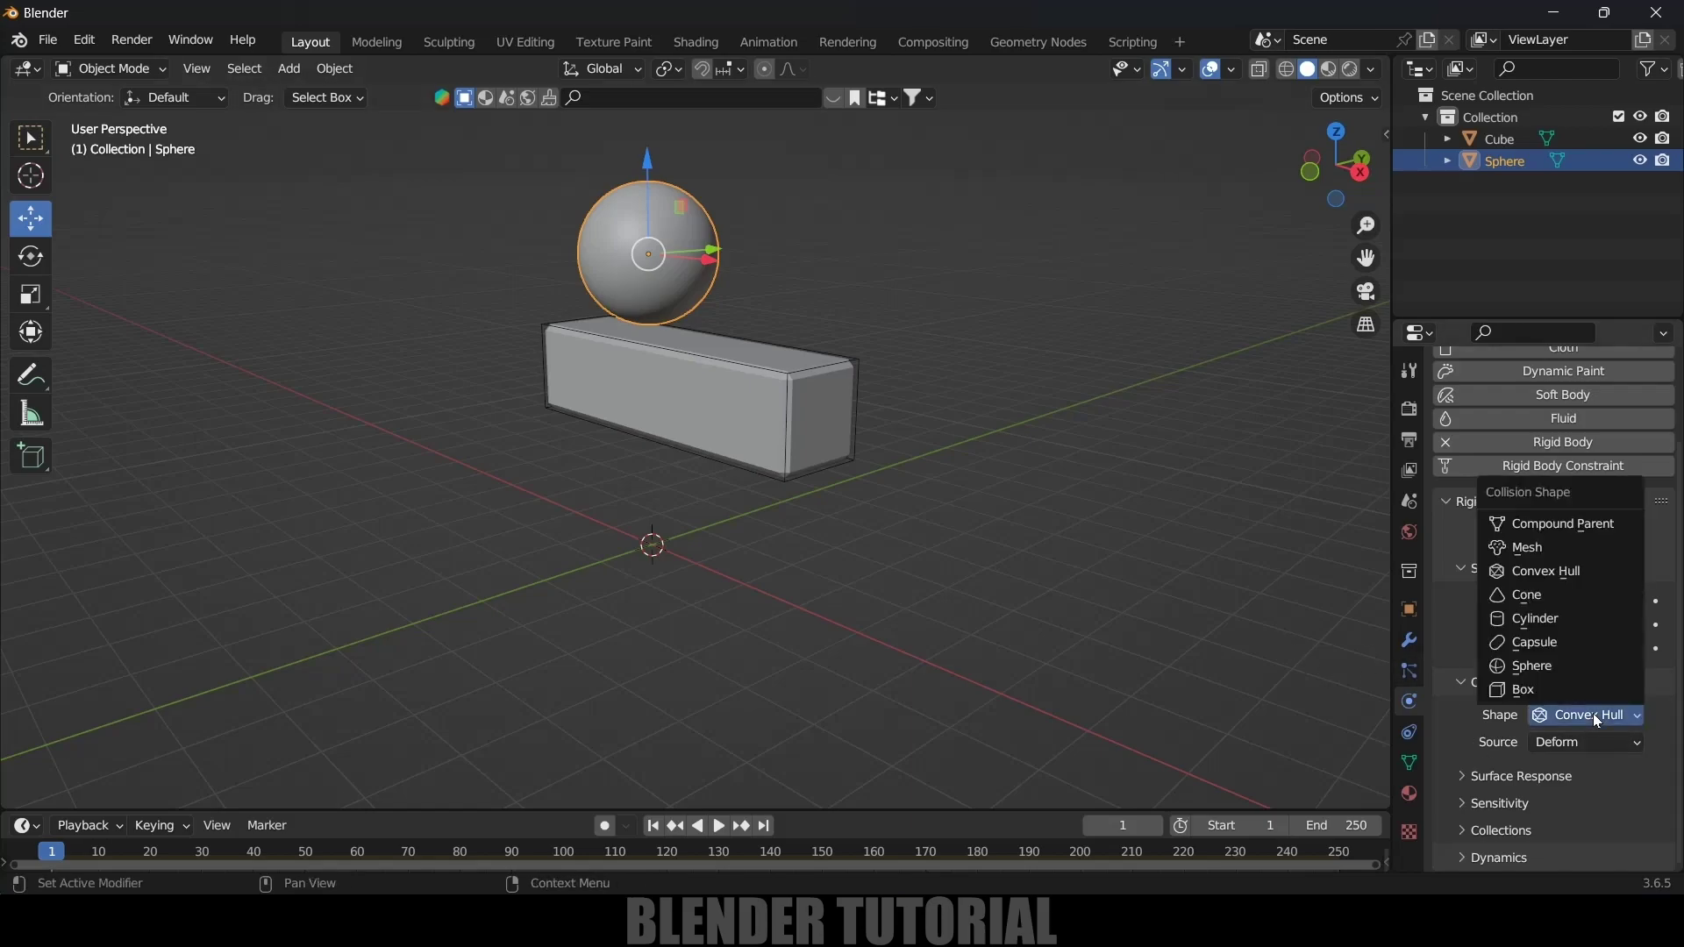
click(1559, 656)
Step: Play the simulation of the sphere dropping onto the block and return to the first frame
middle_drag(1049, 519, 1002, 515)
key(space)
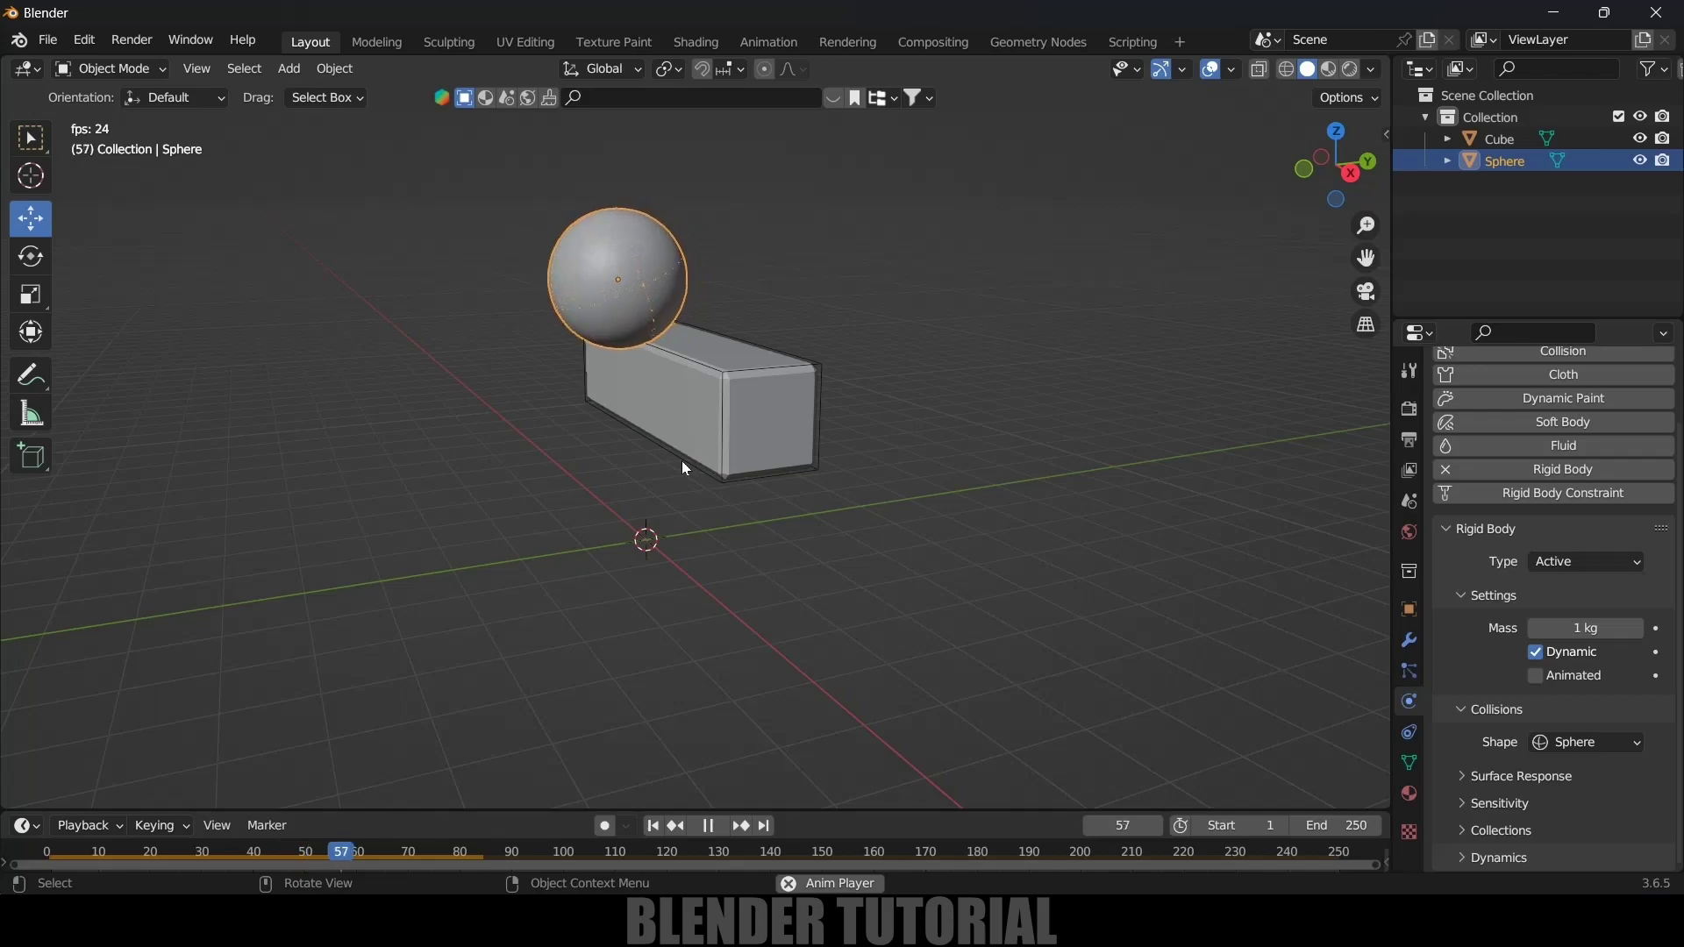
click(706, 826)
click(655, 826)
Step: Shift the block a further 0.23 m or so along Y from under the sphere
middle_drag(832, 667, 966, 604)
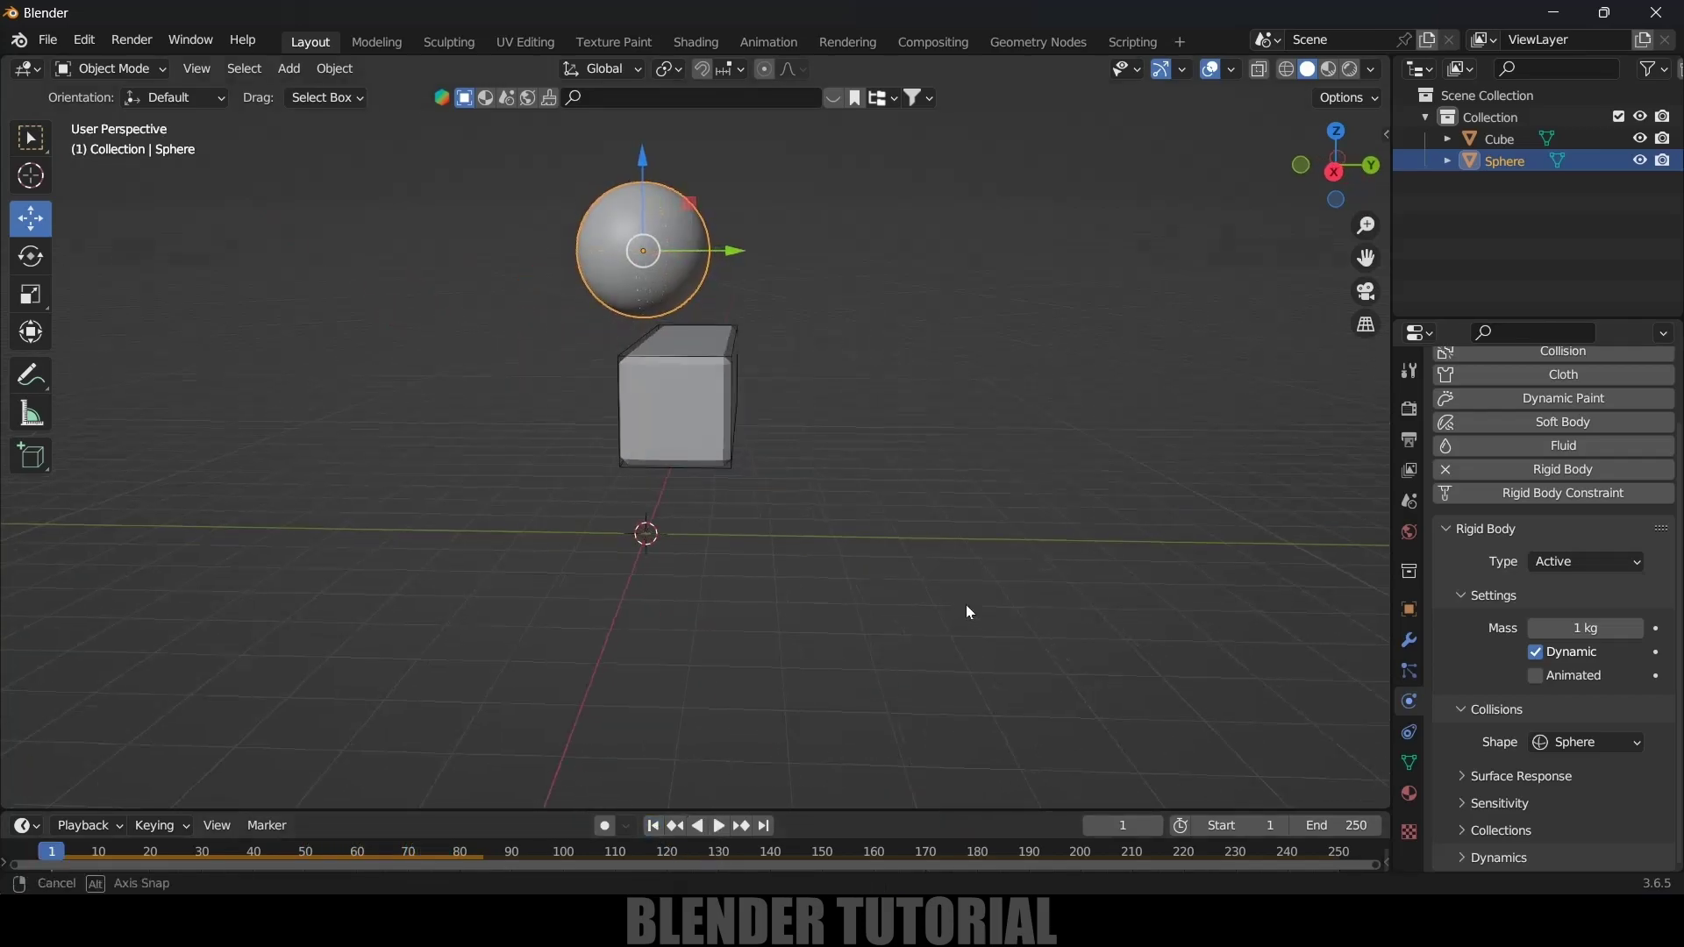
click(684, 382)
drag(769, 386, 803, 387)
middle_drag(728, 525, 796, 433)
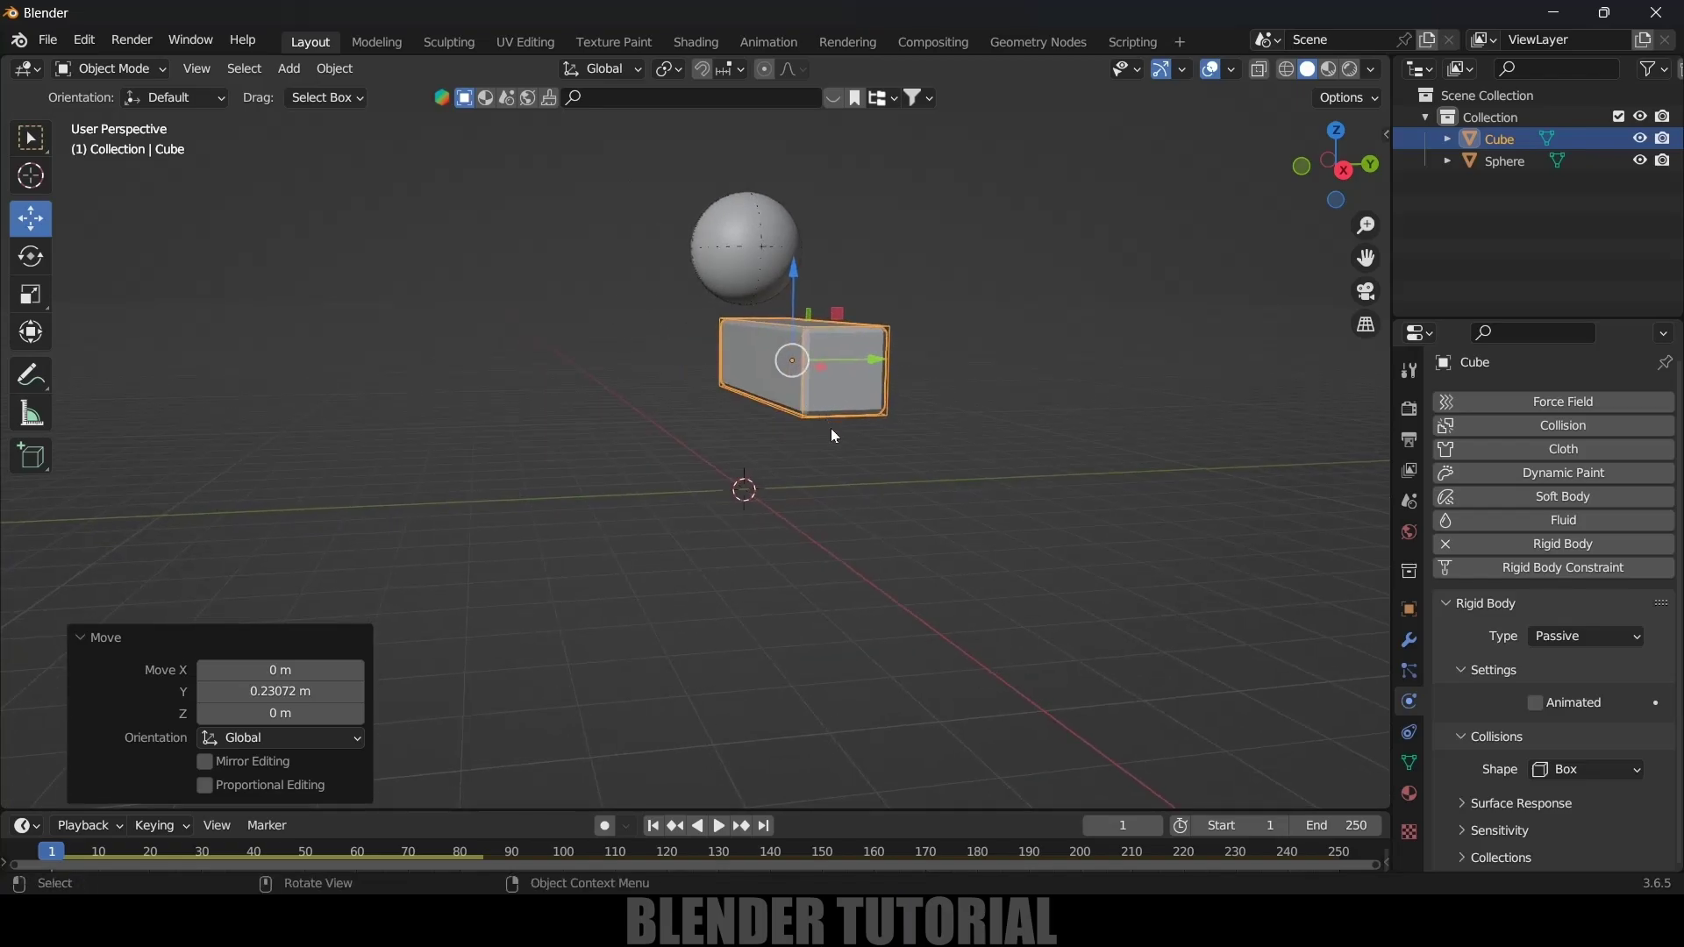
Step: Duplicate the block about 1.34 m down along Z and shift the copy towards negative Y as a lower step
key(shift+d)
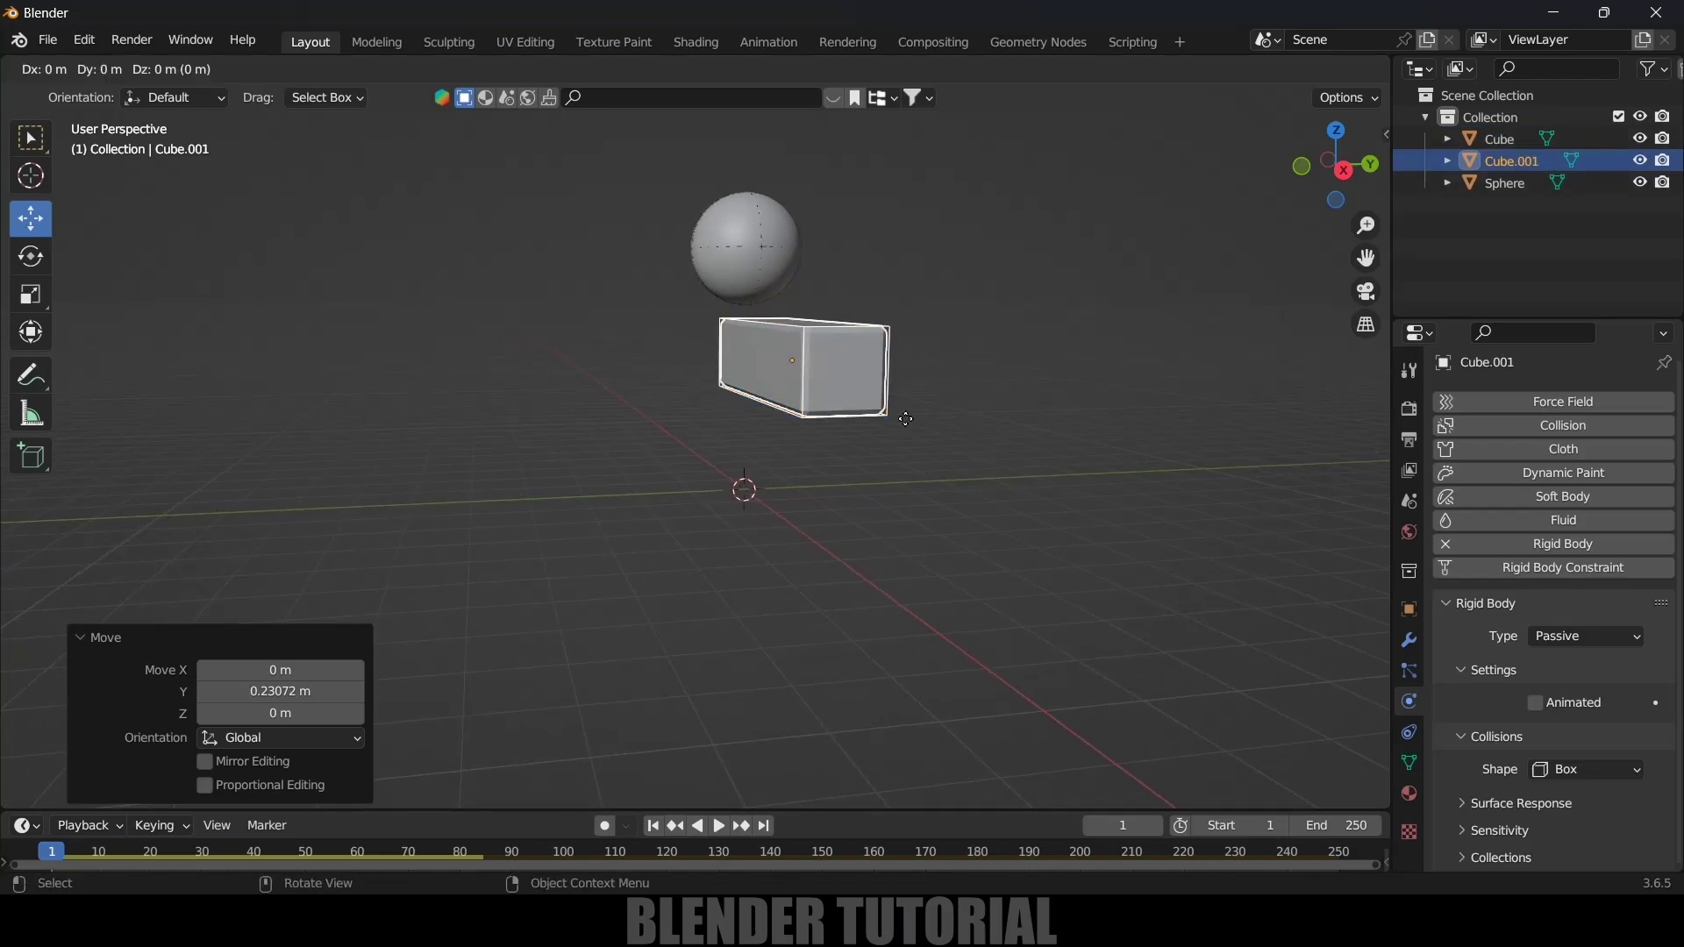
key(z)
click(907, 490)
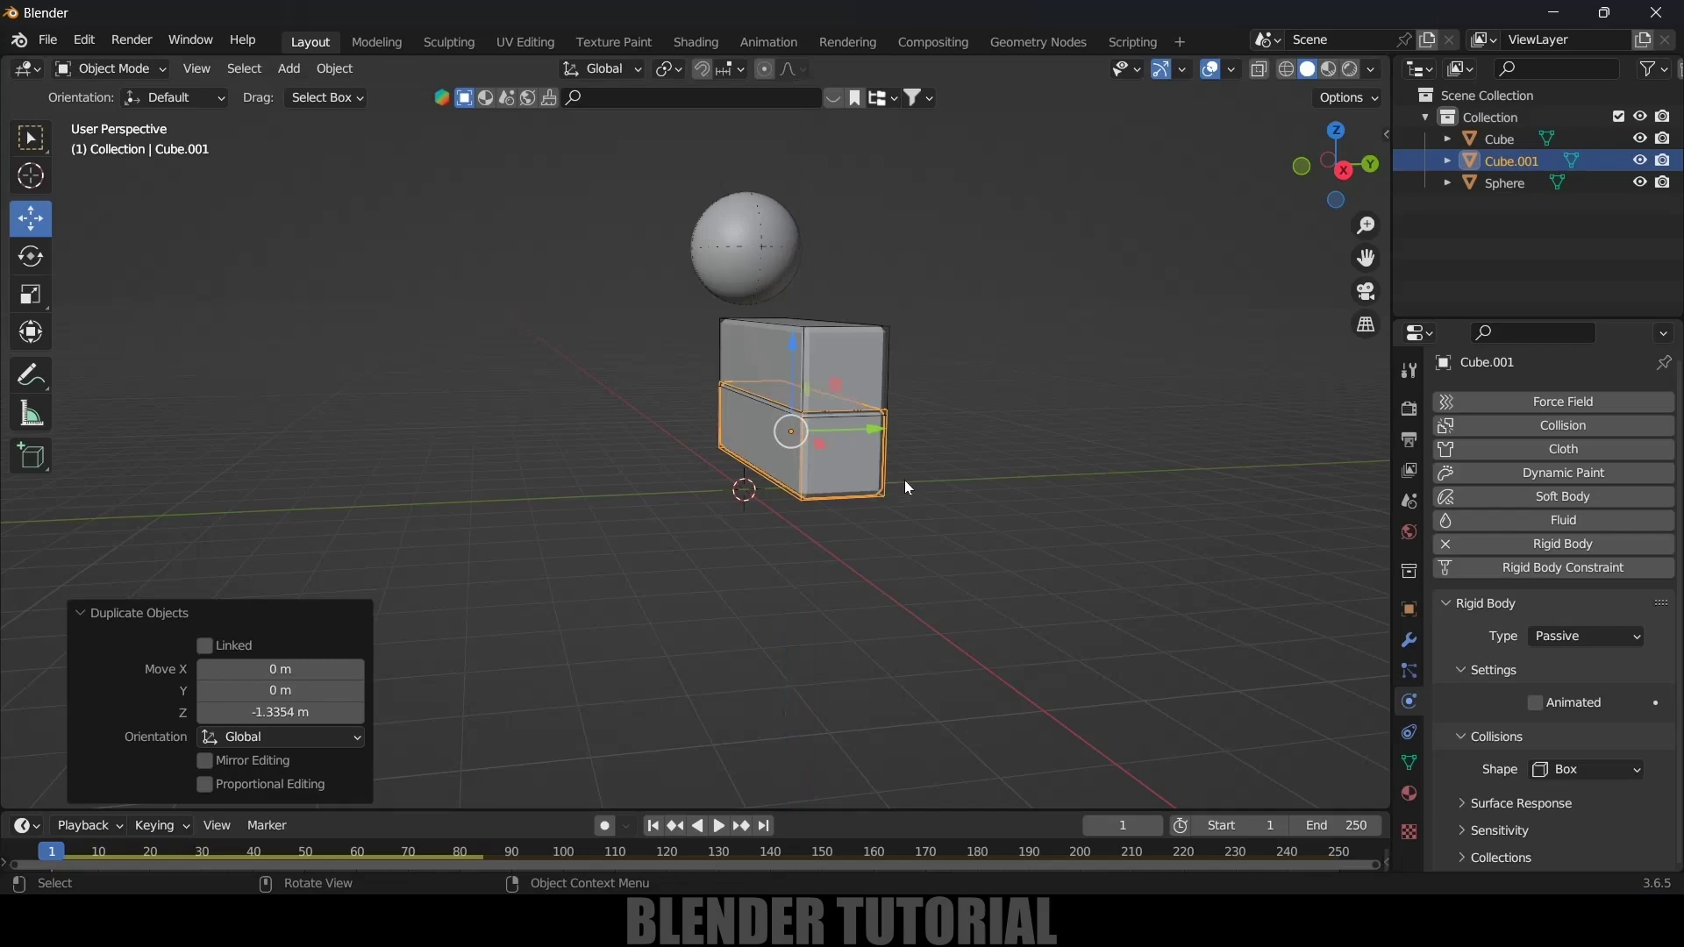
drag(876, 431, 780, 429)
Step: Play the simulation of the sphere rolling over both blocks and return to the first frame
middle_drag(867, 460, 905, 513)
scroll(812, 491, up, 2)
scroll(895, 491, down, 4)
key(space)
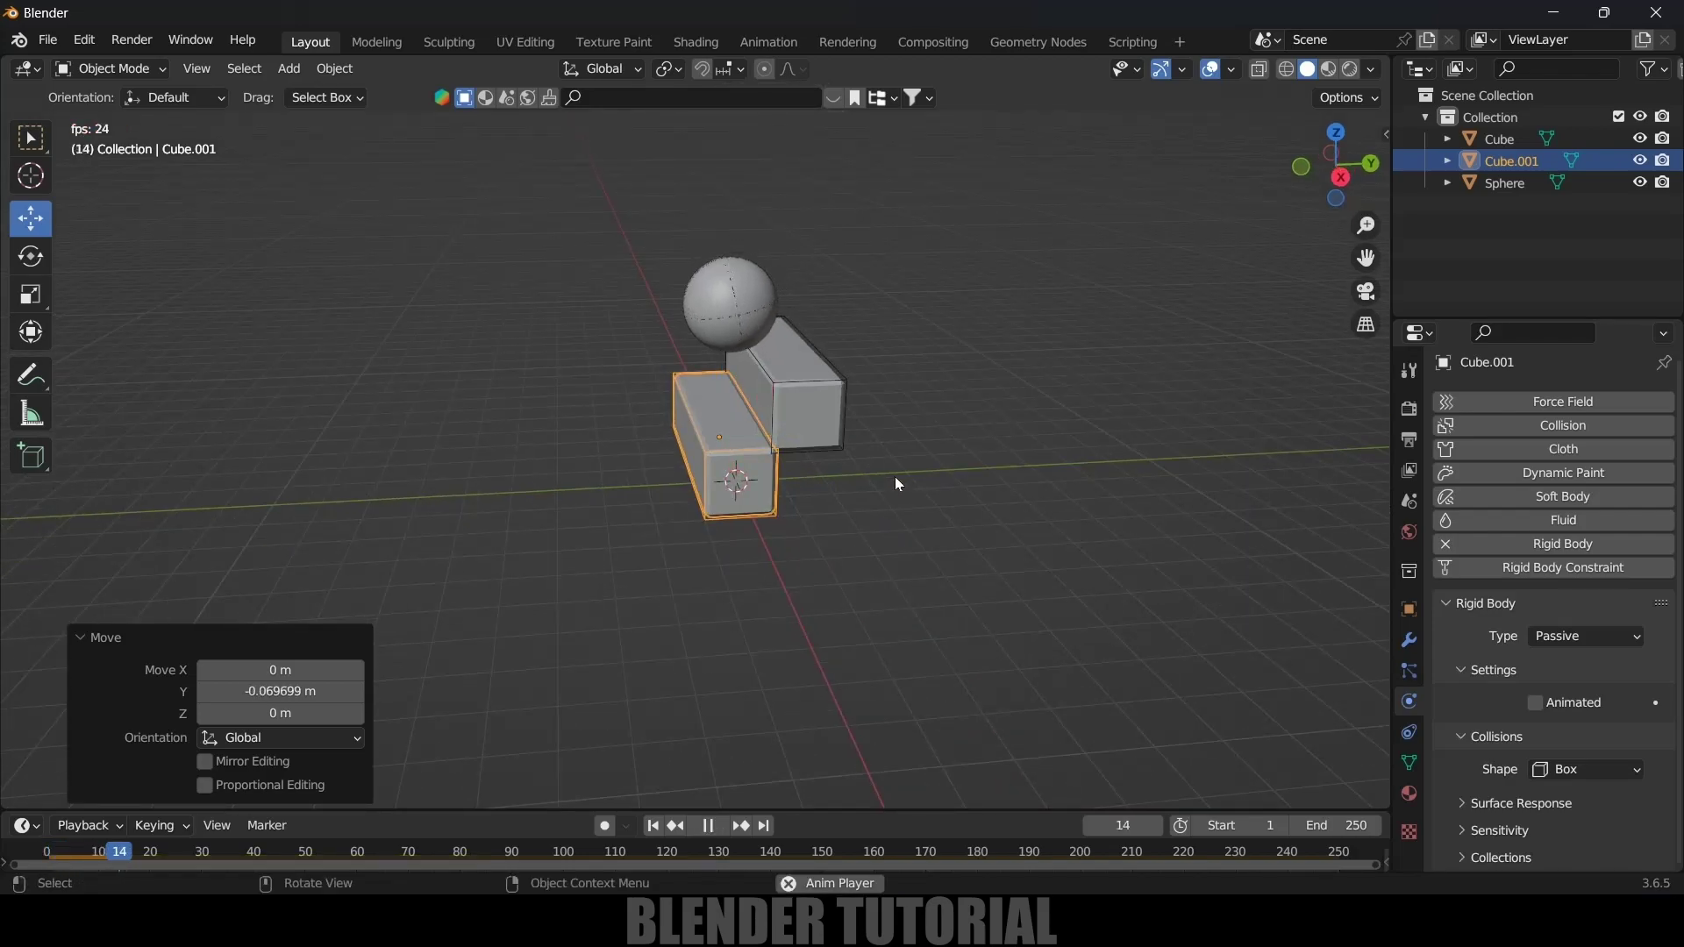
key(space)
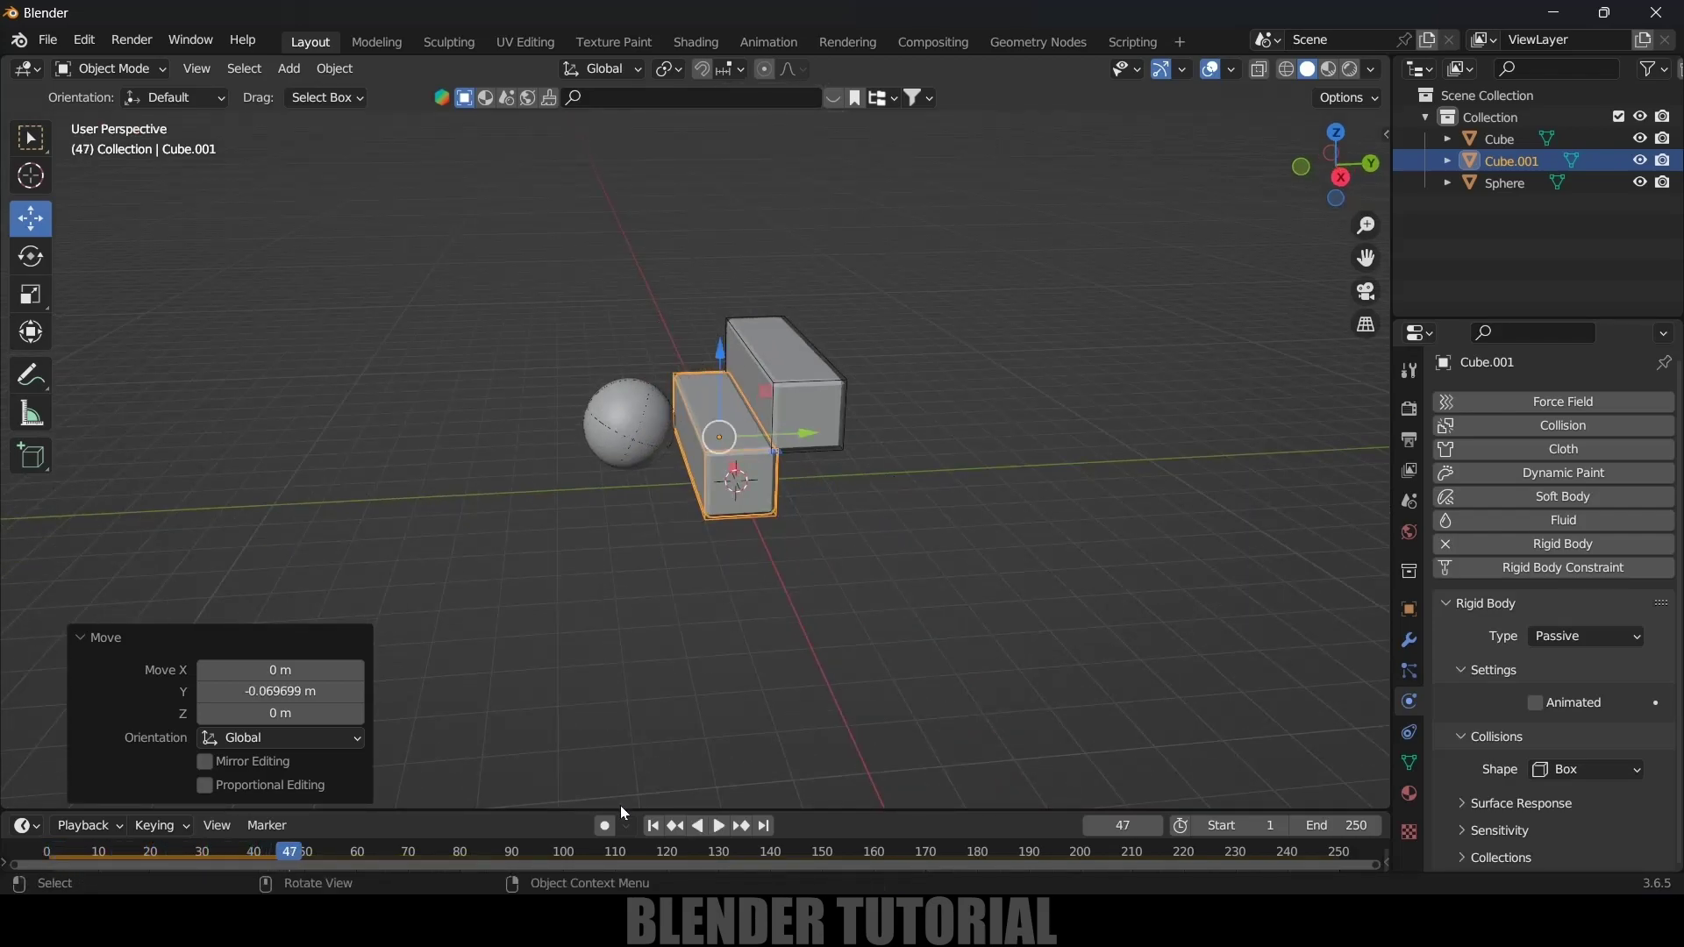
click(653, 824)
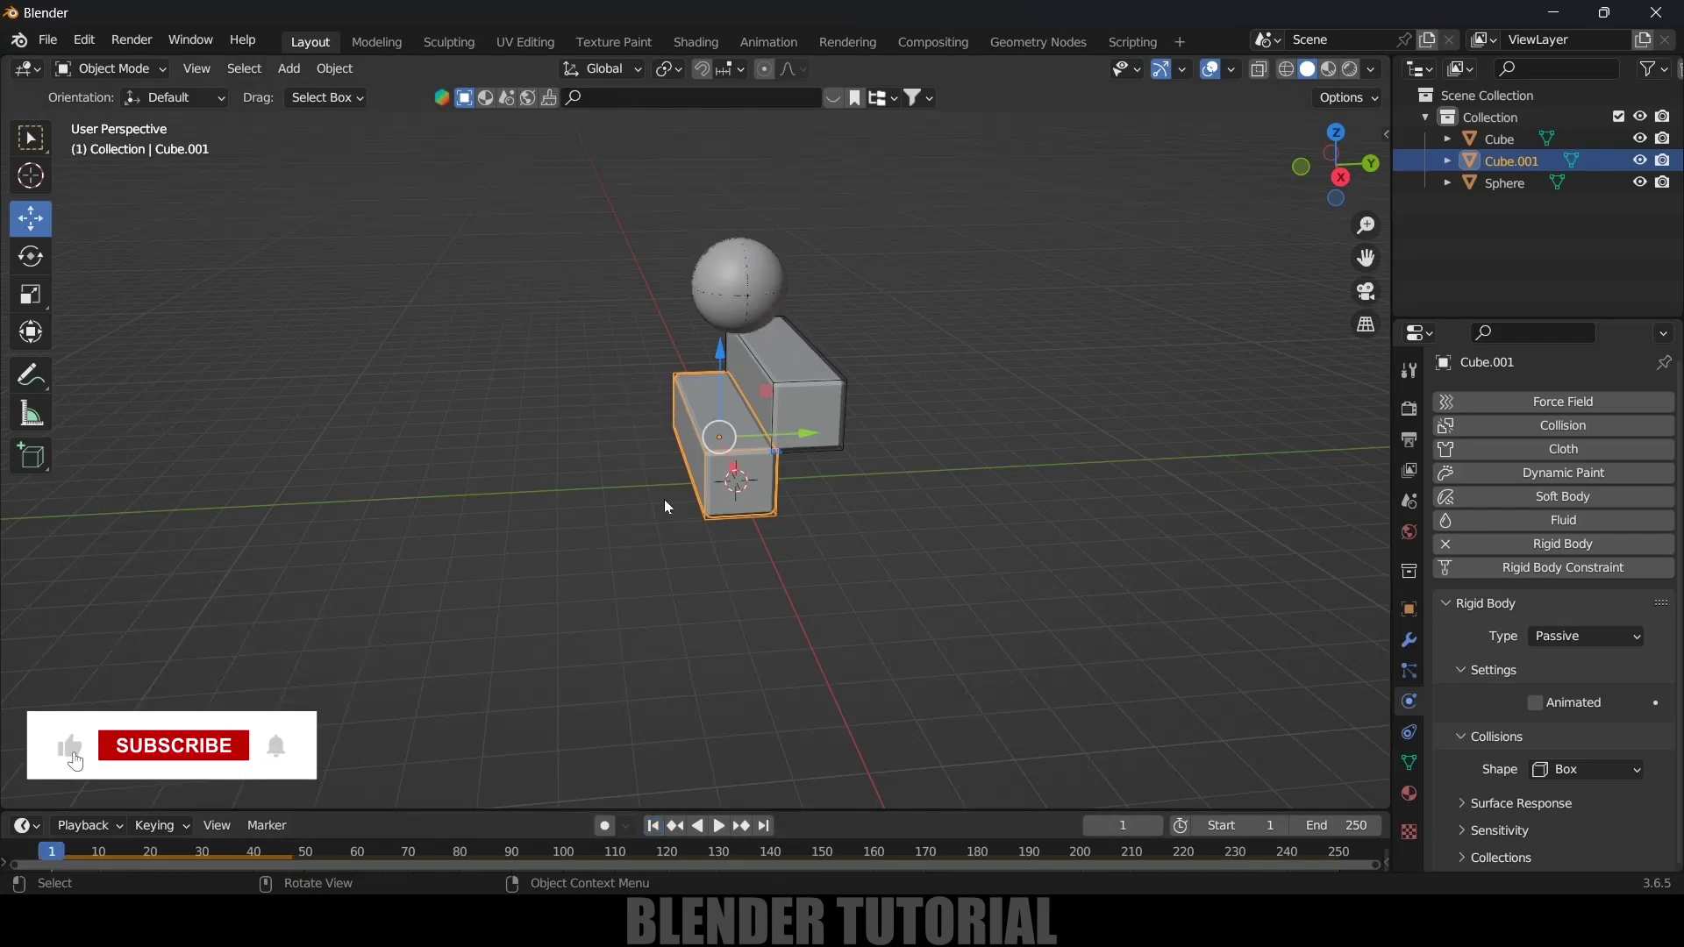
Step: Add a mesh plane as the floor and scale it uniformly by a factor of about -8.96
click(290, 69)
mouse_move(369, 93)
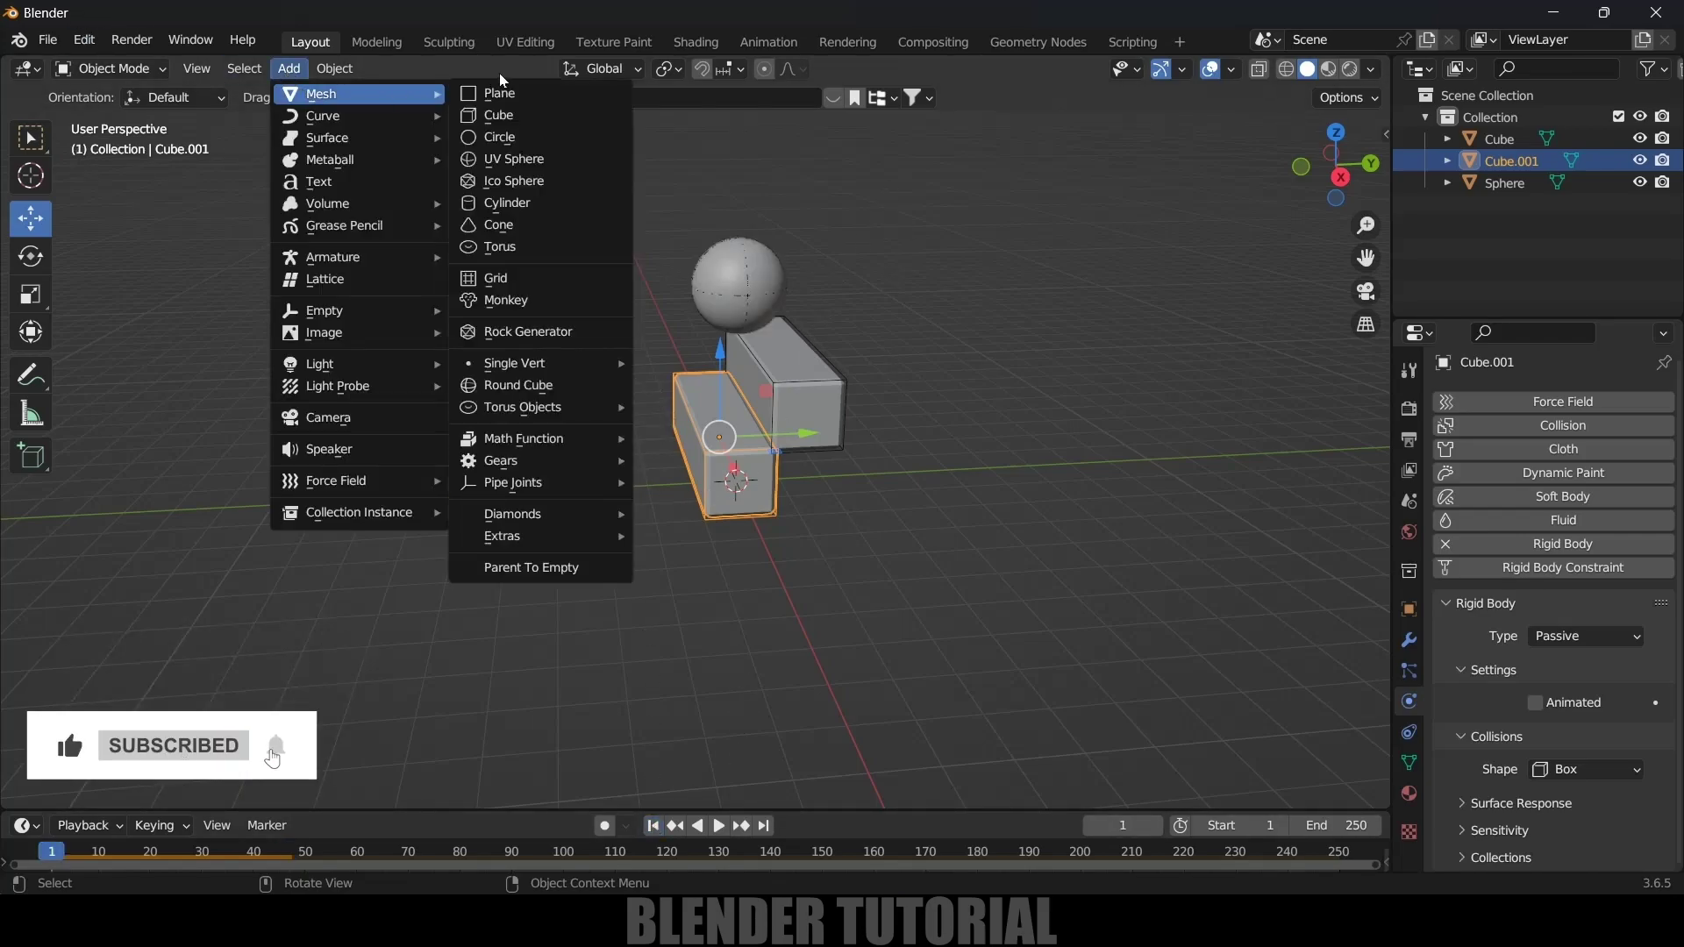
click(500, 93)
key(s)
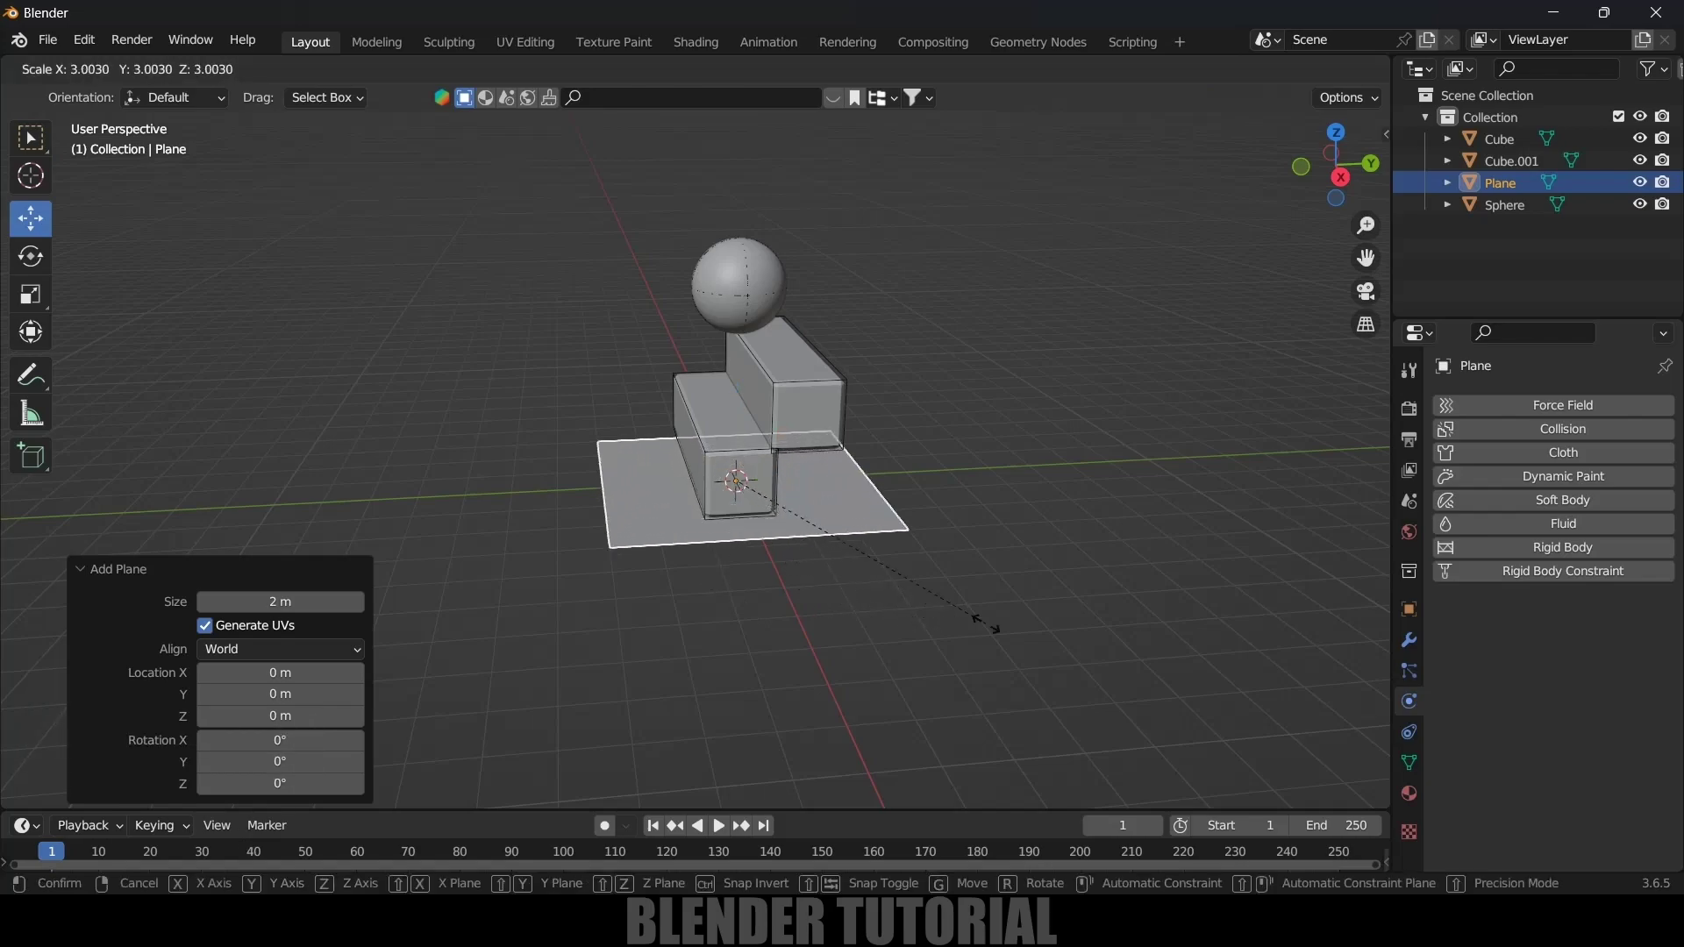
click(864, 519)
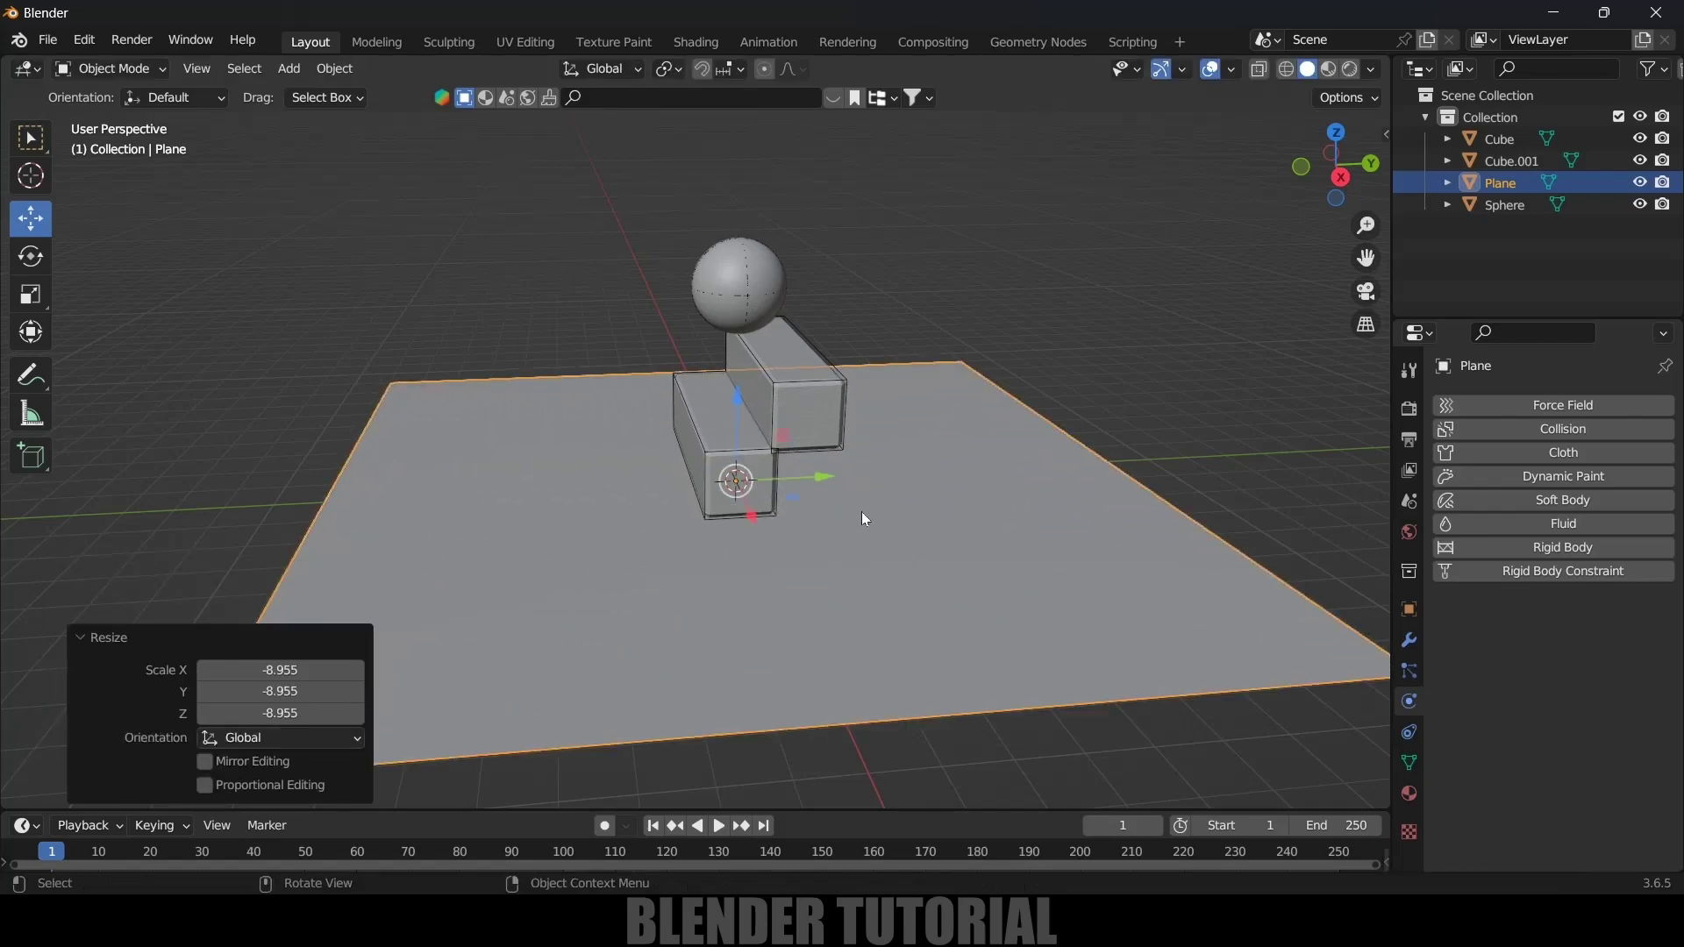
Step: Make the floor plane a passive rigid body with a Box collision shape
click(1139, 337)
click(1134, 583)
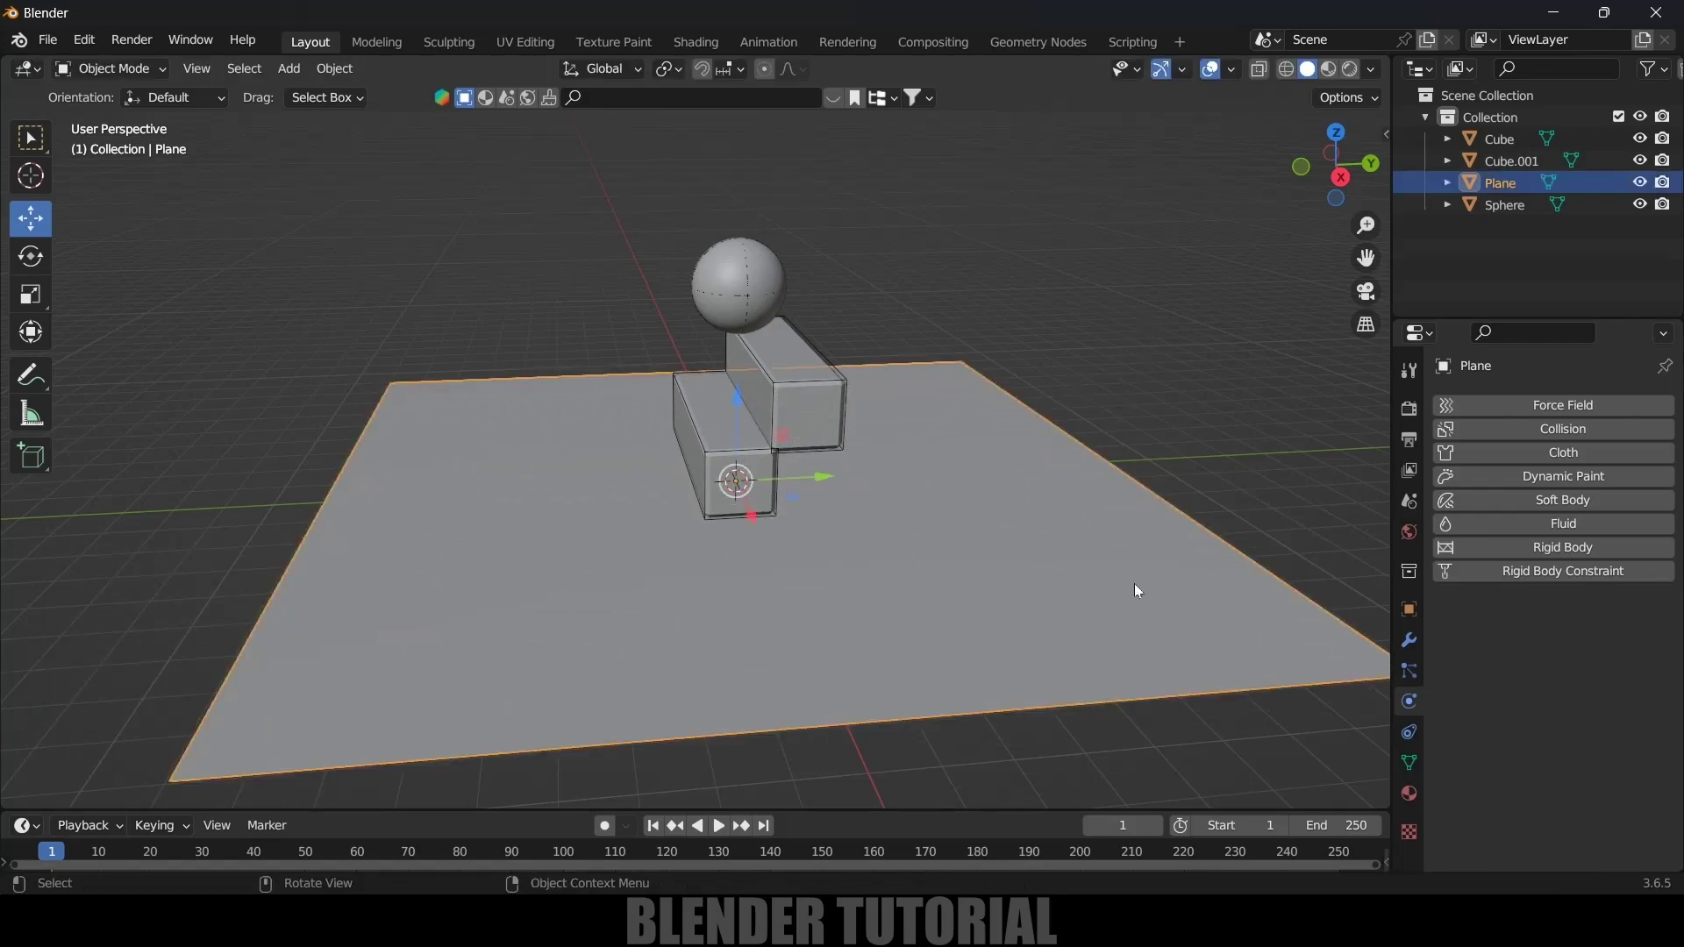
click(1553, 547)
click(1586, 640)
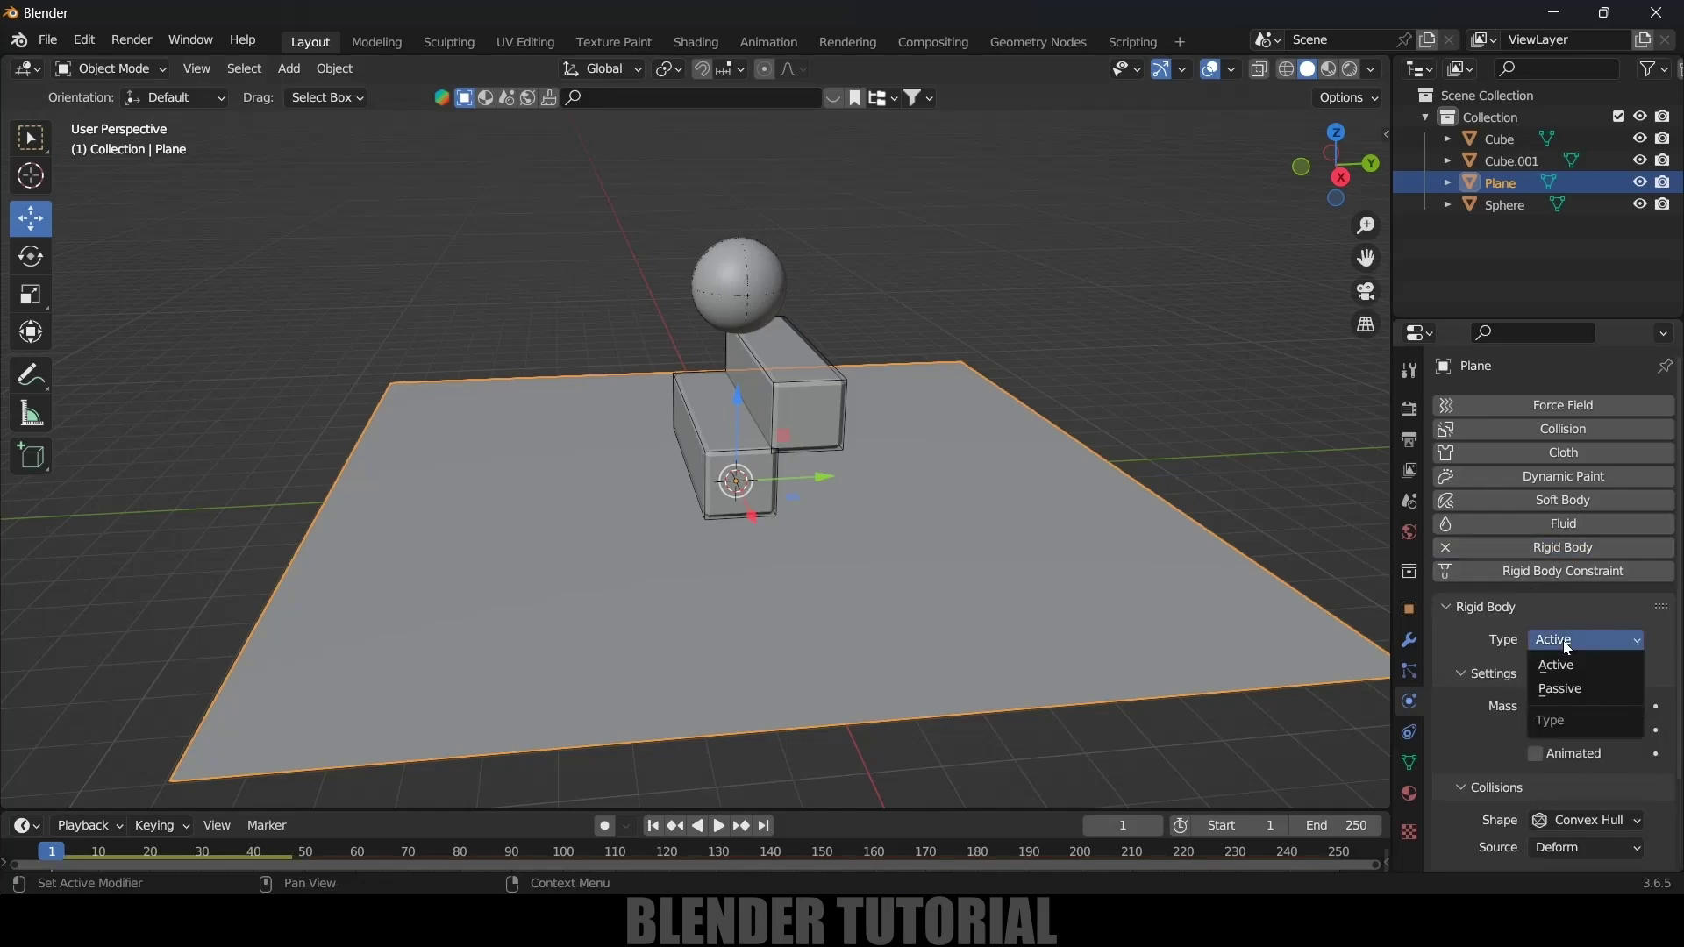
click(1562, 690)
scroll(1490, 691, down, 1)
click(1589, 742)
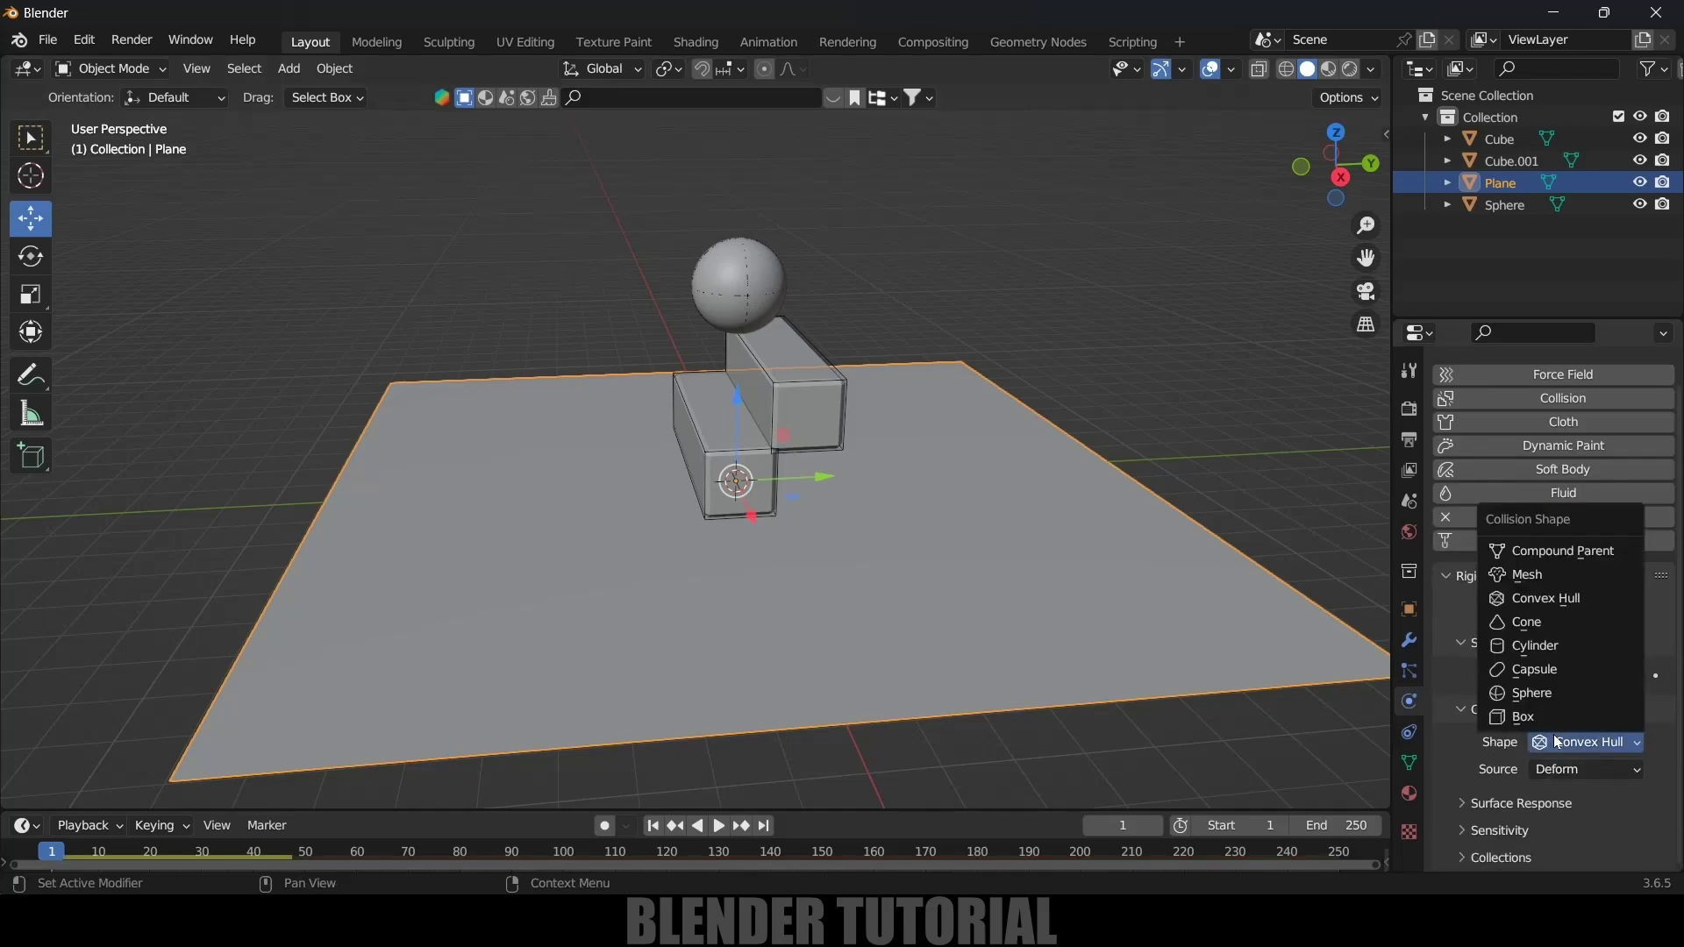
click(1527, 718)
Step: Play the simulation of the sphere rolling onto the floor plane and return to the first frame
key(space)
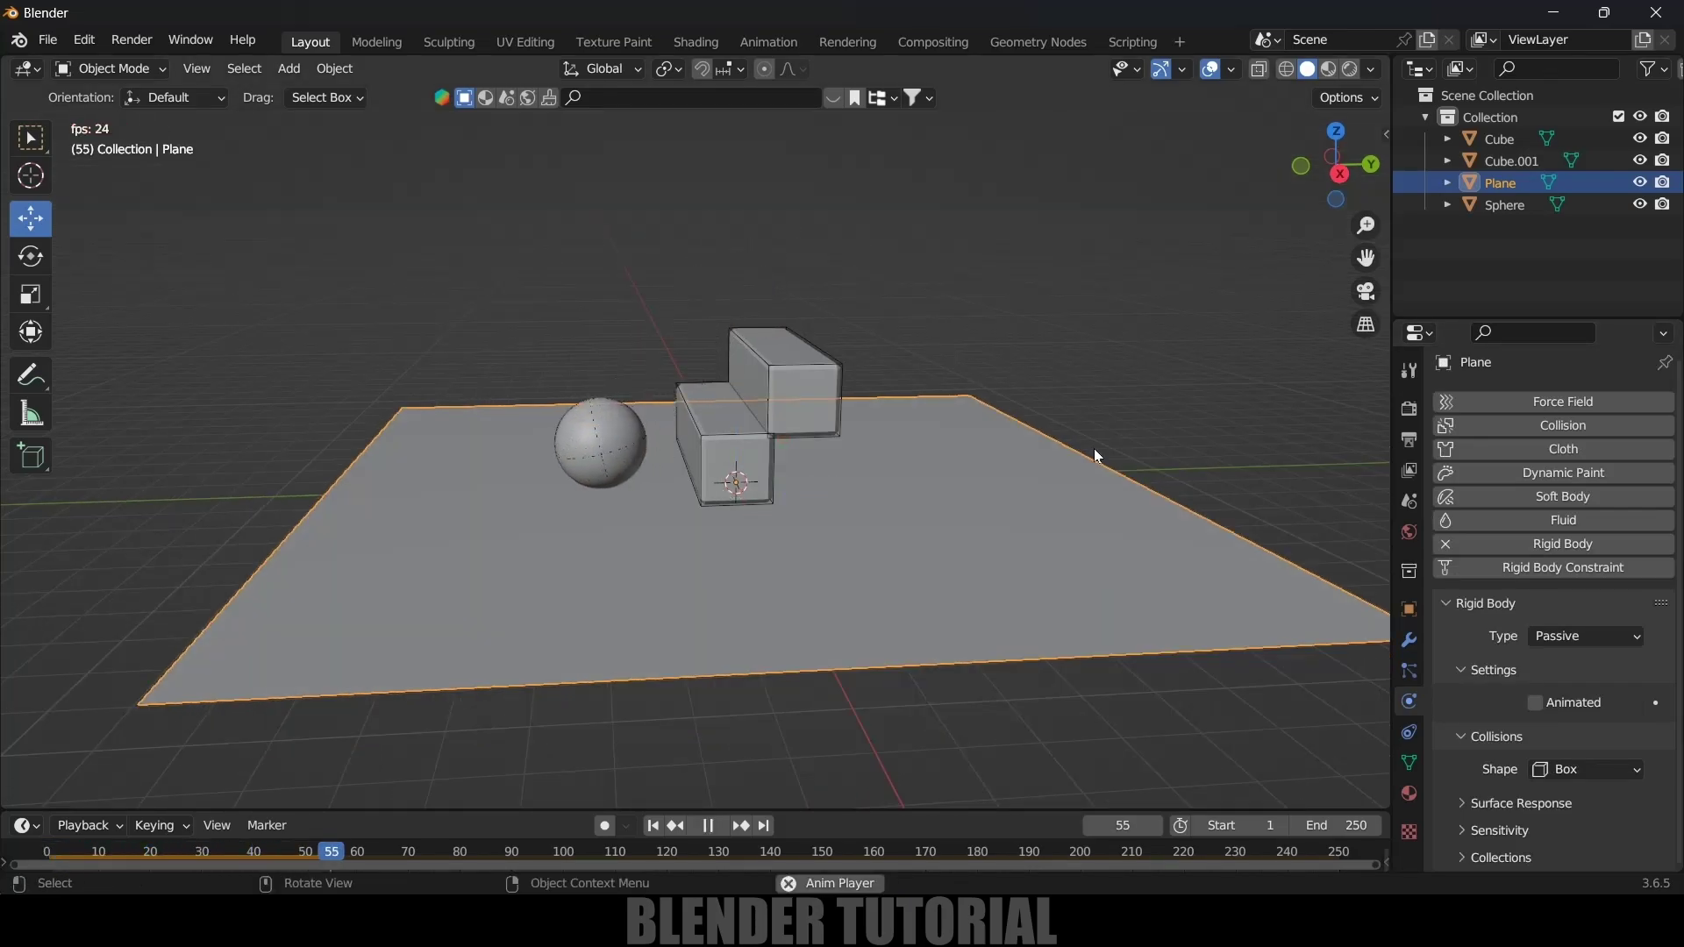
key(space)
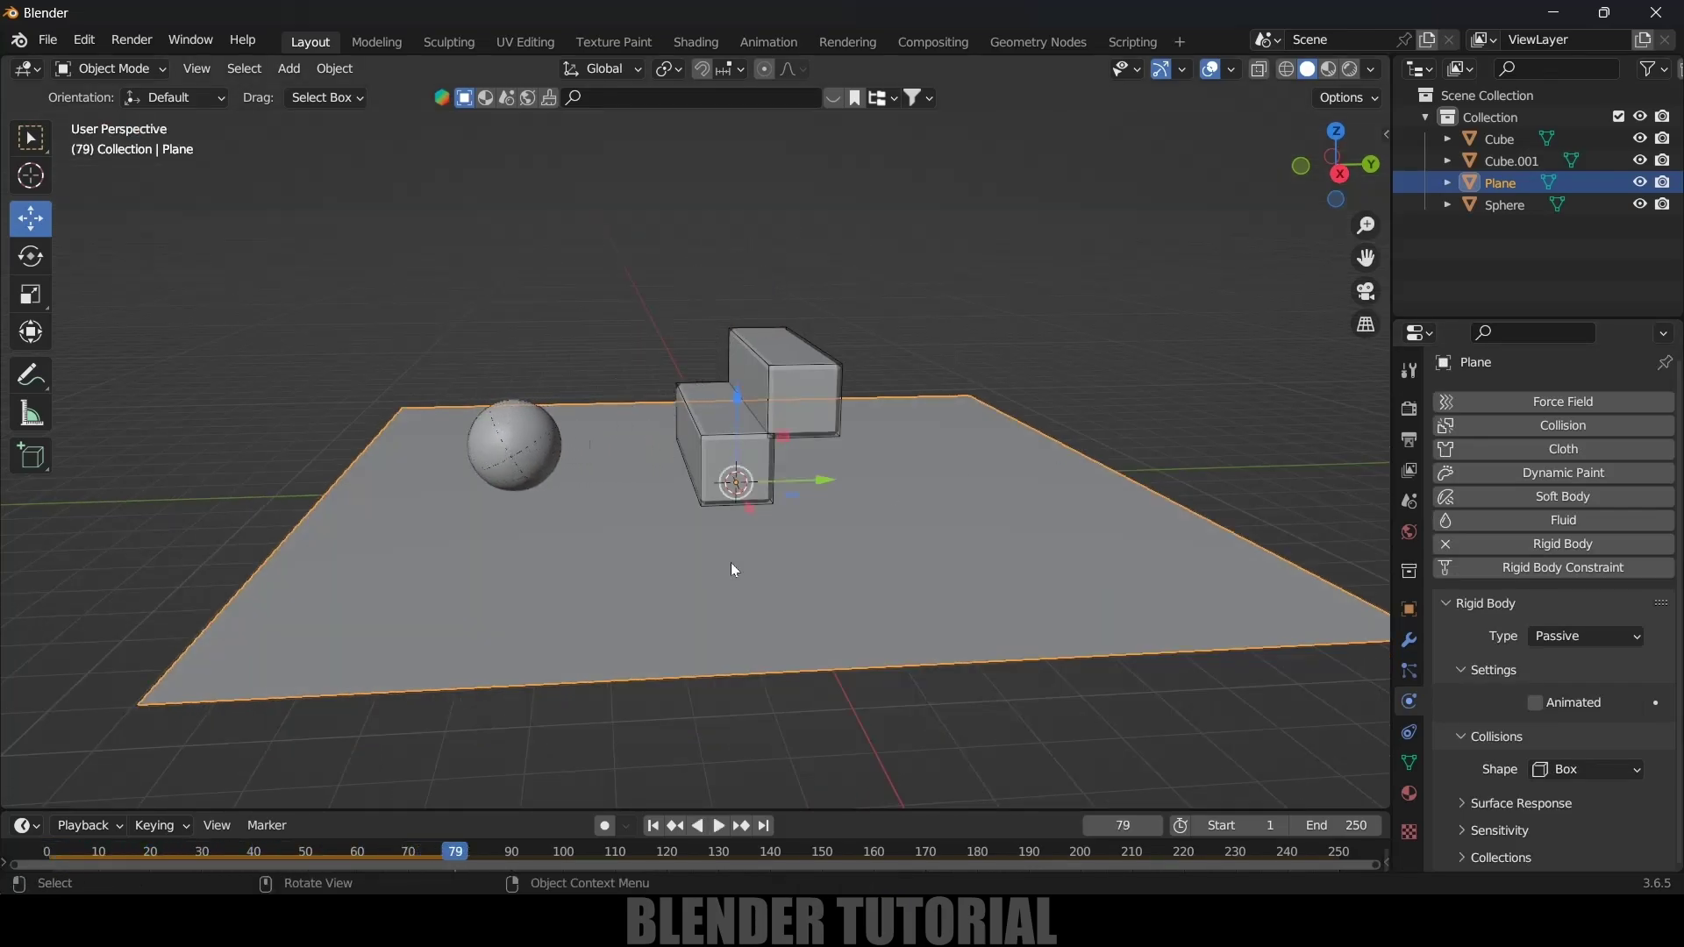
click(653, 827)
Step: Shift the floor plane about 4.37 m towards negative Y and set its rigid body friction to 1
drag(818, 491, 621, 491)
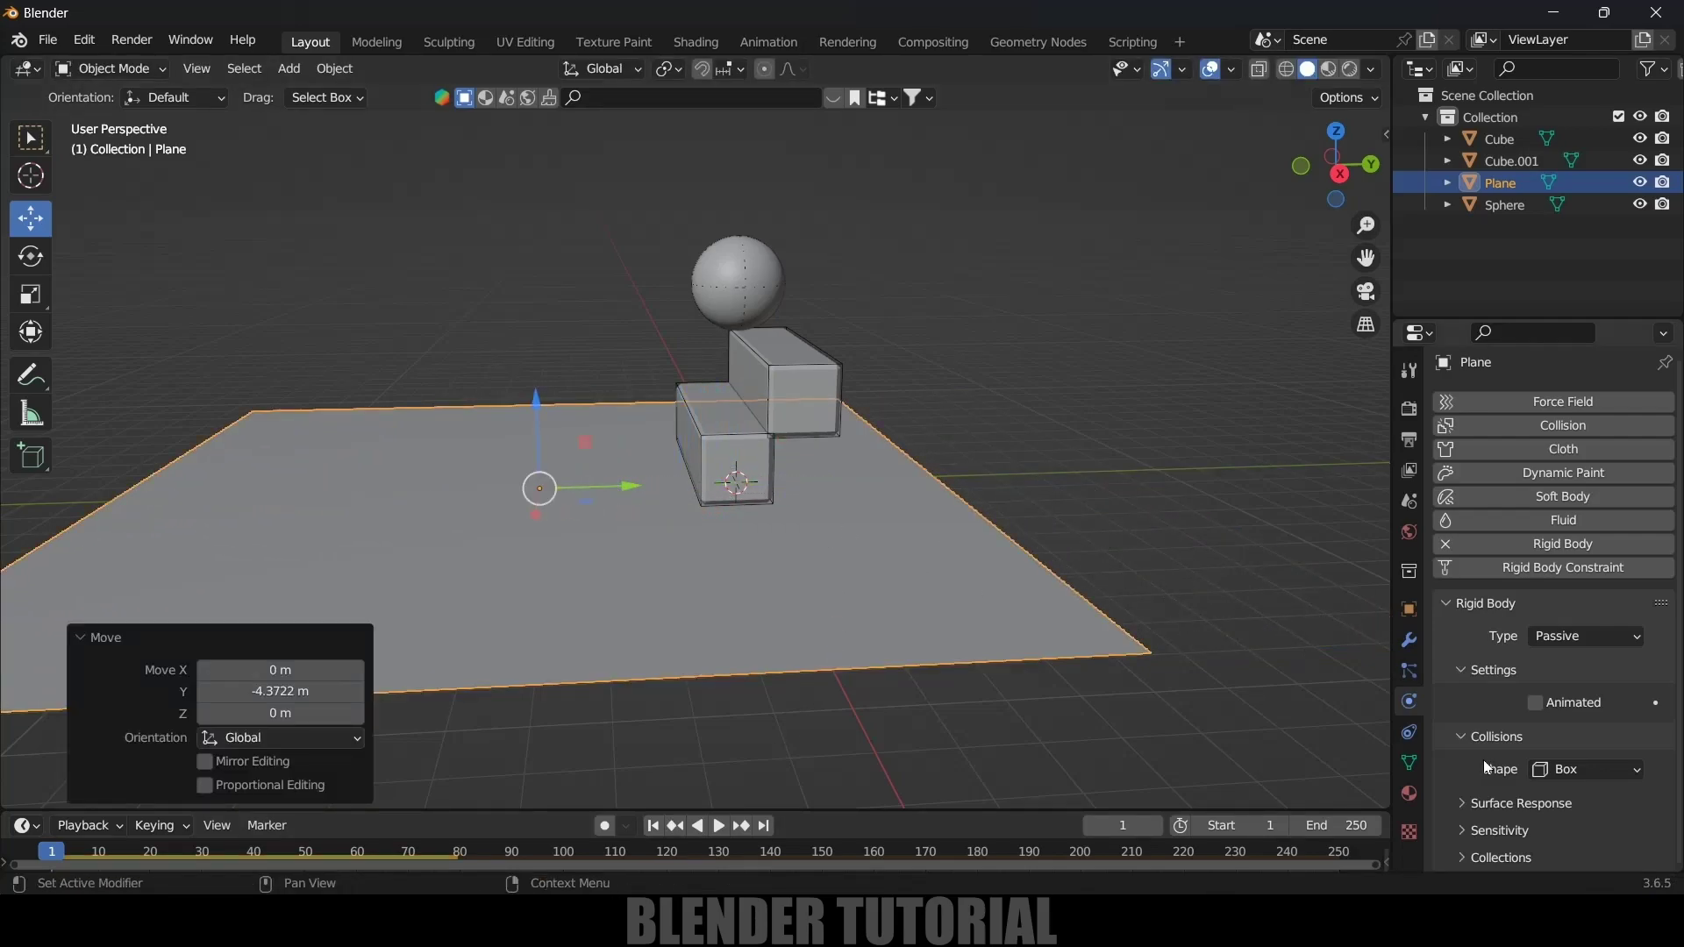
click(1465, 807)
scroll(1462, 813, down, 2)
drag(1569, 773, 1623, 772)
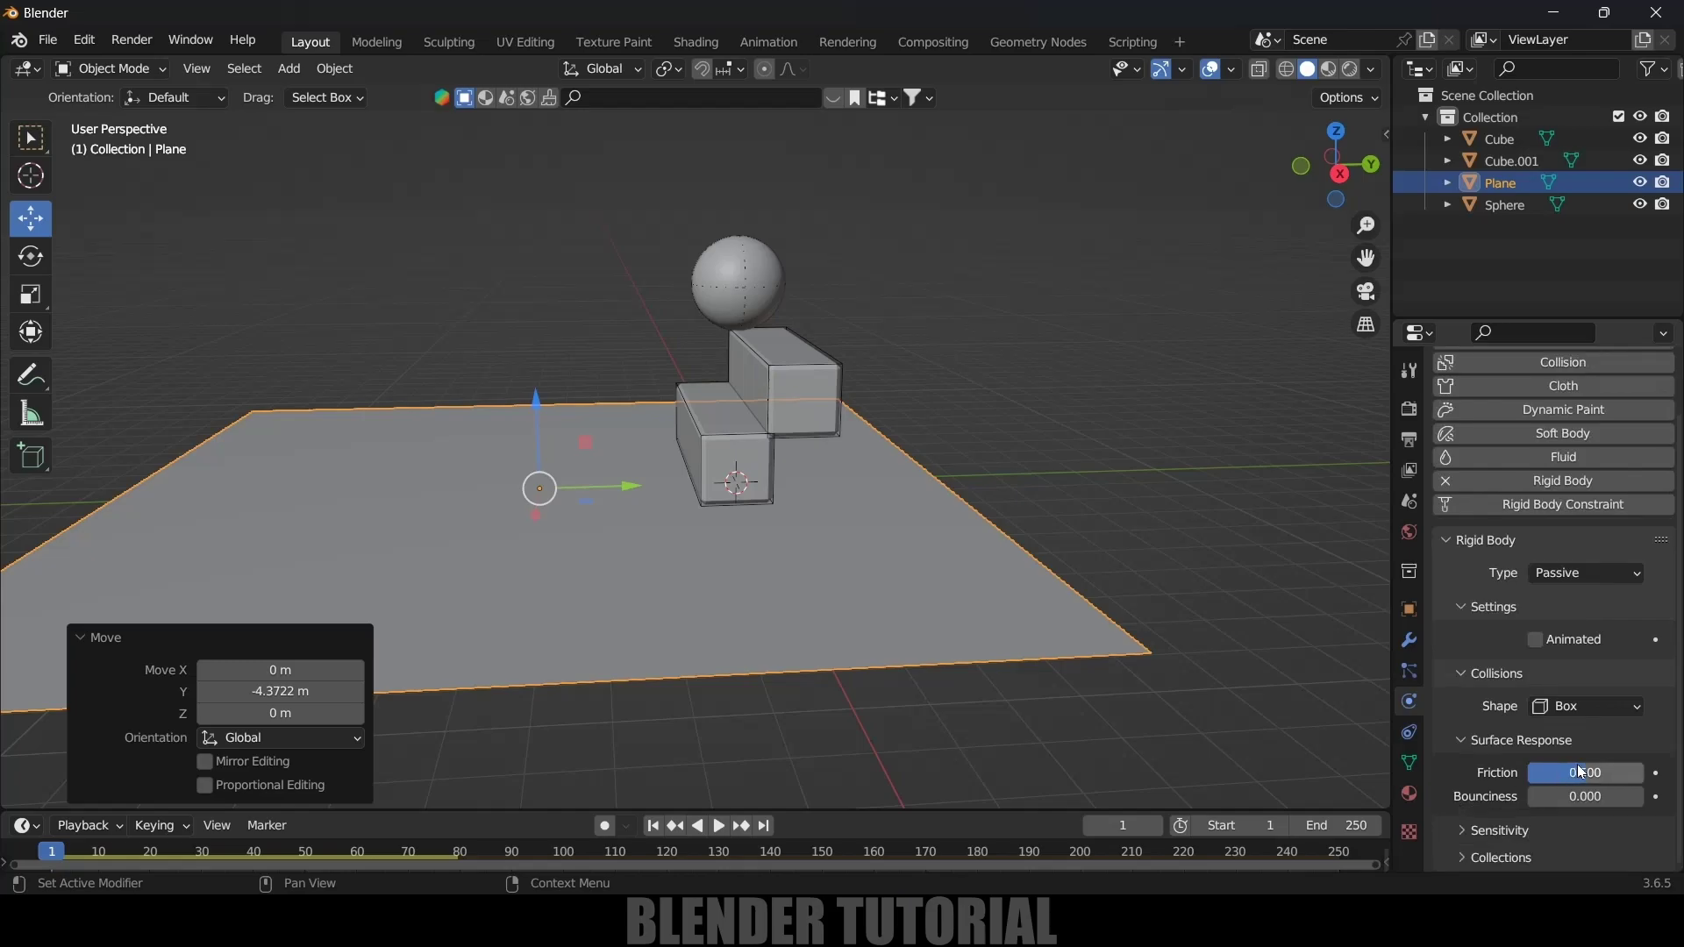
Step: Set the upper block's rigid body friction to 1
middle_drag(849, 489, 847, 519)
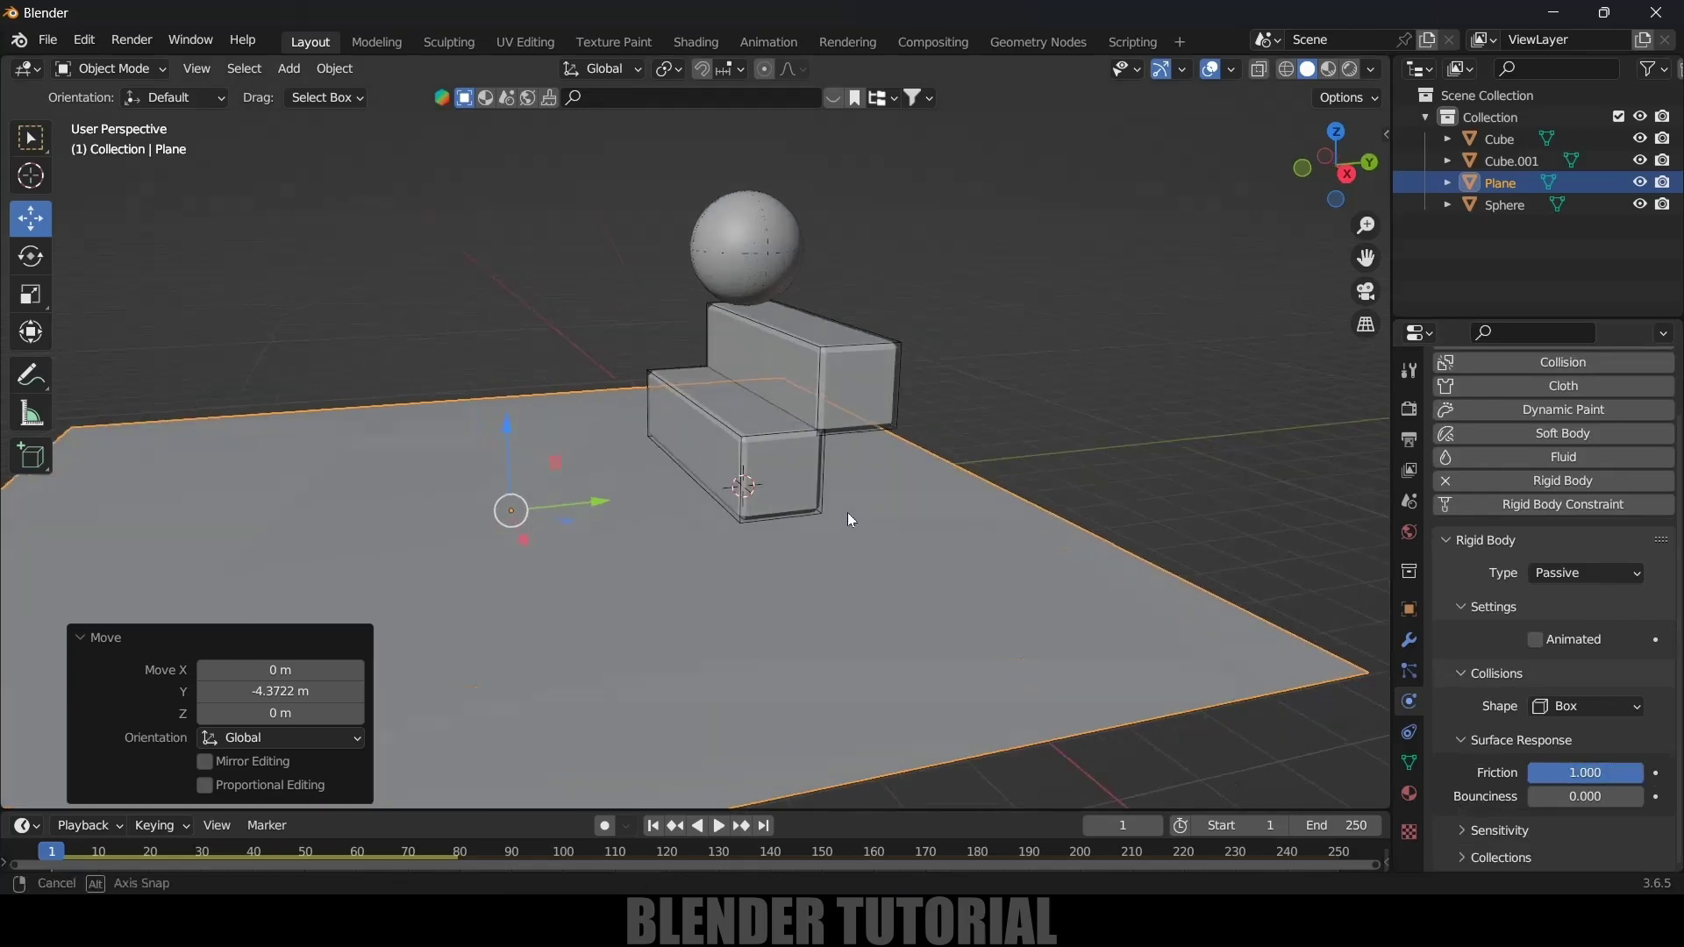
click(795, 451)
click(869, 404)
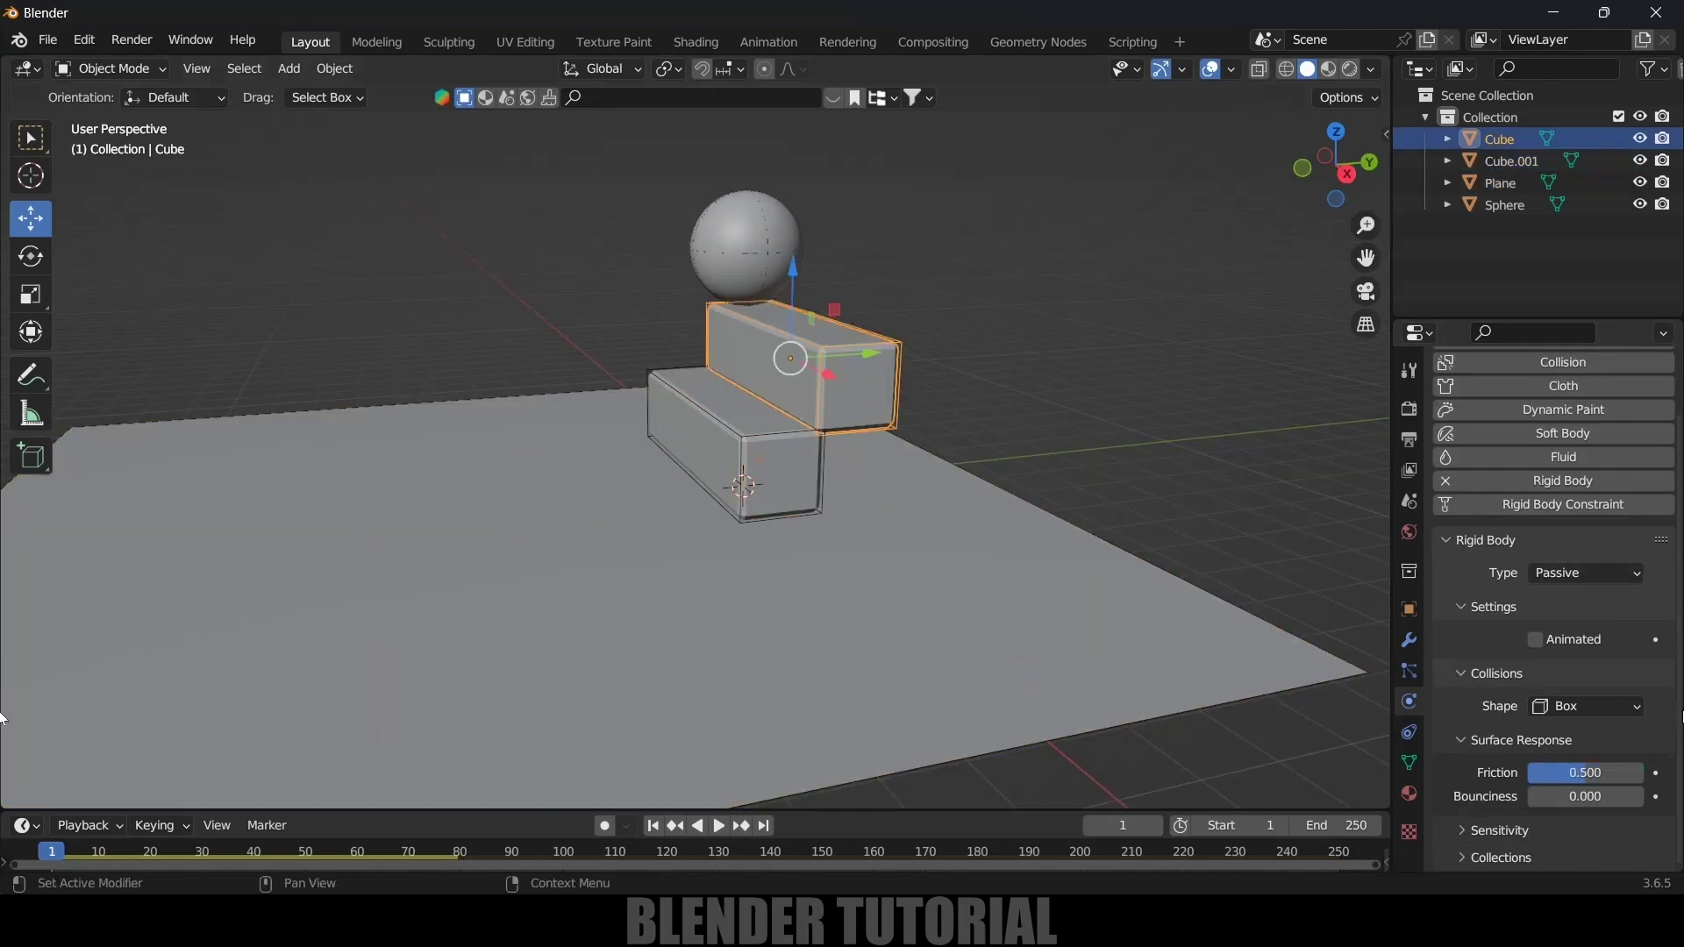
drag(1558, 777, 1614, 777)
Step: Select the large sphere and snap the 3D cursor to its centre
shift+middle_drag(780, 503, 875, 558)
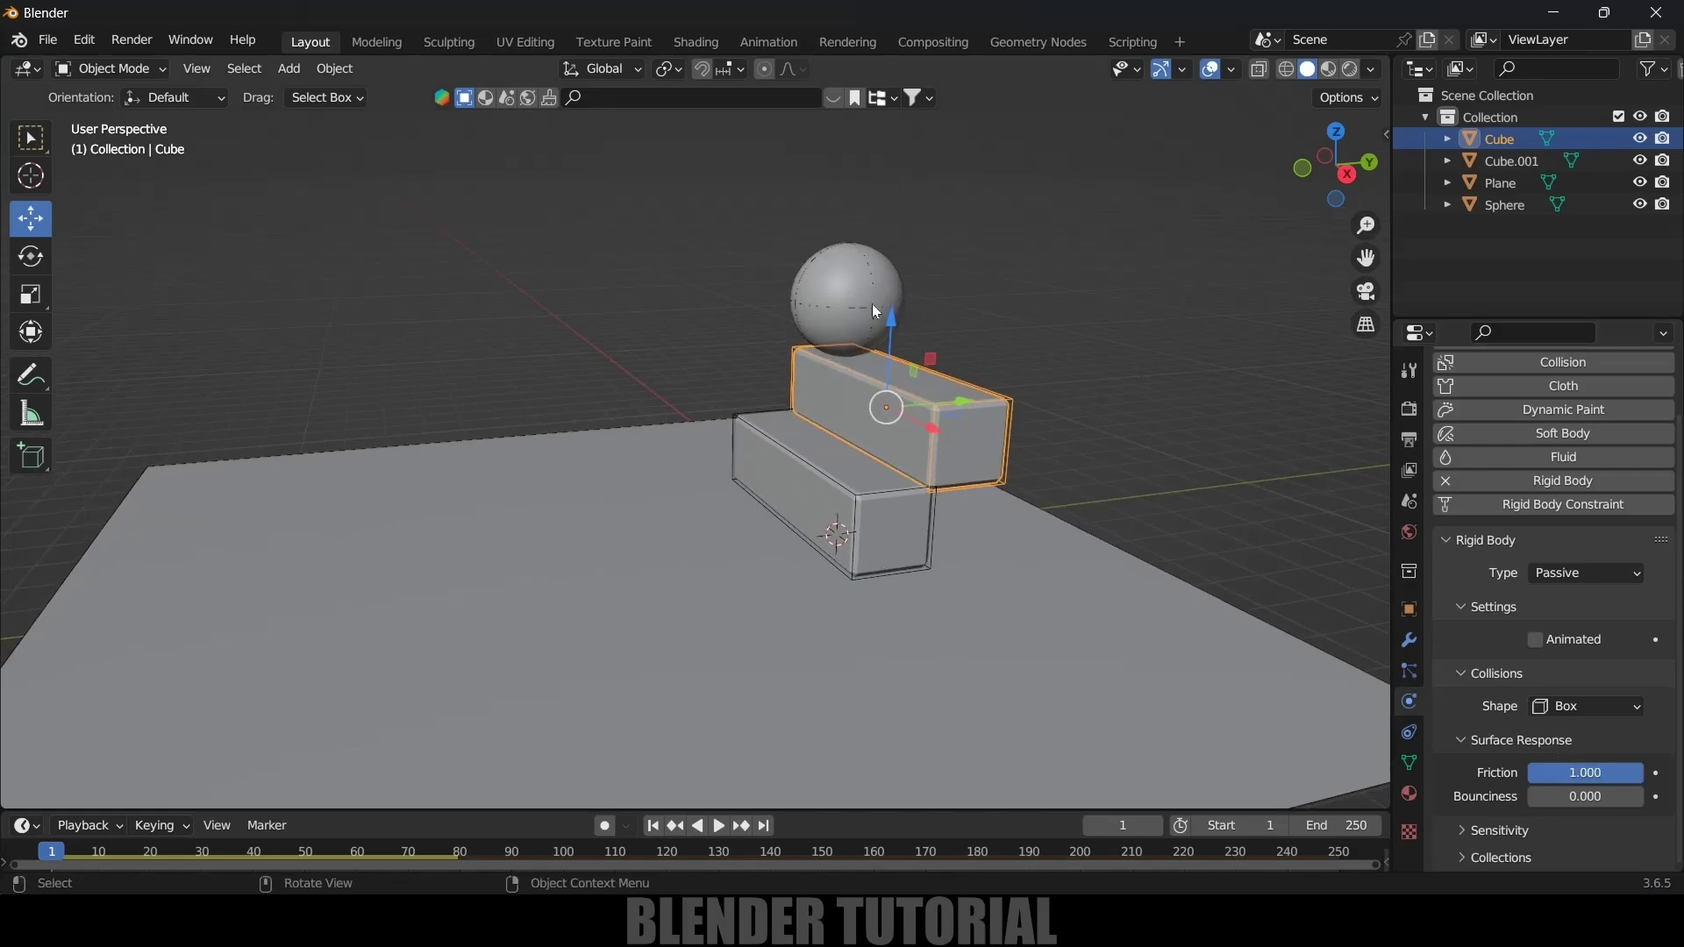
middle_drag(924, 272, 914, 441)
scroll(844, 399, up, 6)
click(859, 412)
scroll(915, 435, down, 3)
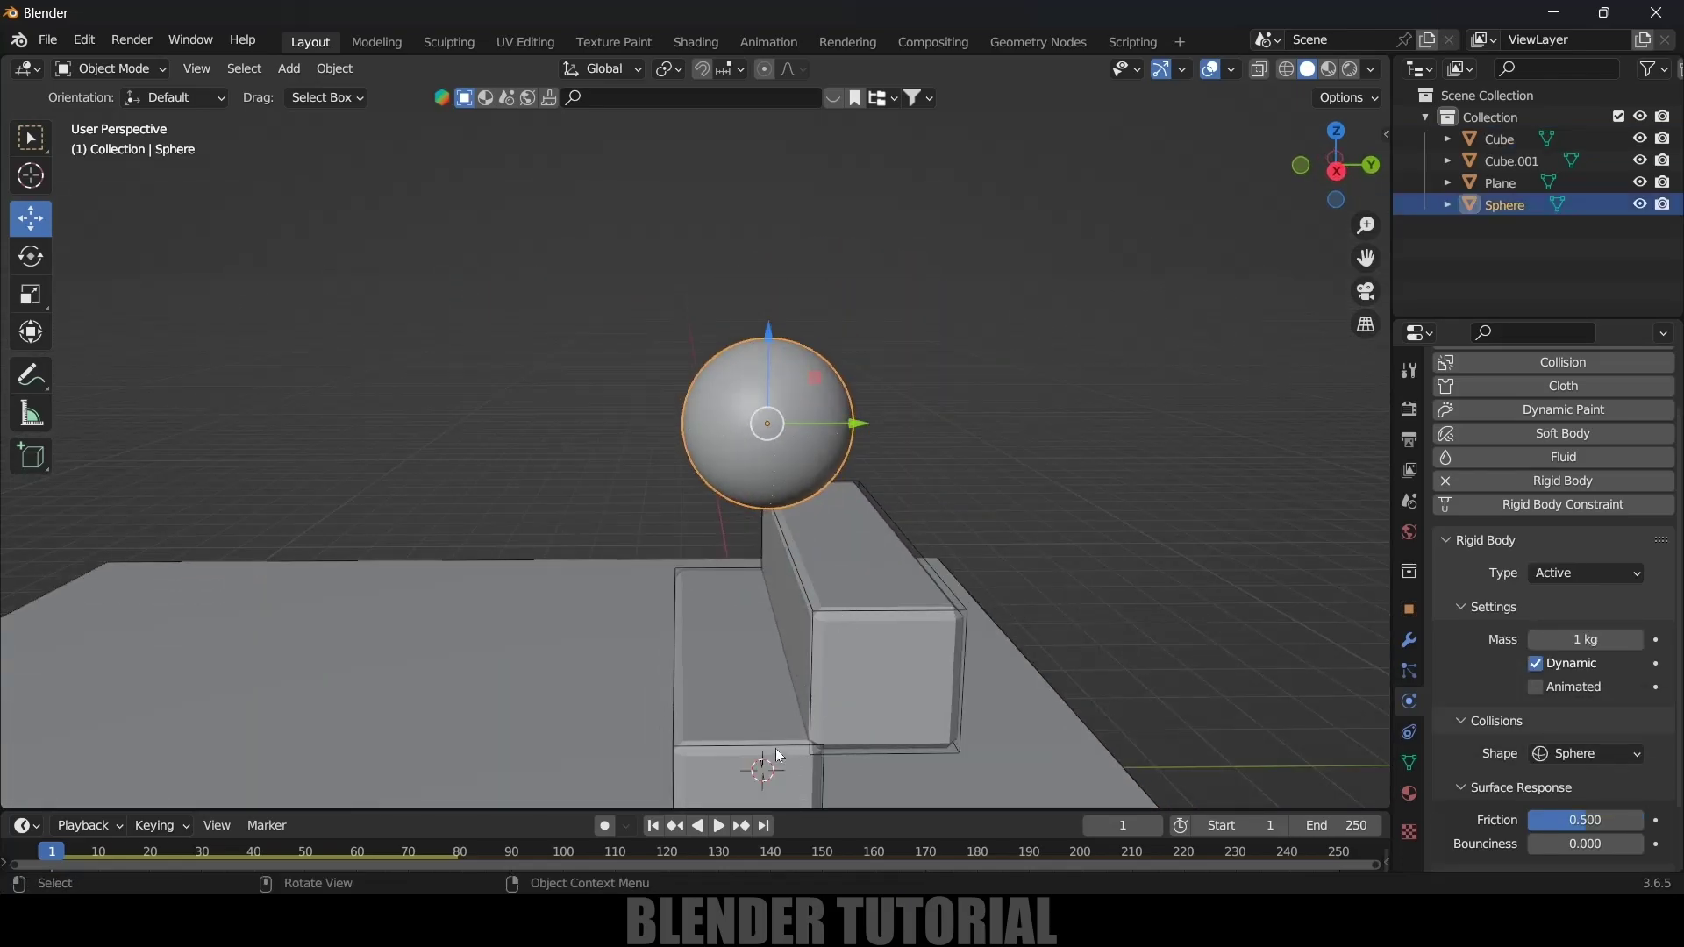
scroll(860, 428, up, 2)
key(shift+s)
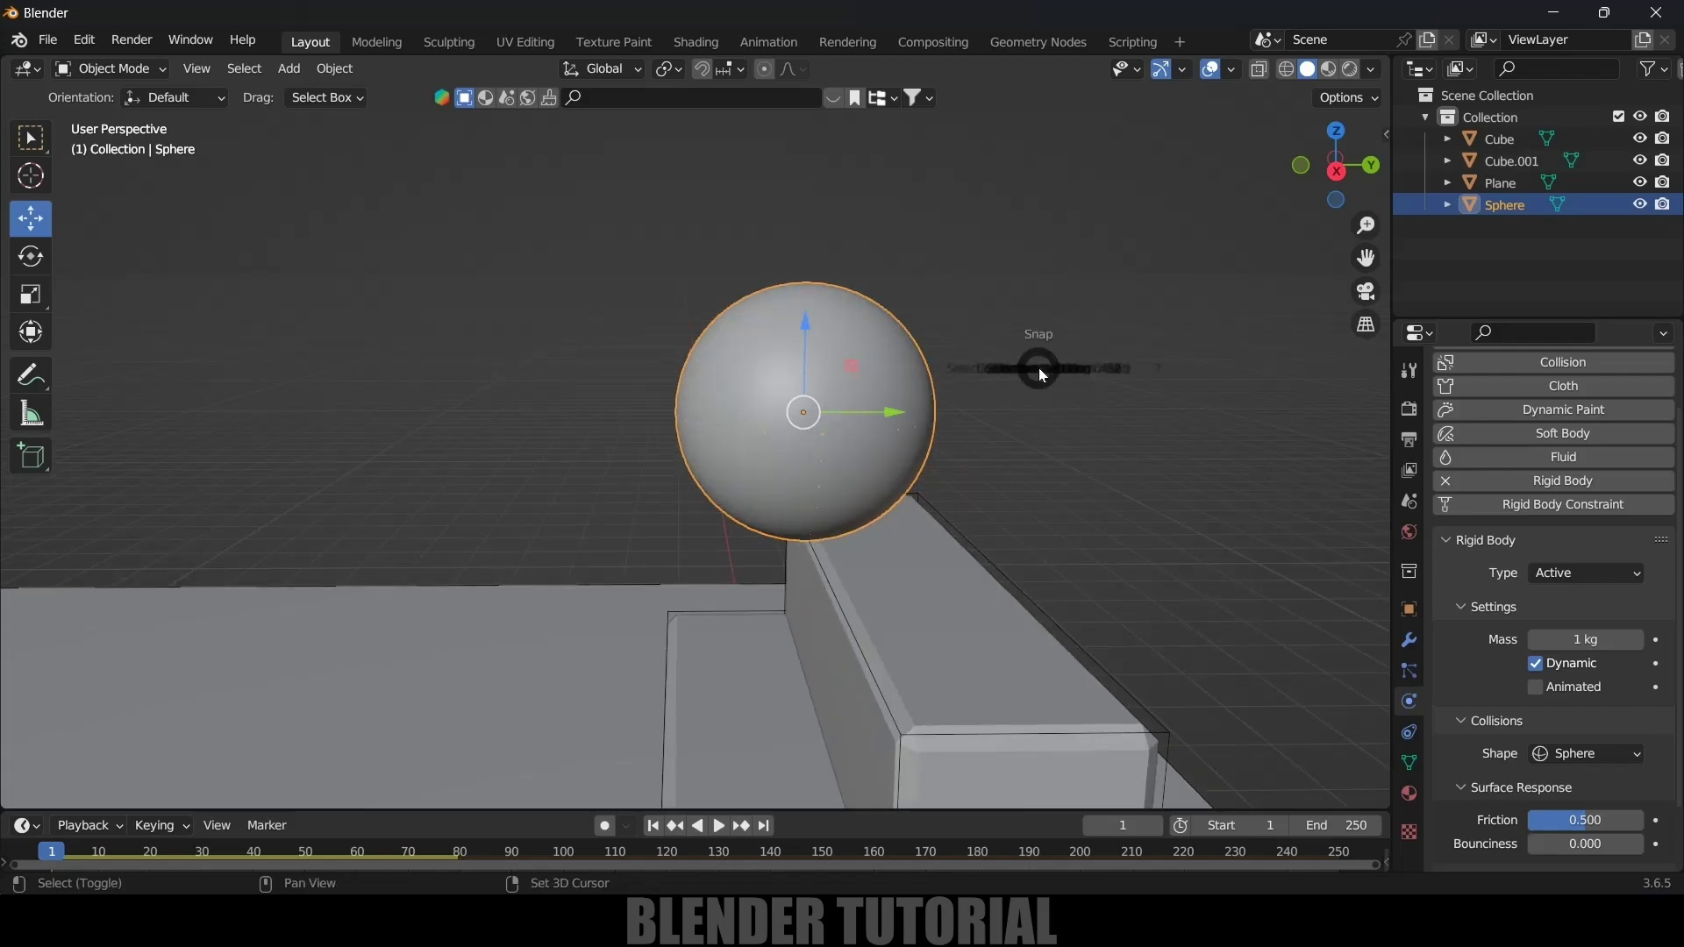
click(1036, 509)
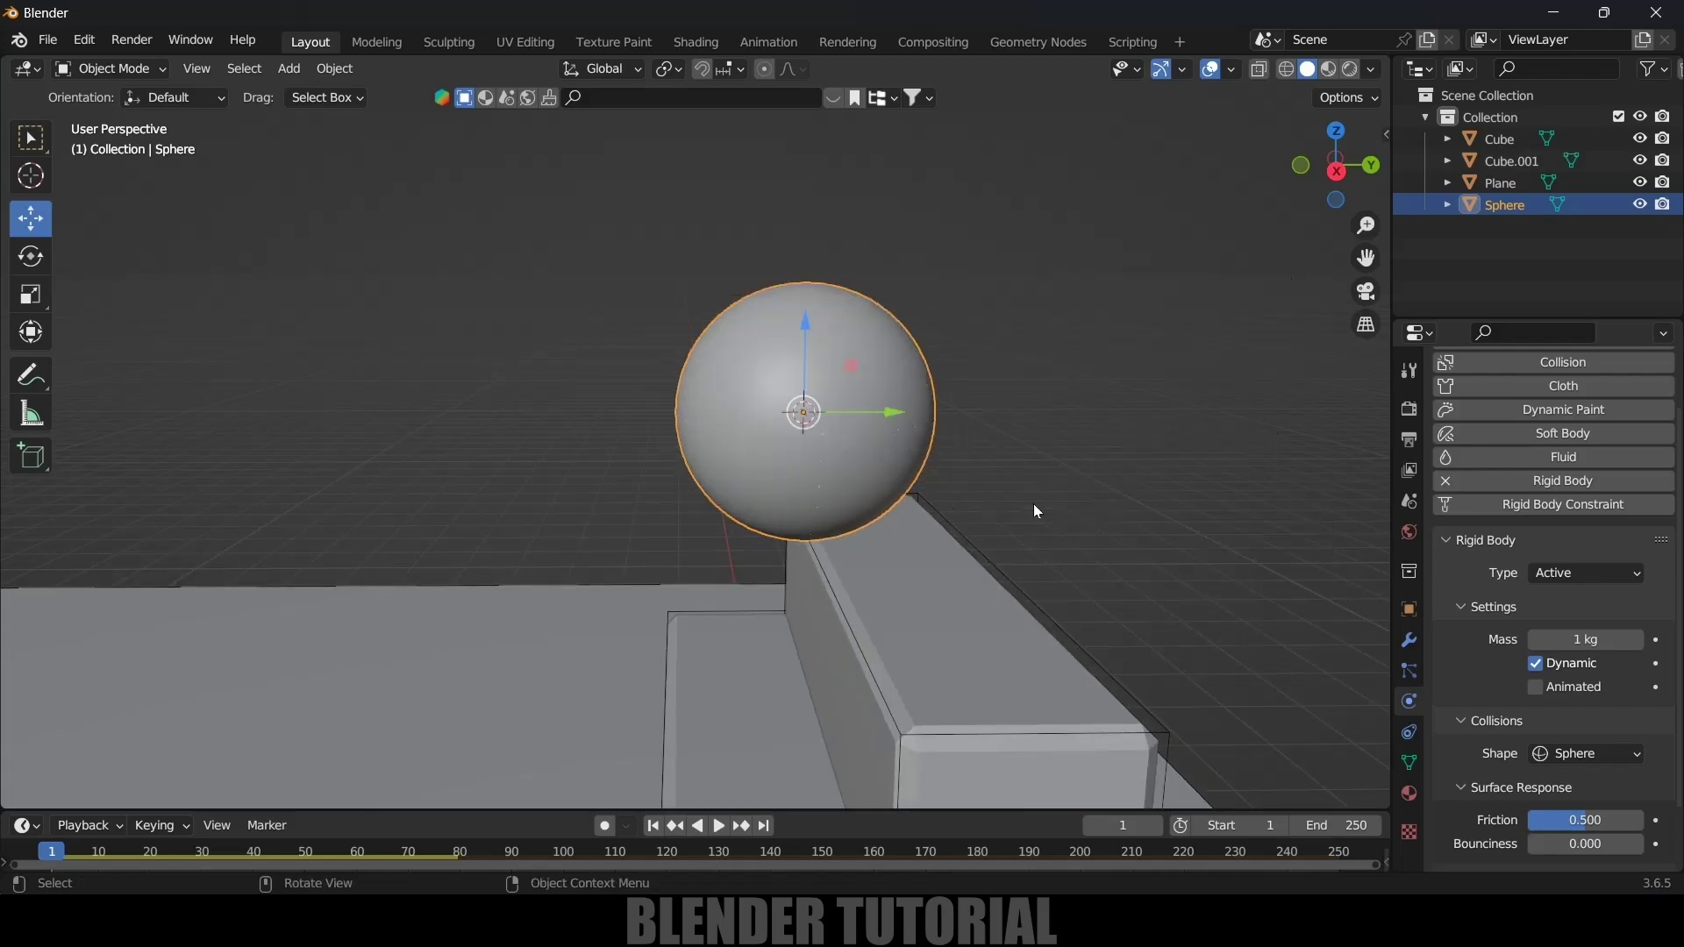
Step: Turn on X-Ray display and add an ico sphere at the 3D cursor inside the large sphere
middle_drag(1032, 504, 992, 474)
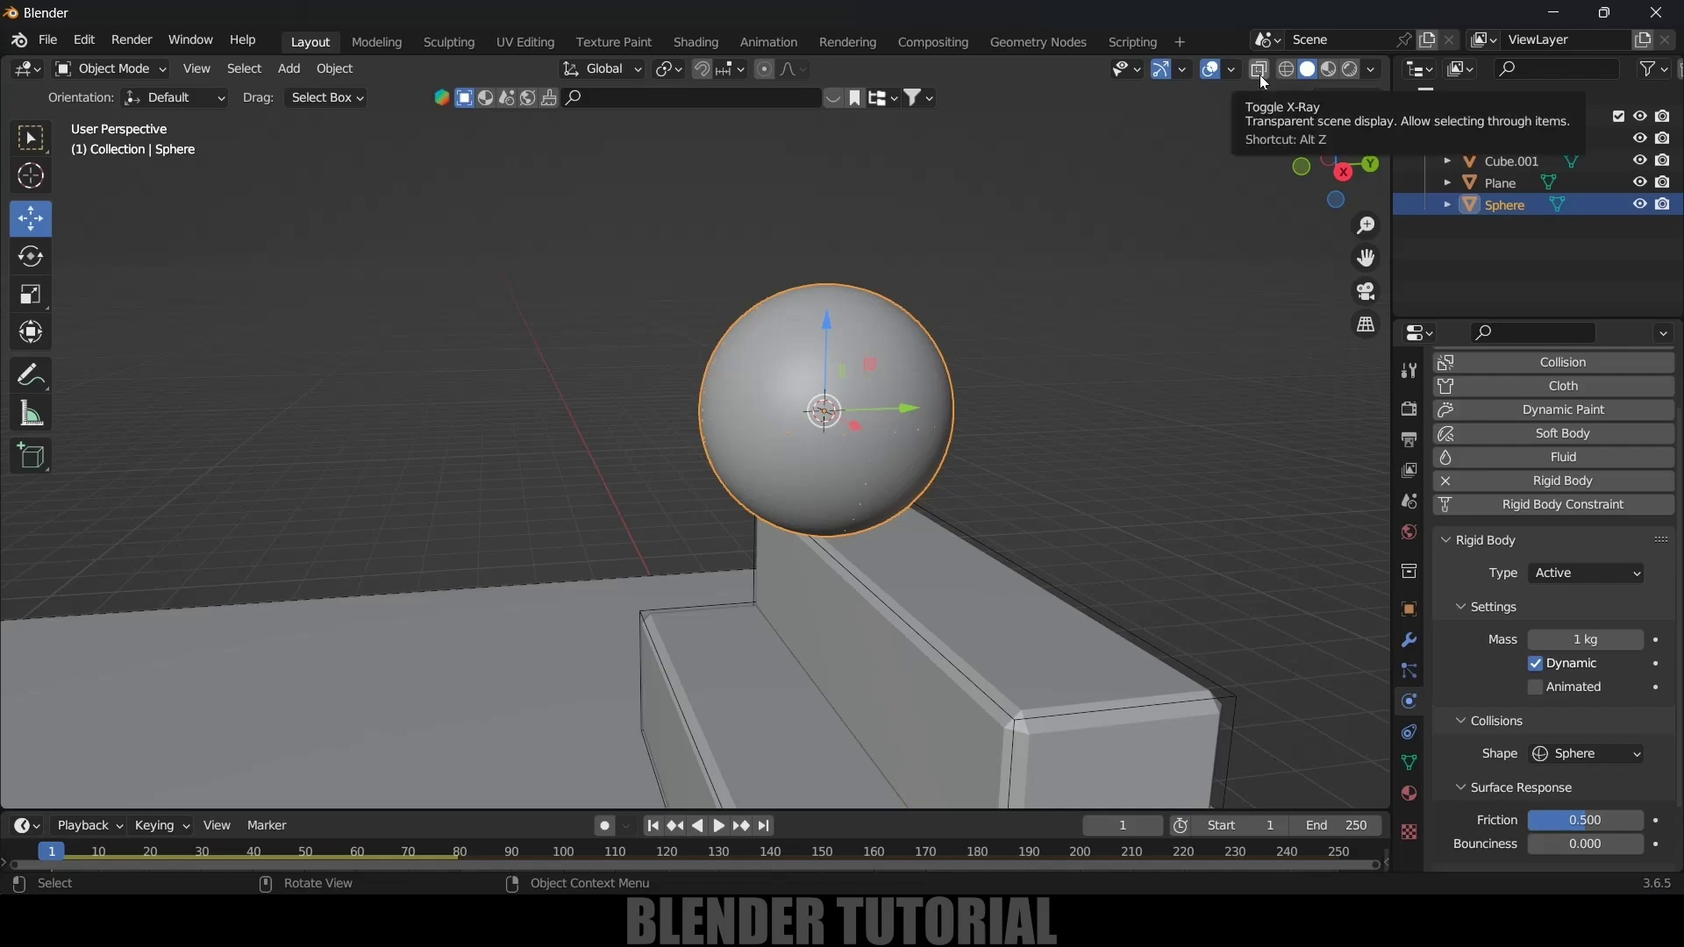
click(1260, 70)
middle_drag(1140, 325, 1094, 352)
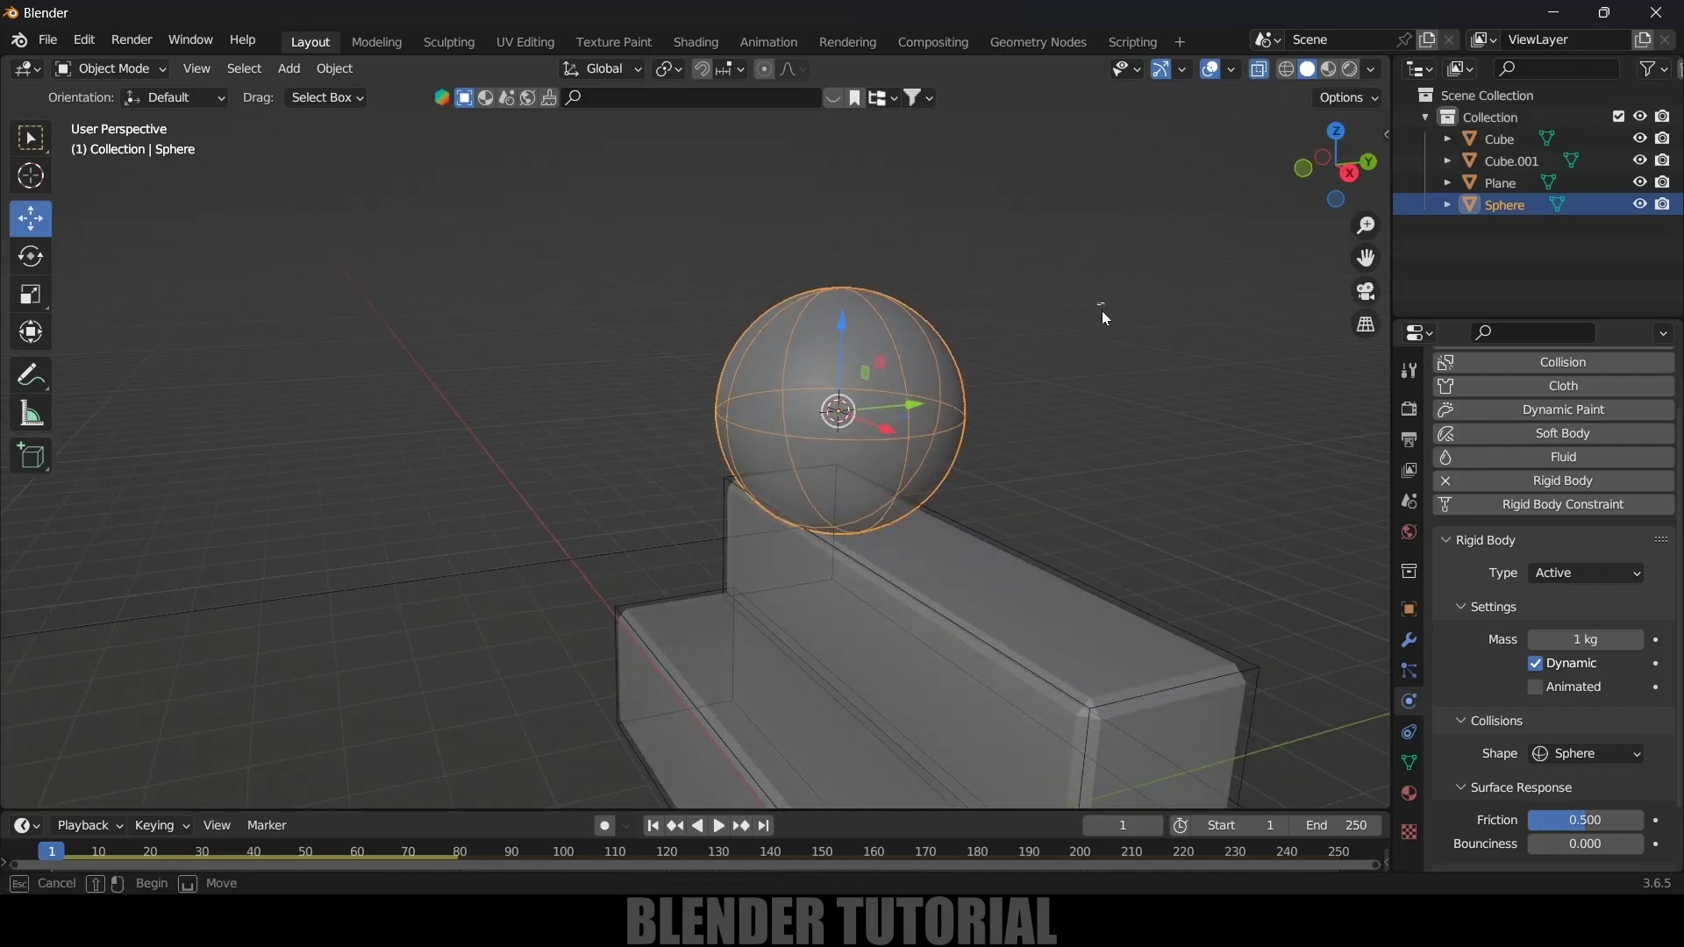
click(1101, 311)
click(292, 70)
mouse_move(307, 93)
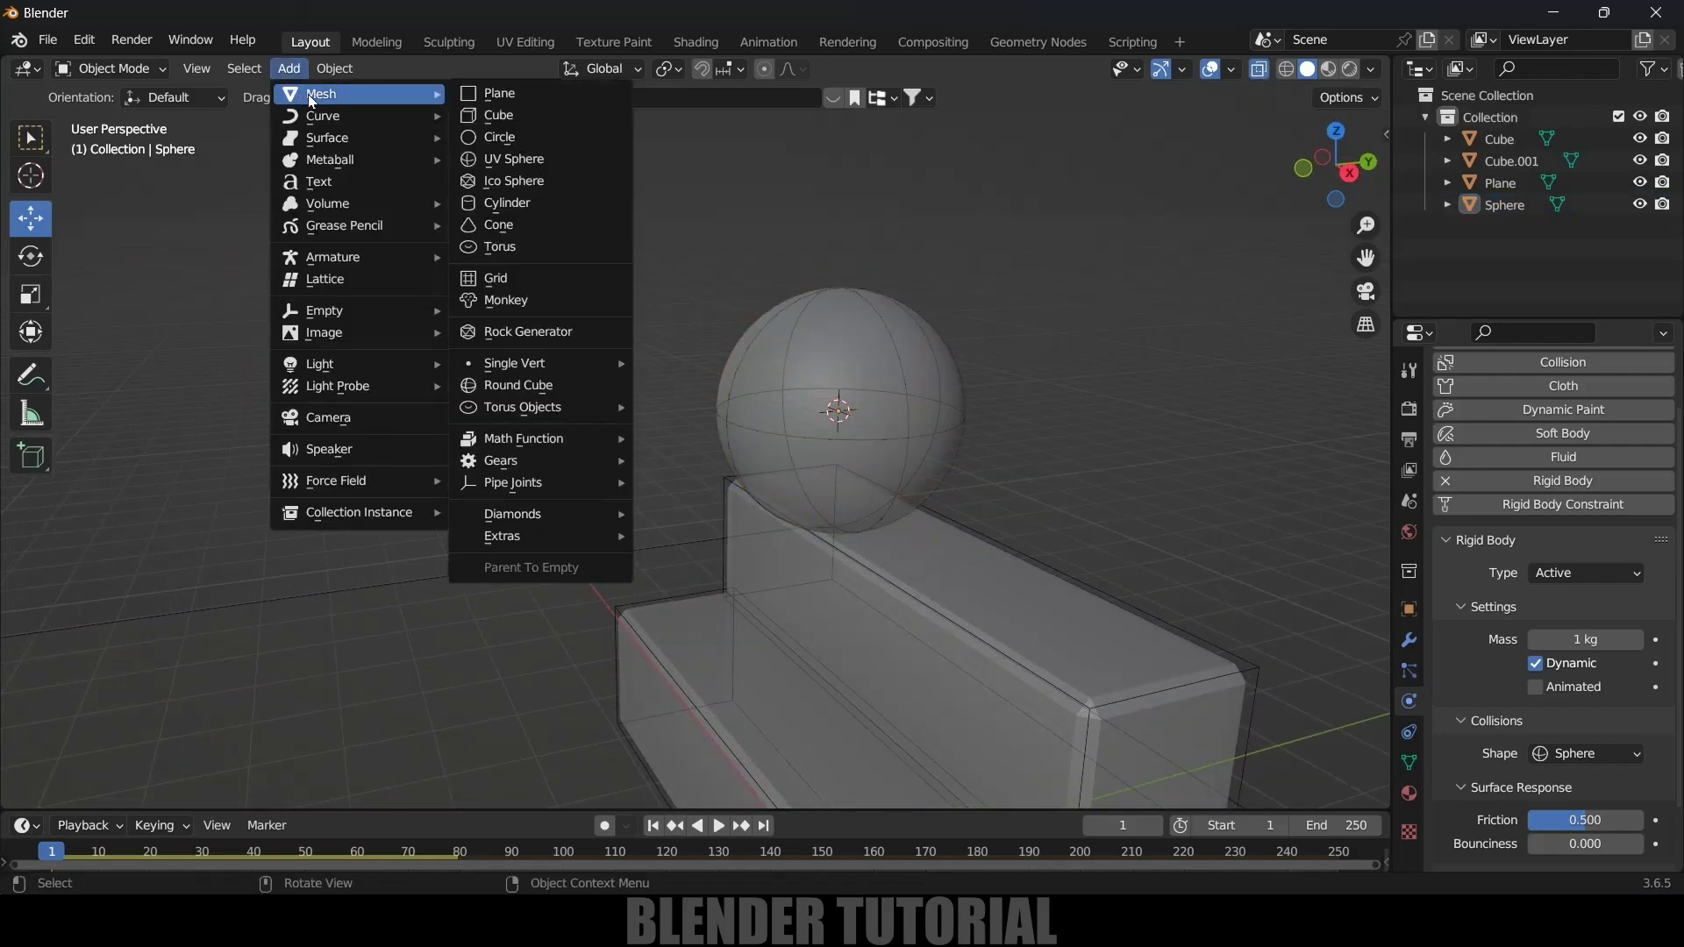
click(512, 180)
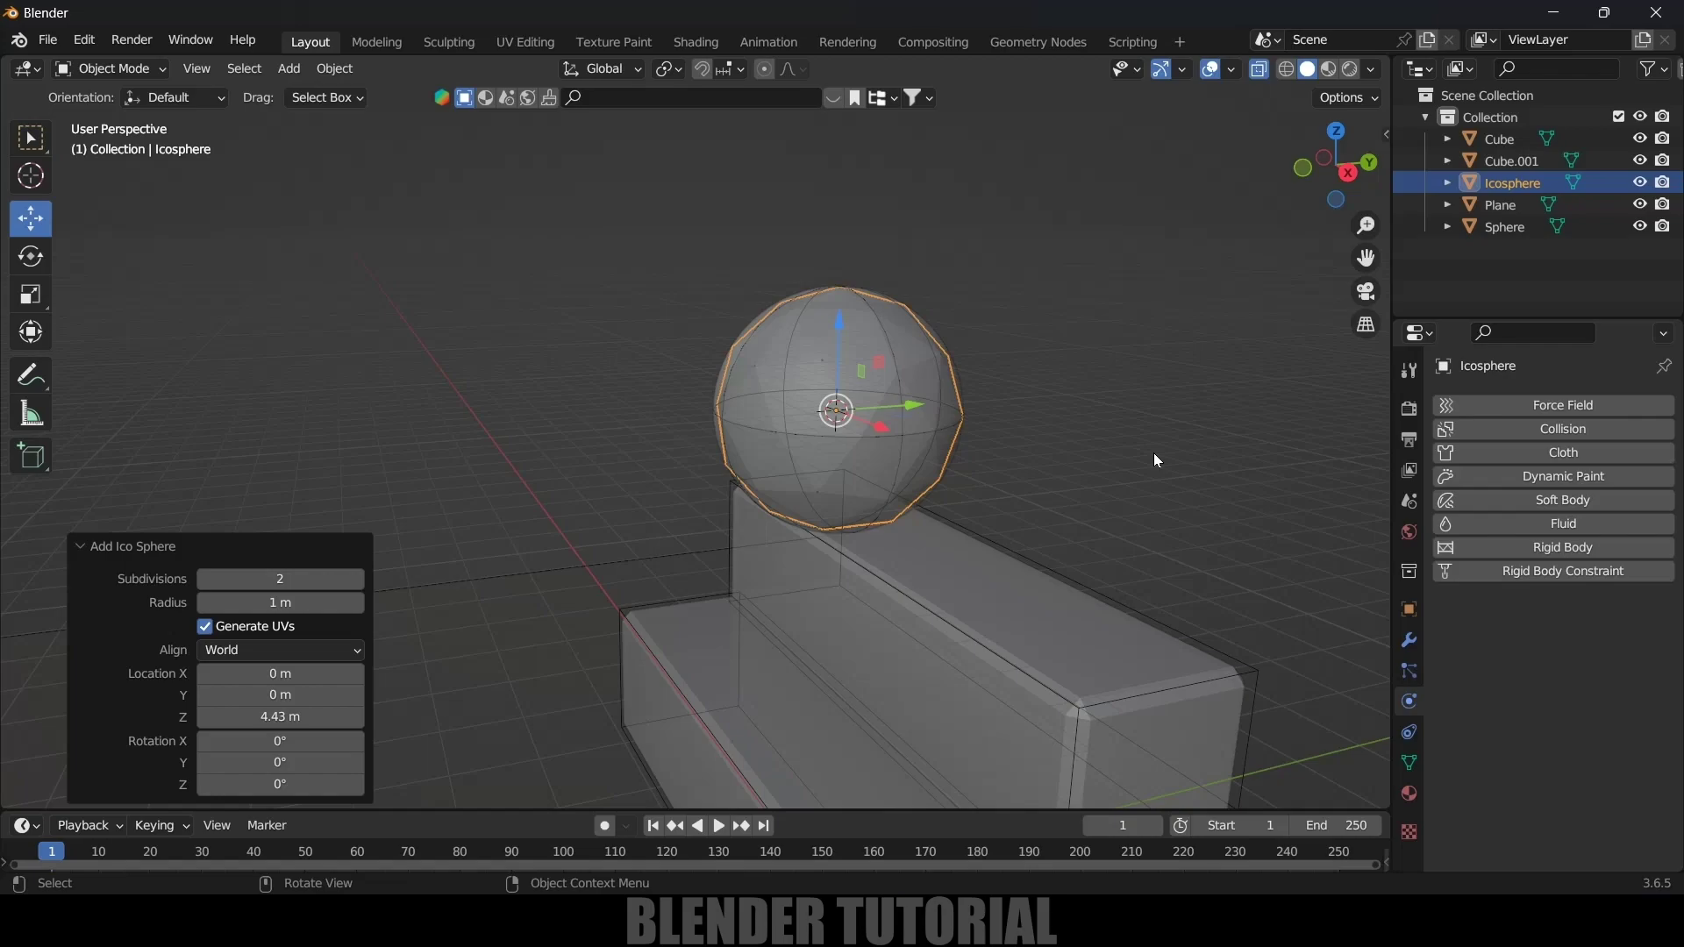
Step: Scale the ico sphere uniformly to about 0.087 and apply its scale
key(s)
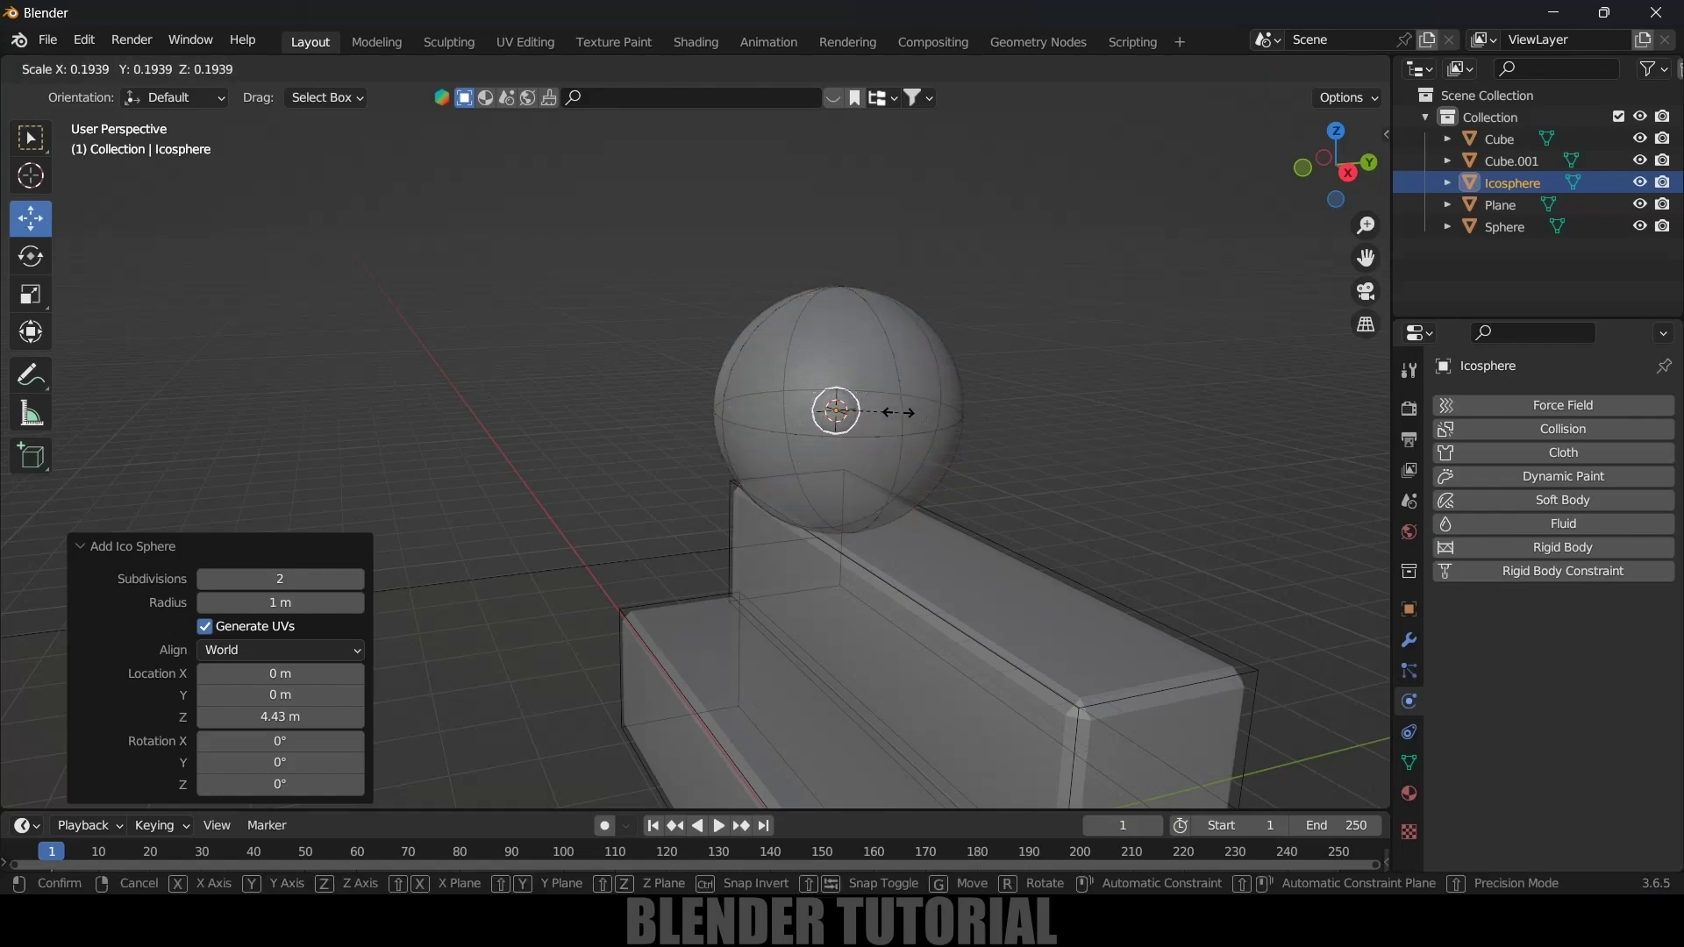
click(865, 412)
middle_drag(728, 440, 886, 491)
scroll(909, 497, up, 2)
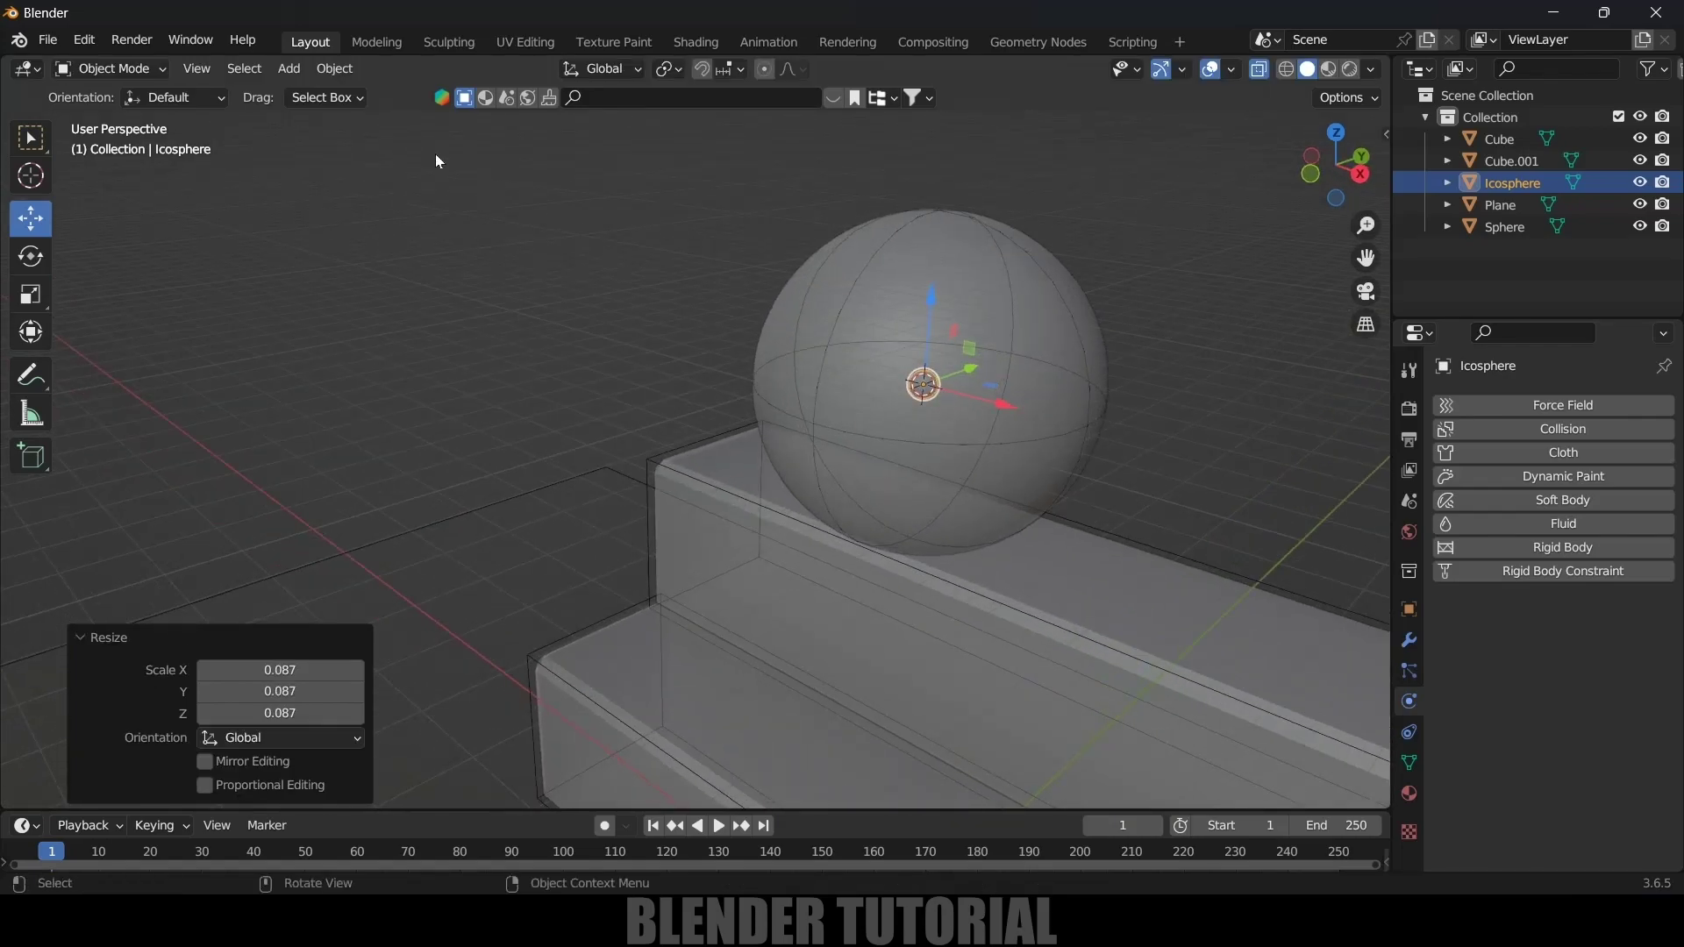
click(326, 70)
mouse_move(395, 182)
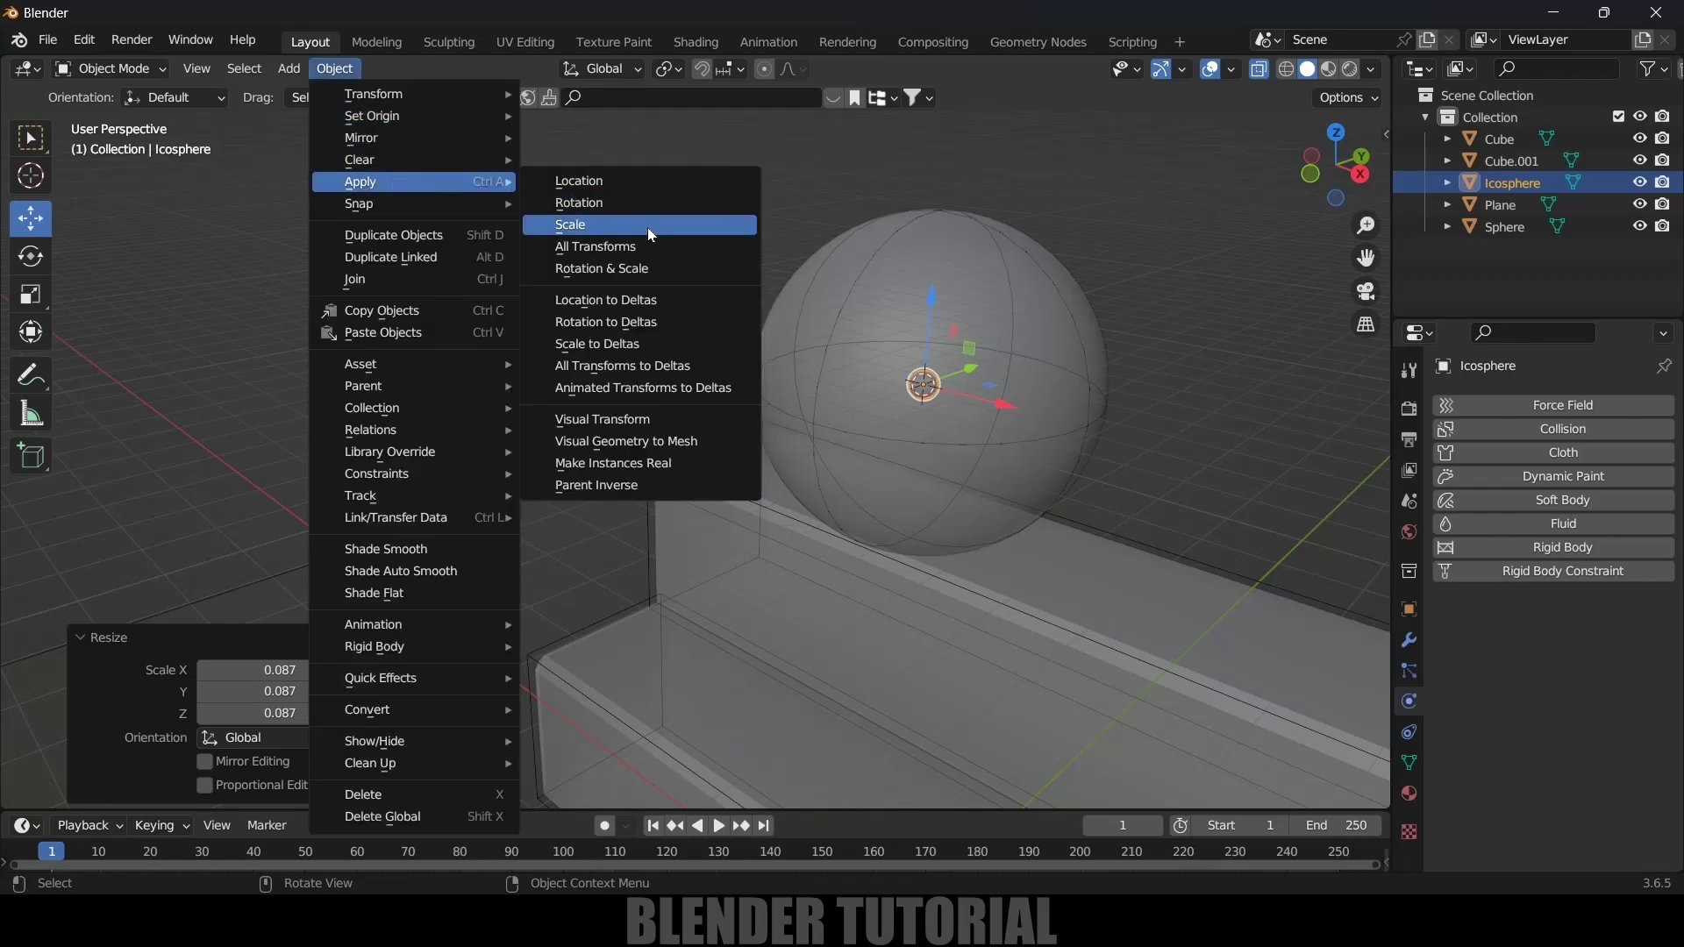
click(612, 228)
Step: Give the small ico sphere an active rigid body and test-play the simulation, returning to the first frame
middle_drag(789, 342, 920, 354)
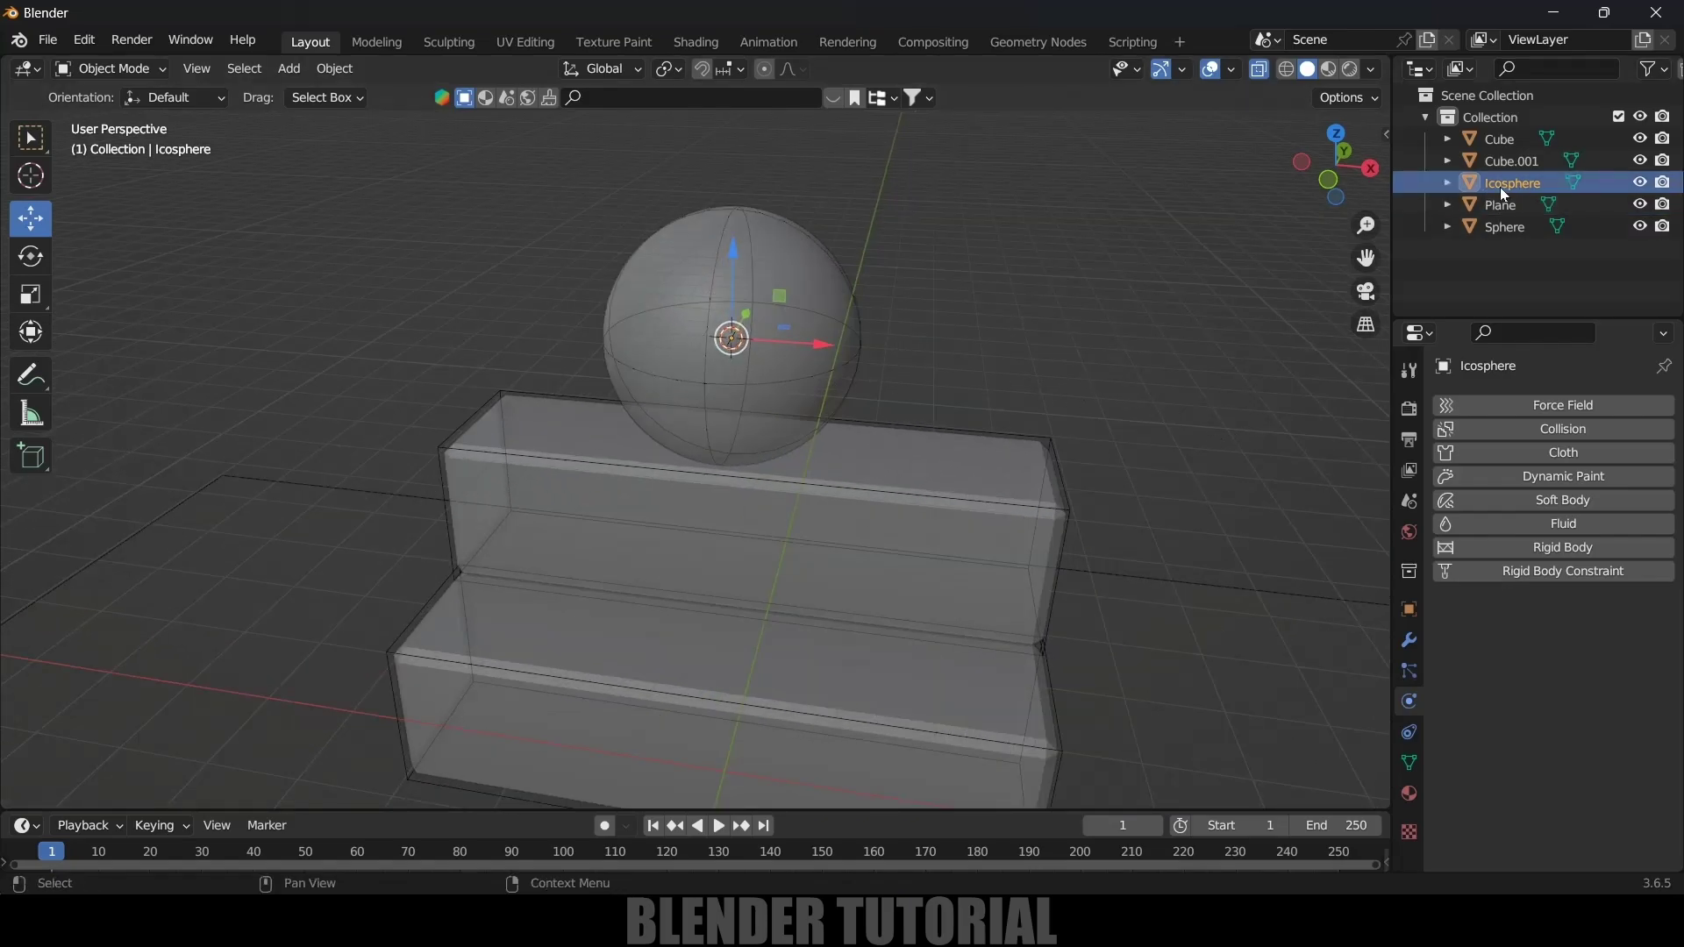
click(1563, 547)
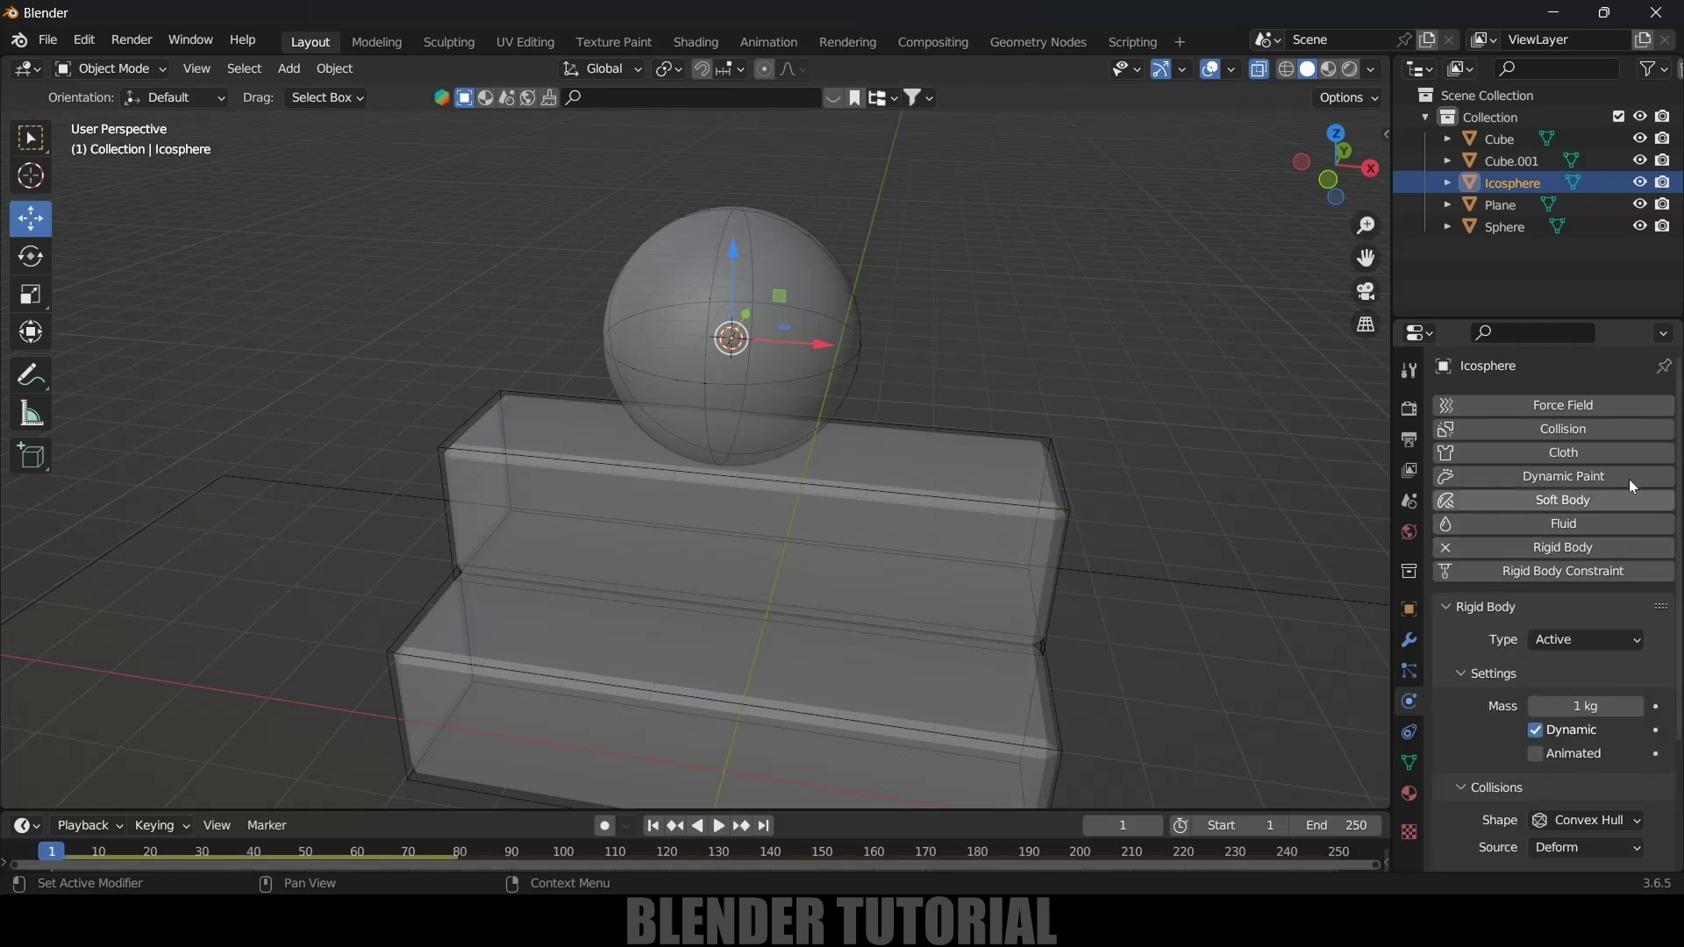
scroll(1500, 648, down, 4)
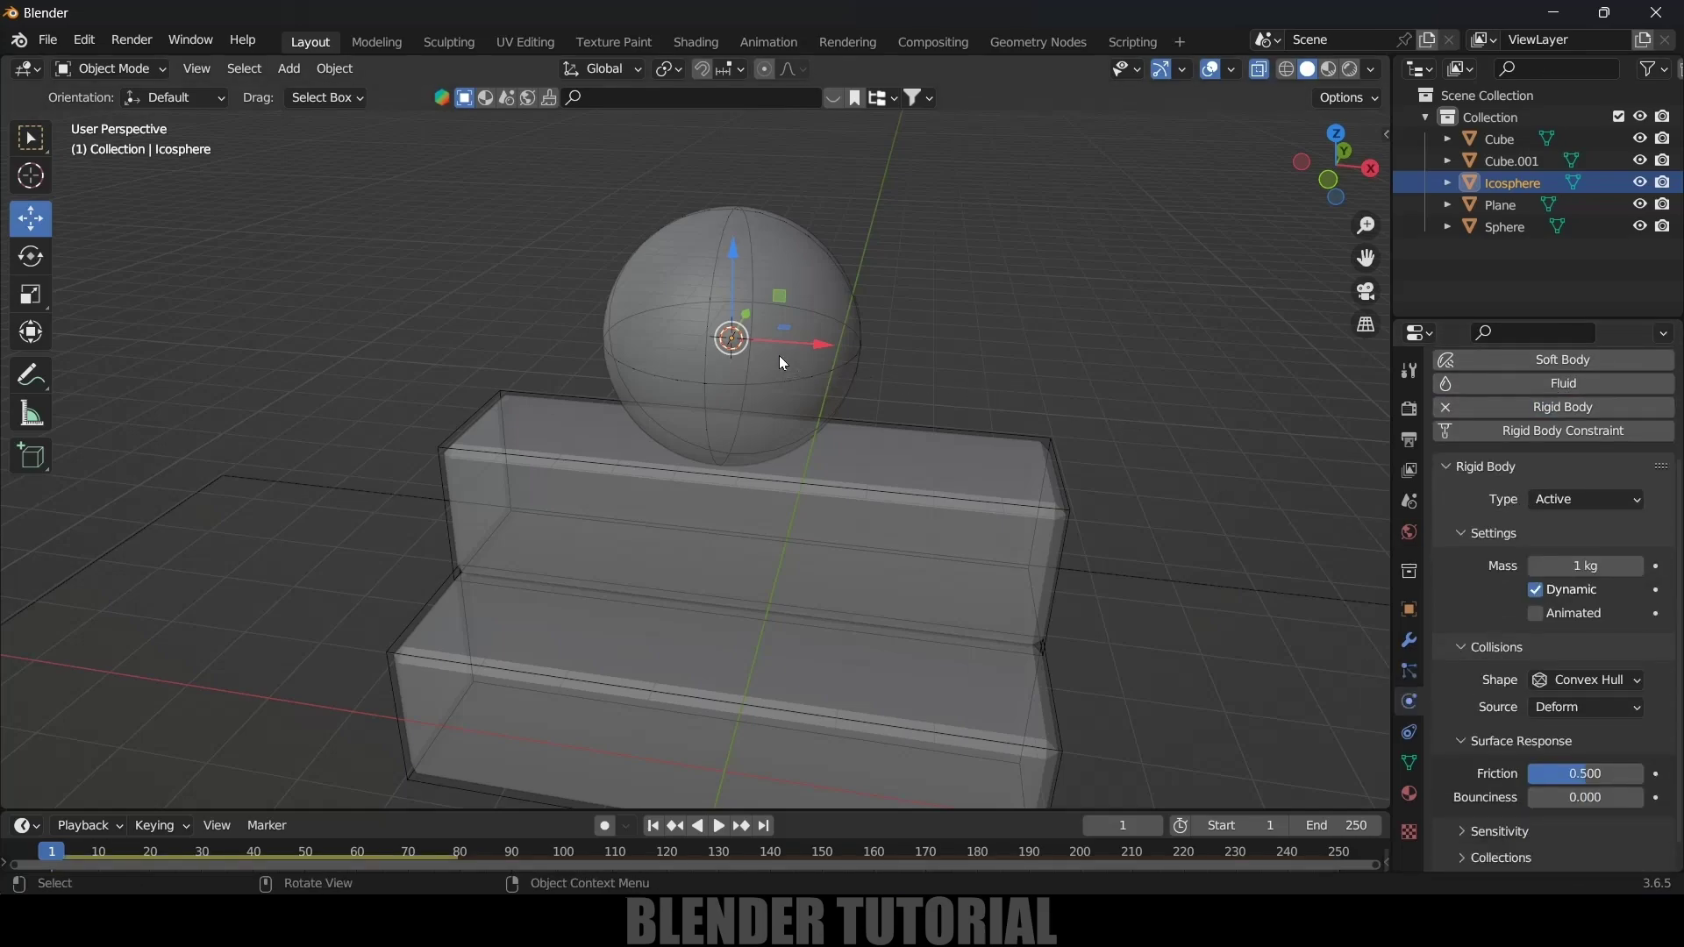
key(space)
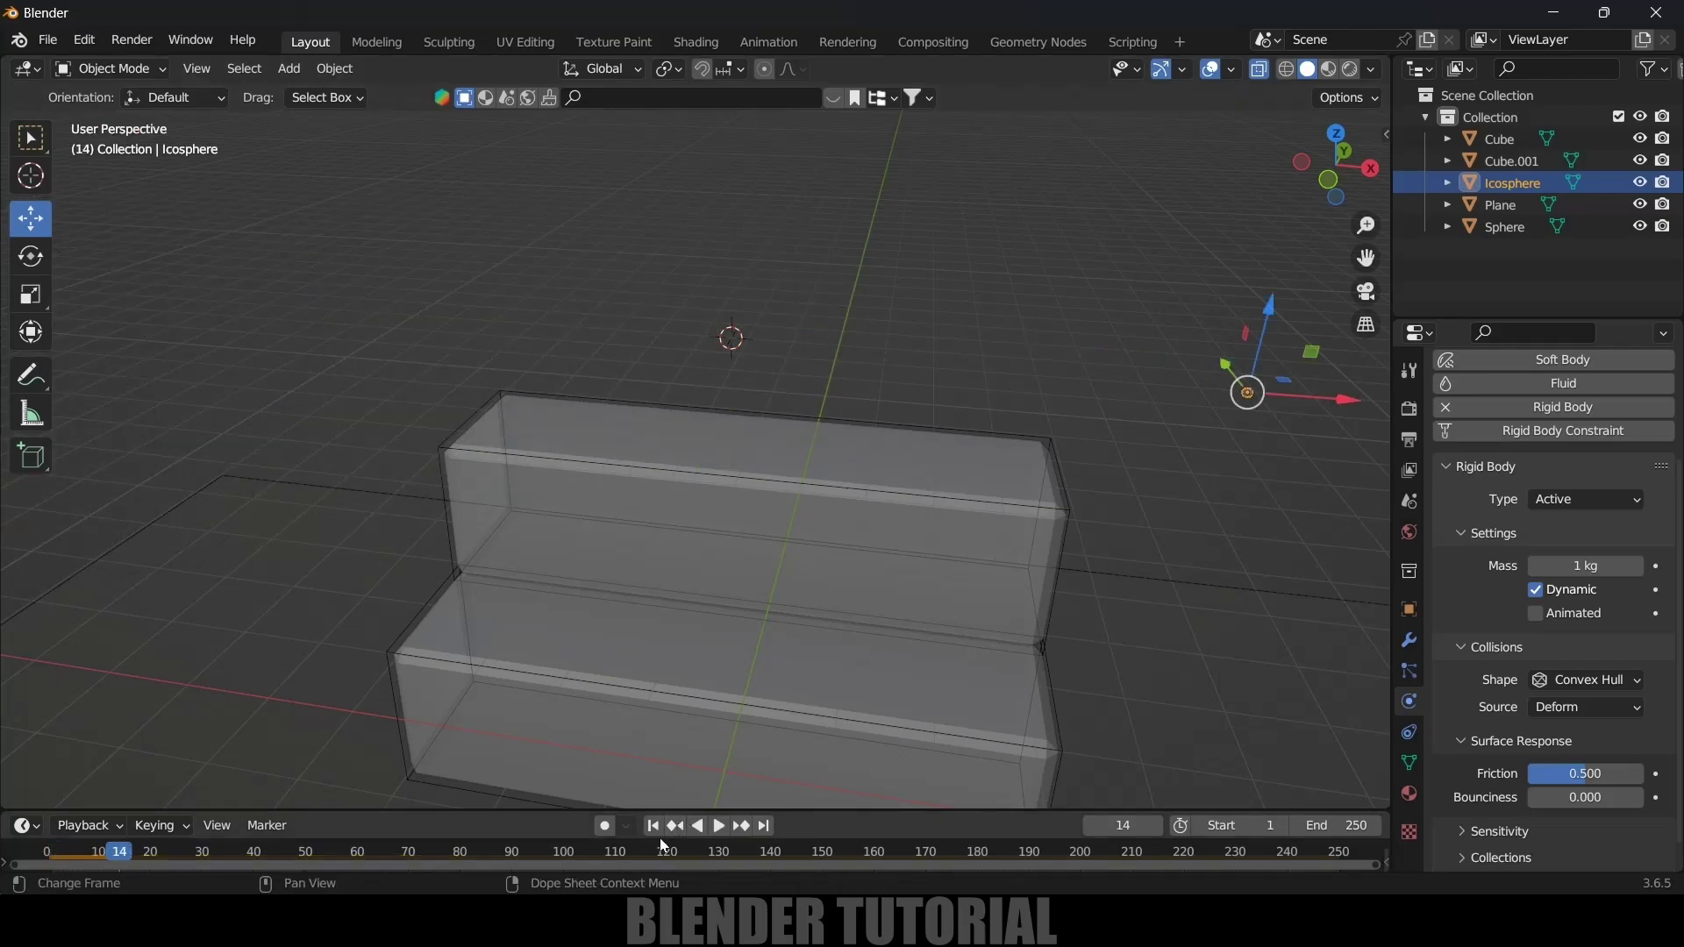
key(Escape)
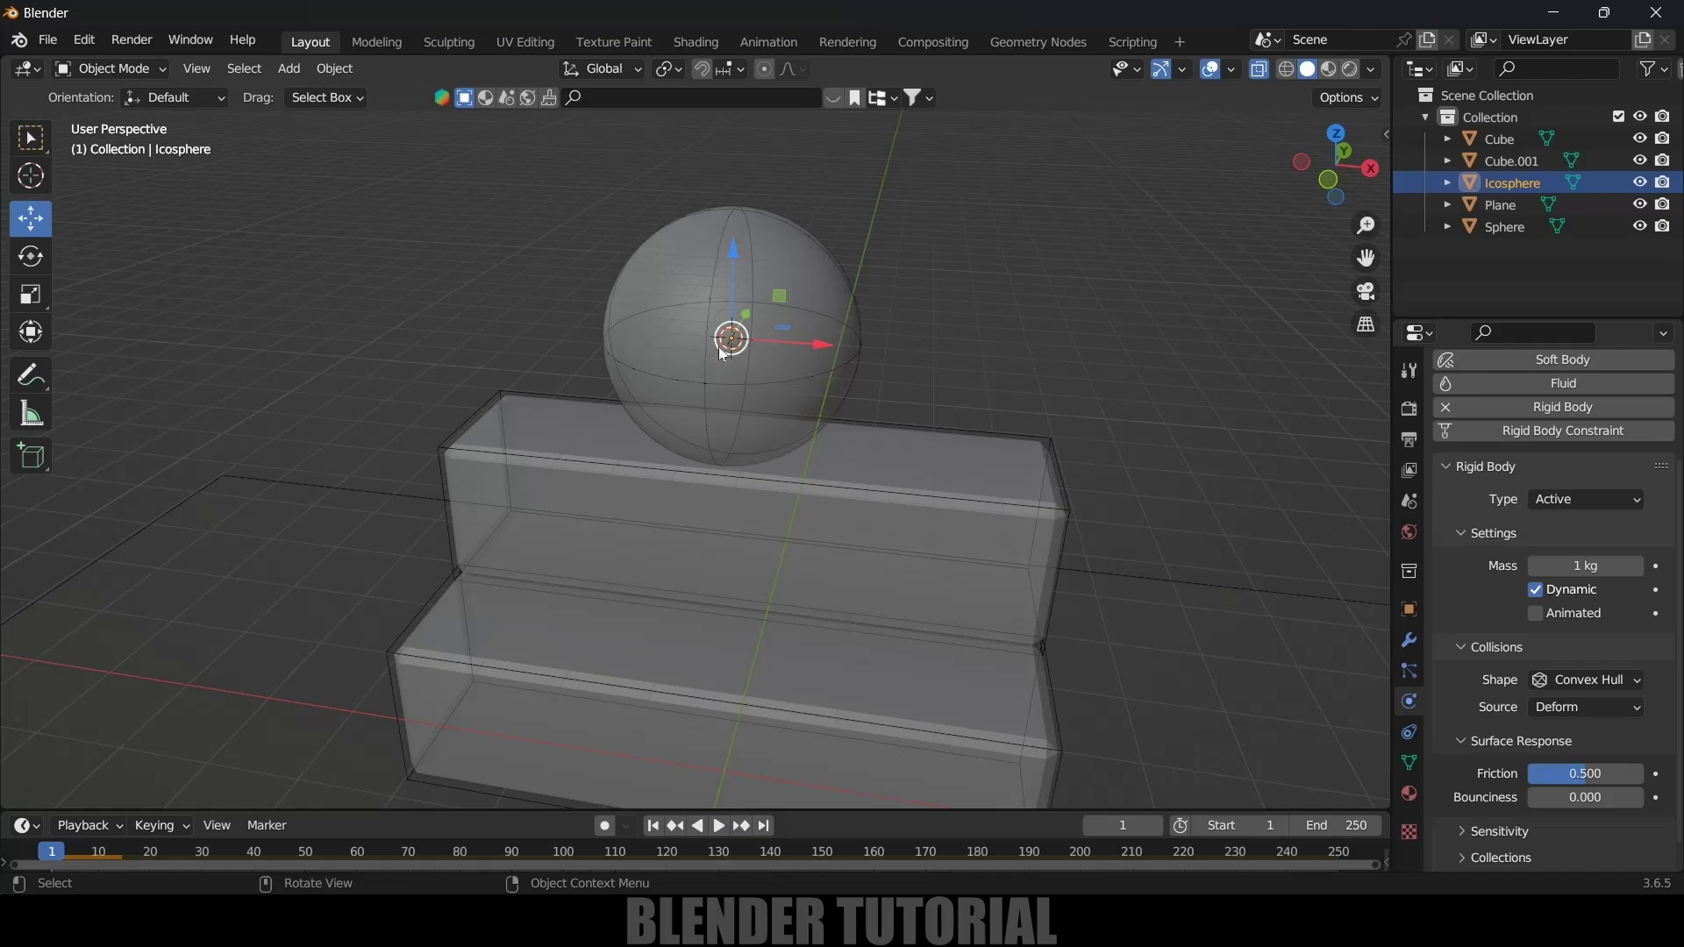
Step: Set the ico sphere's collision shape to Sphere and replay the simulation, returning to the first frame
click(1576, 681)
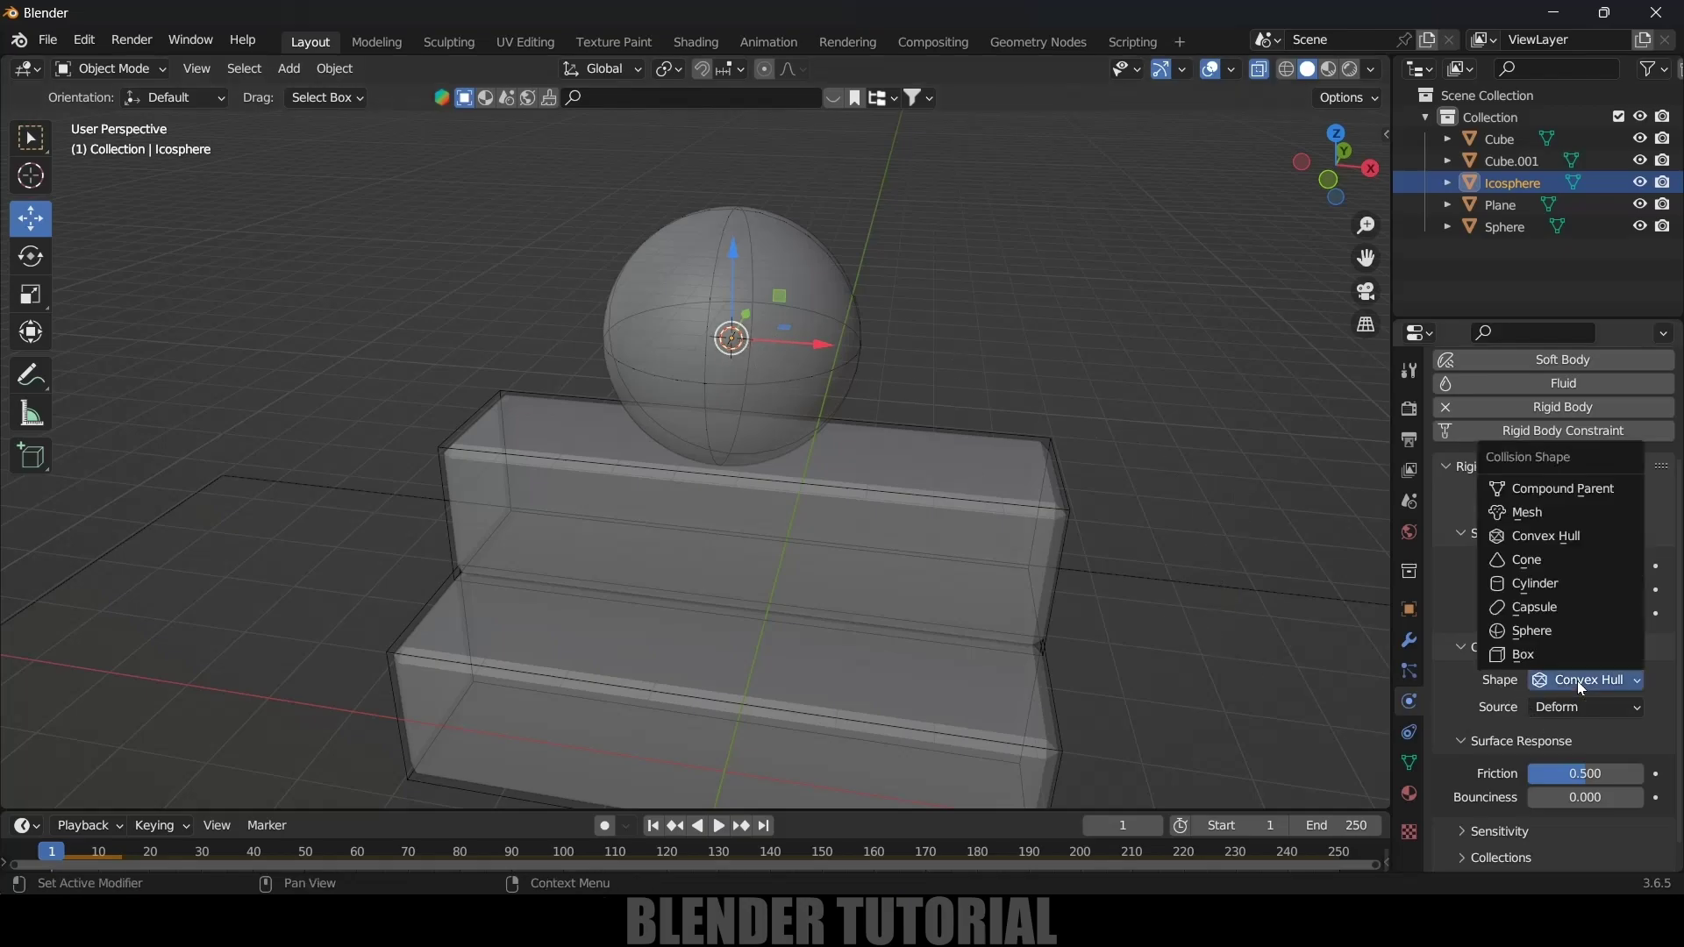
click(1548, 628)
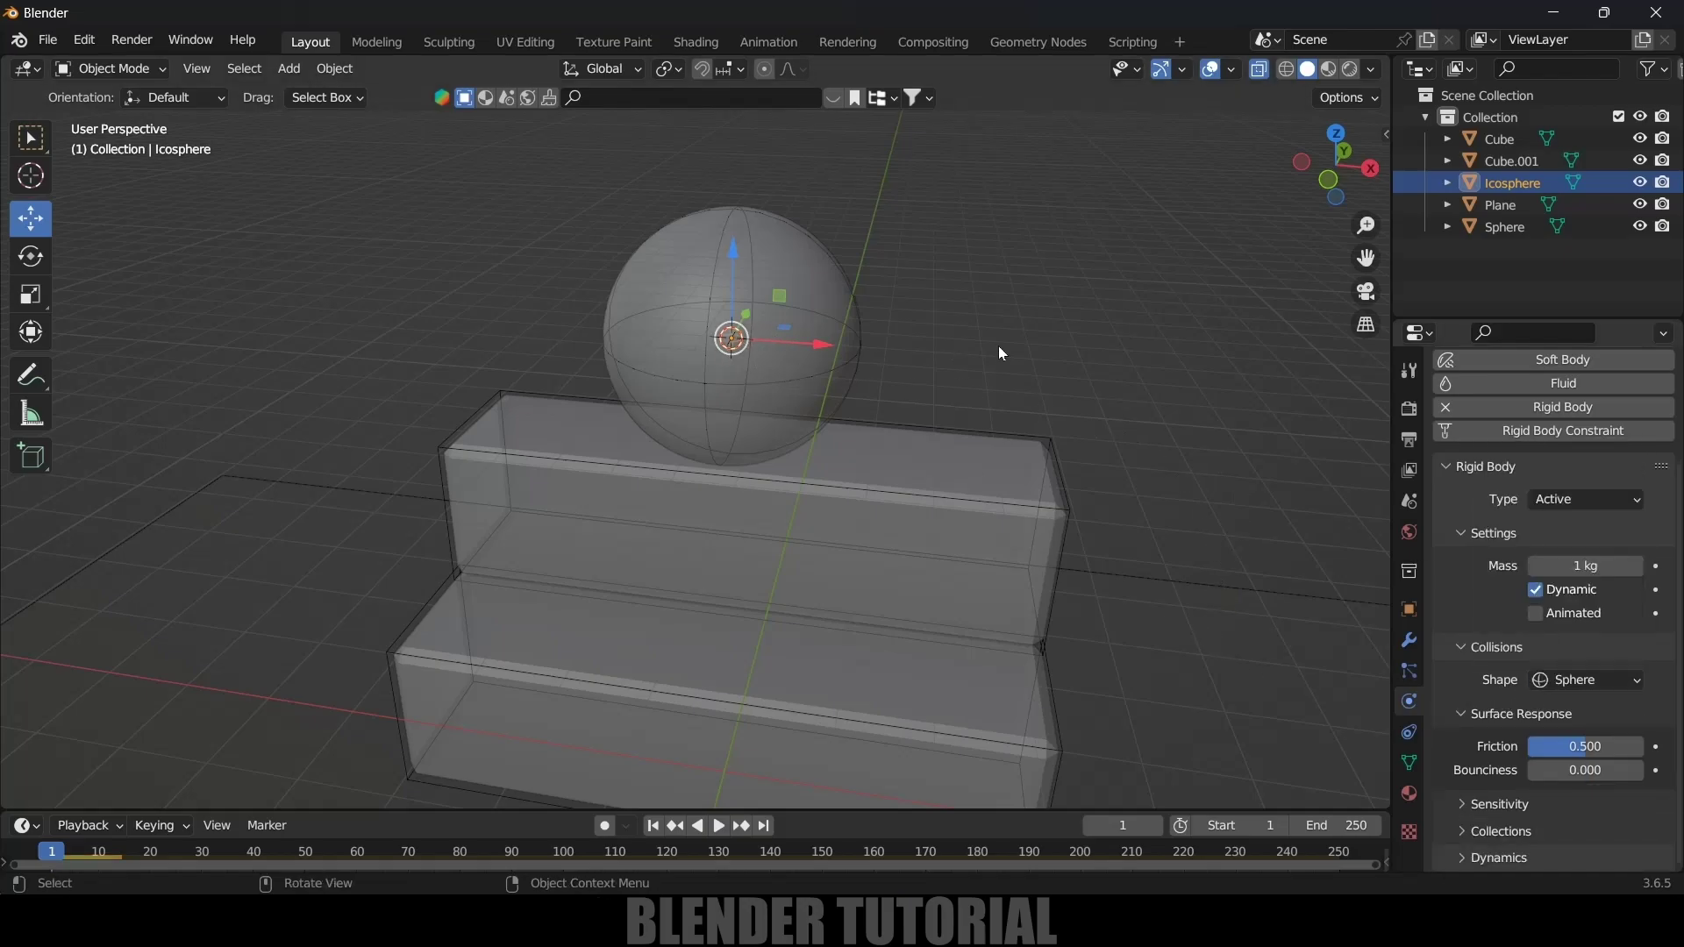
key(space)
key(space)
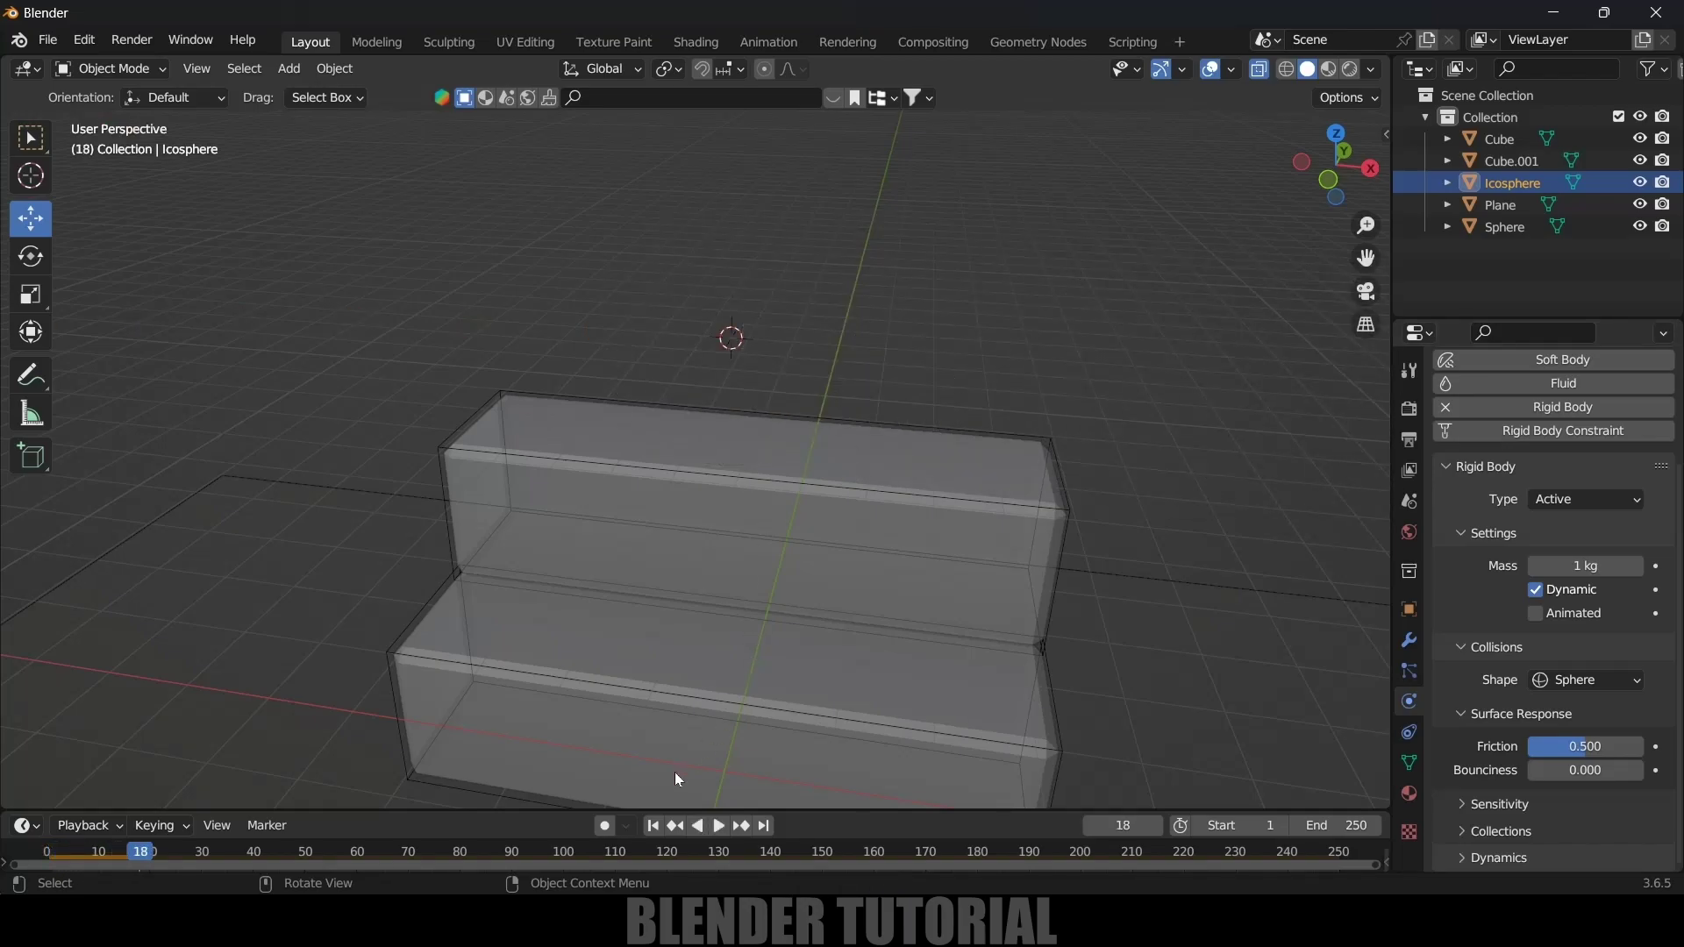
click(653, 824)
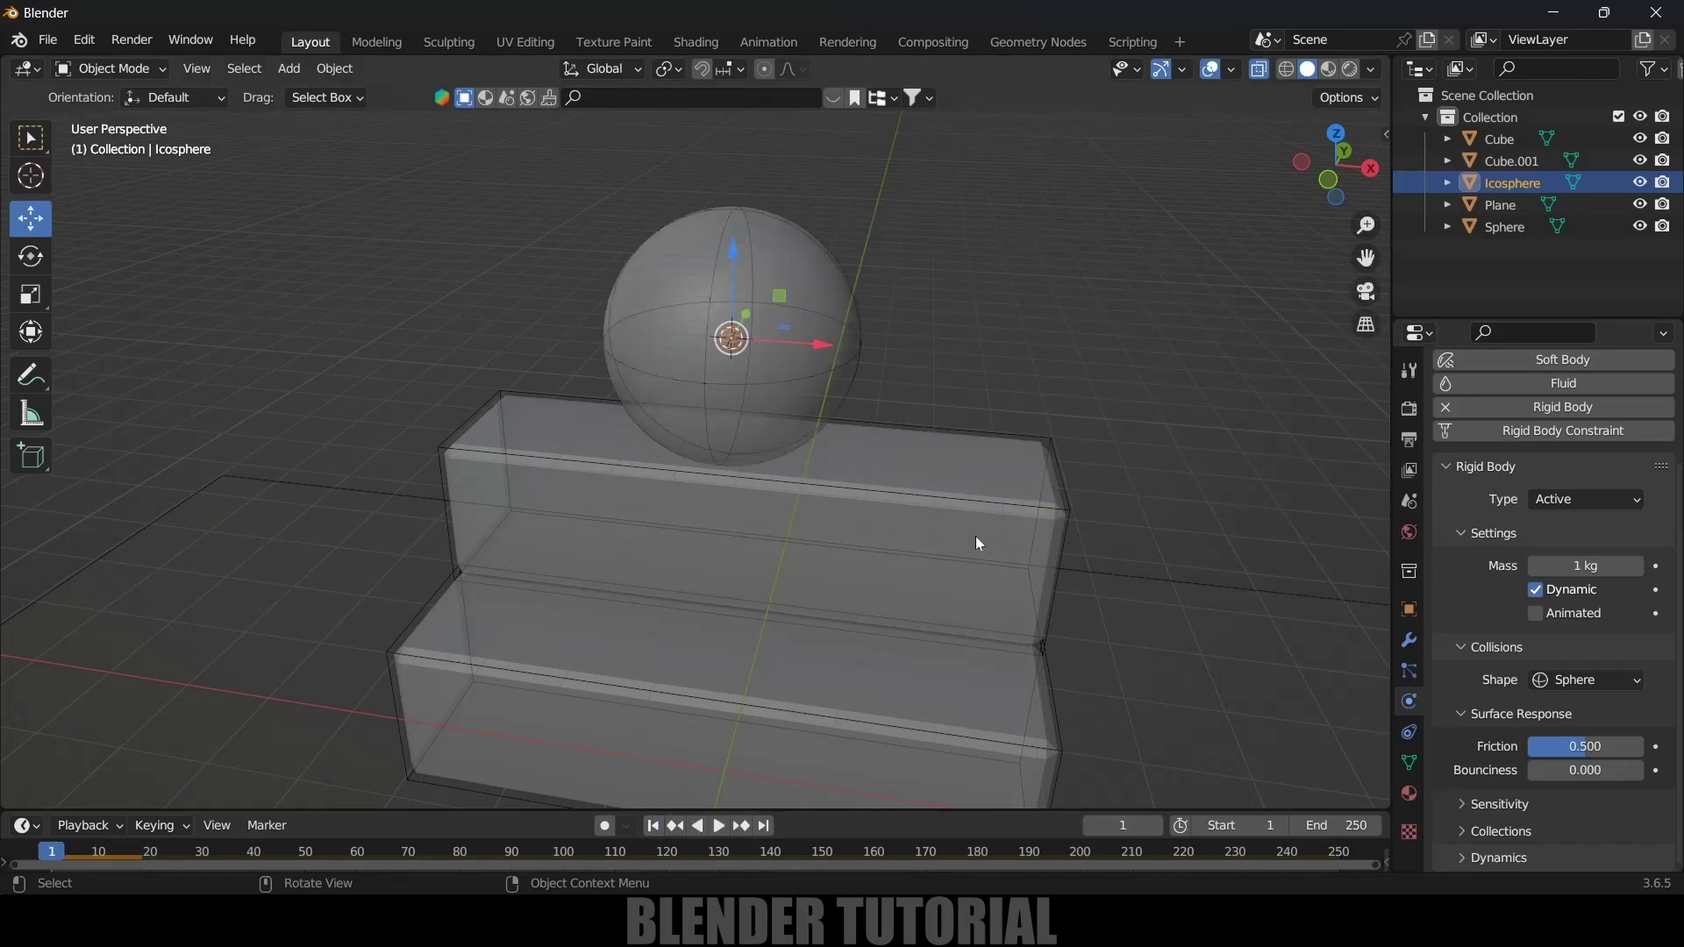
Step: Select the large sphere and set its rigid body collision shape to Mesh
click(820, 277)
click(938, 258)
click(775, 275)
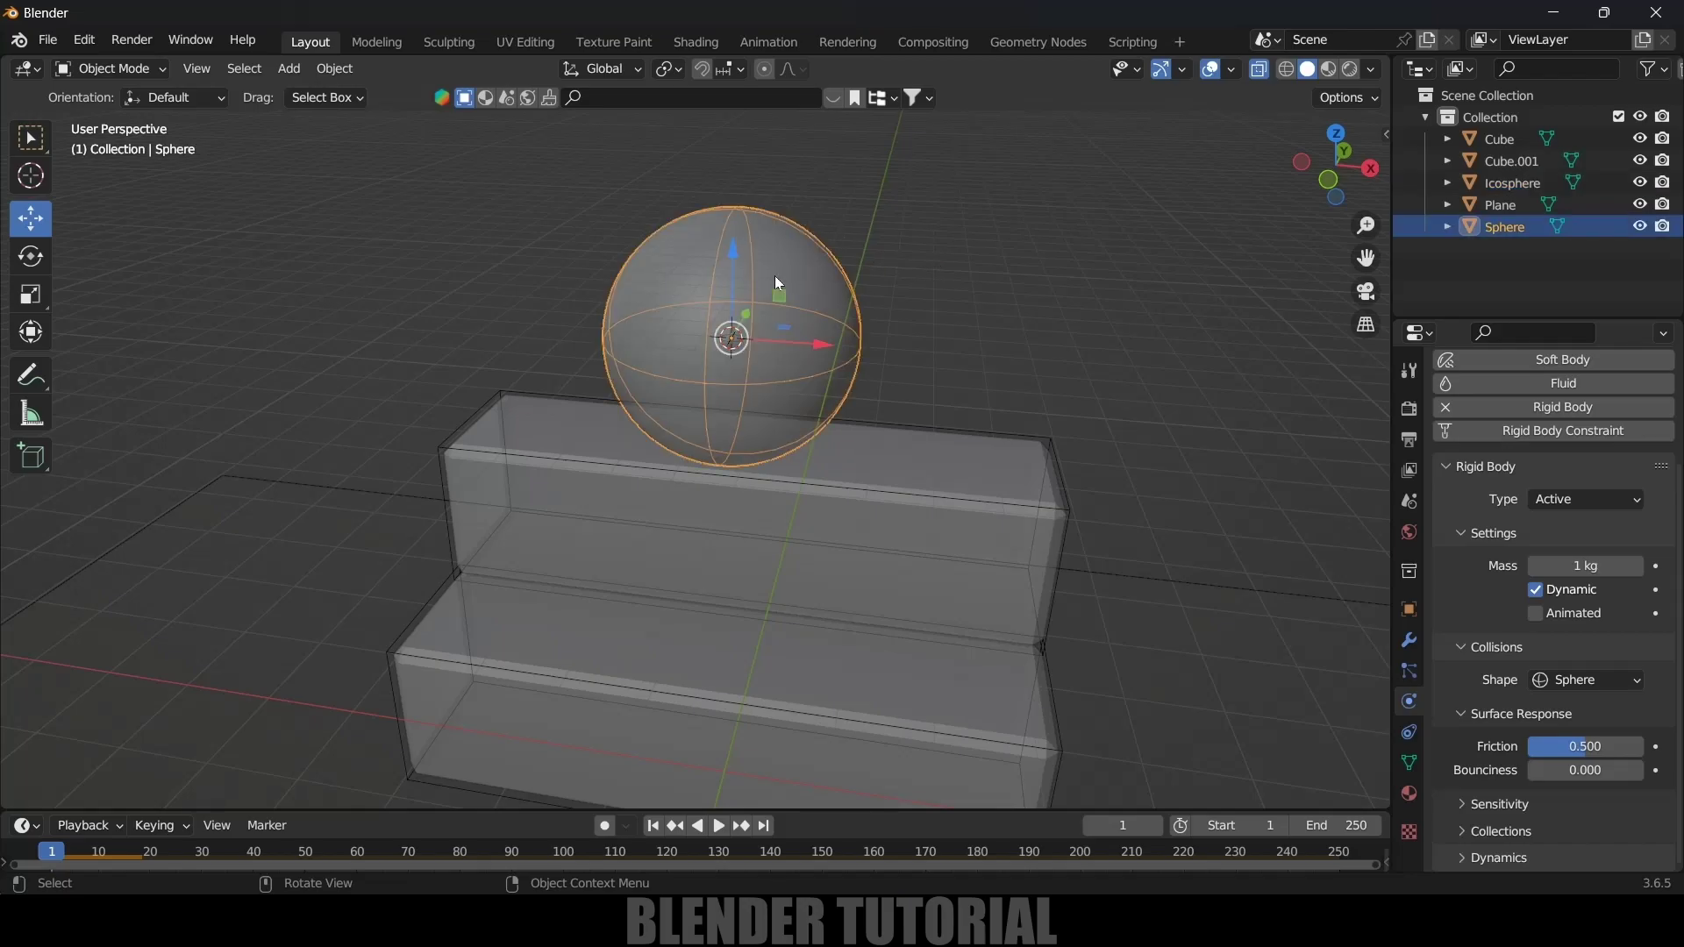
click(1538, 688)
click(1536, 520)
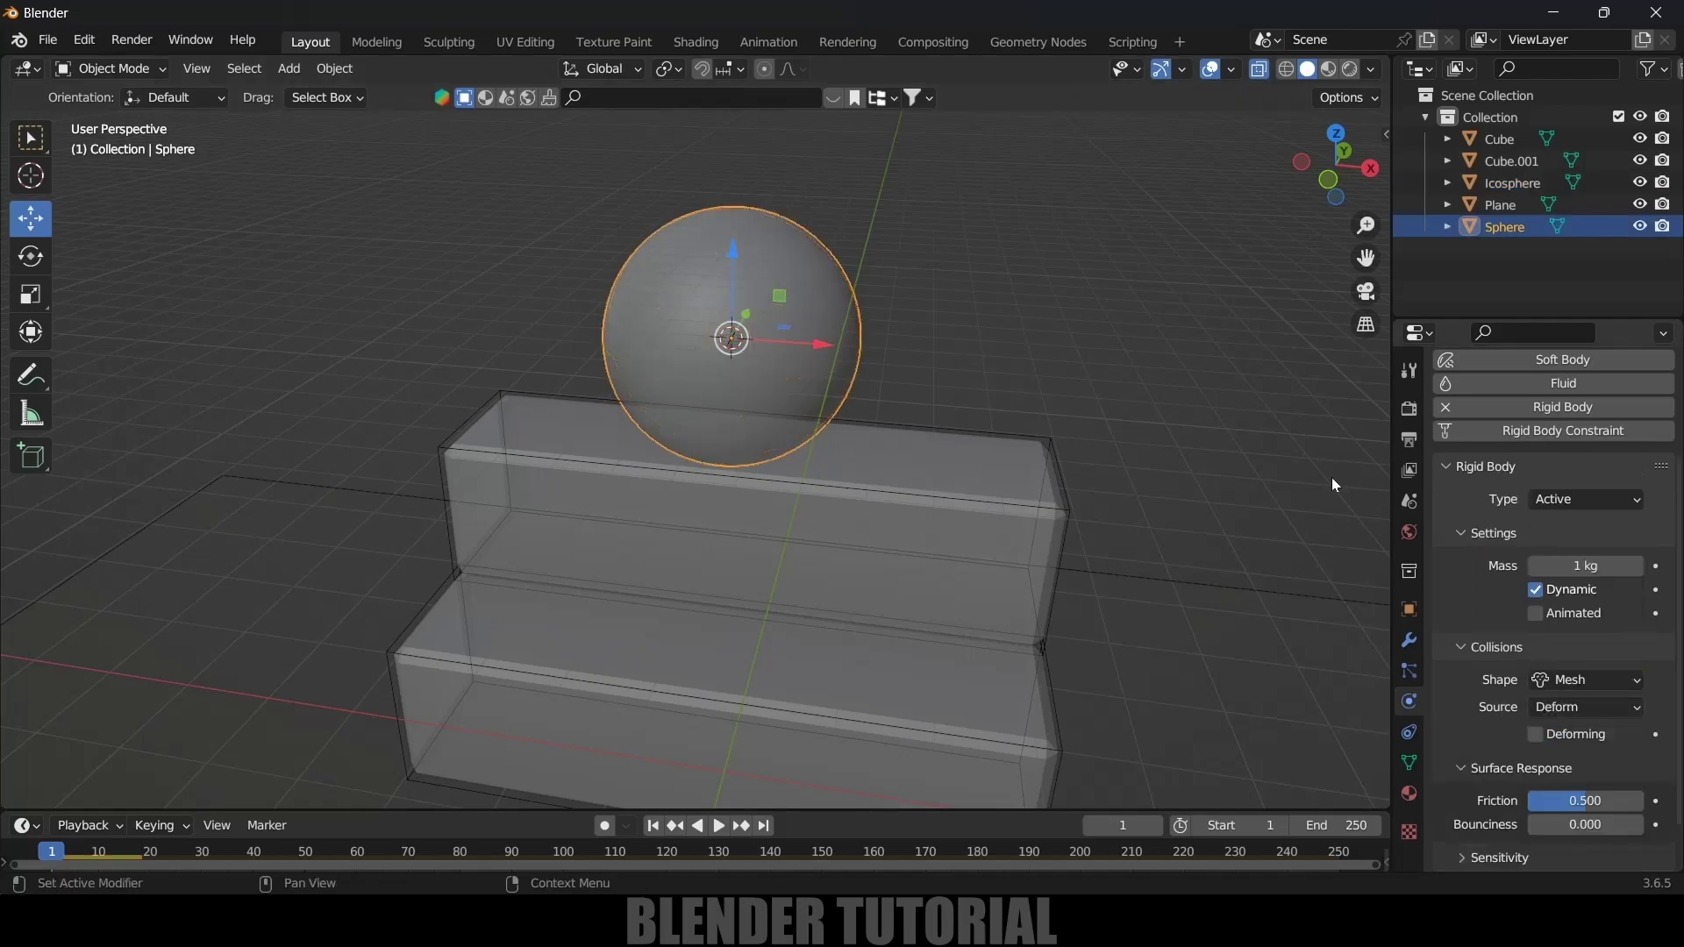
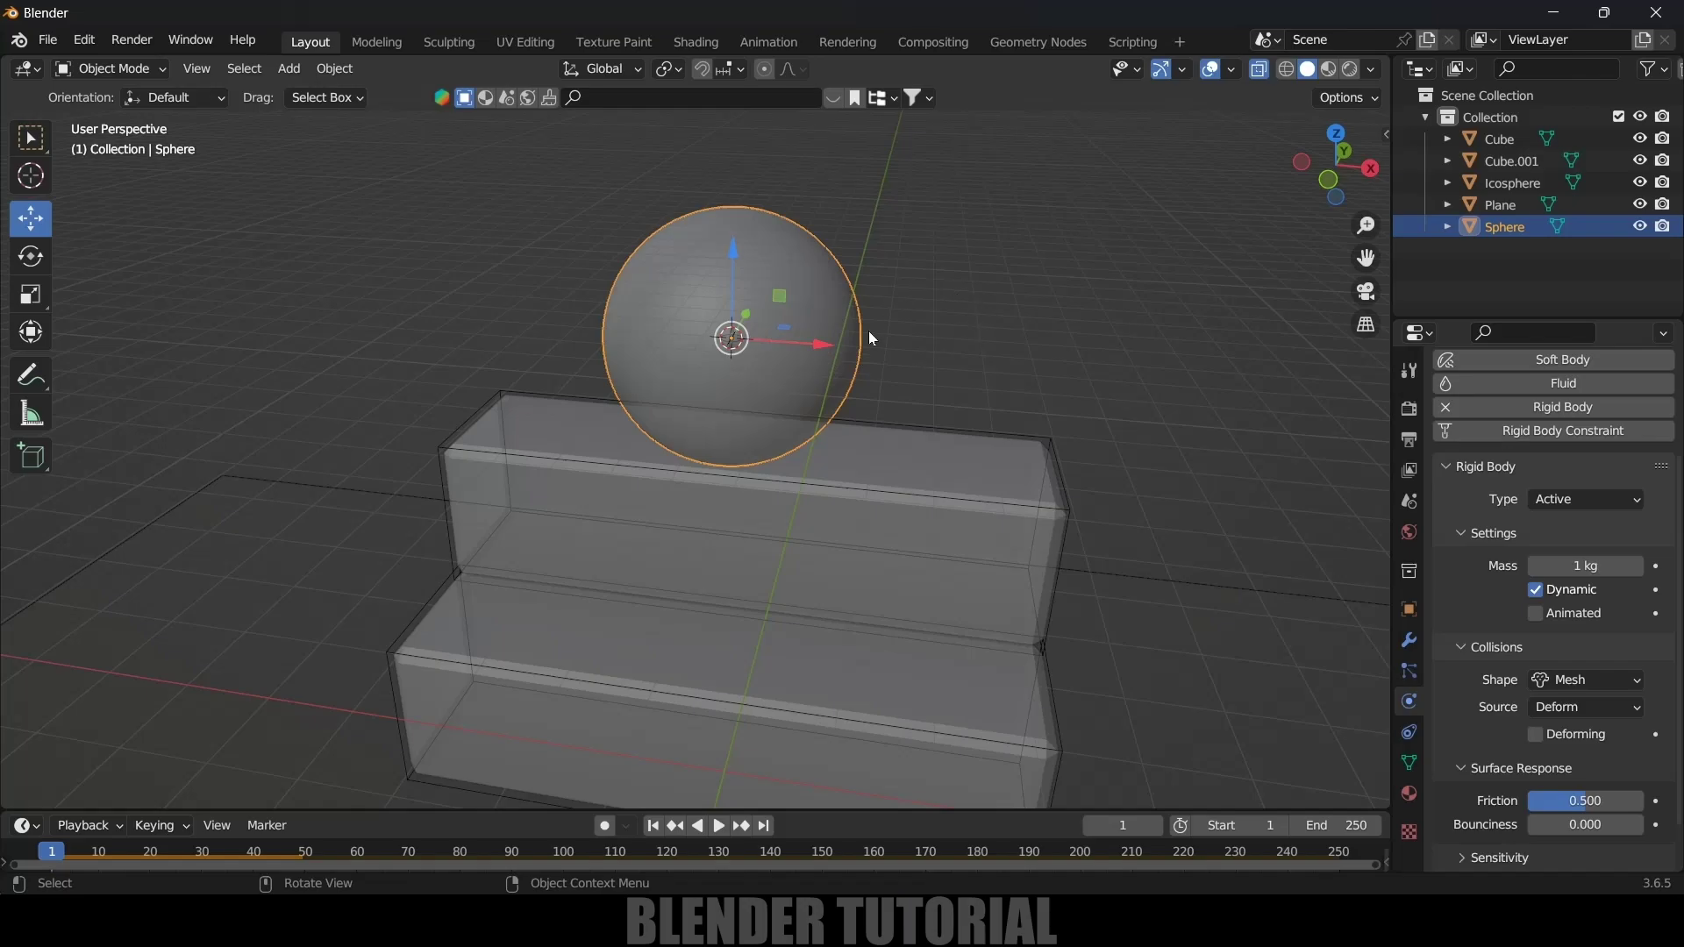
Step: In front view, move the small ico sphere about 0.83 m along negative X inside the large sphere
click(1517, 182)
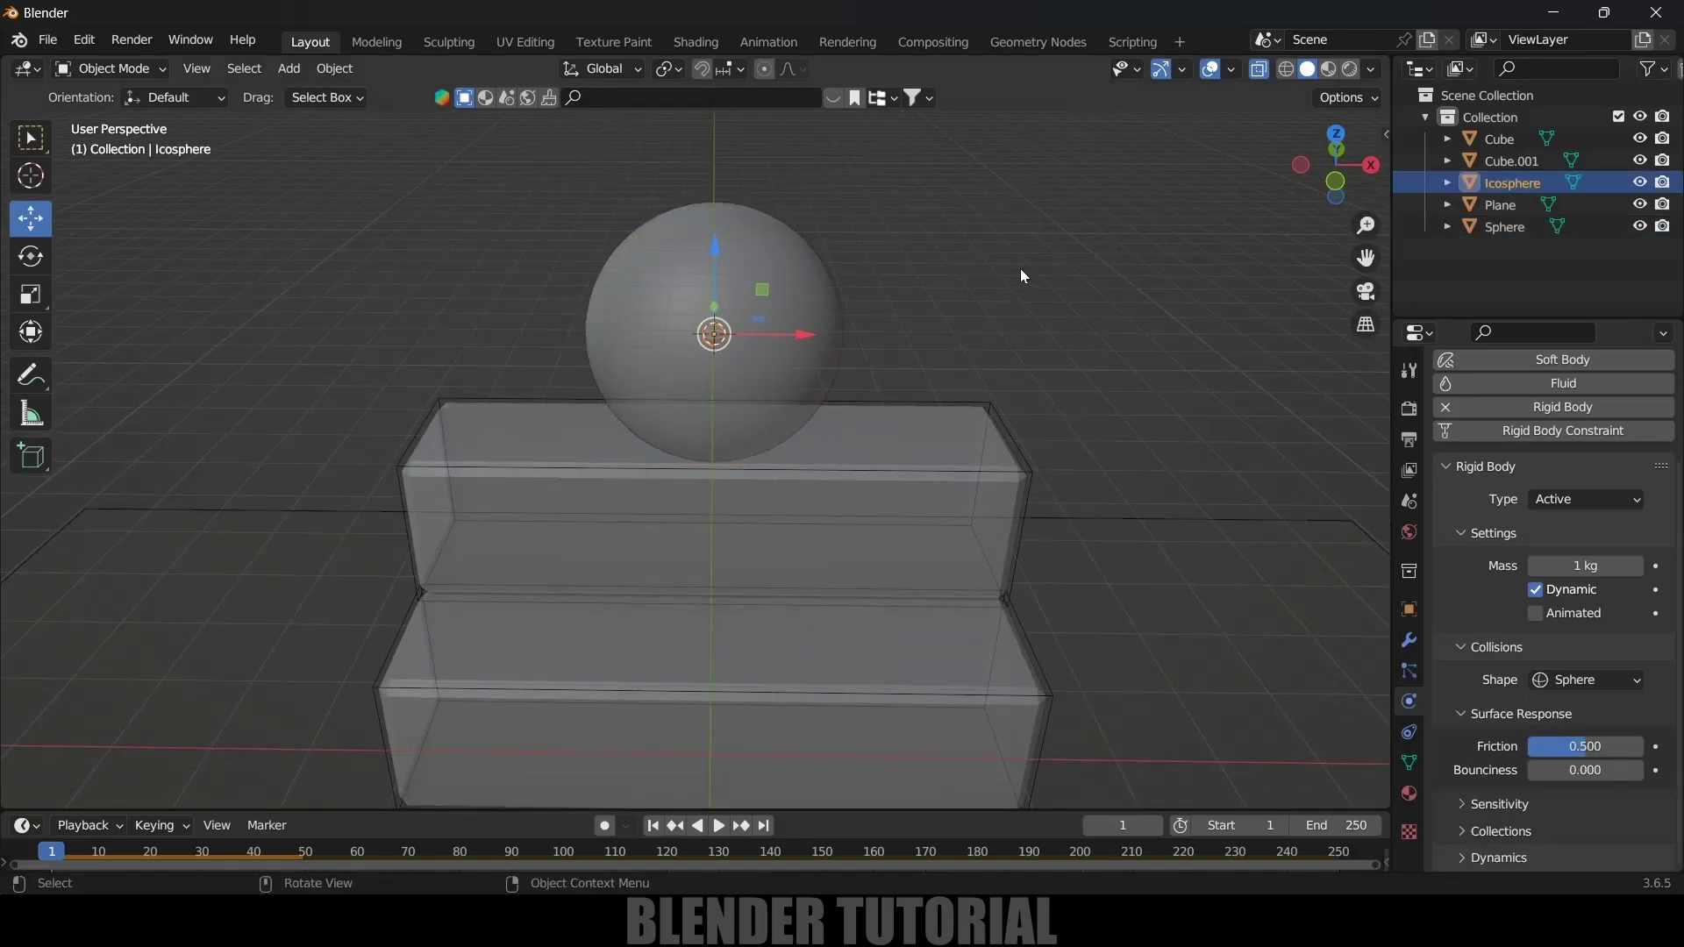
scroll(1052, 256, up, 2)
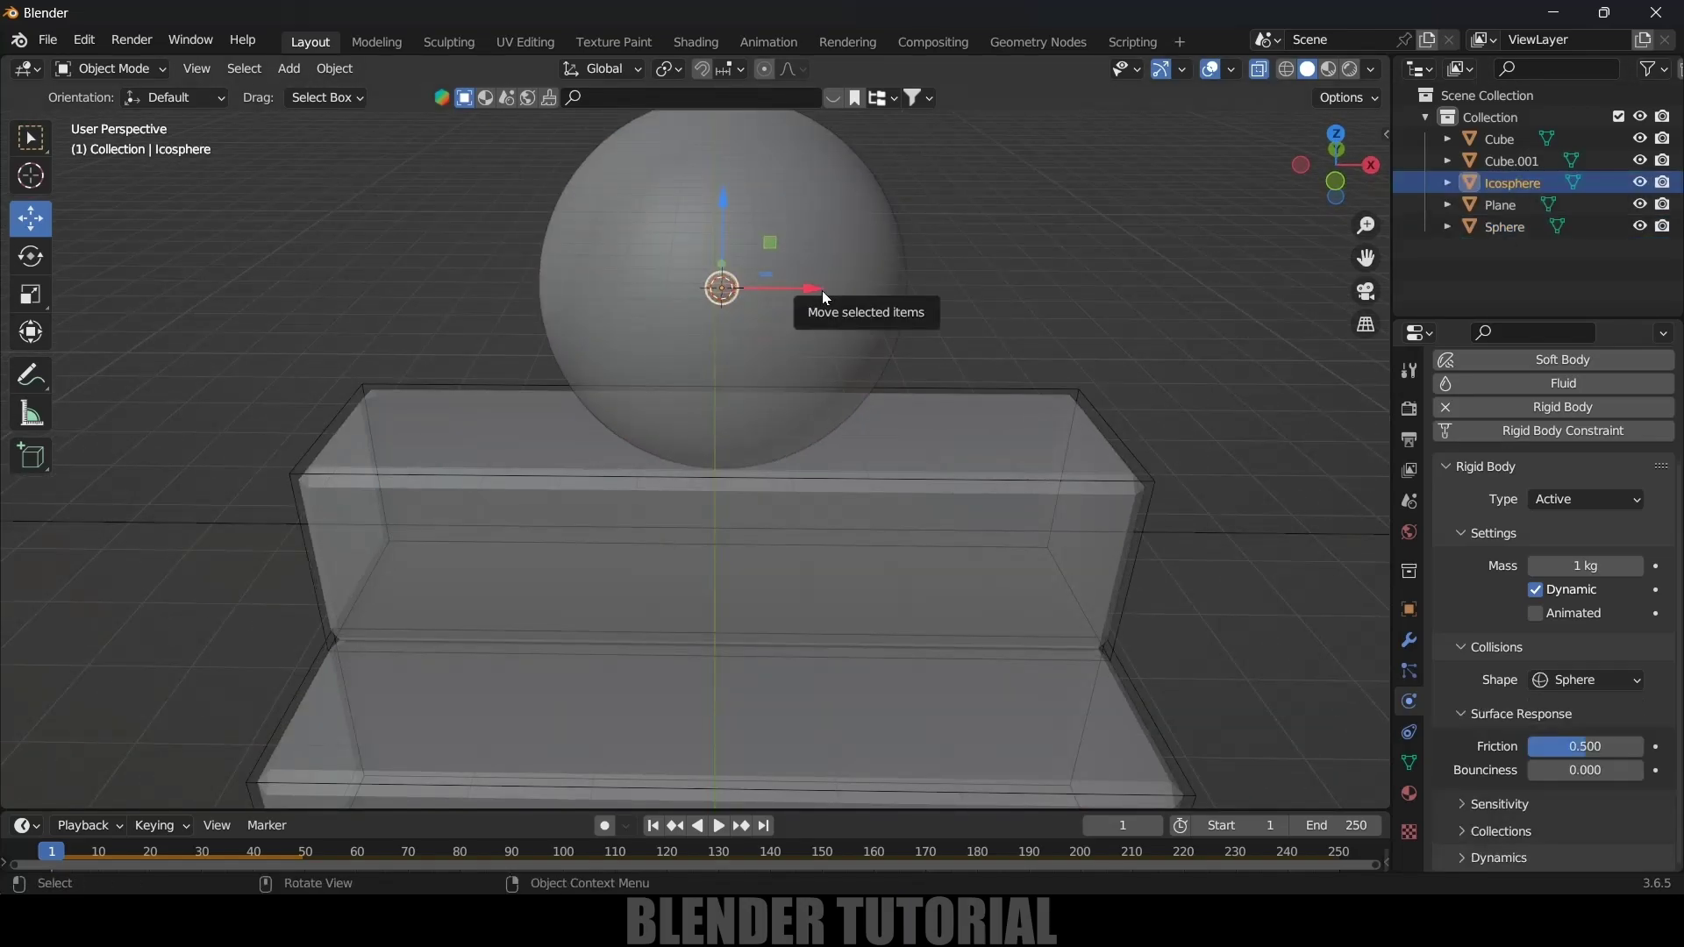
key(KP_1)
drag(807, 336, 647, 342)
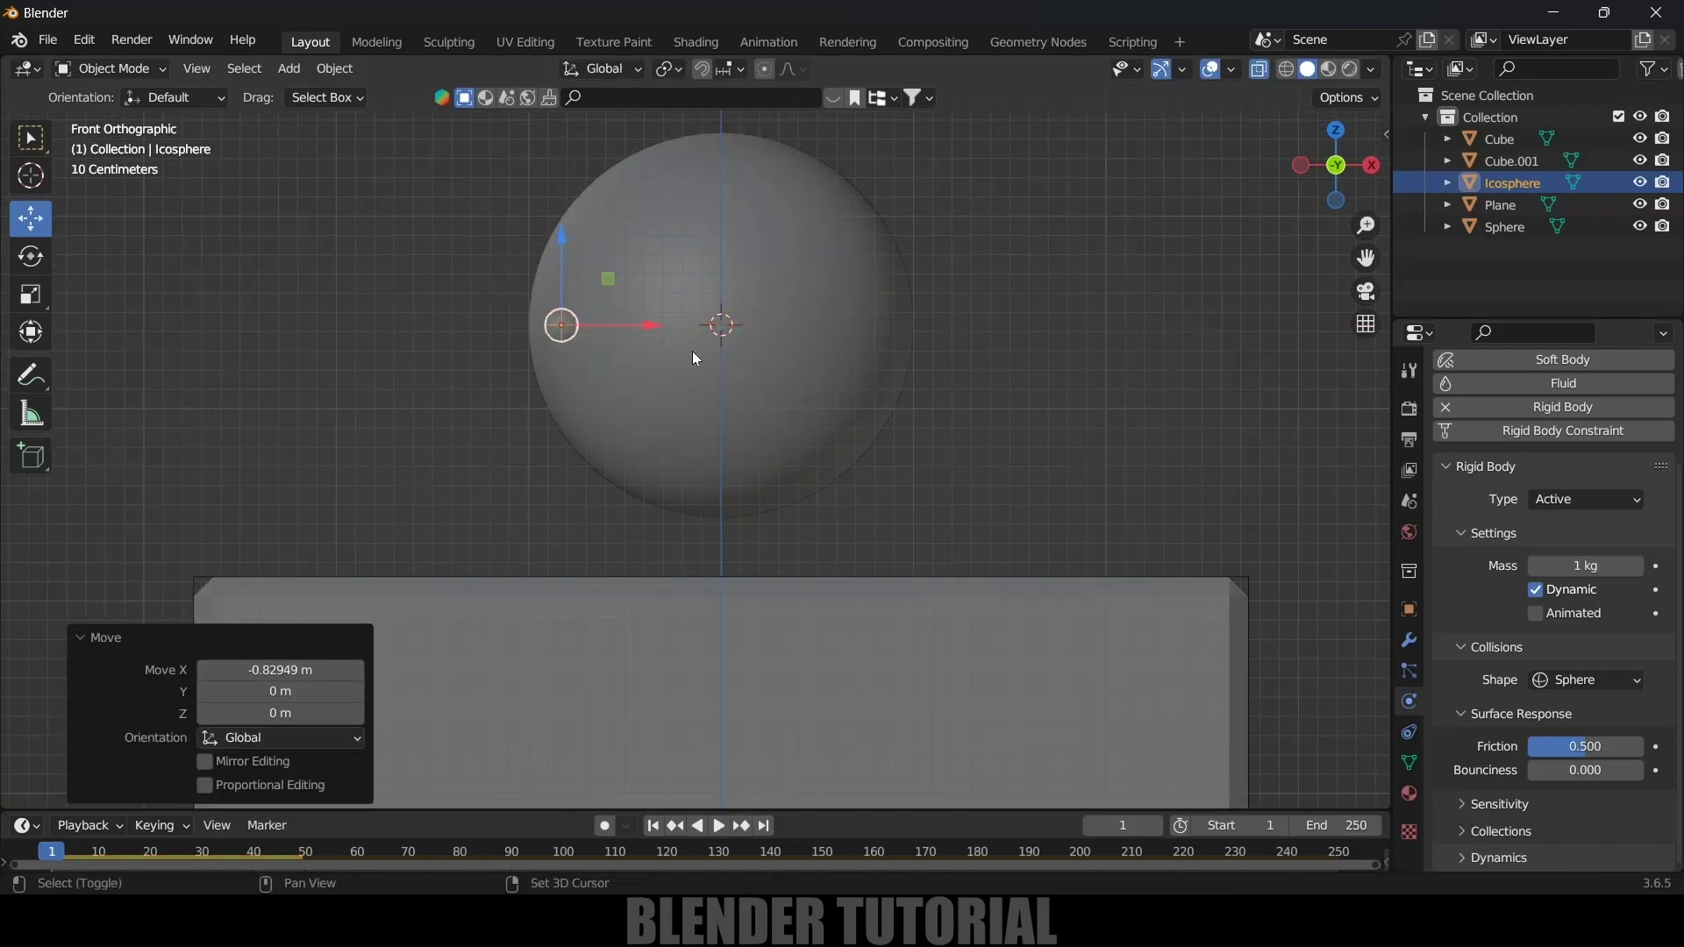
Step: Duplicate the small ico sphere along X at about 0.23 m spacing to make a row of eight across the large sphere
key(shift+d)
key(x)
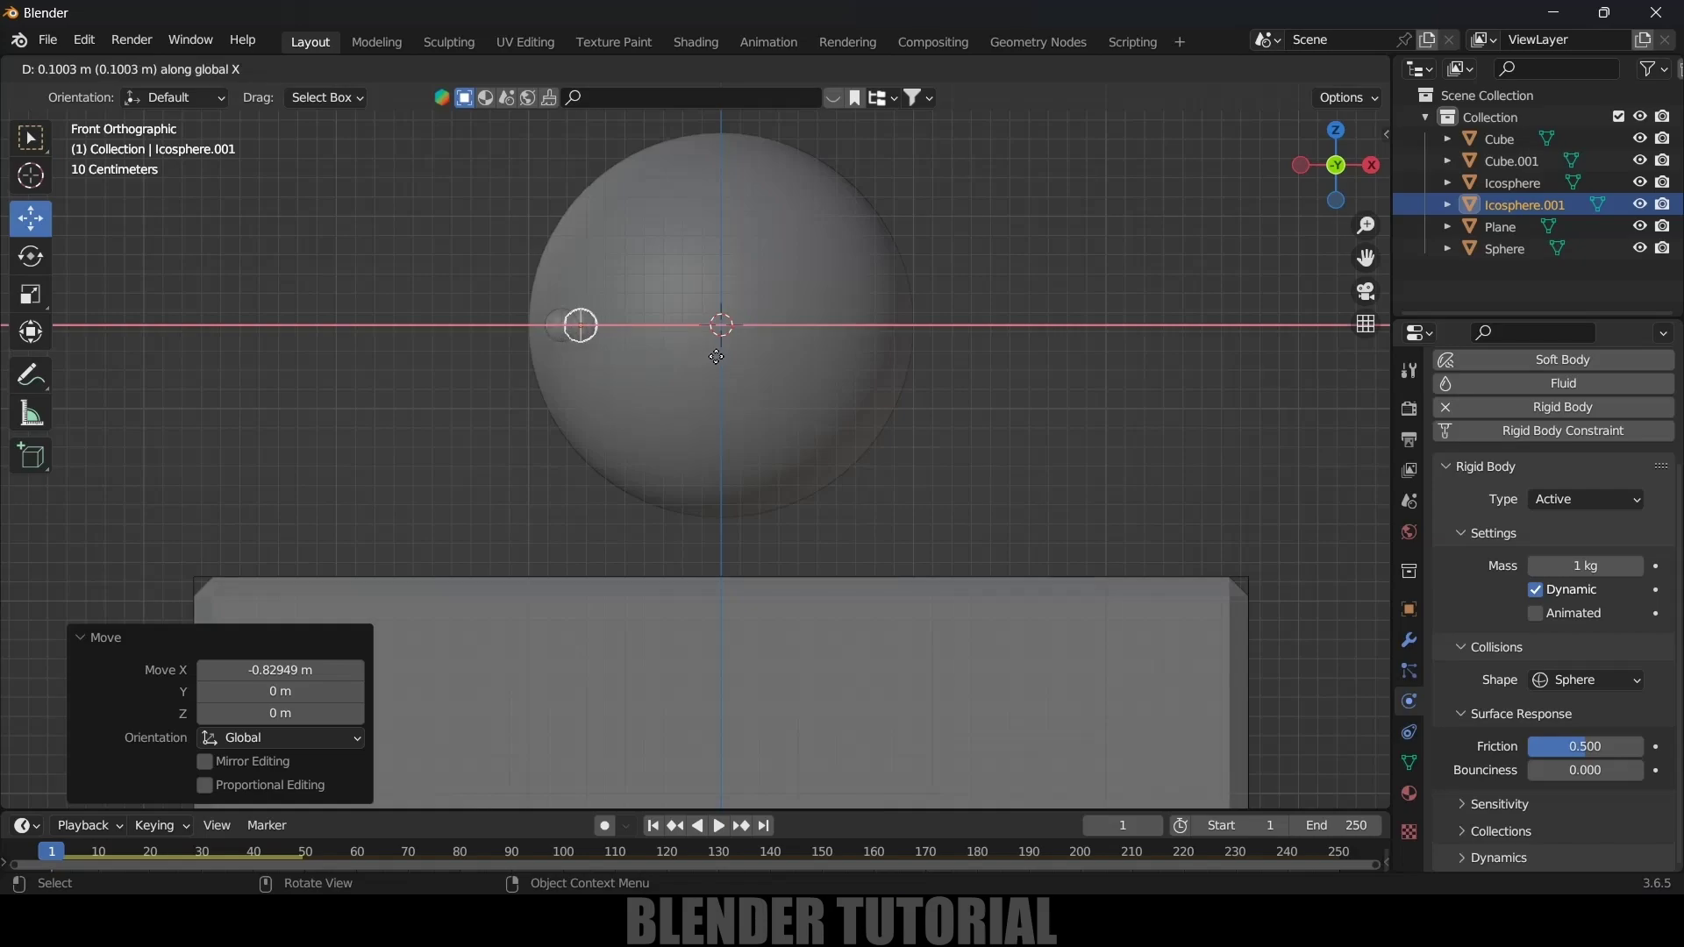
click(741, 357)
key(shift+r)
key(shift+r)
key(shift+r)
key(shift+r)
key(shift+r)
key(shift+r)
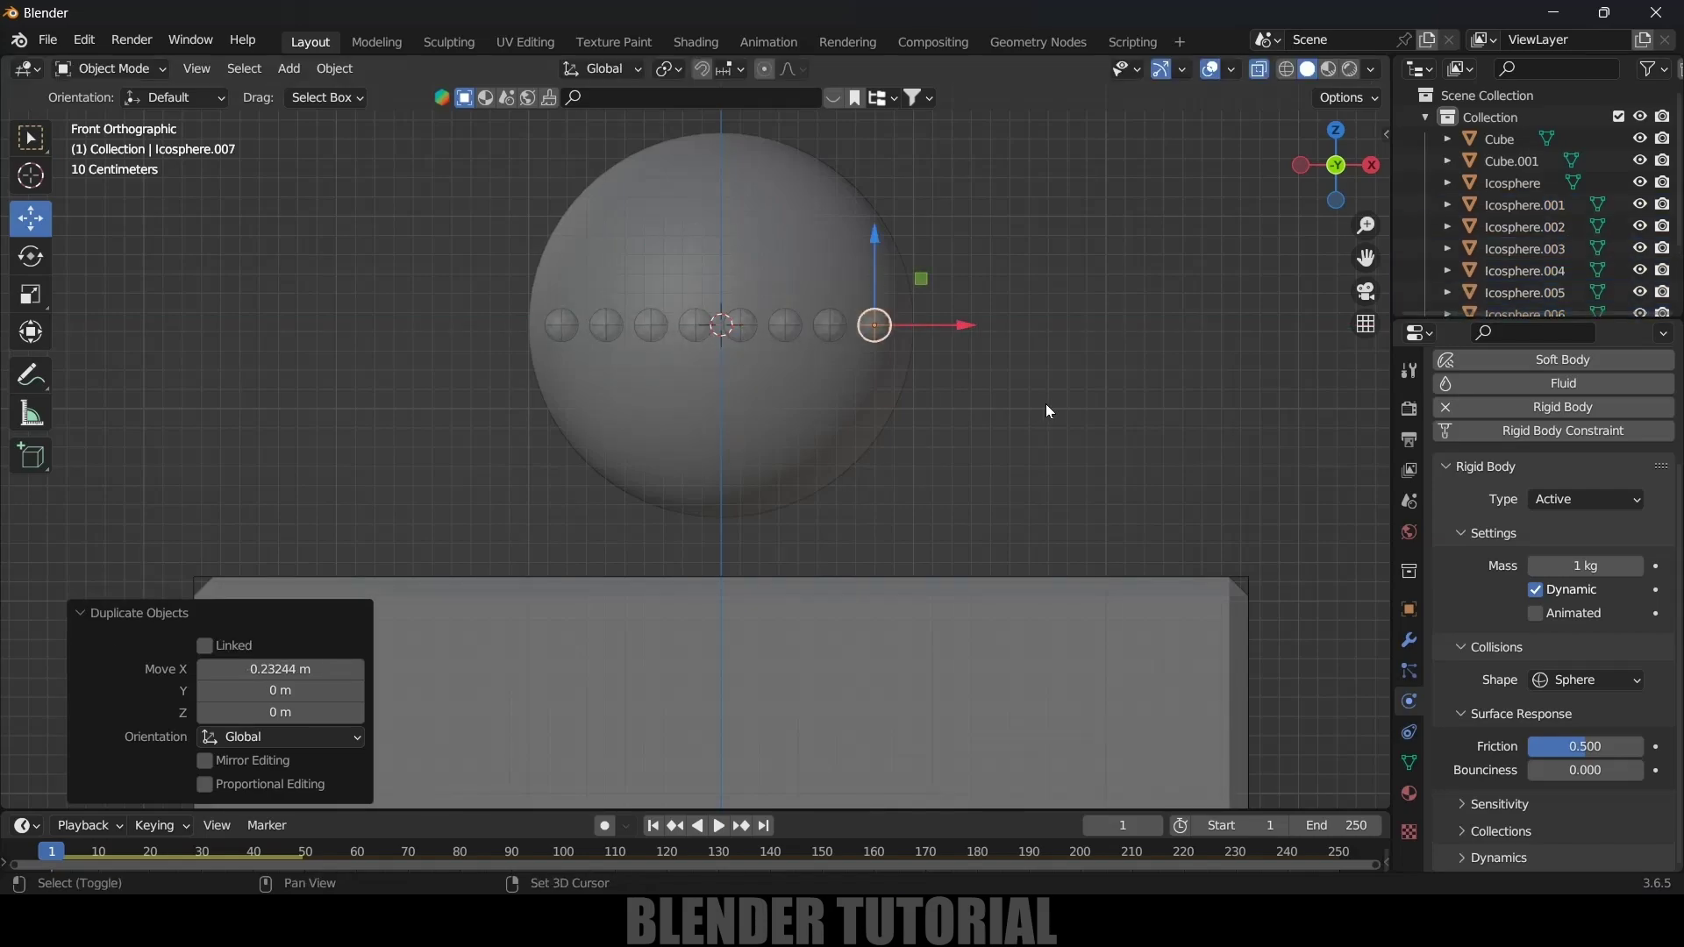
Step: Select all eight ico spheres and duplicate the row along Z, once just above and once just below the original
scroll(1556, 202, down, 2)
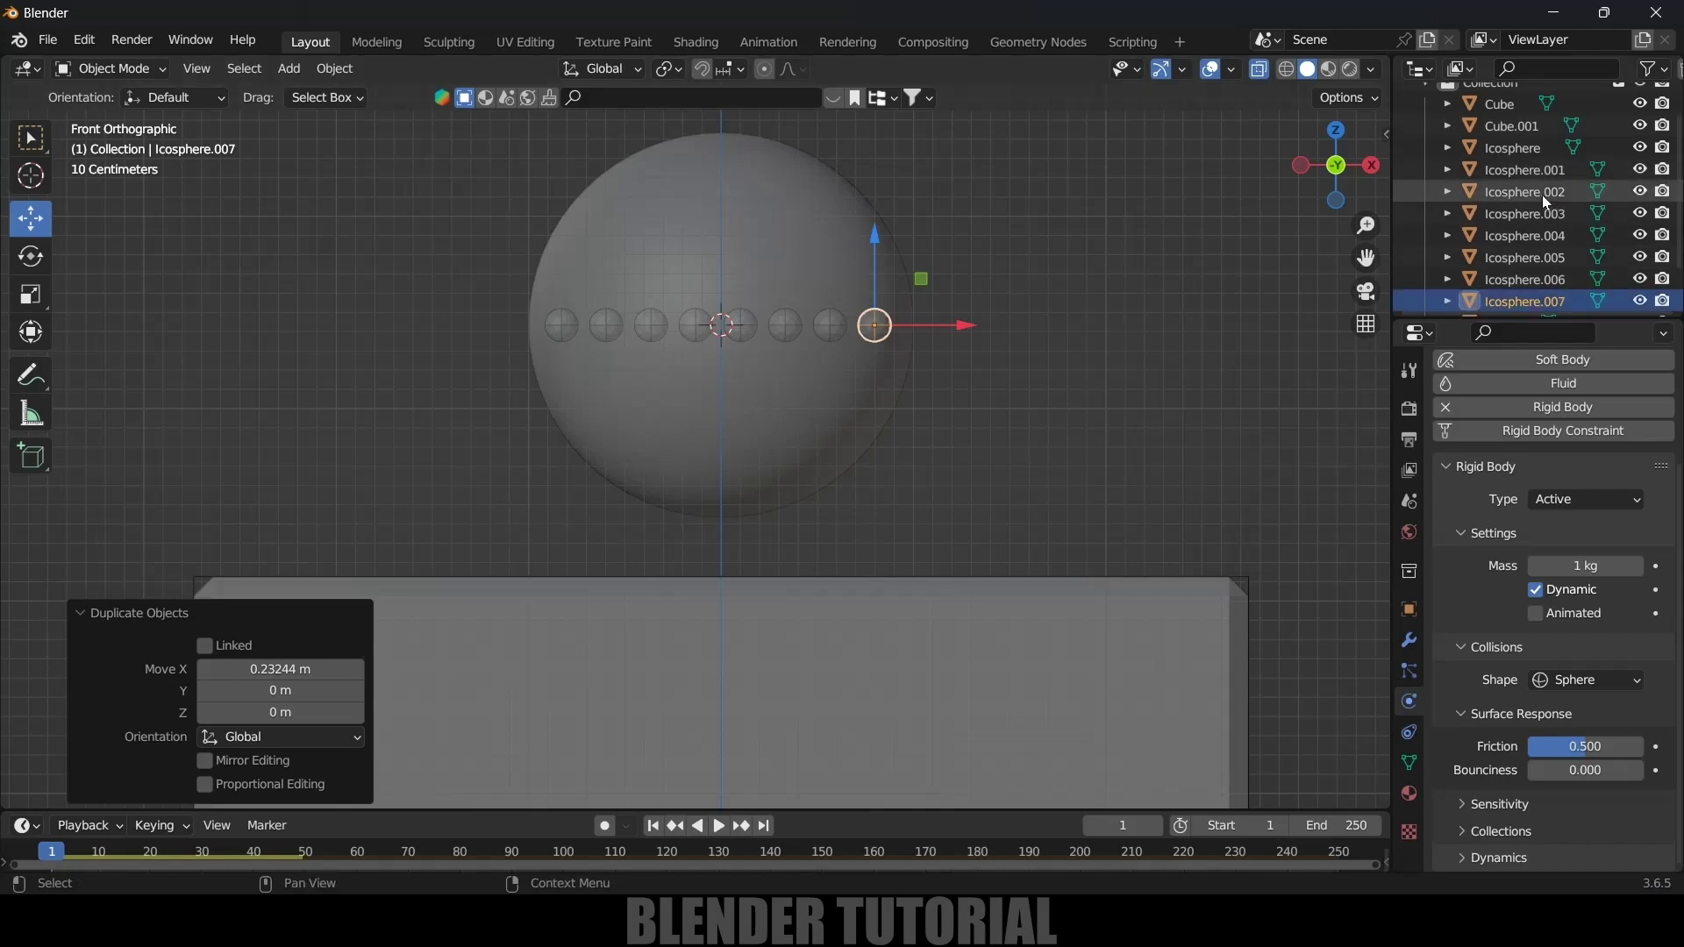
click(1514, 149)
shift+click(1505, 299)
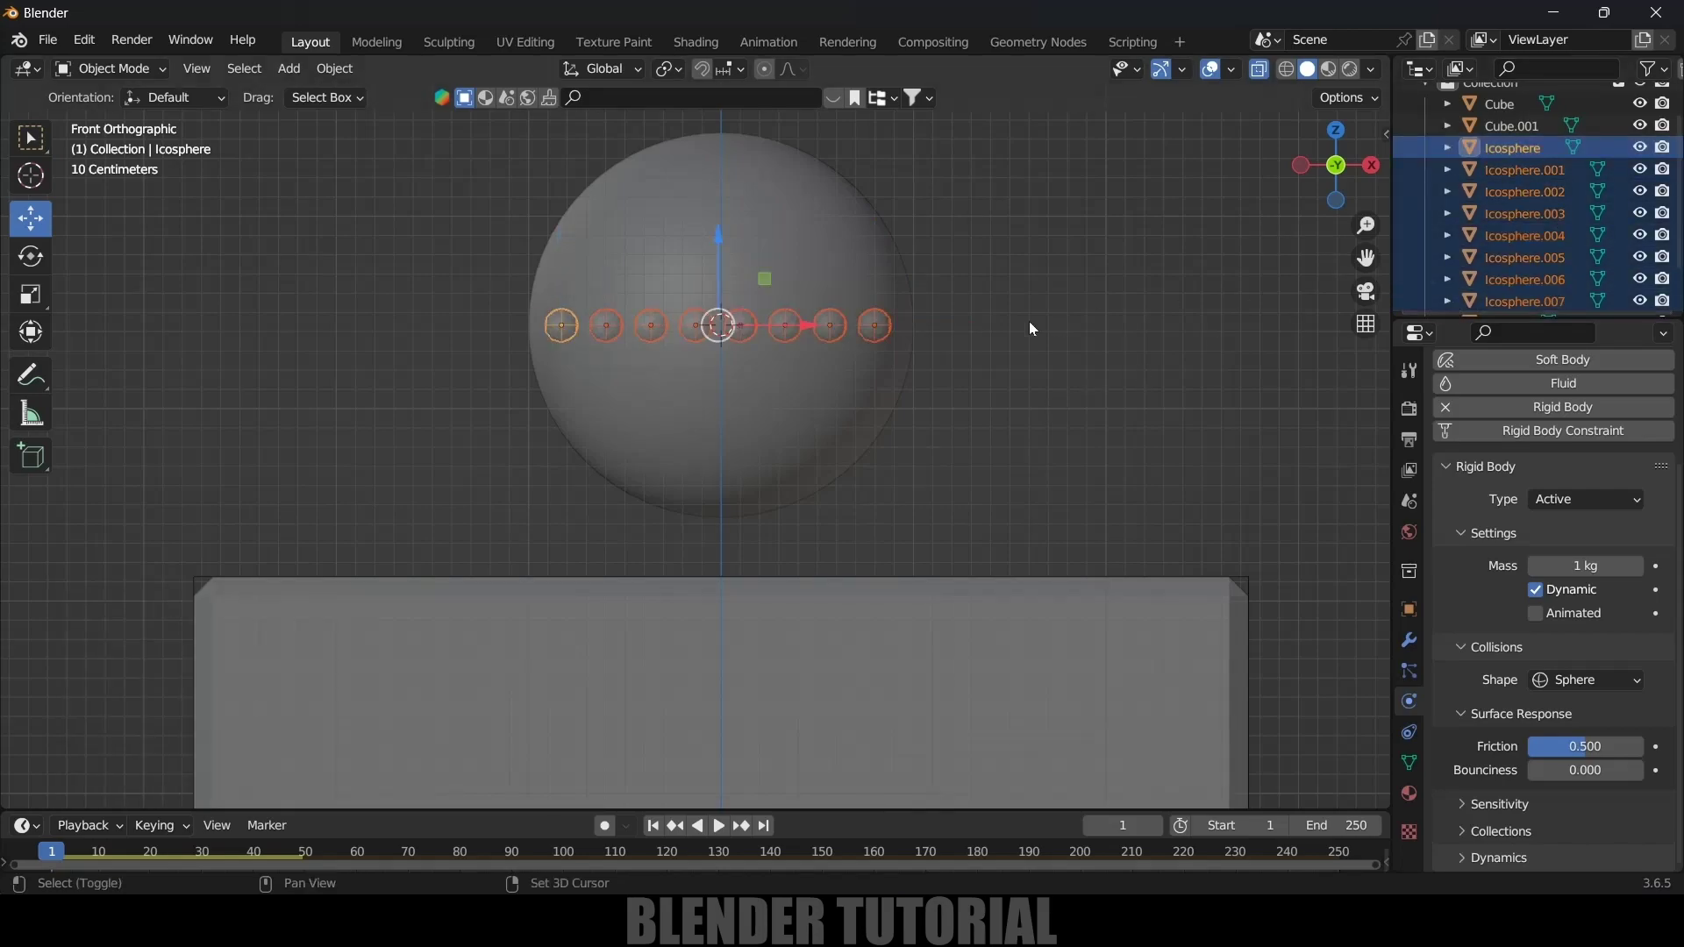
key(shift+d)
key(z)
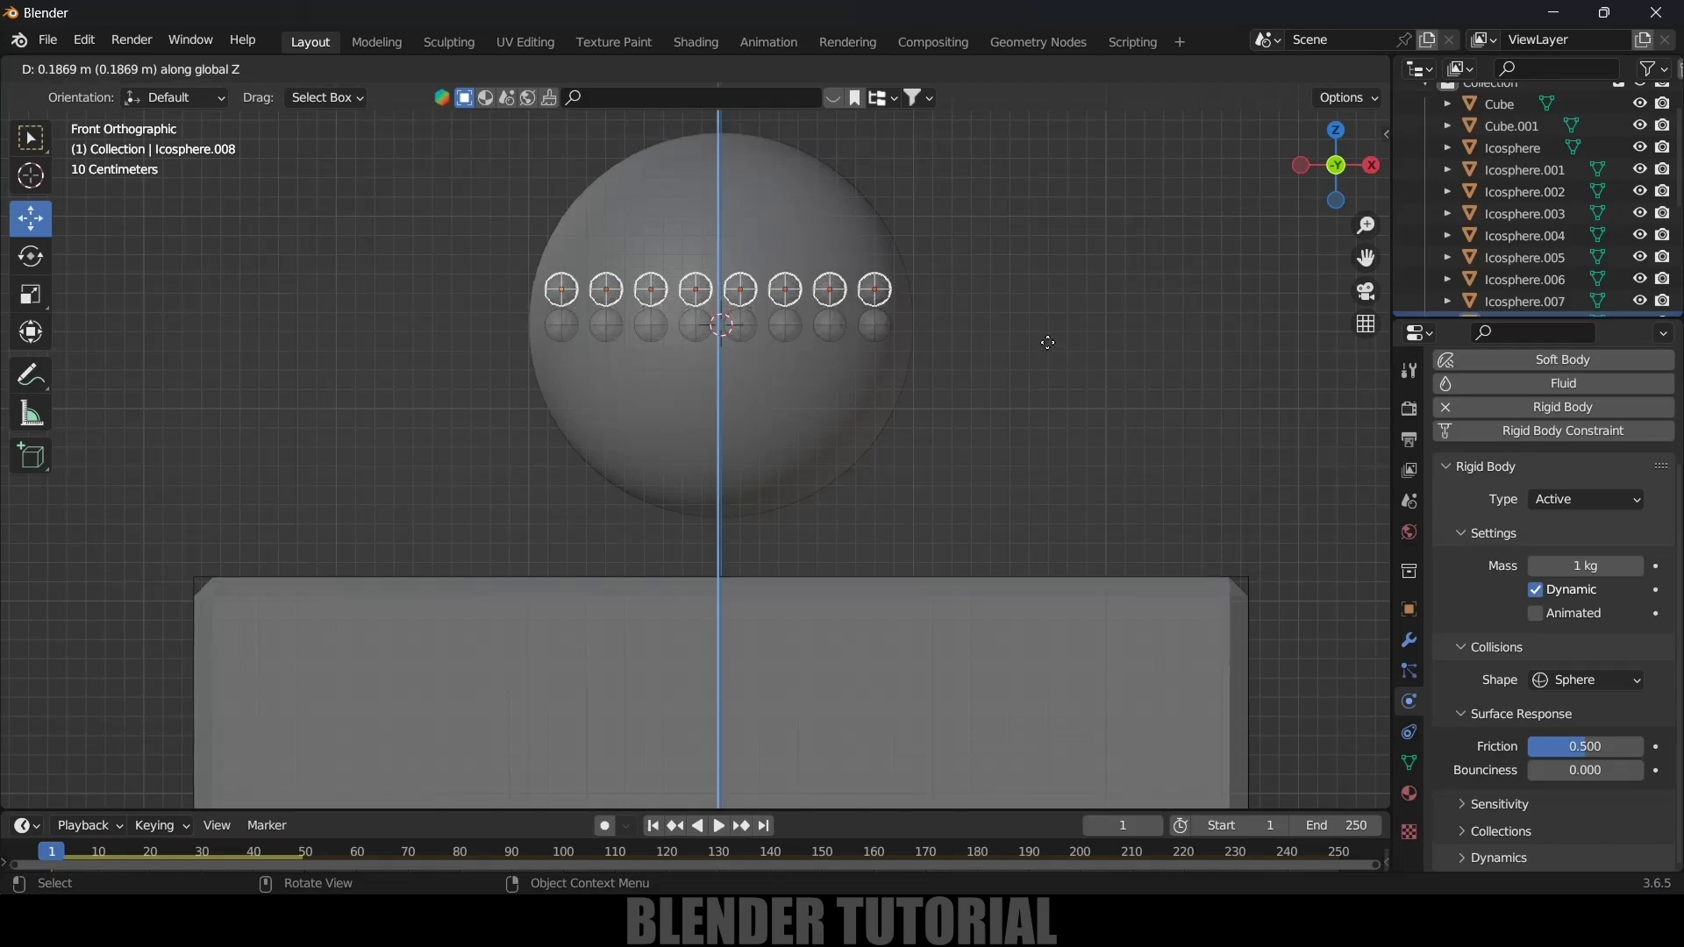
click(1052, 341)
key(shift+d)
key(z)
click(1049, 423)
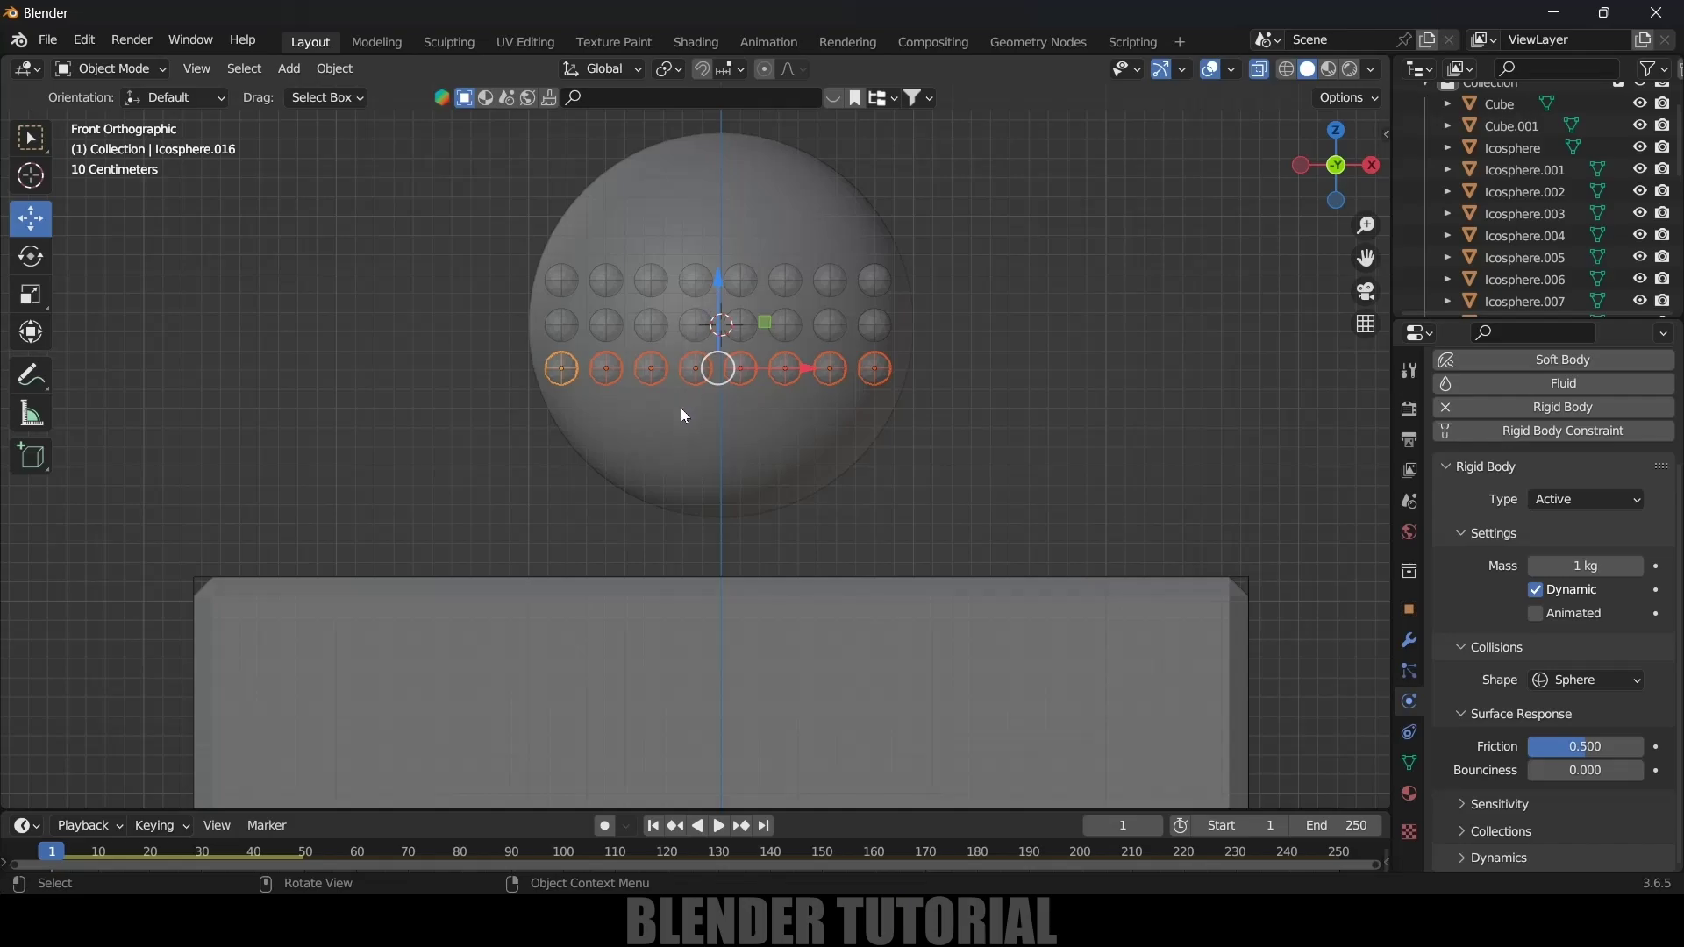
Step: Hide the large sphere so only the ico sphere rows and blocks stay in view
click(1013, 429)
click(783, 428)
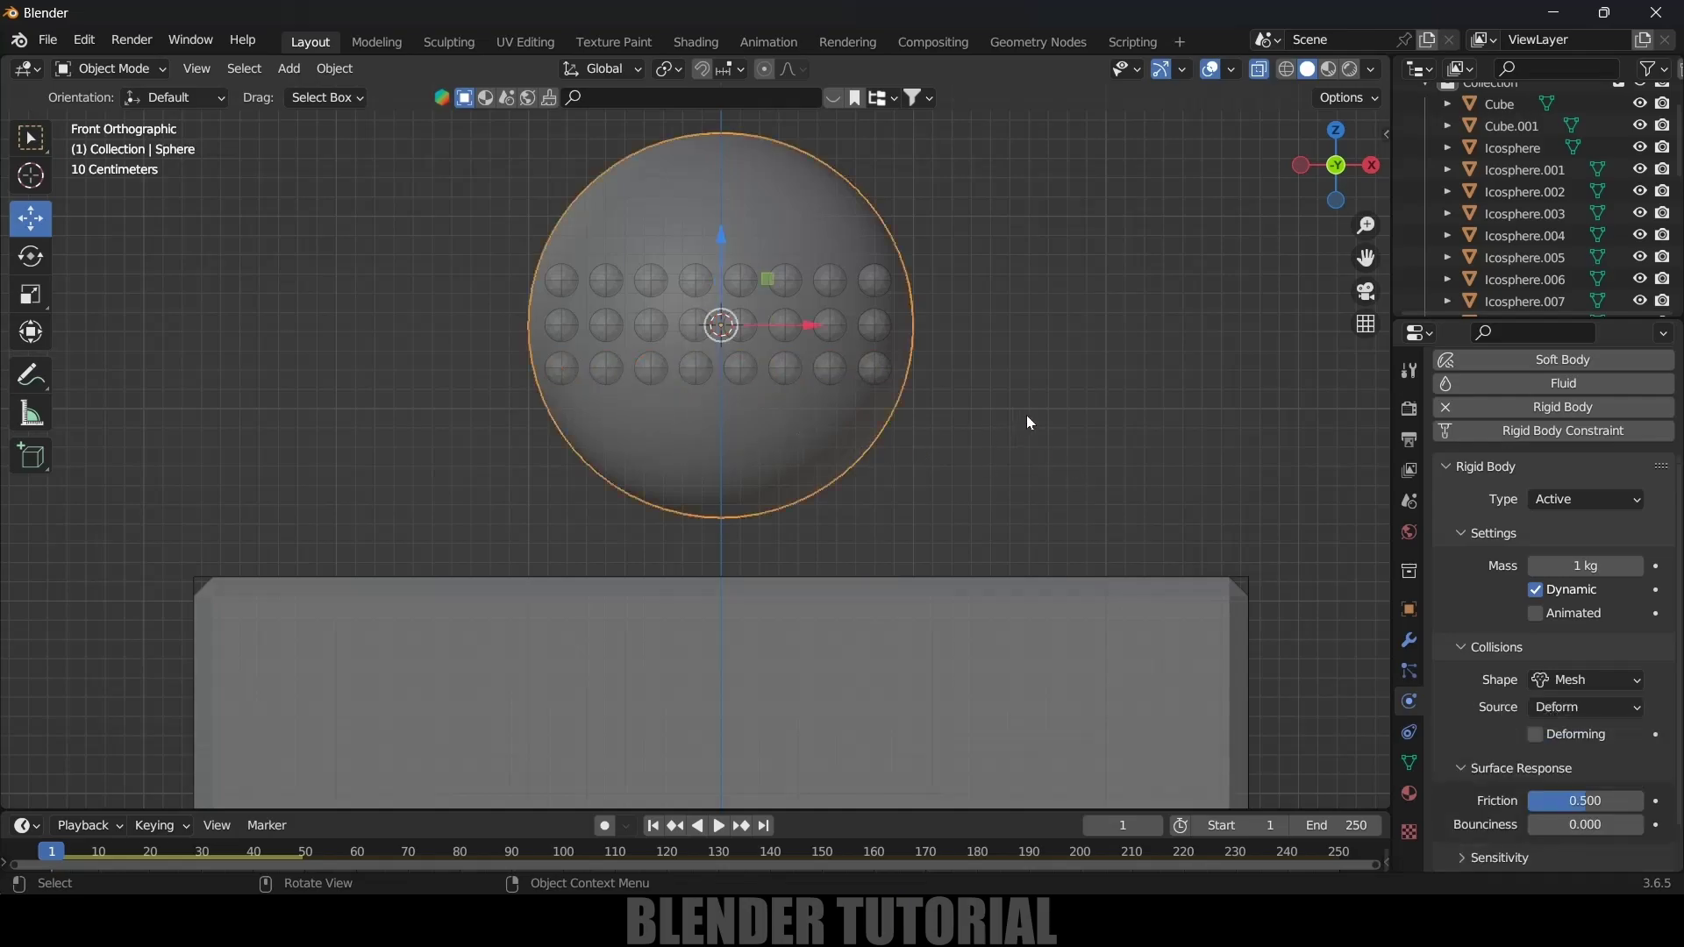
key(h)
Step: Duplicate the six middle ico spheres of the bottom row downward and those of the top row about 0.22 m upward
drag(593, 404, 833, 367)
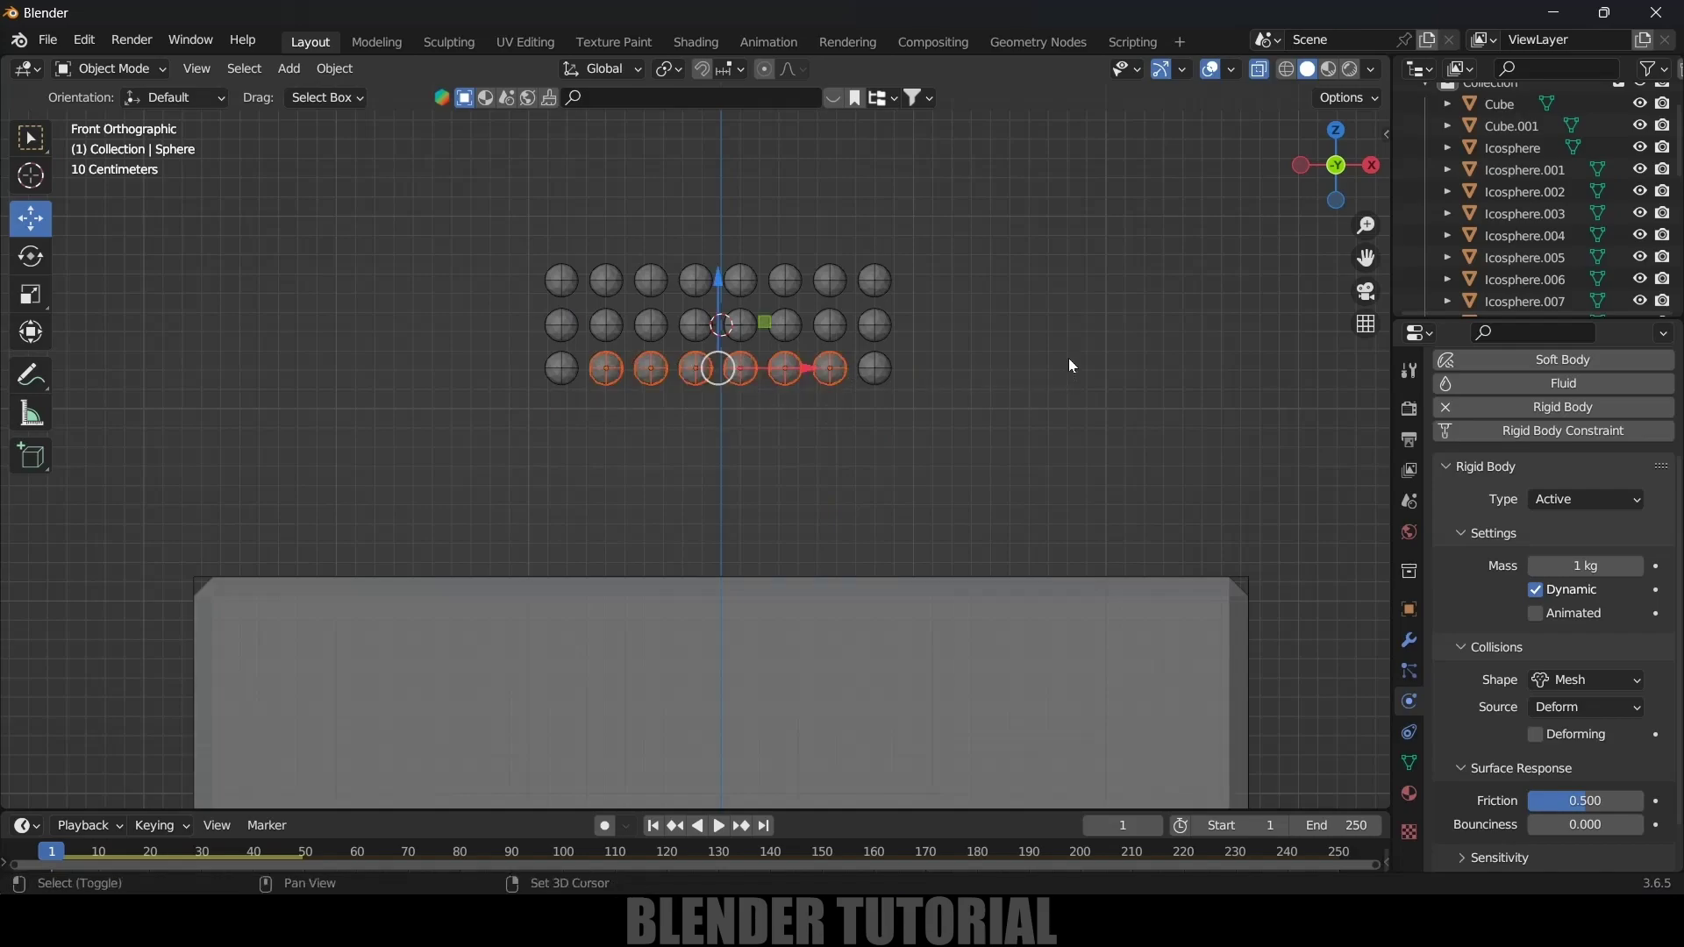
key(g)
key(z)
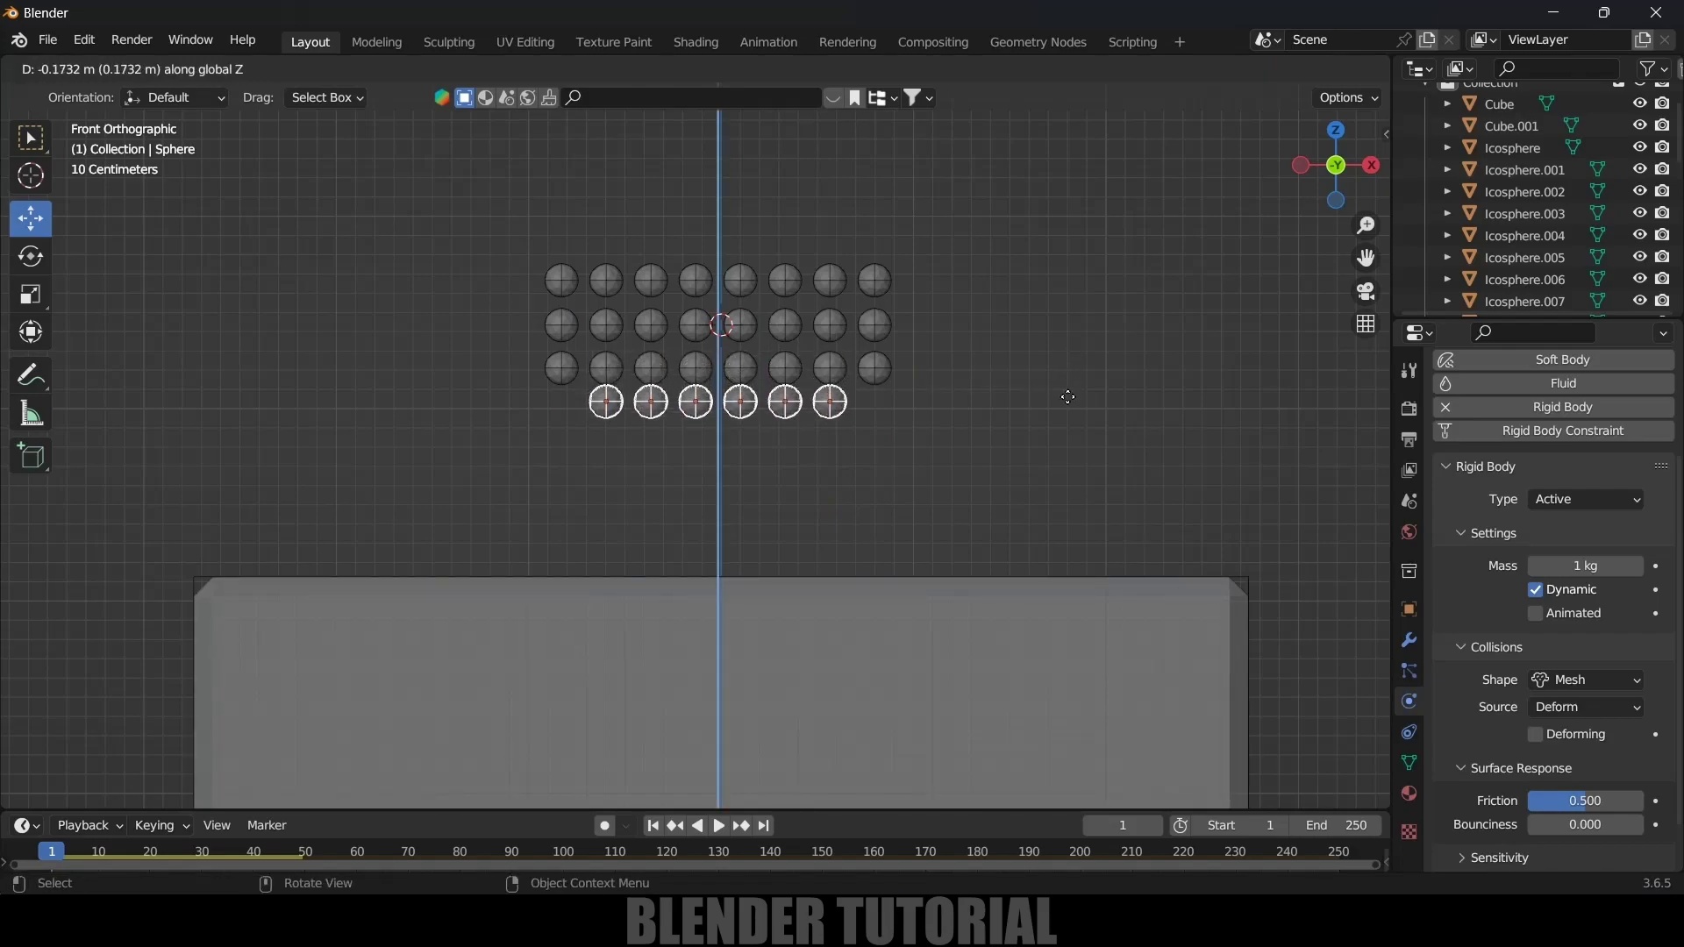
click(1066, 400)
drag(596, 239, 826, 296)
key(shift+d)
key(z)
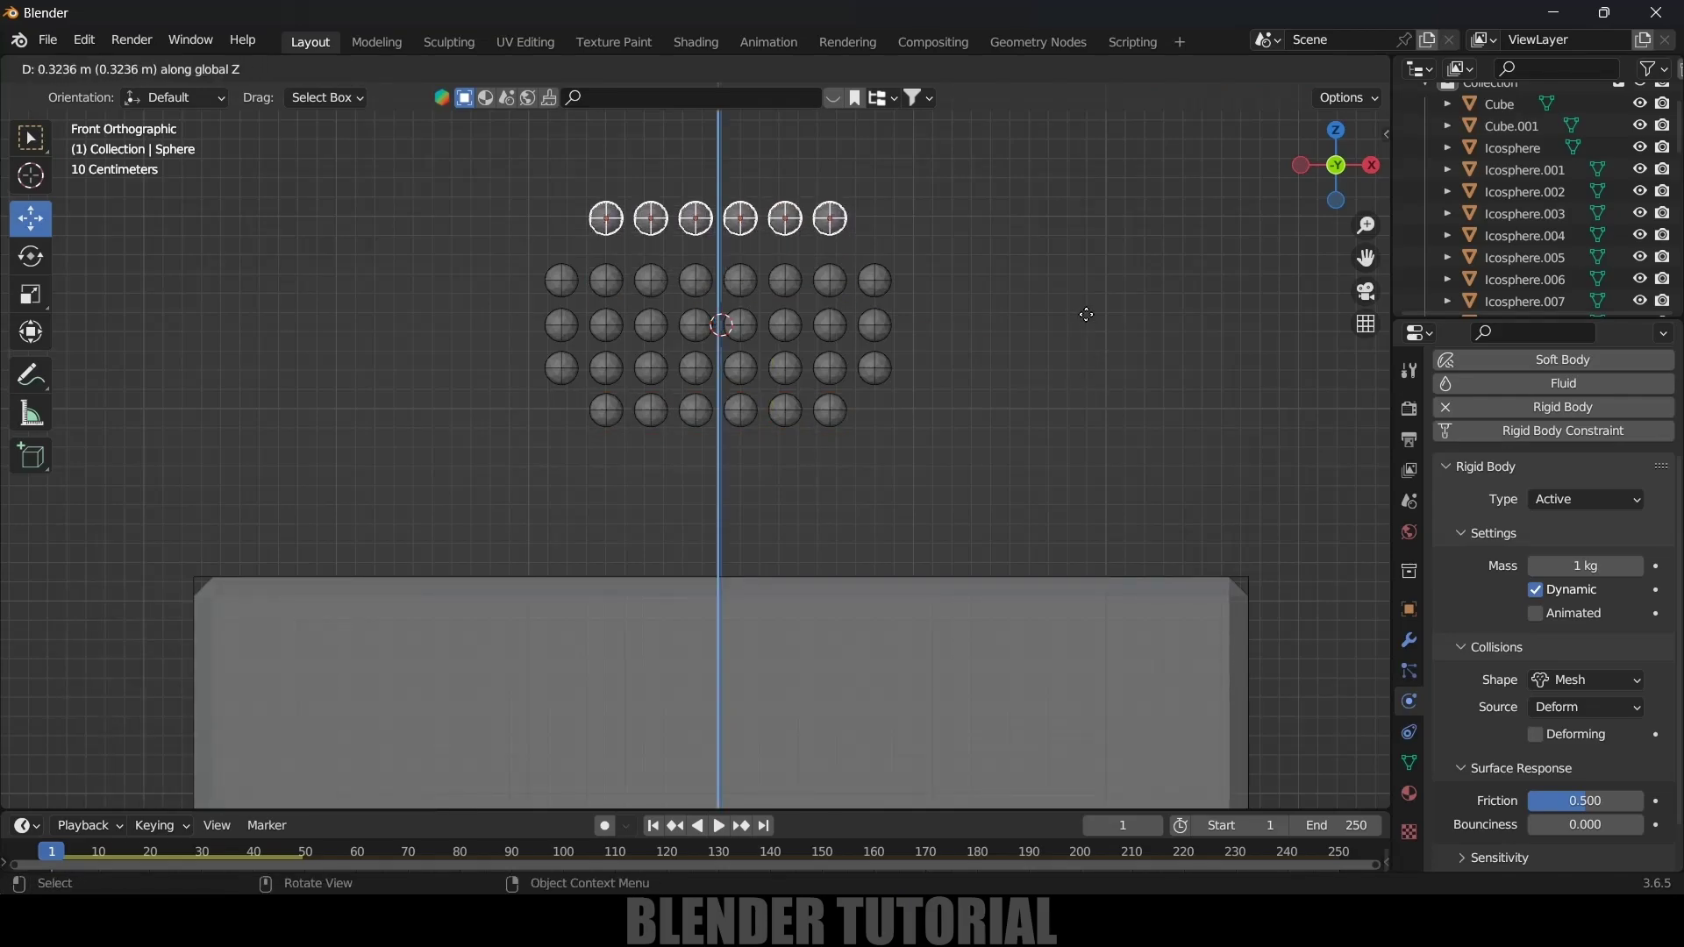
click(1086, 334)
Step: In right view, duplicate the ico sphere layer along Y at about 0.23 m spacing to make three layers on each side
key(KP_3)
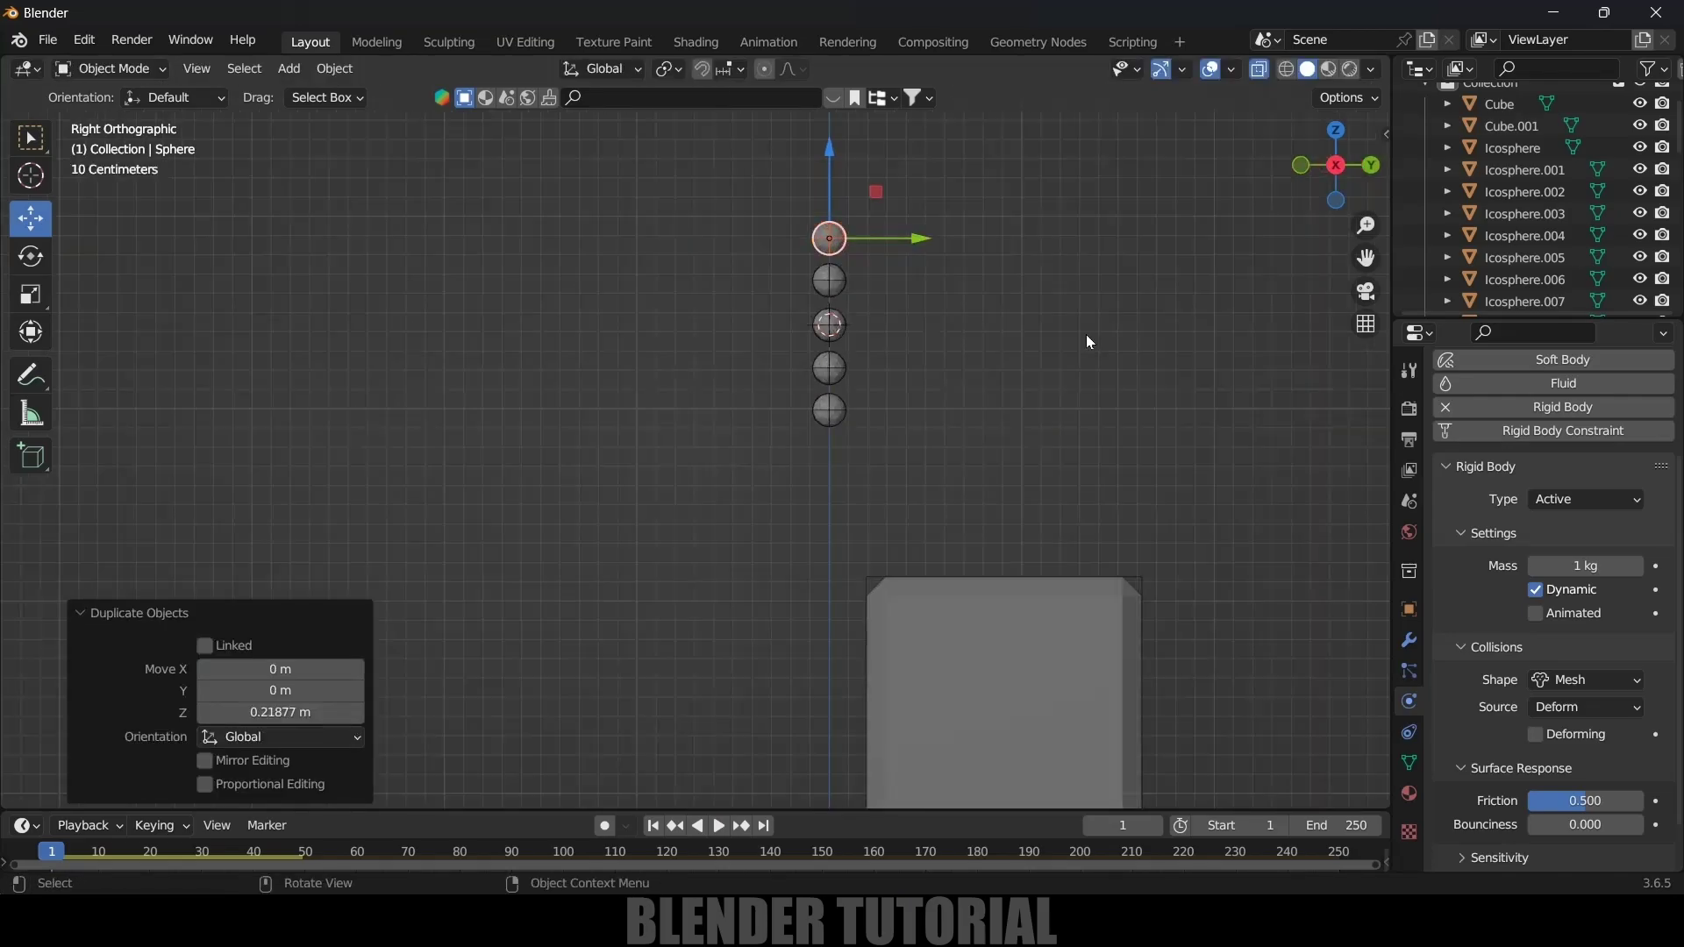
drag(775, 228, 897, 446)
key(shift+d)
key(y)
click(962, 412)
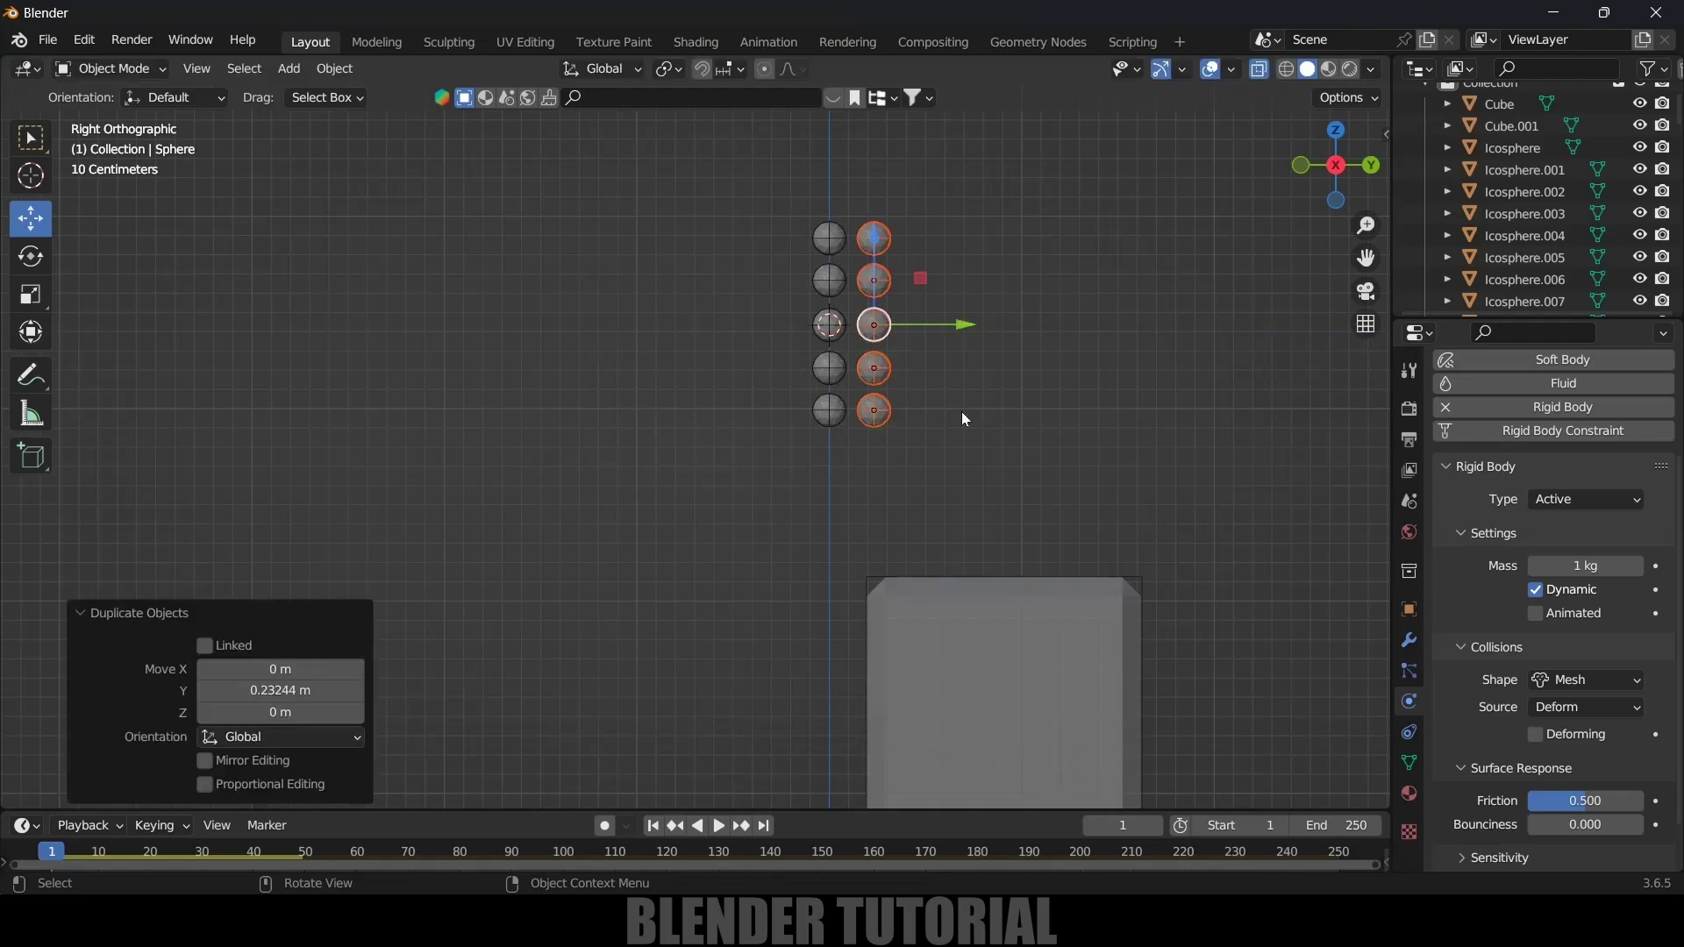
key(shift+r)
key(shift+r)
key(shift+r)
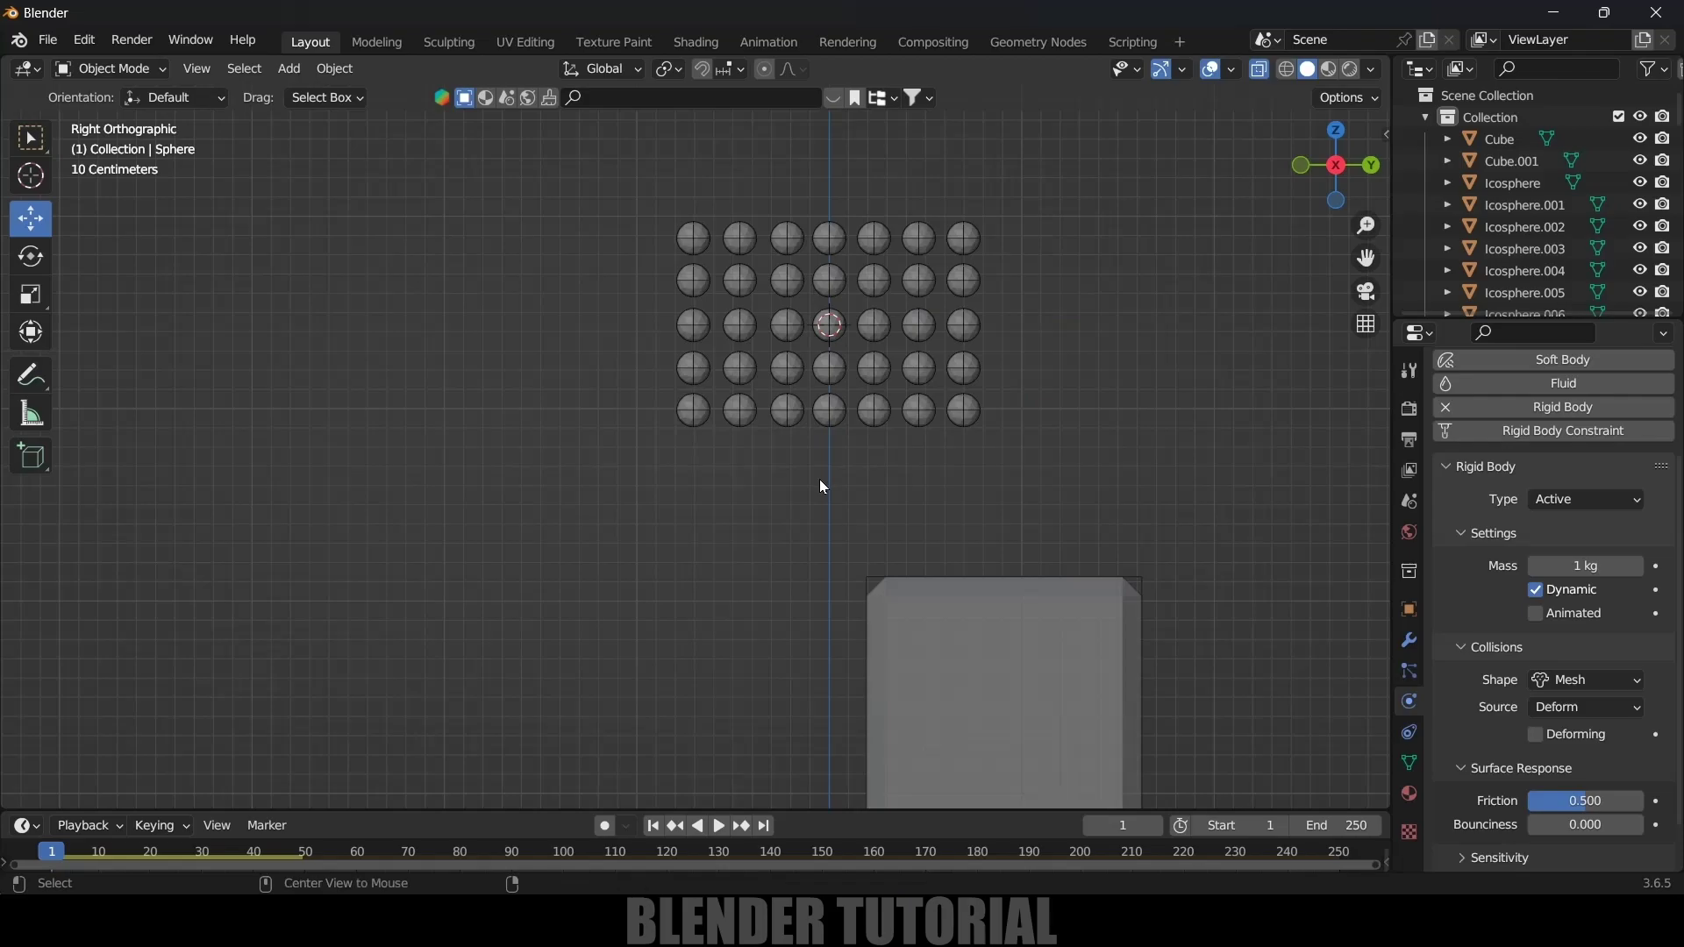
Step: Unhide the large sphere and scale it up uniformly by about 1.215 to enclose all the ico spheres
key(alt+h)
middle_drag(819, 479, 890, 419)
click(945, 320)
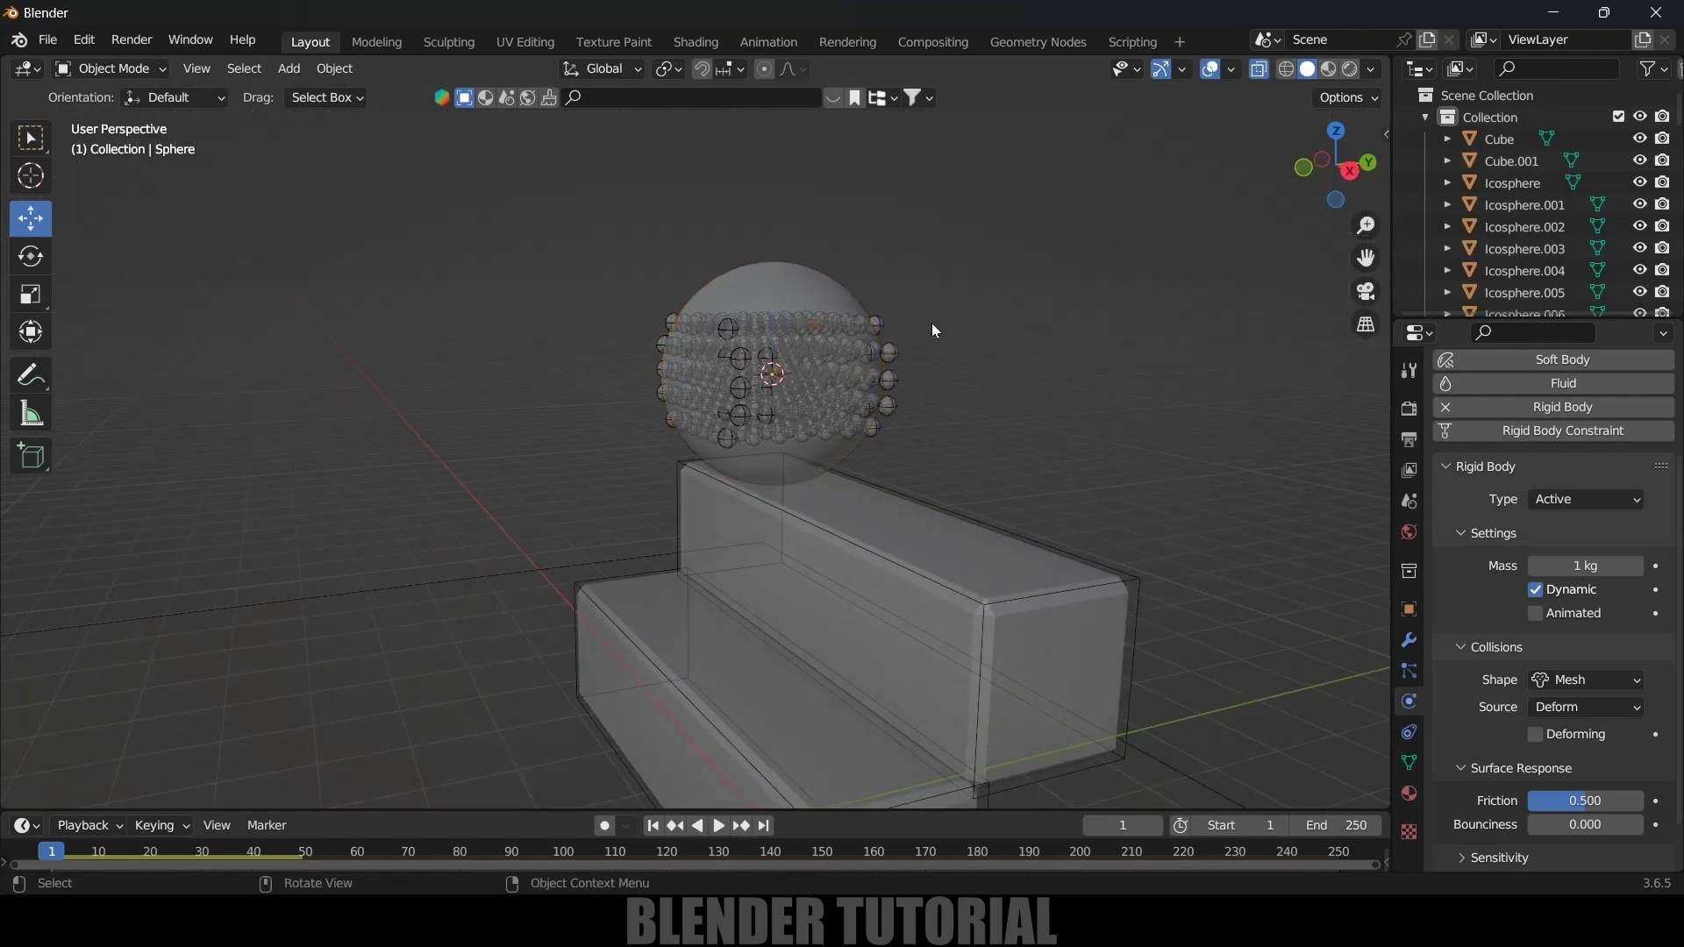
click(807, 288)
key(s)
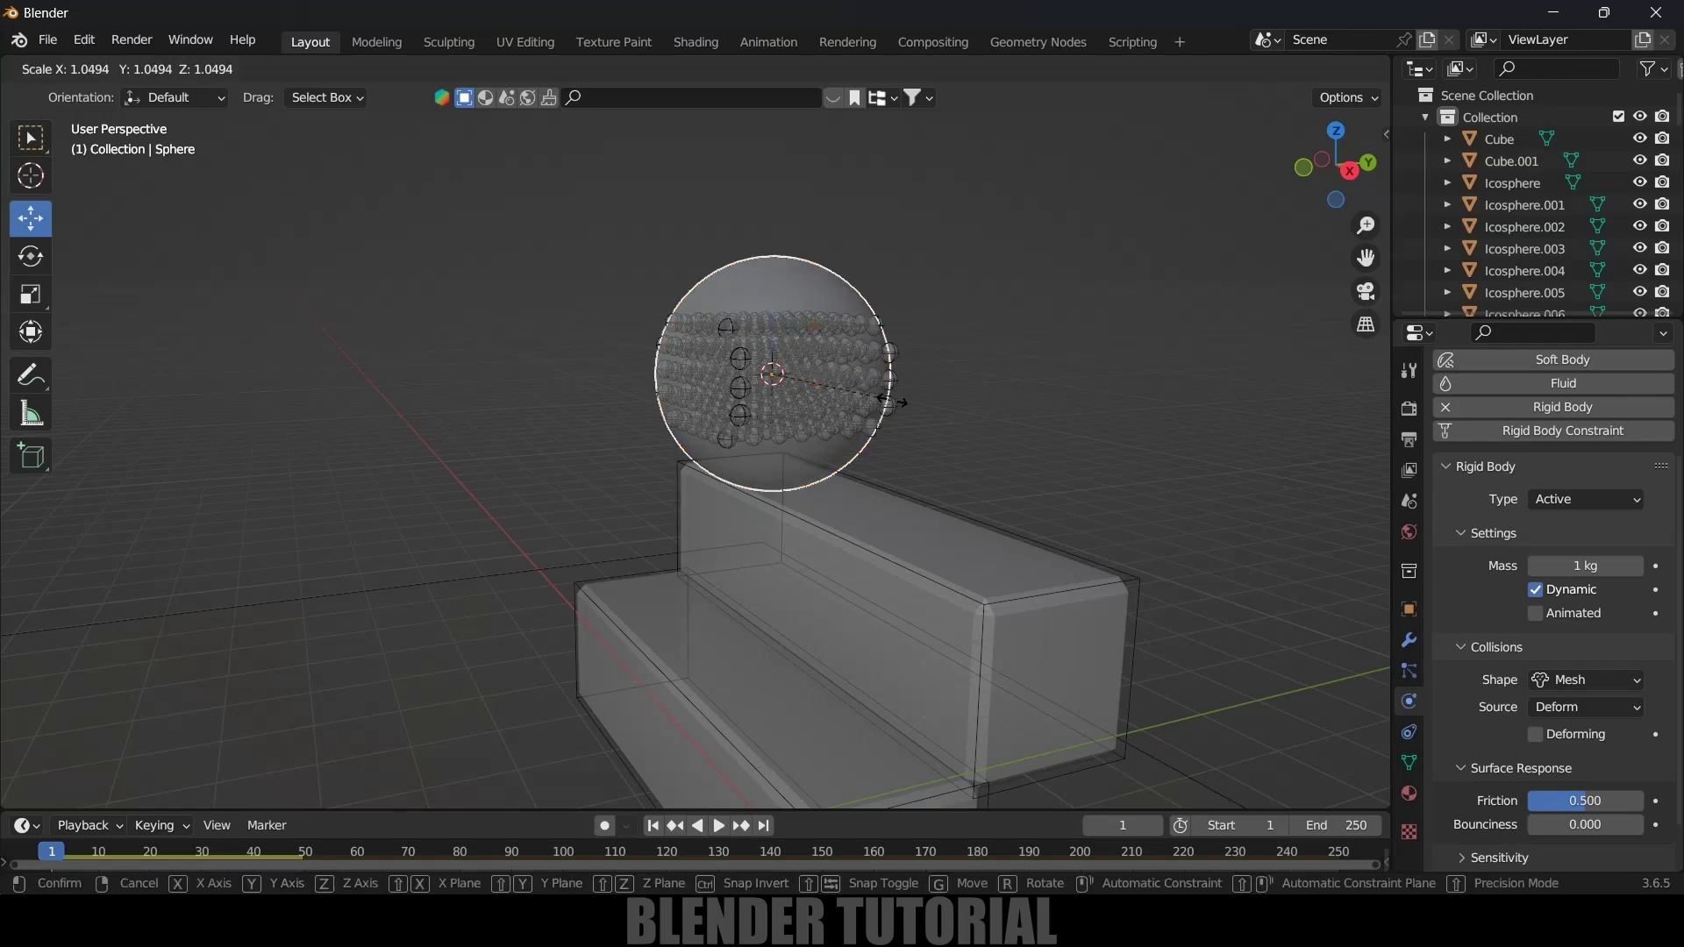
click(908, 401)
Step: Select the large sphere with all its ico spheres and move them up along Z, clear of the top block
middle_drag(913, 477, 1074, 424)
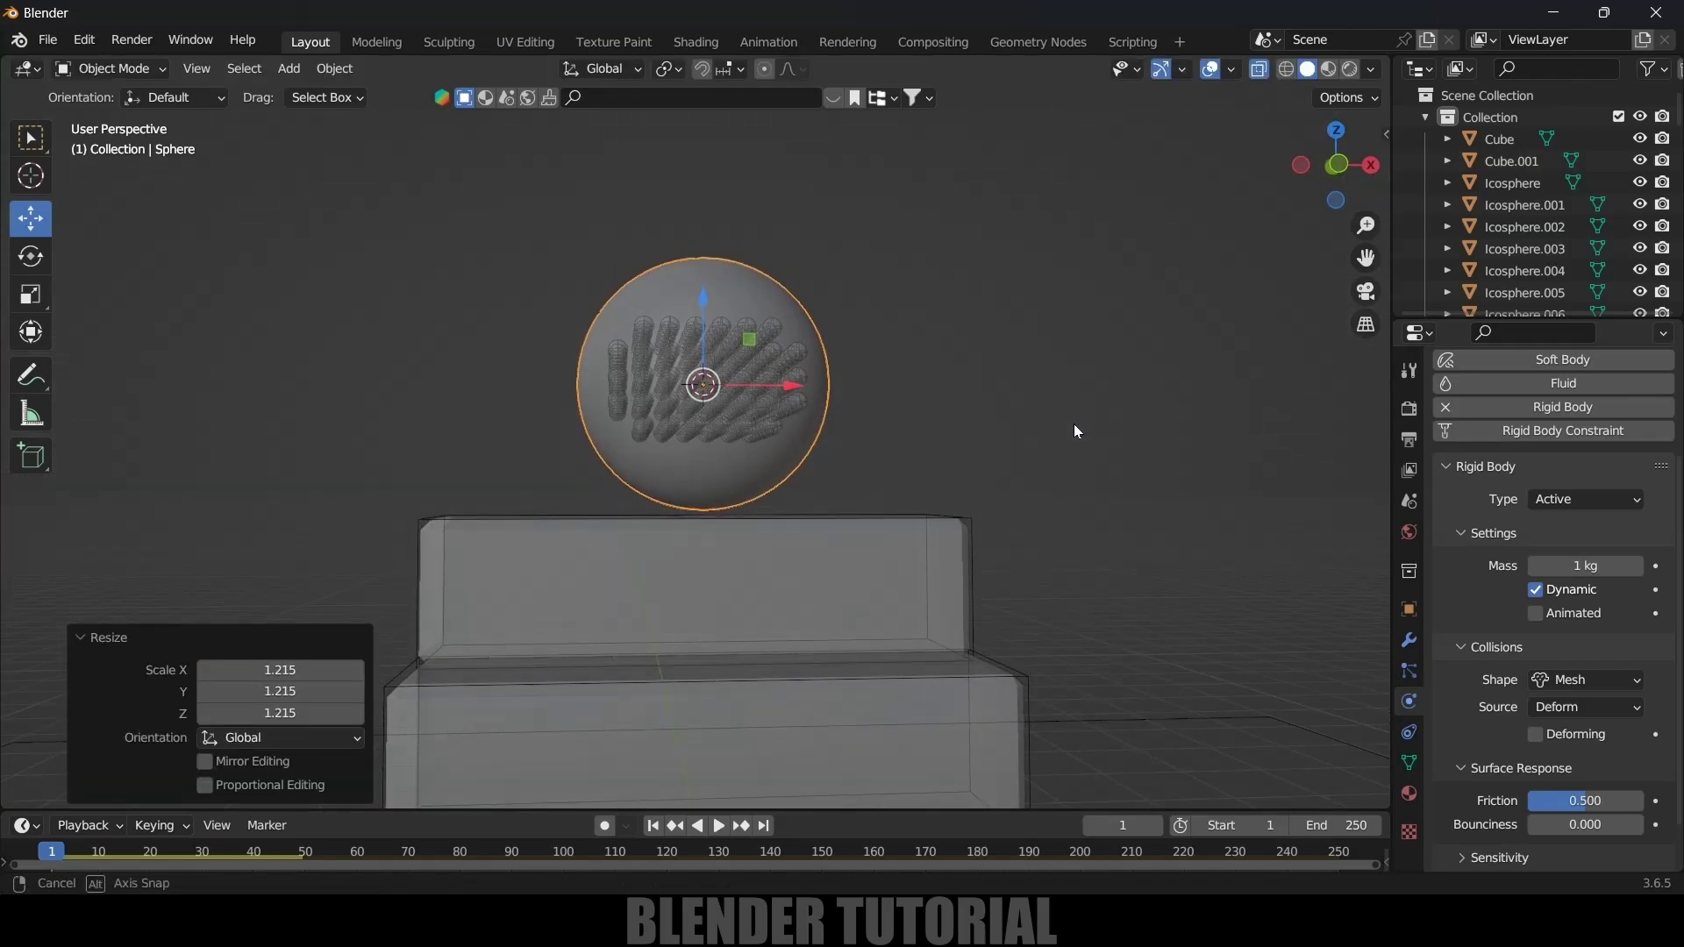
drag(454, 268, 1057, 448)
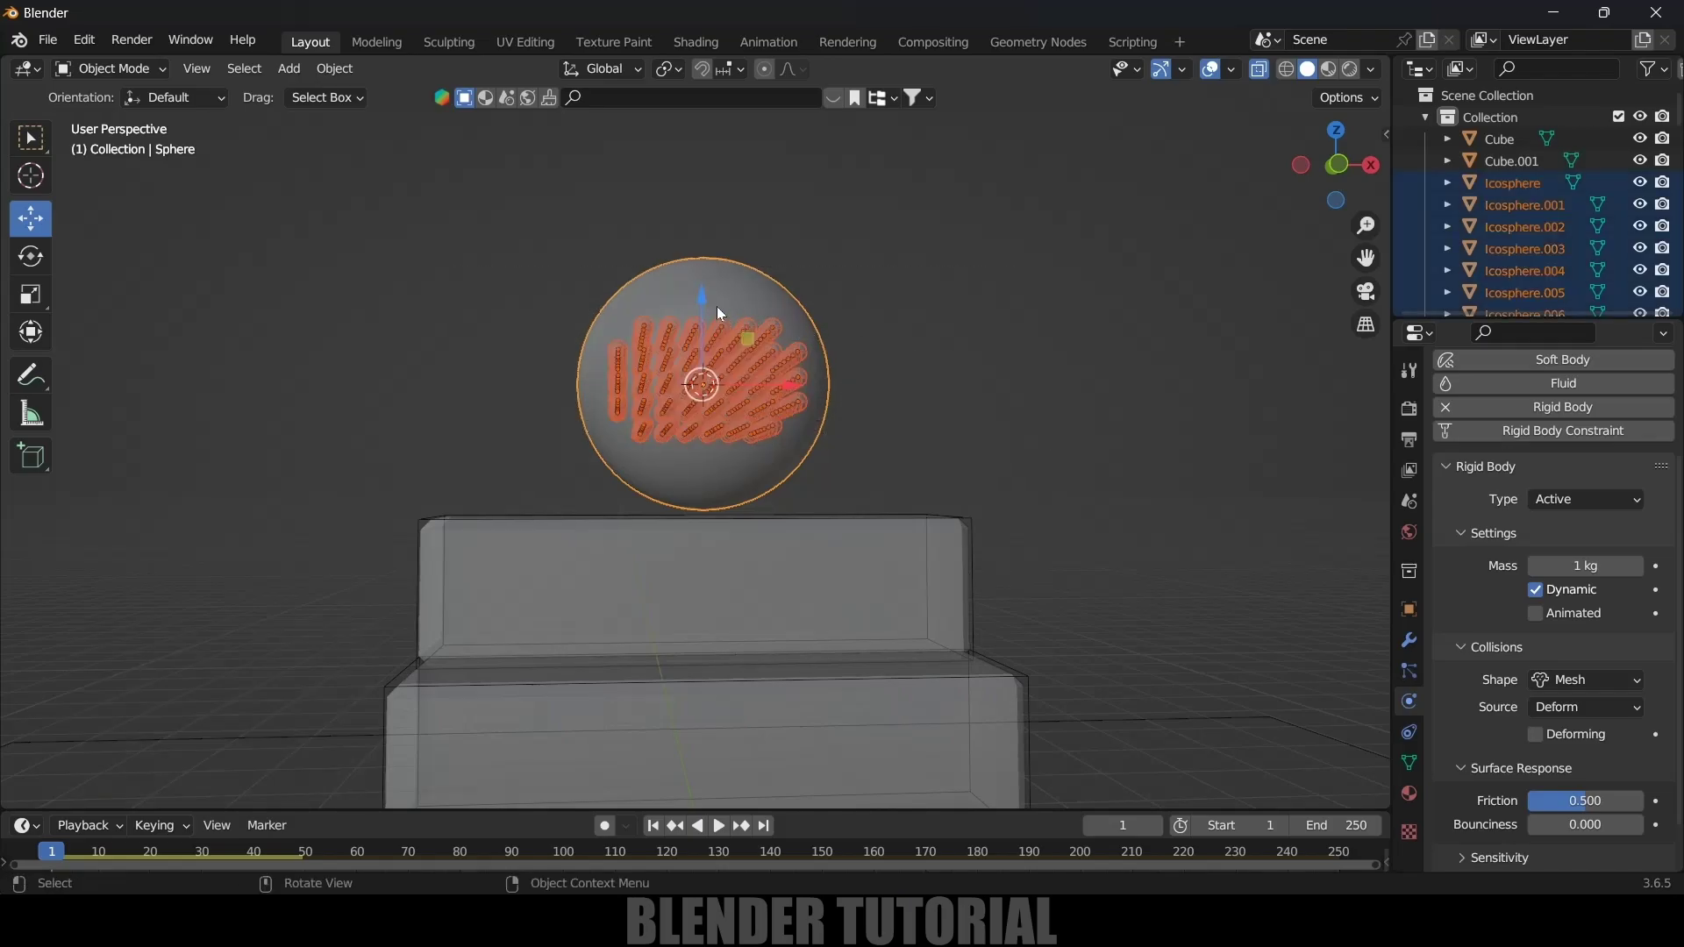
key(g)
key(z)
click(926, 358)
middle_drag(926, 358, 761, 386)
click(1111, 335)
Step: Select only the large sphere and apply its scale
click(793, 216)
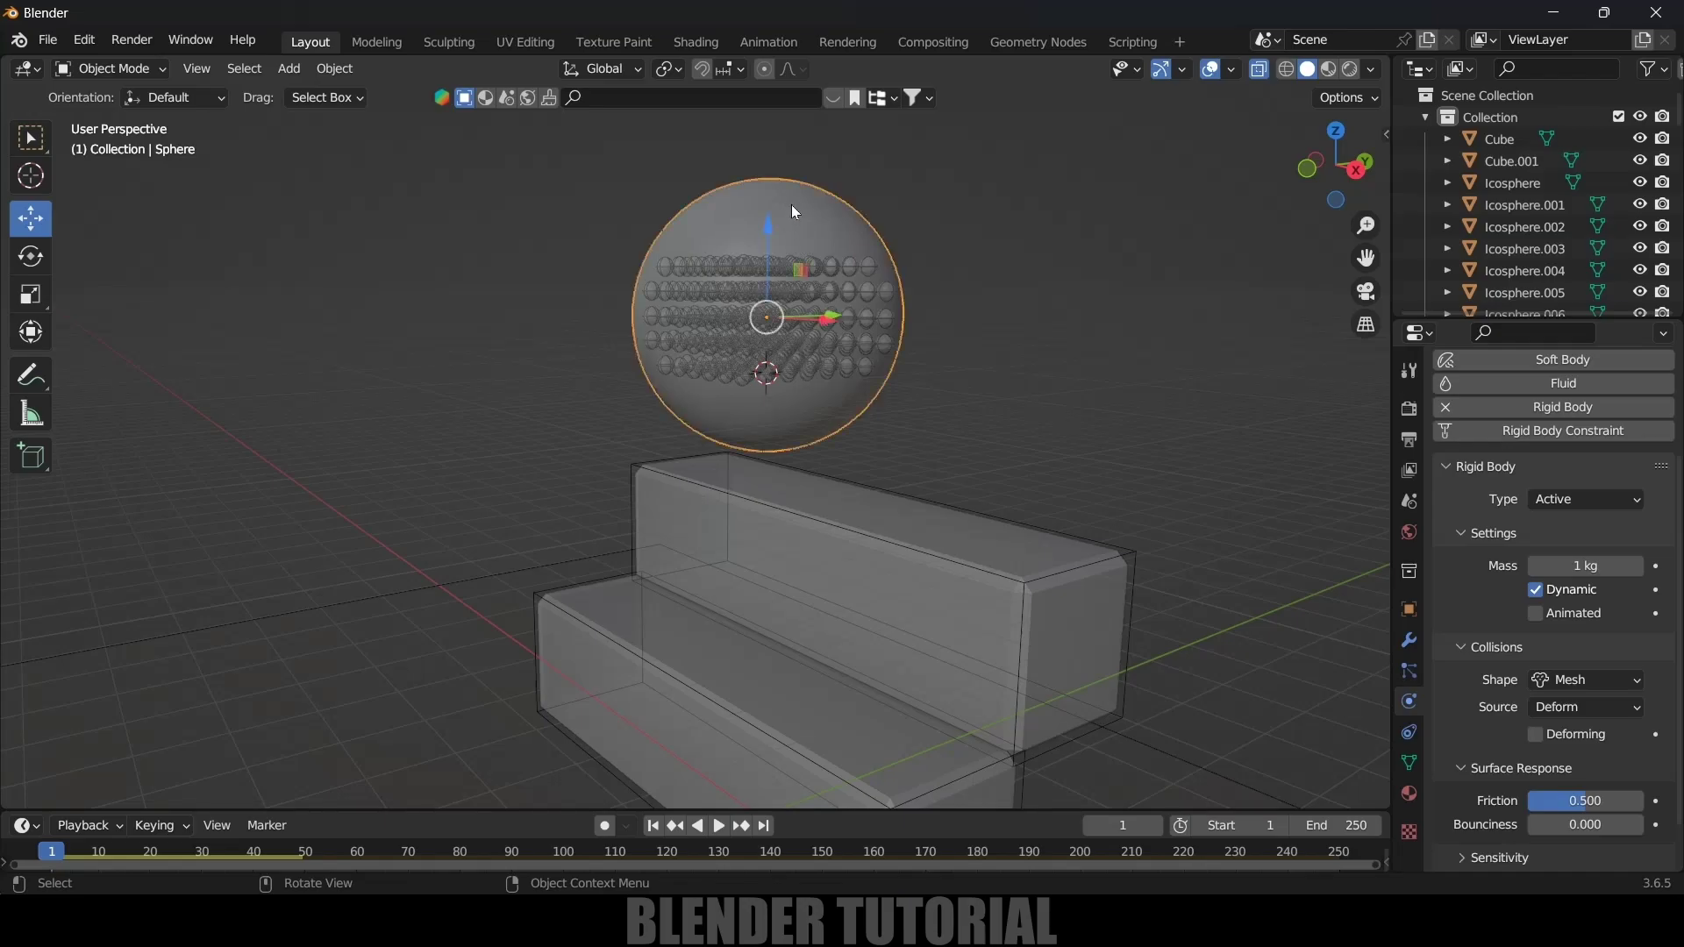
click(334, 69)
mouse_move(414, 180)
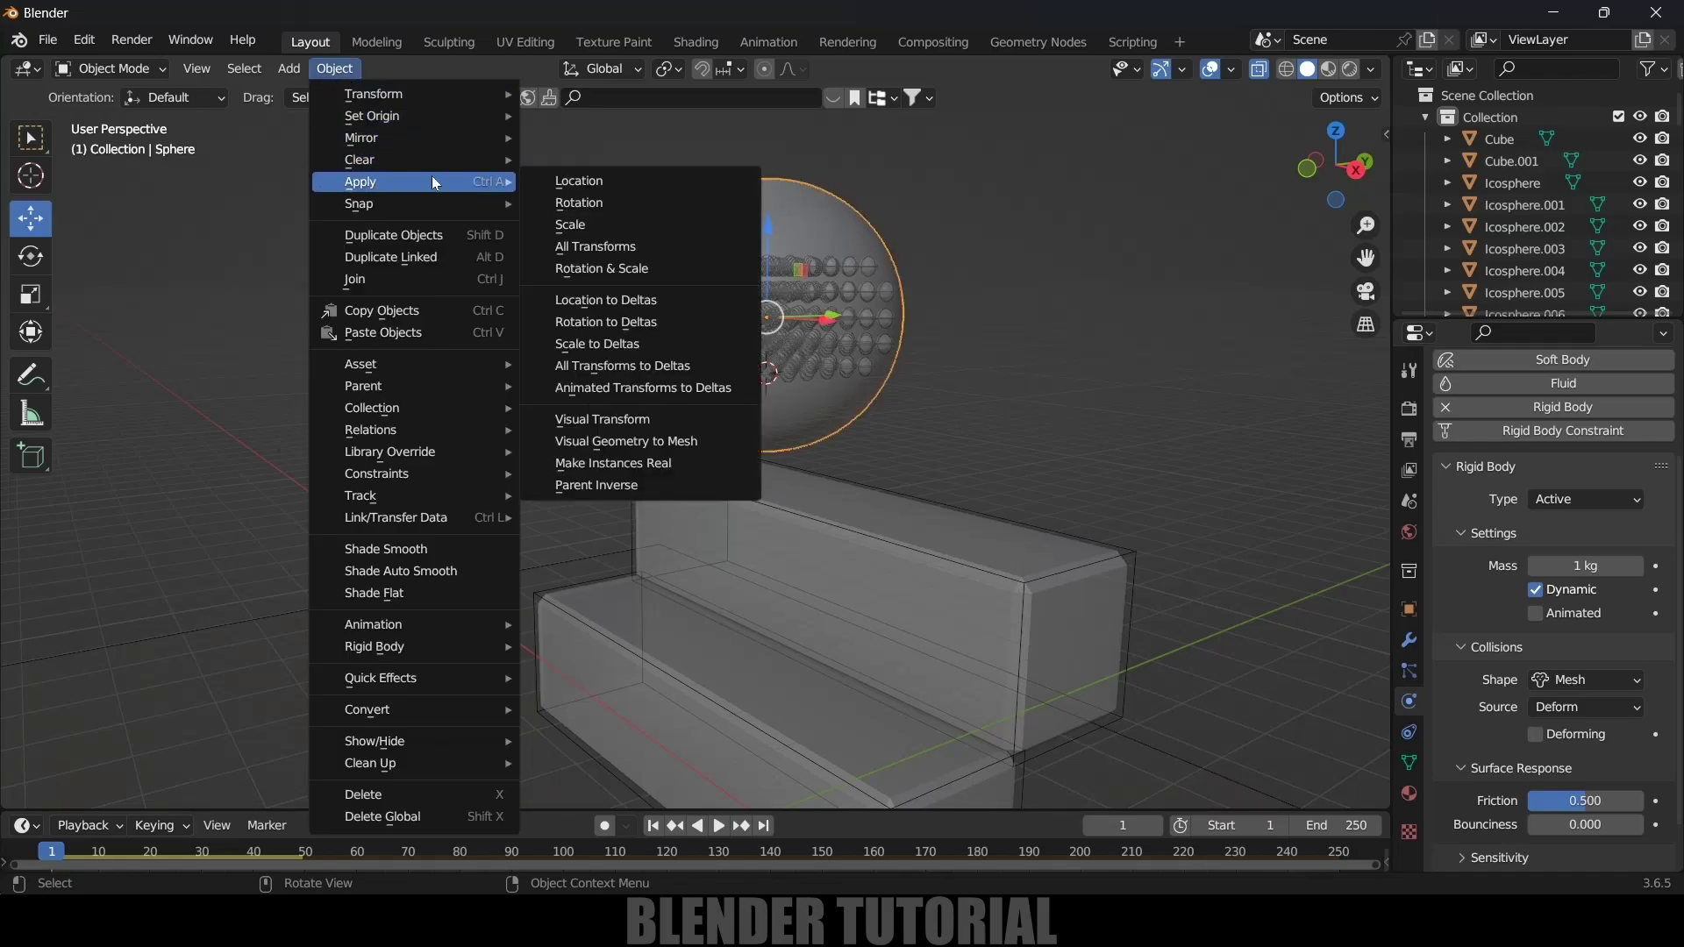
click(594, 226)
Step: Test-play the simulation with all the ico spheres inside the large sphere, returning to the first frame
middle_drag(807, 259, 1019, 294)
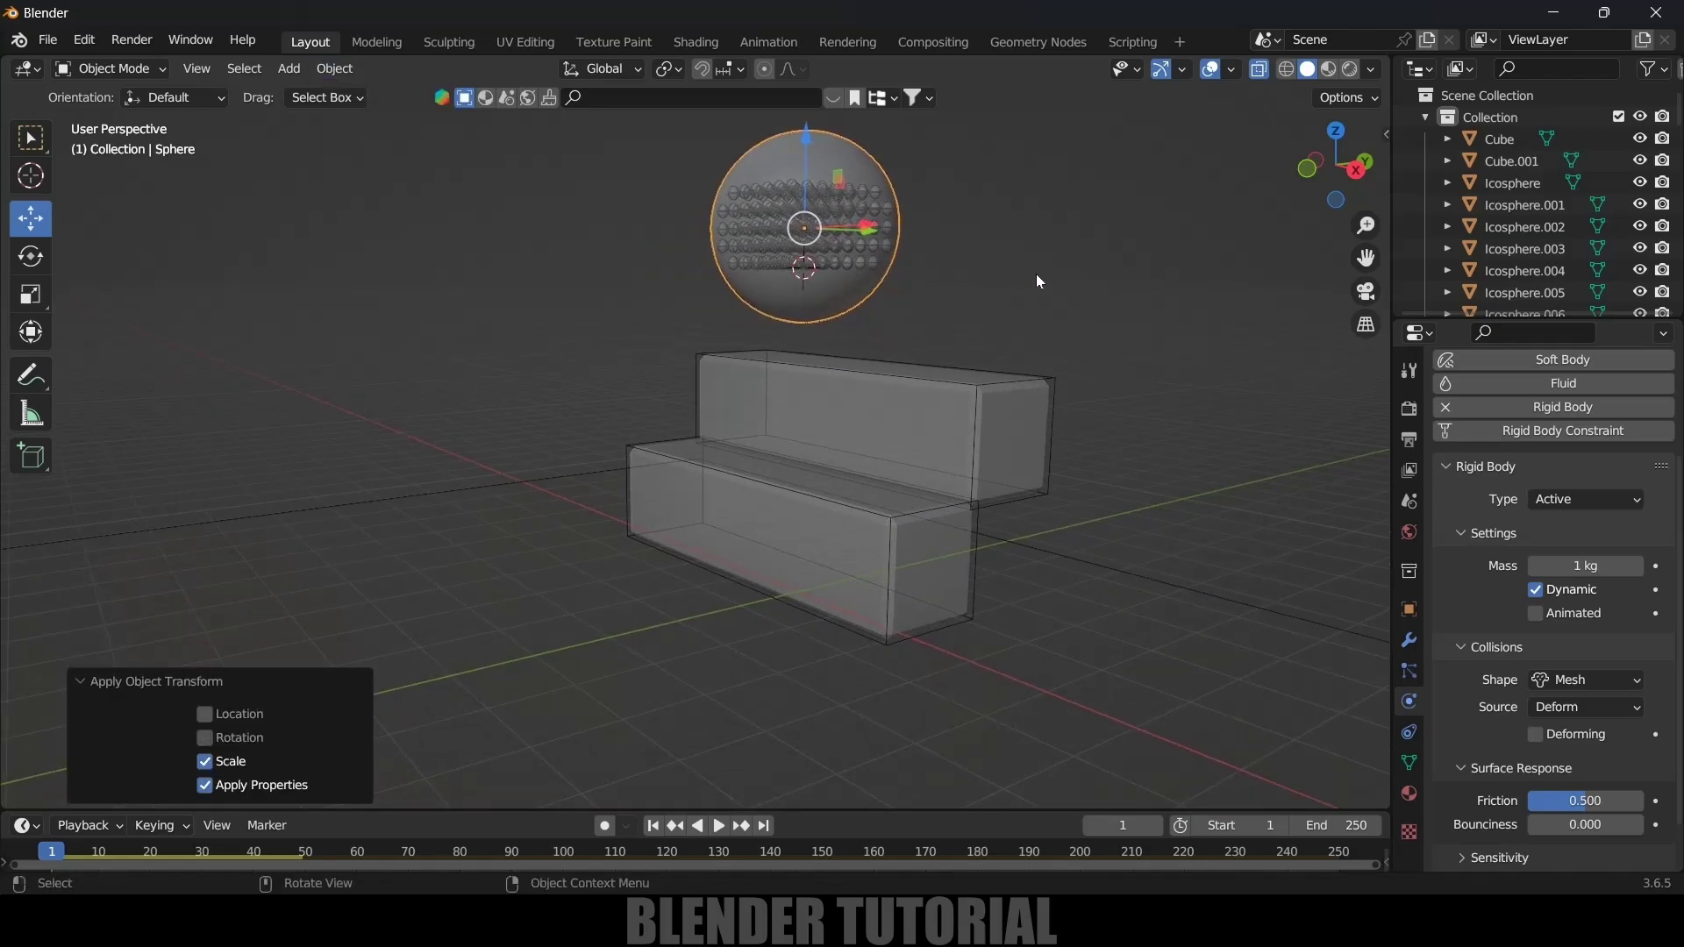
key(space)
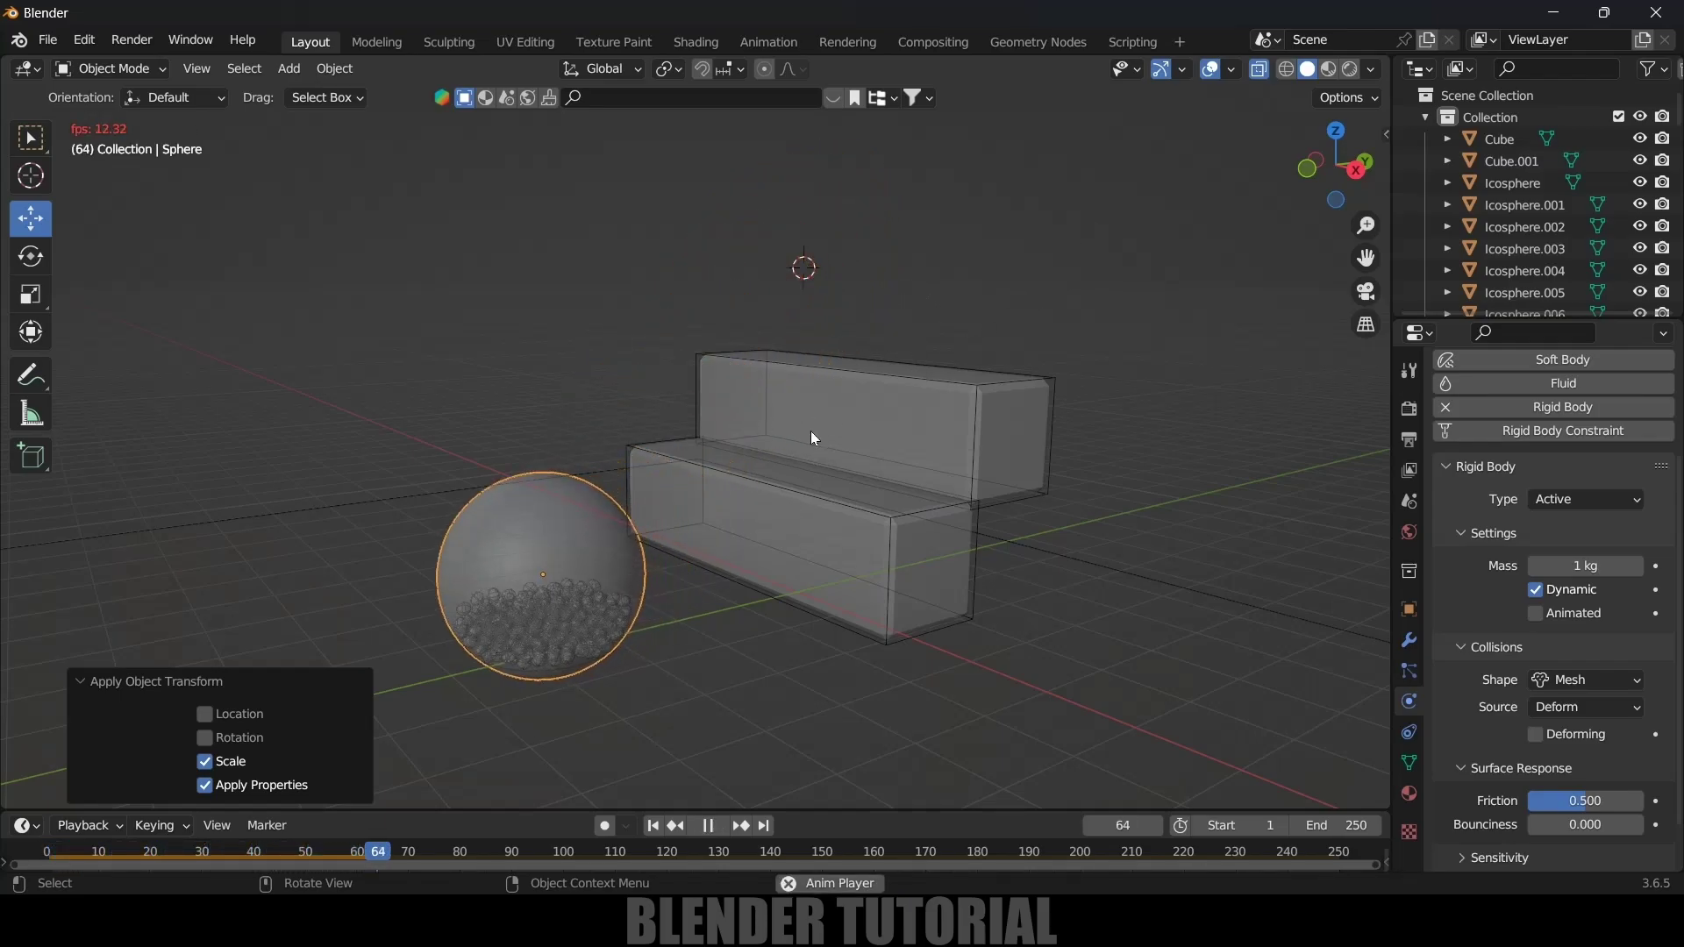
key(Escape)
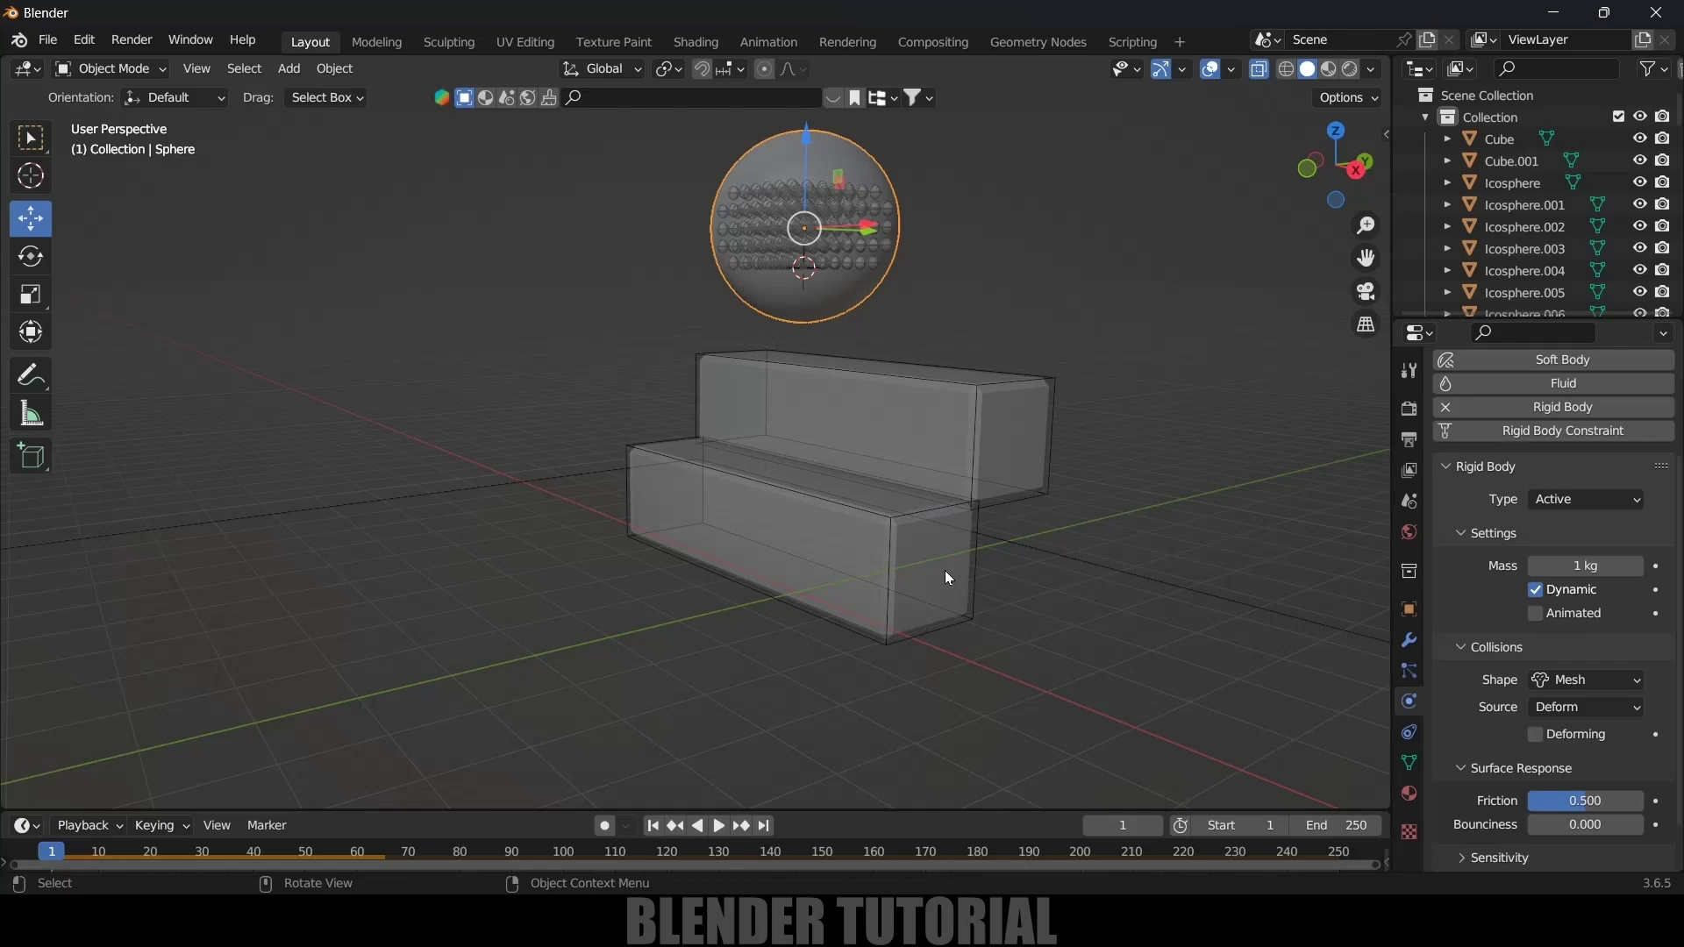
Step: Expand the scene's Rigid Body World settings together with their Cache section
click(1409, 500)
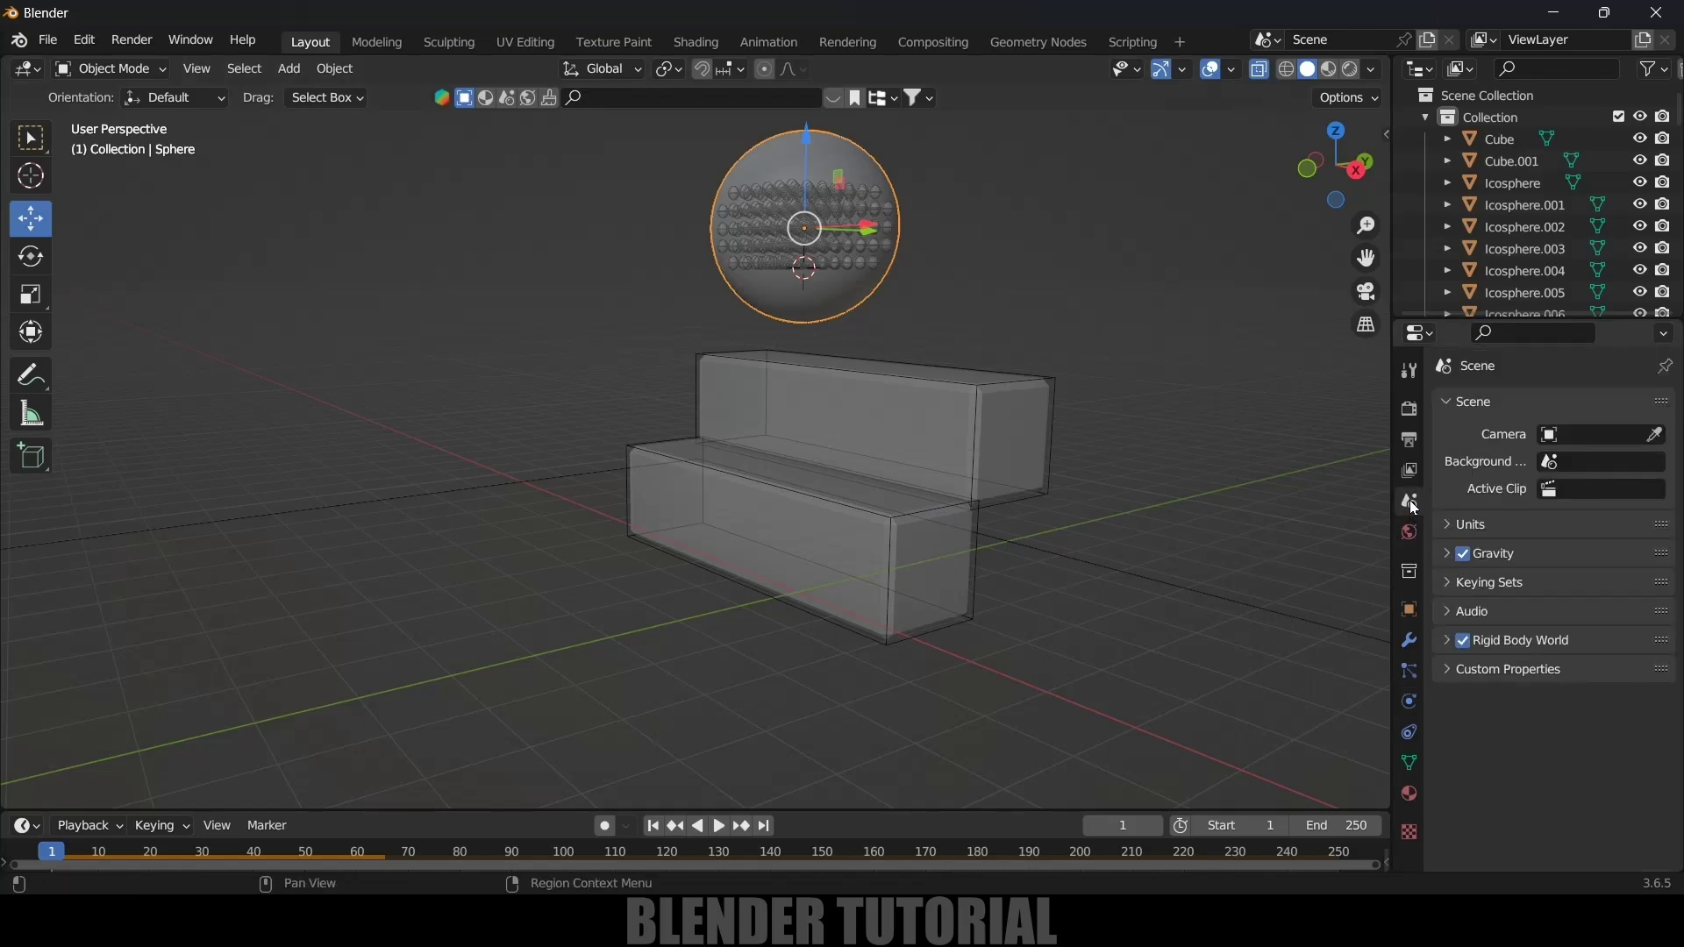
click(1448, 646)
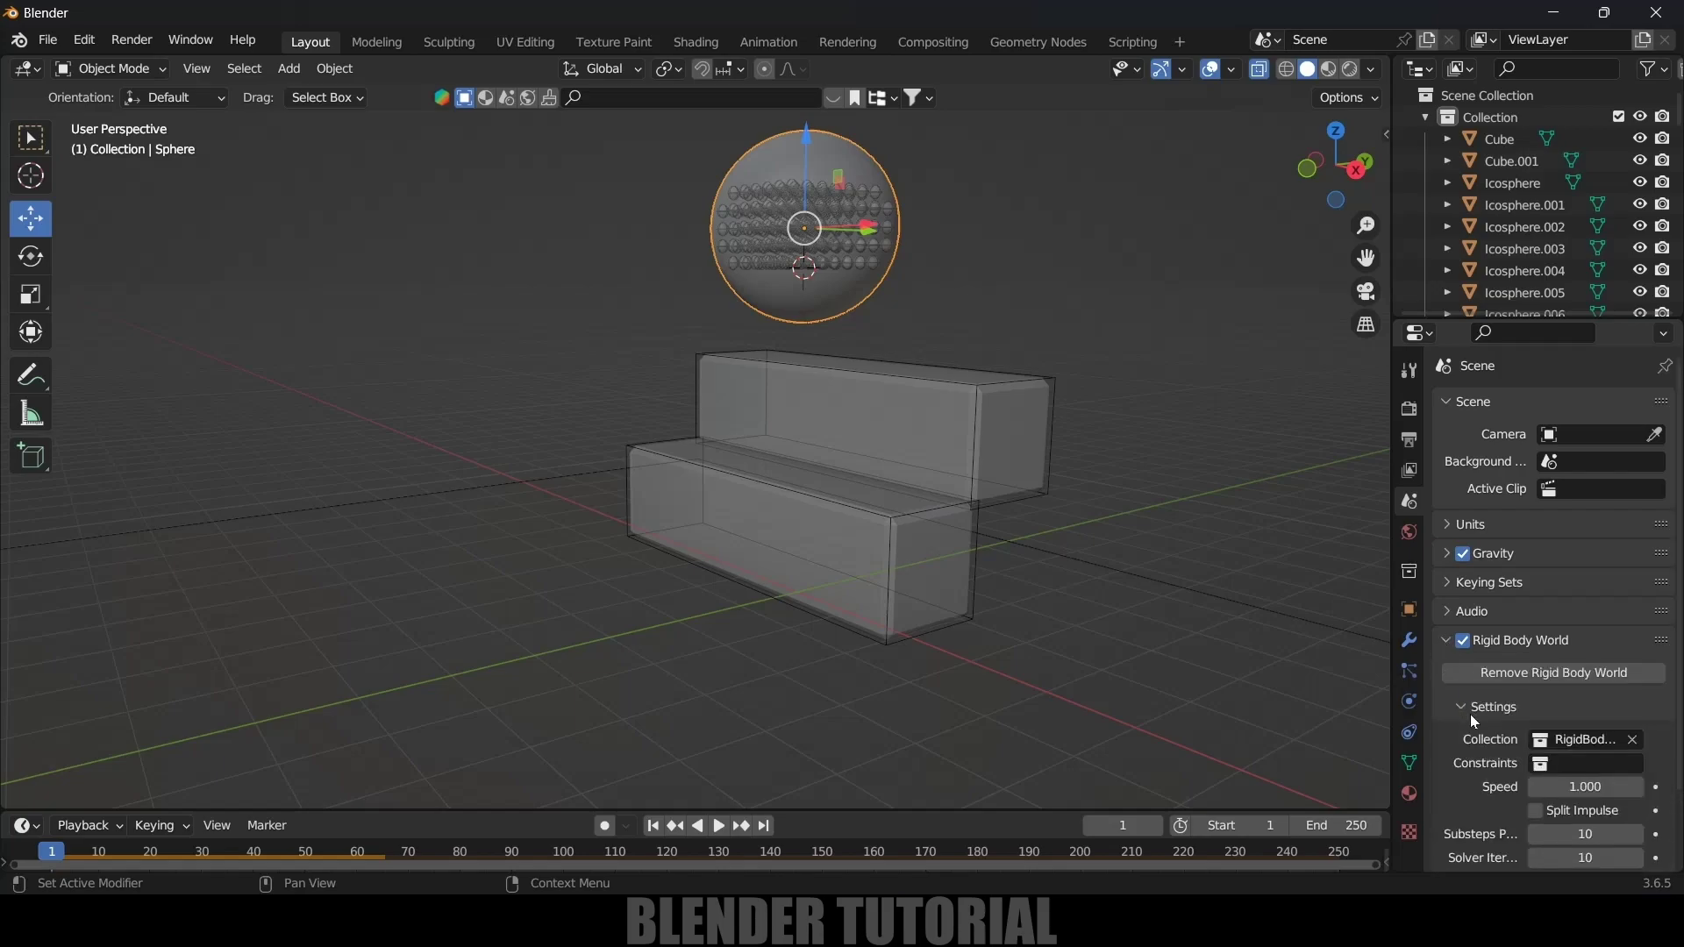
scroll(1470, 714, down, 3)
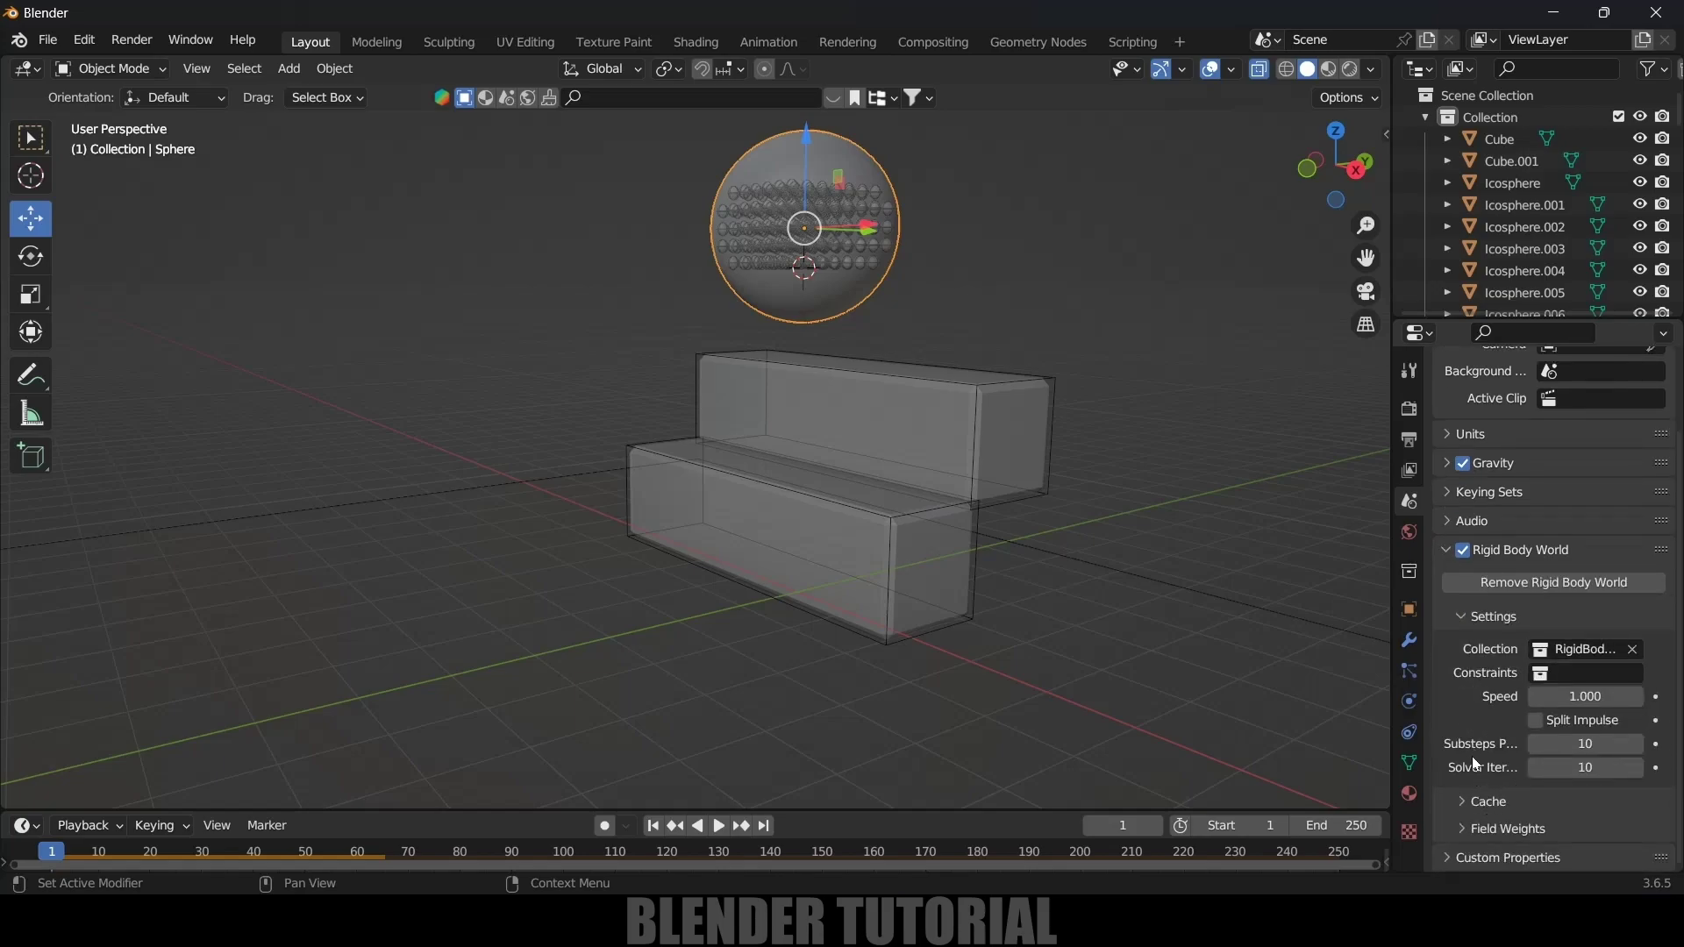
click(1460, 803)
scroll(1460, 738, down, 8)
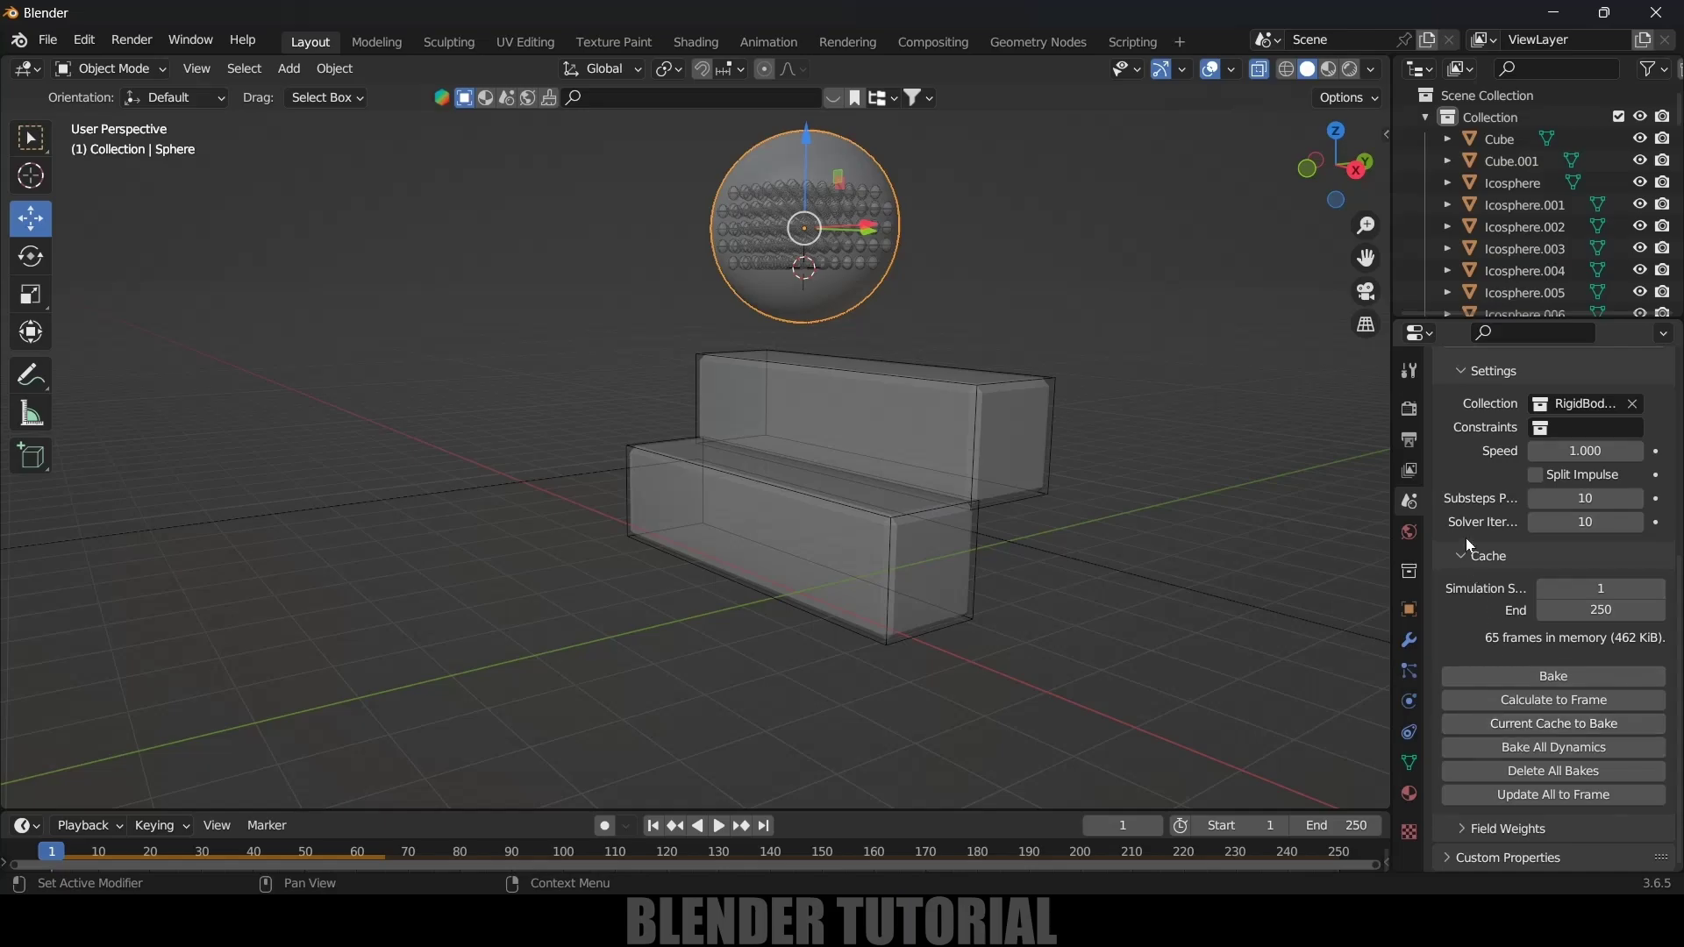
scroll(1470, 544, up, 4)
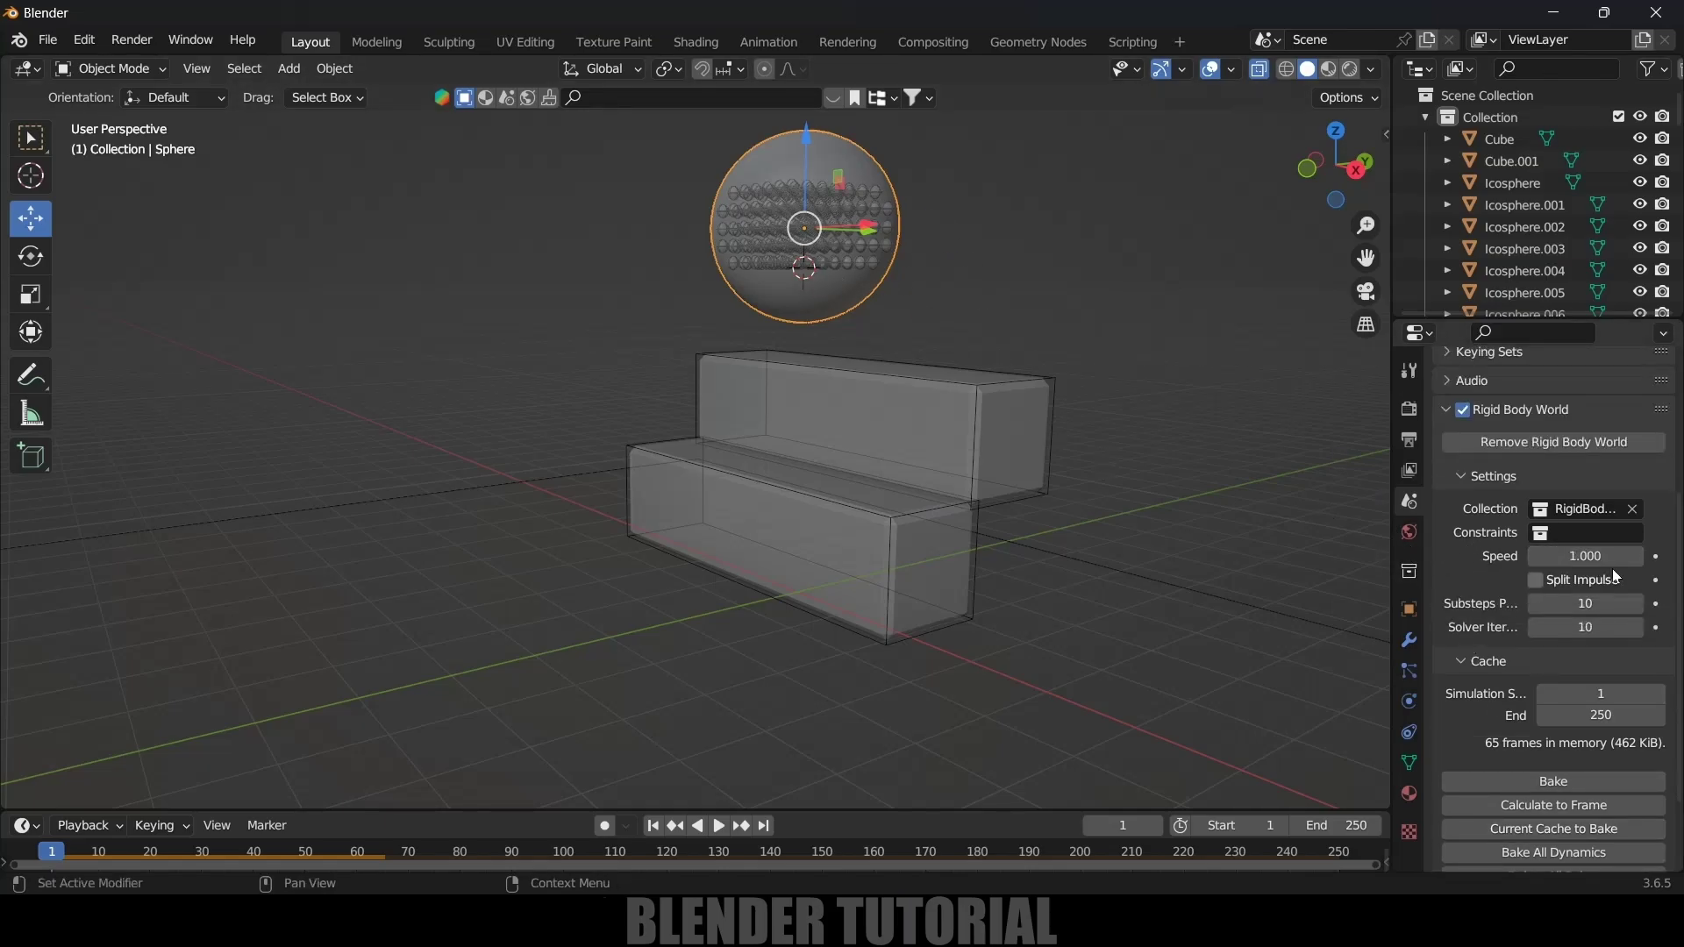
Step: Replay the simulation to judge its rolling speed and return to the first frame
key(space)
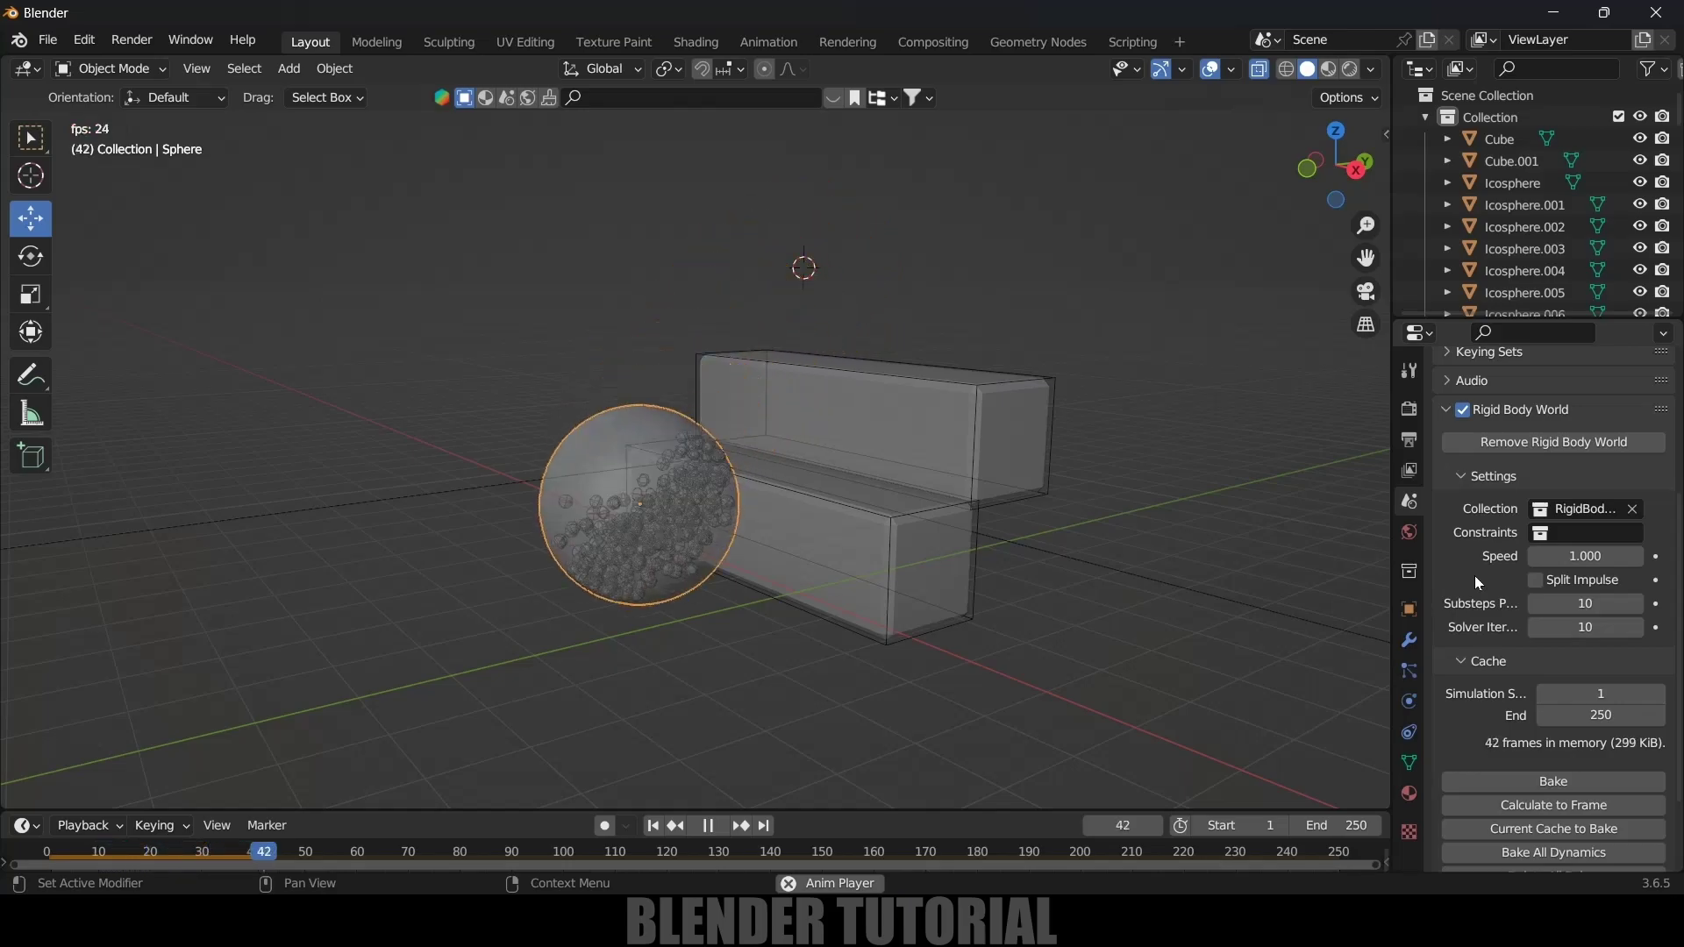
key(space)
click(651, 825)
Step: Set the rigid body world speed to 0.5 and play the simulation to check the slower motion
click(1552, 556)
text(0.5)
key(Return)
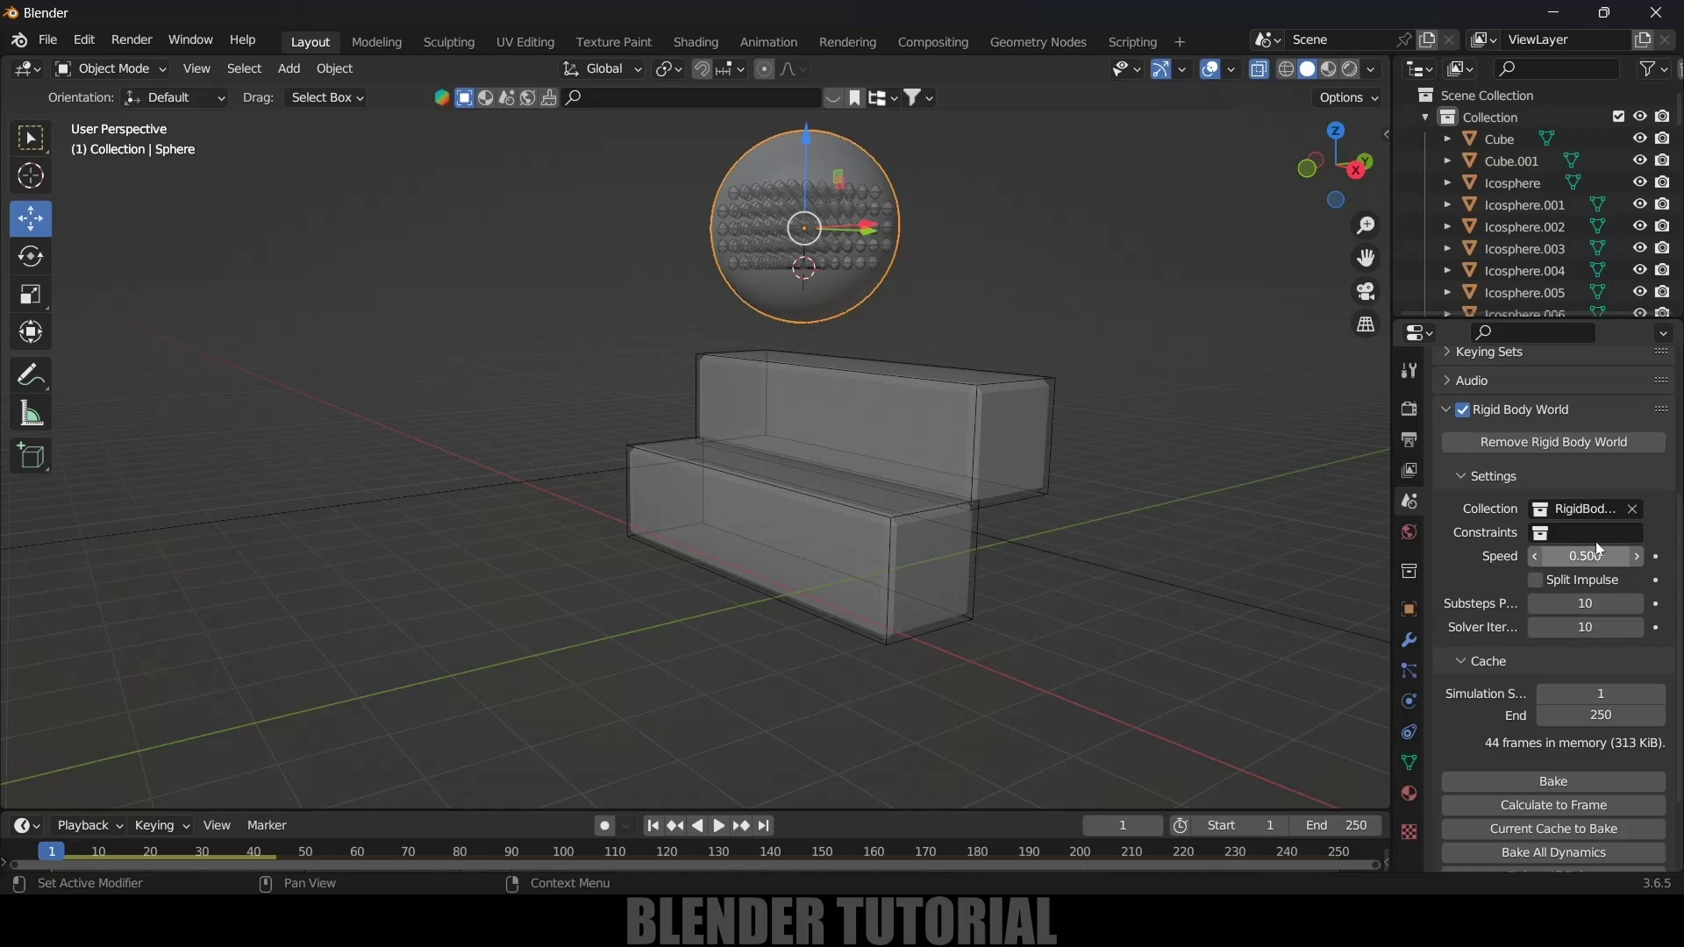
key(space)
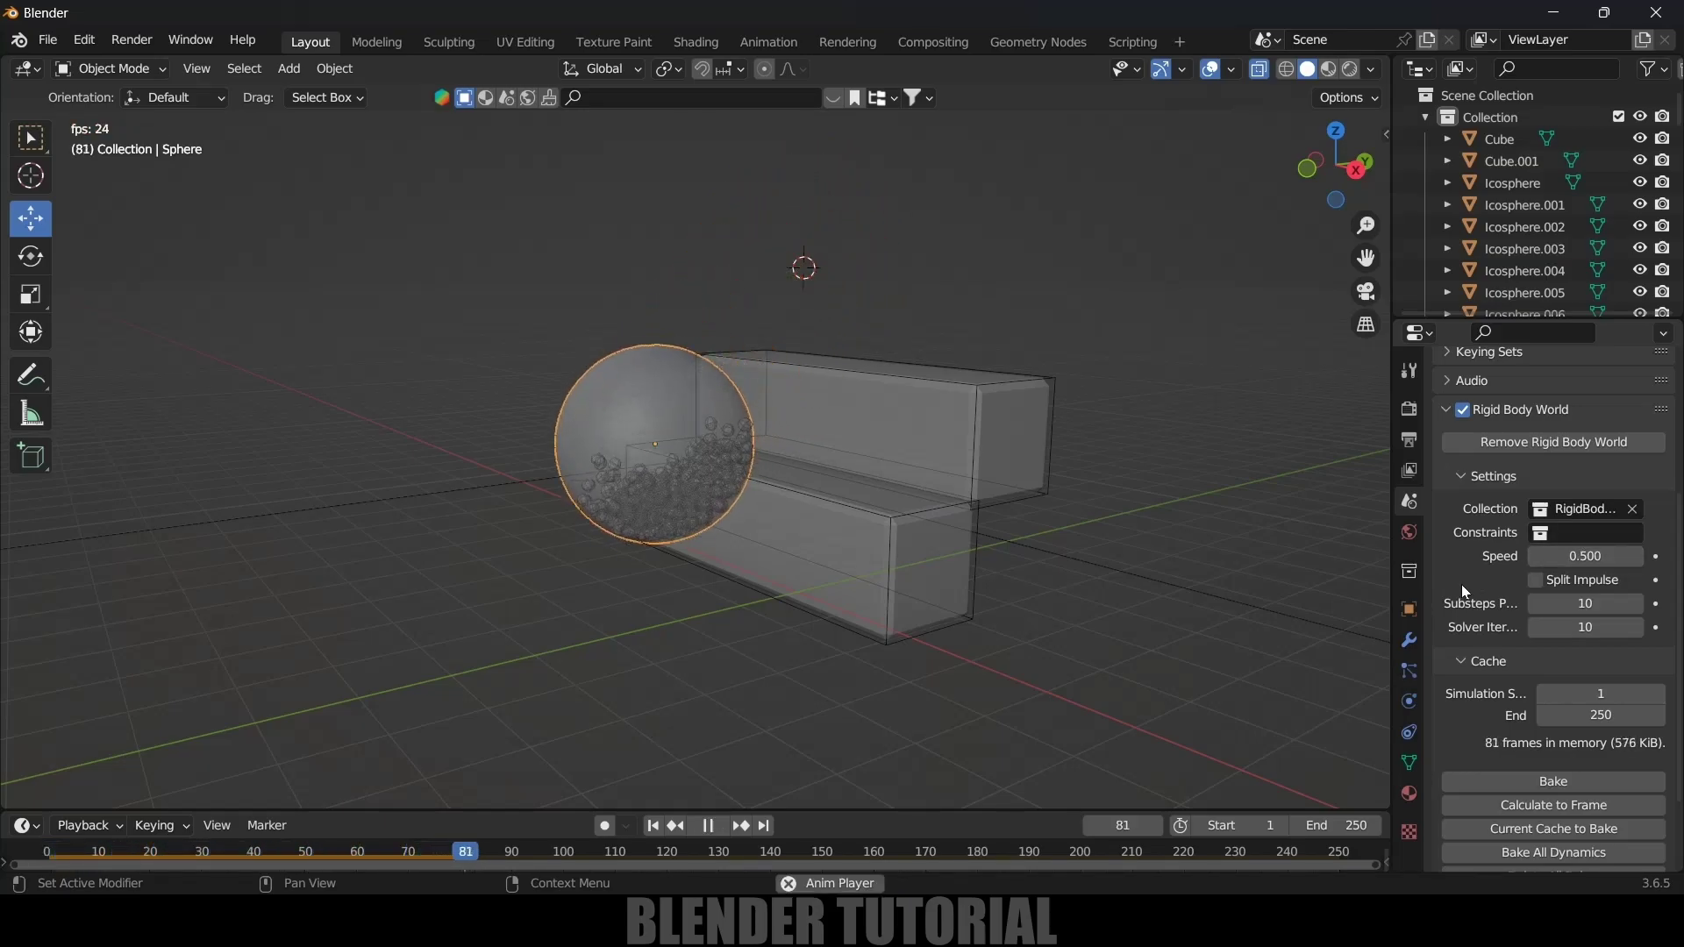
key(space)
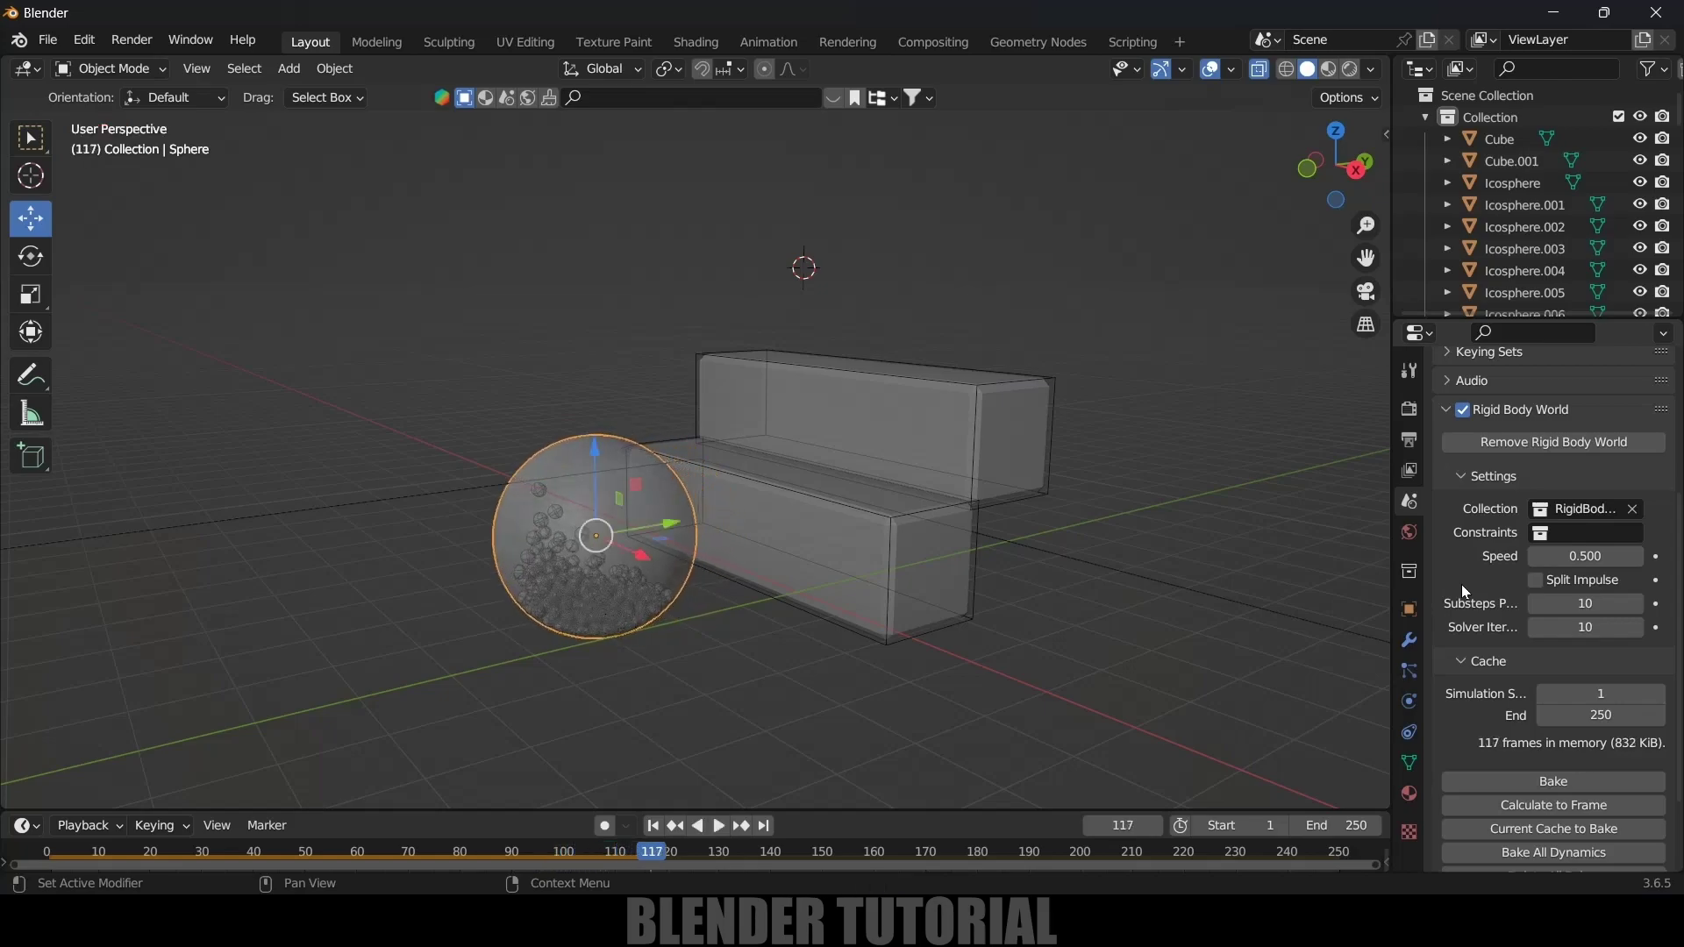
Step: Set the end frame of the rigid body simulation cache to 350
scroll(1518, 584, down, 3)
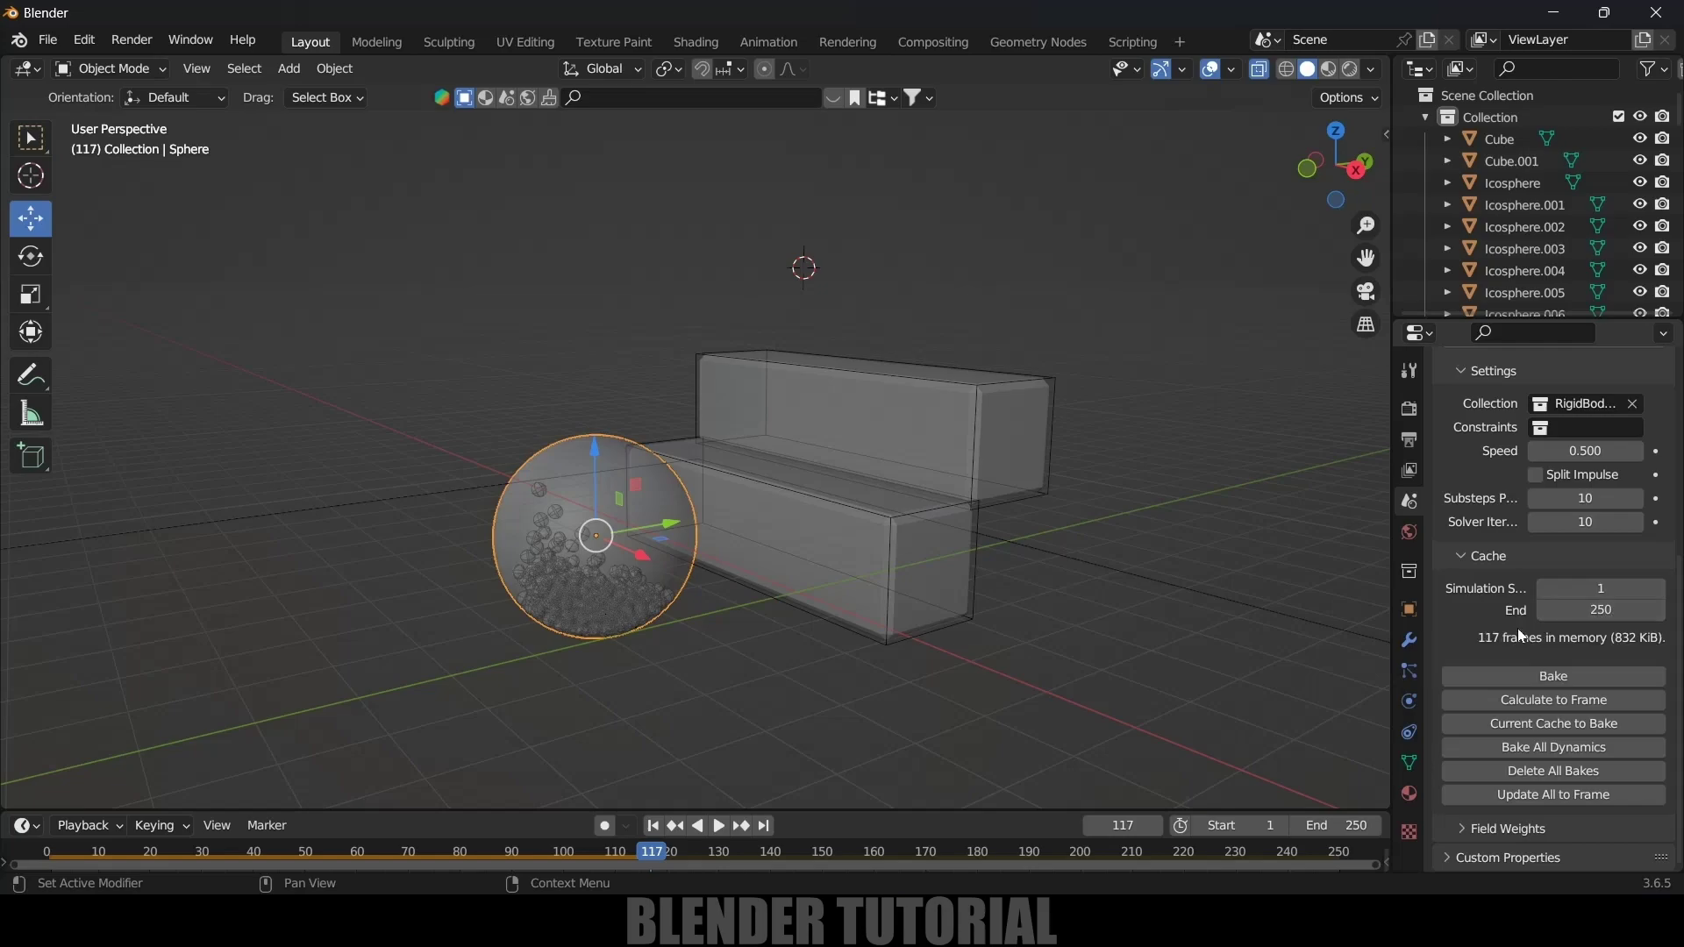
click(1597, 610)
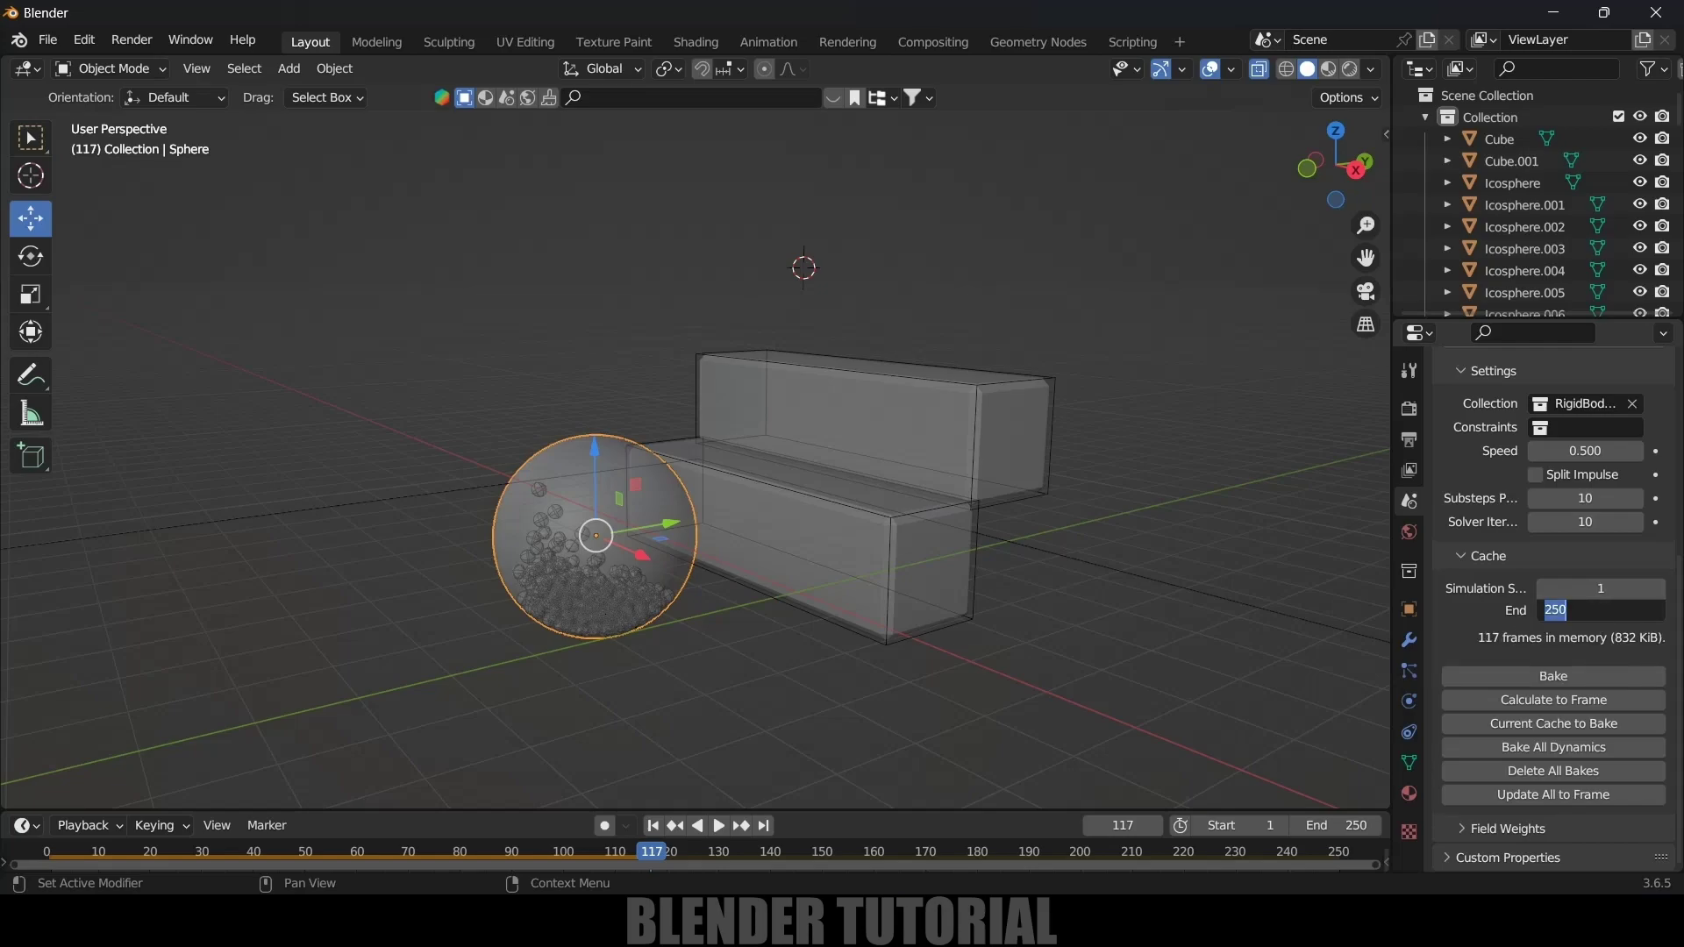
text(35)
key(Return)
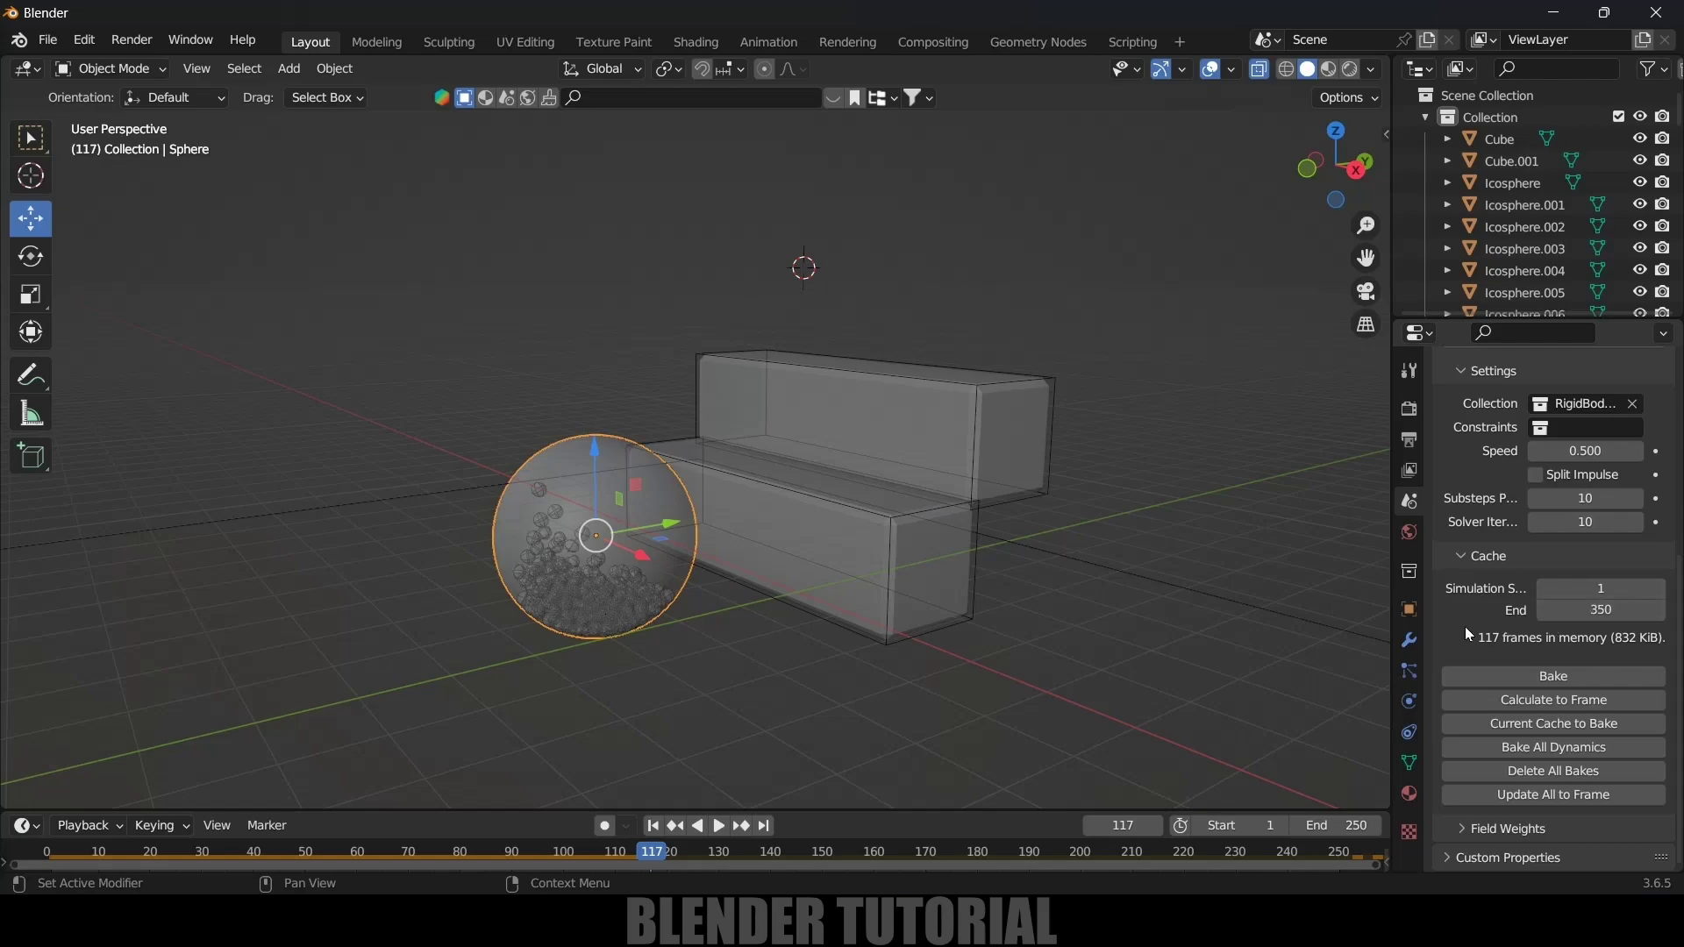
Step: Set both the rigid body cache's end frame and the scene's end frame to 200
click(1598, 610)
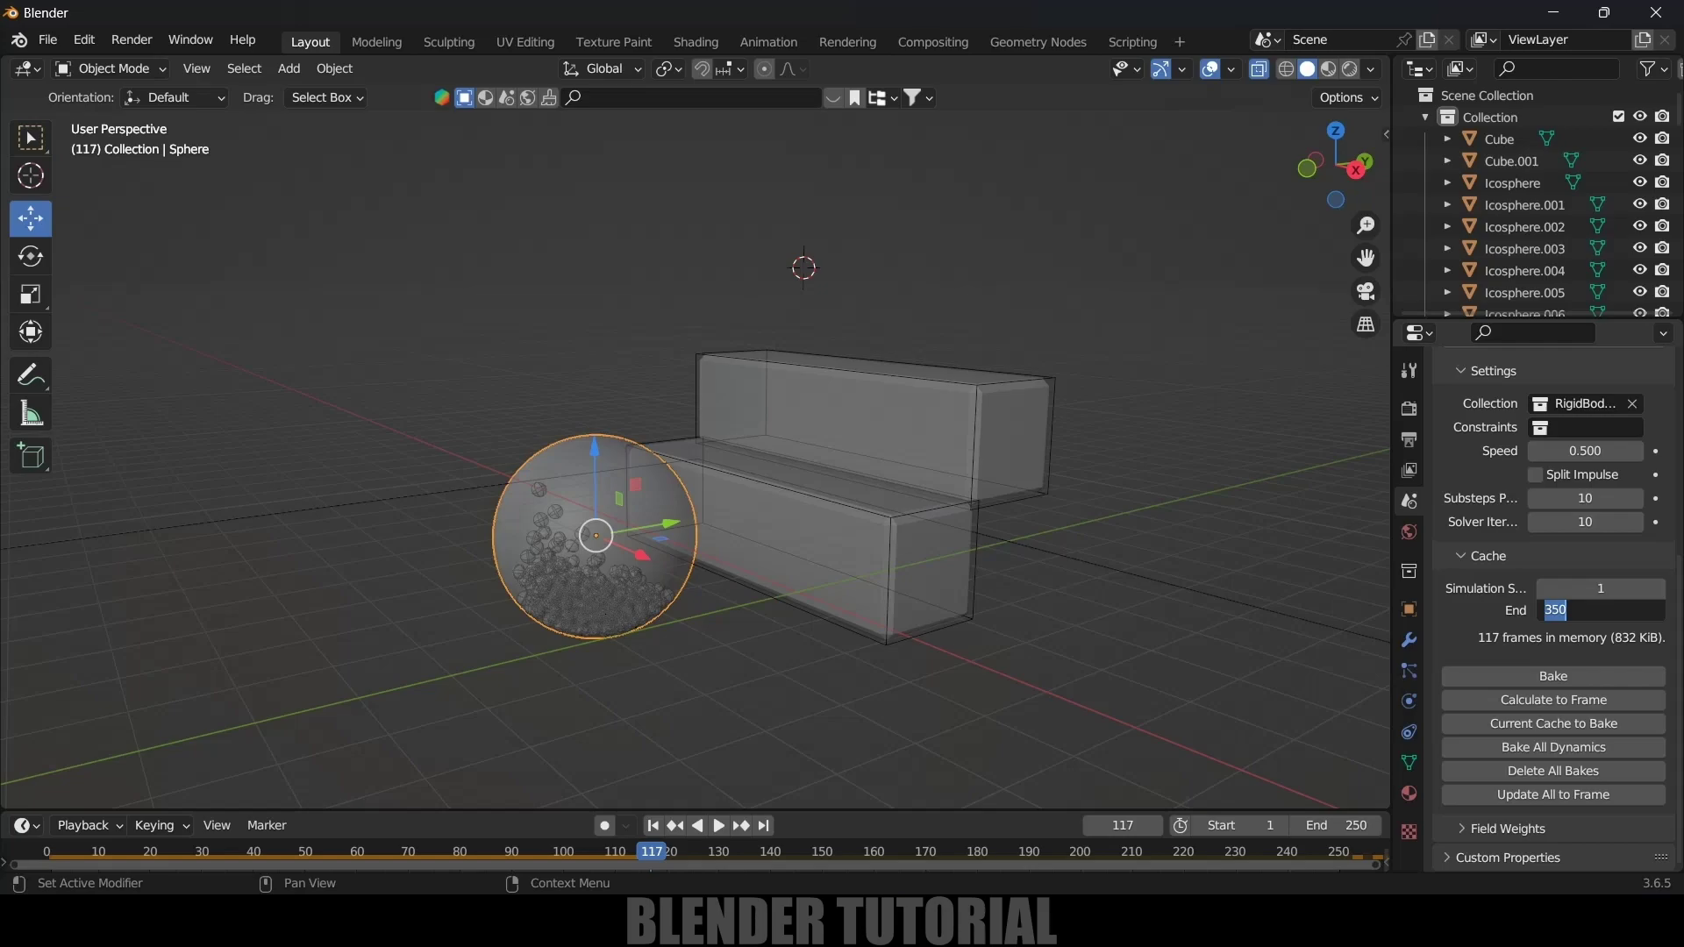
text(200)
key(Return)
click(1338, 825)
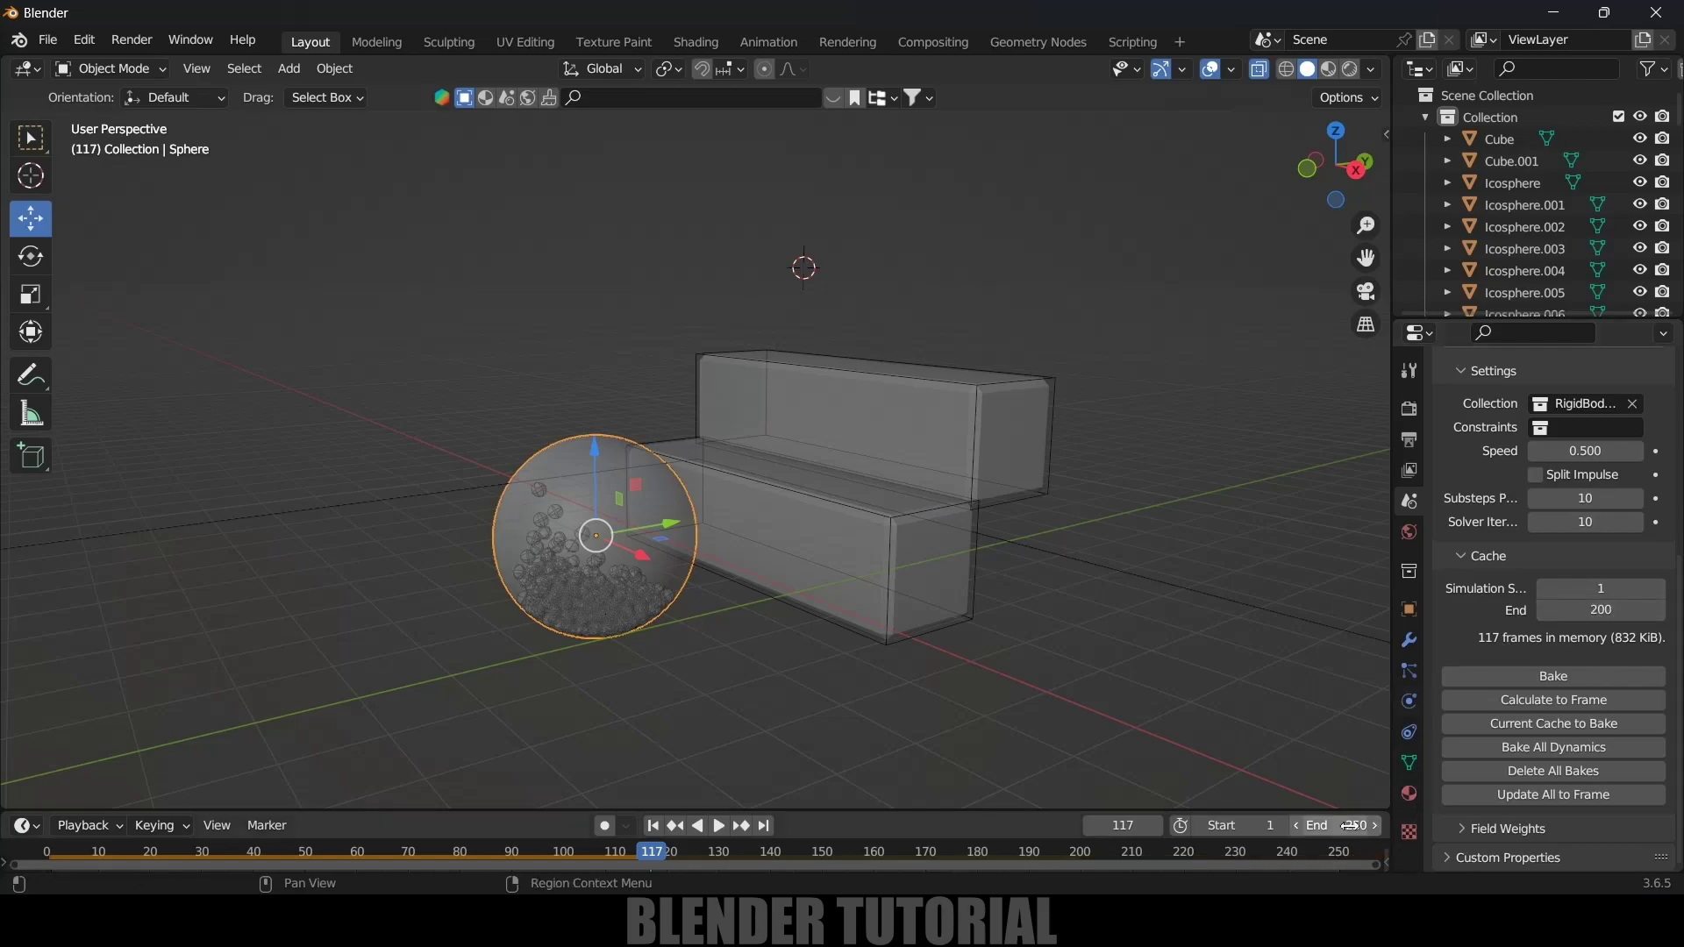
text(200)
key(Return)
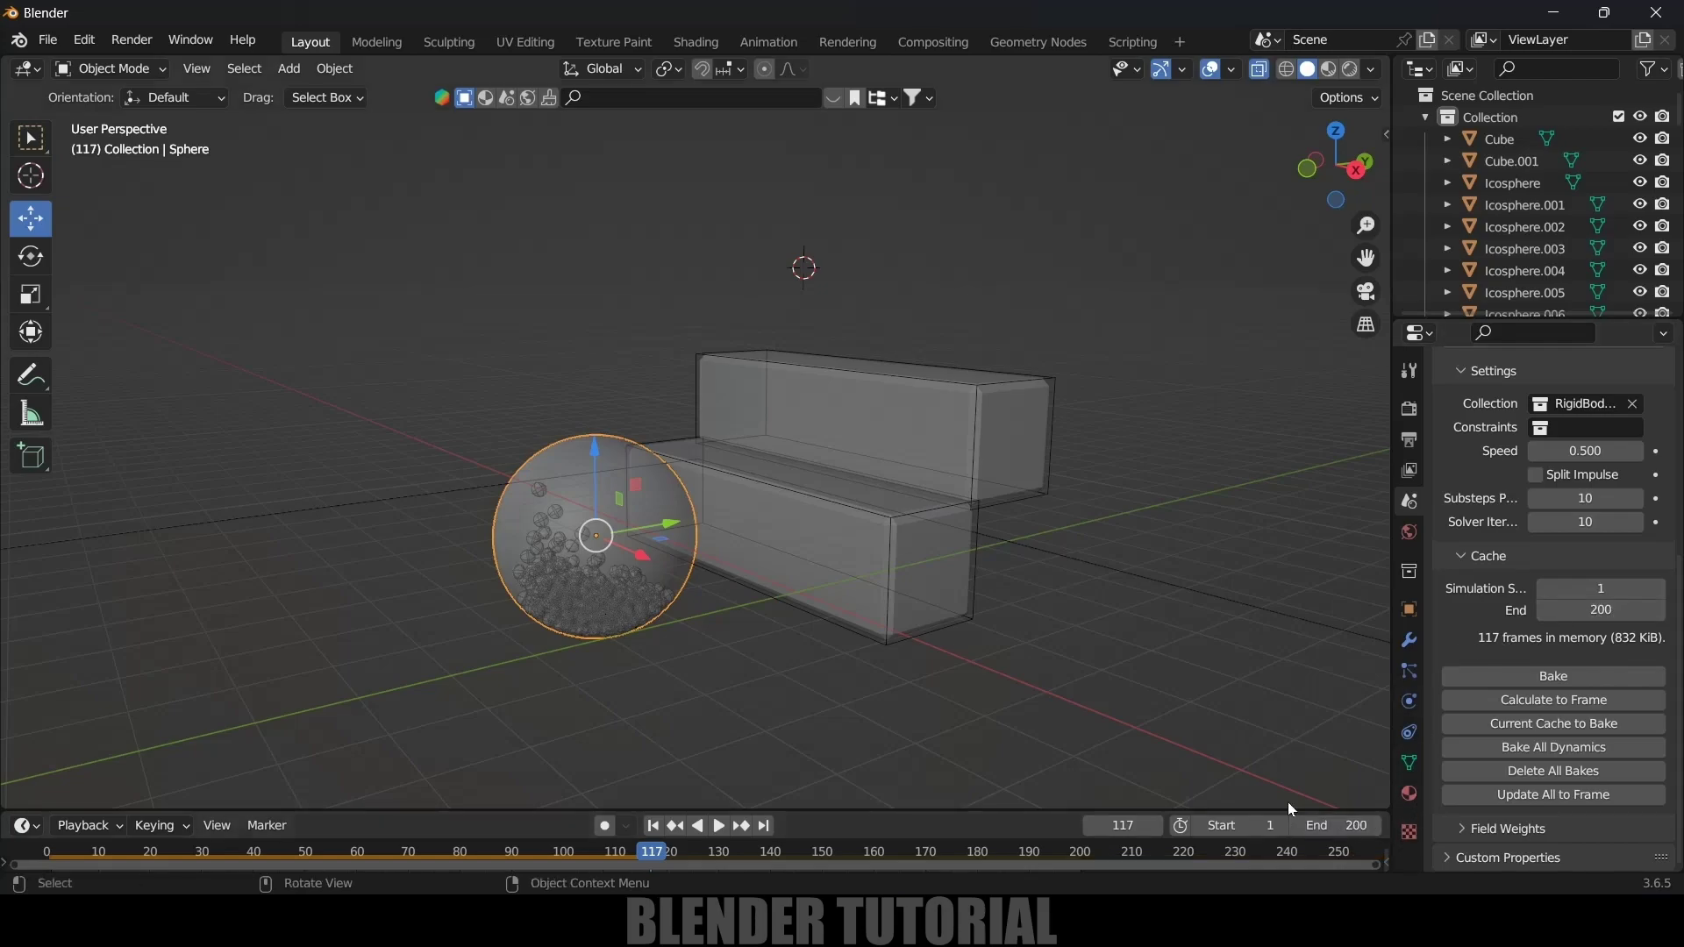
Step: Bake the rigid body simulation and play back the baked result from the first frame
click(1549, 673)
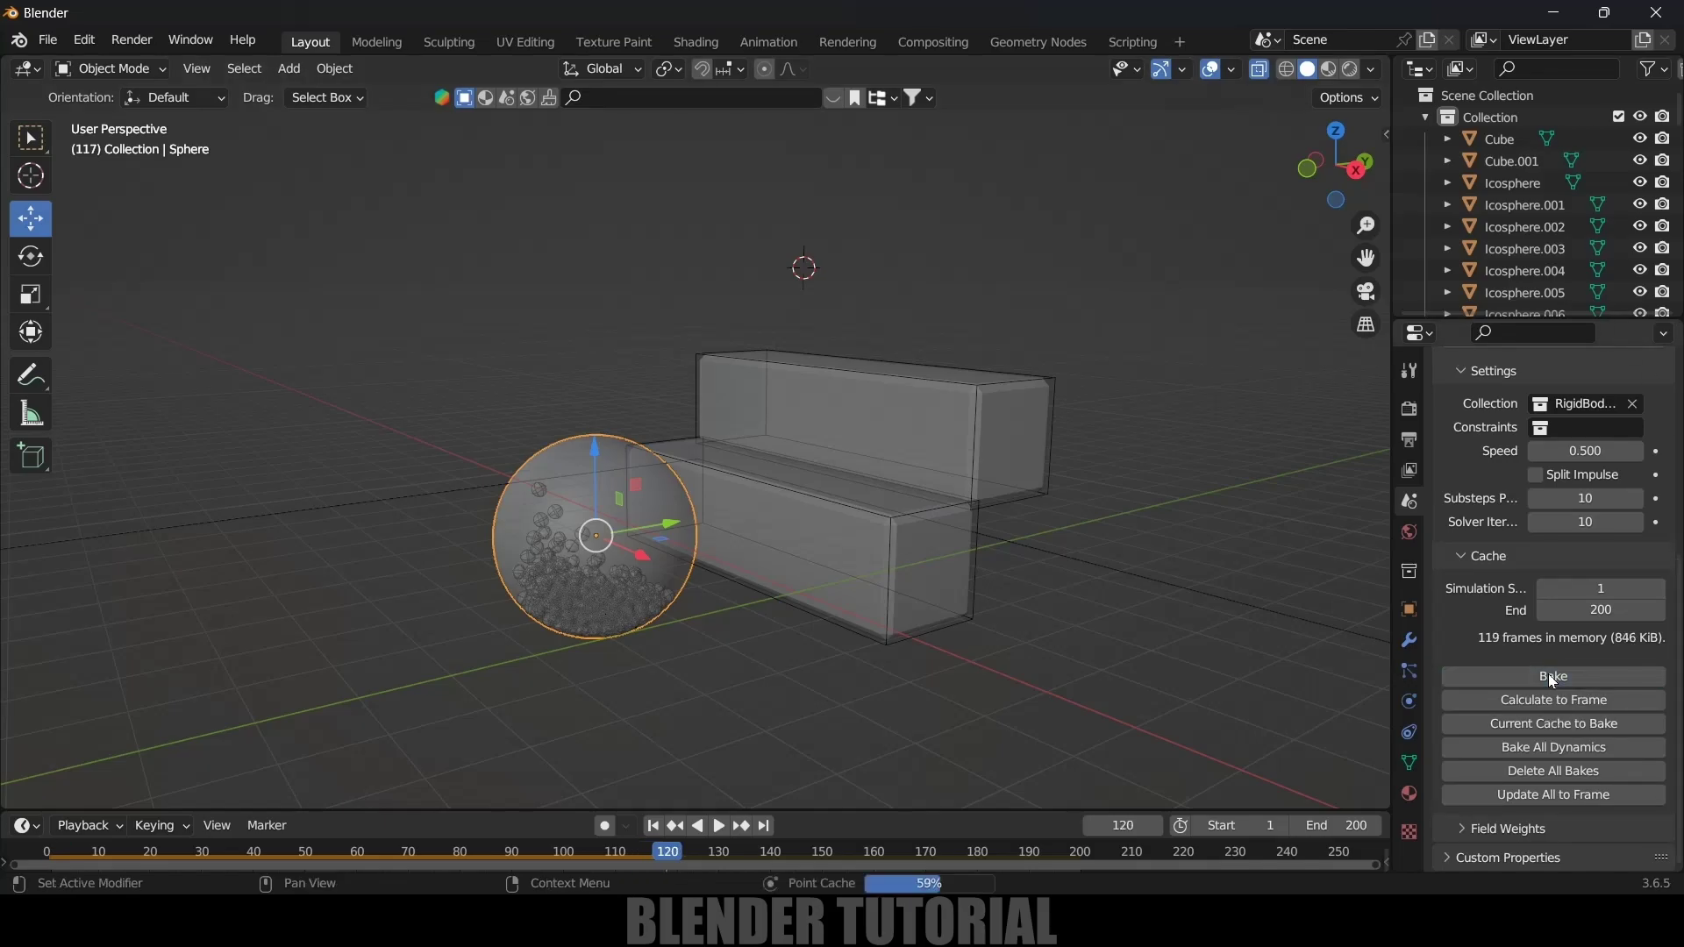
click(653, 825)
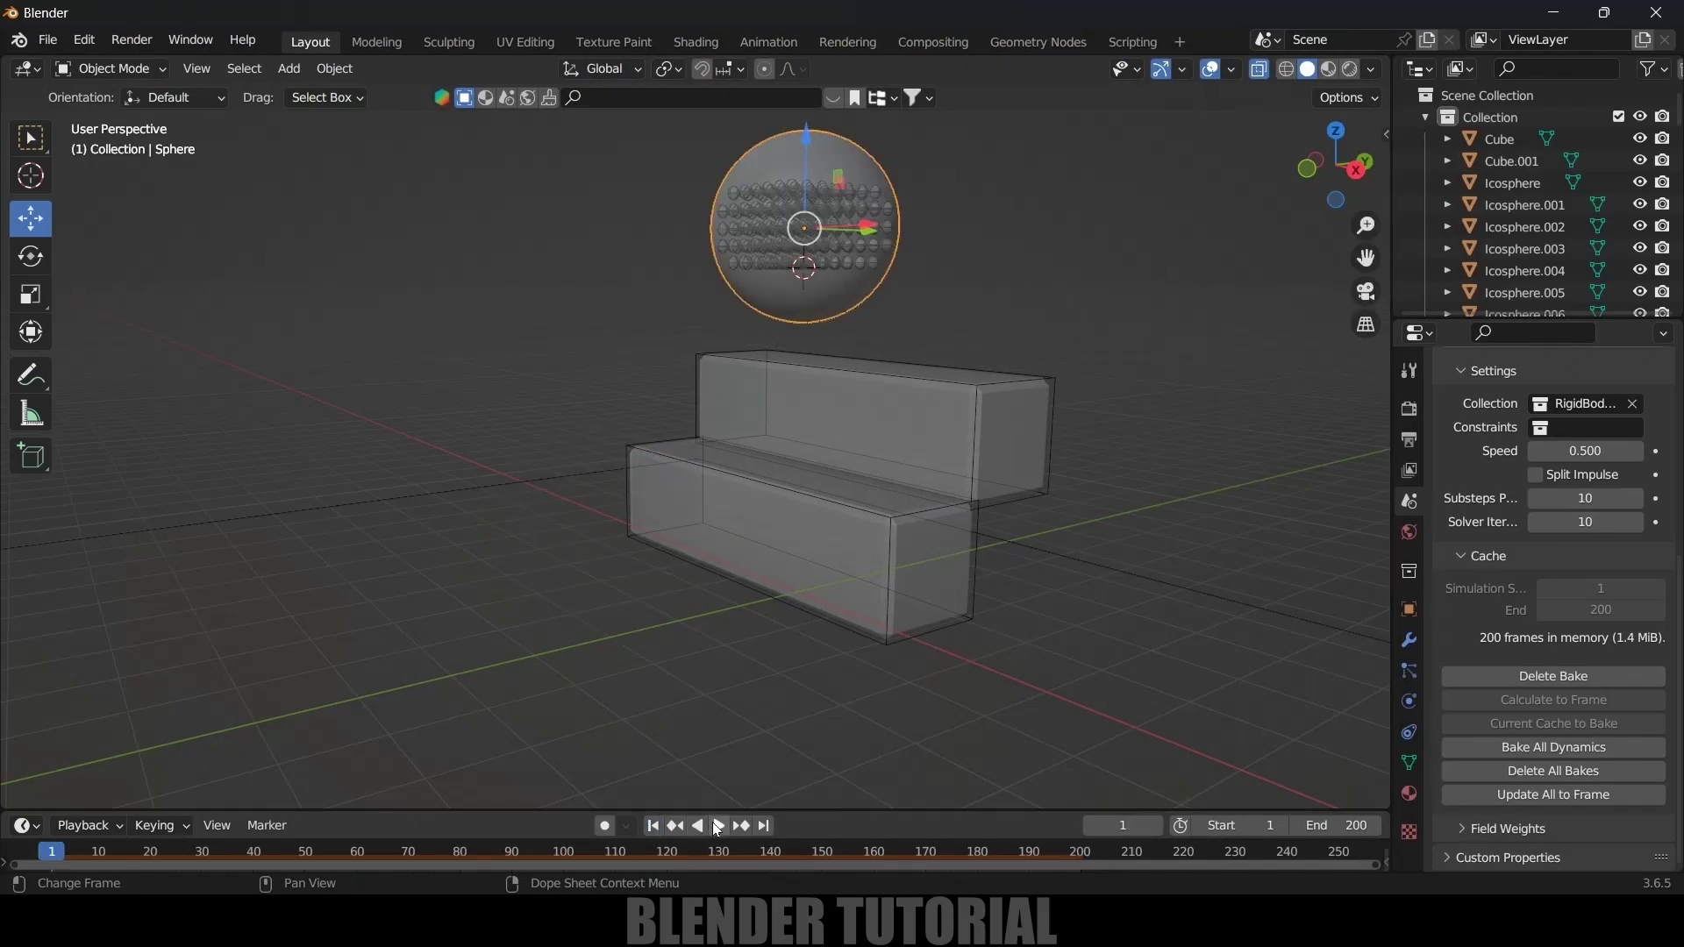
click(709, 825)
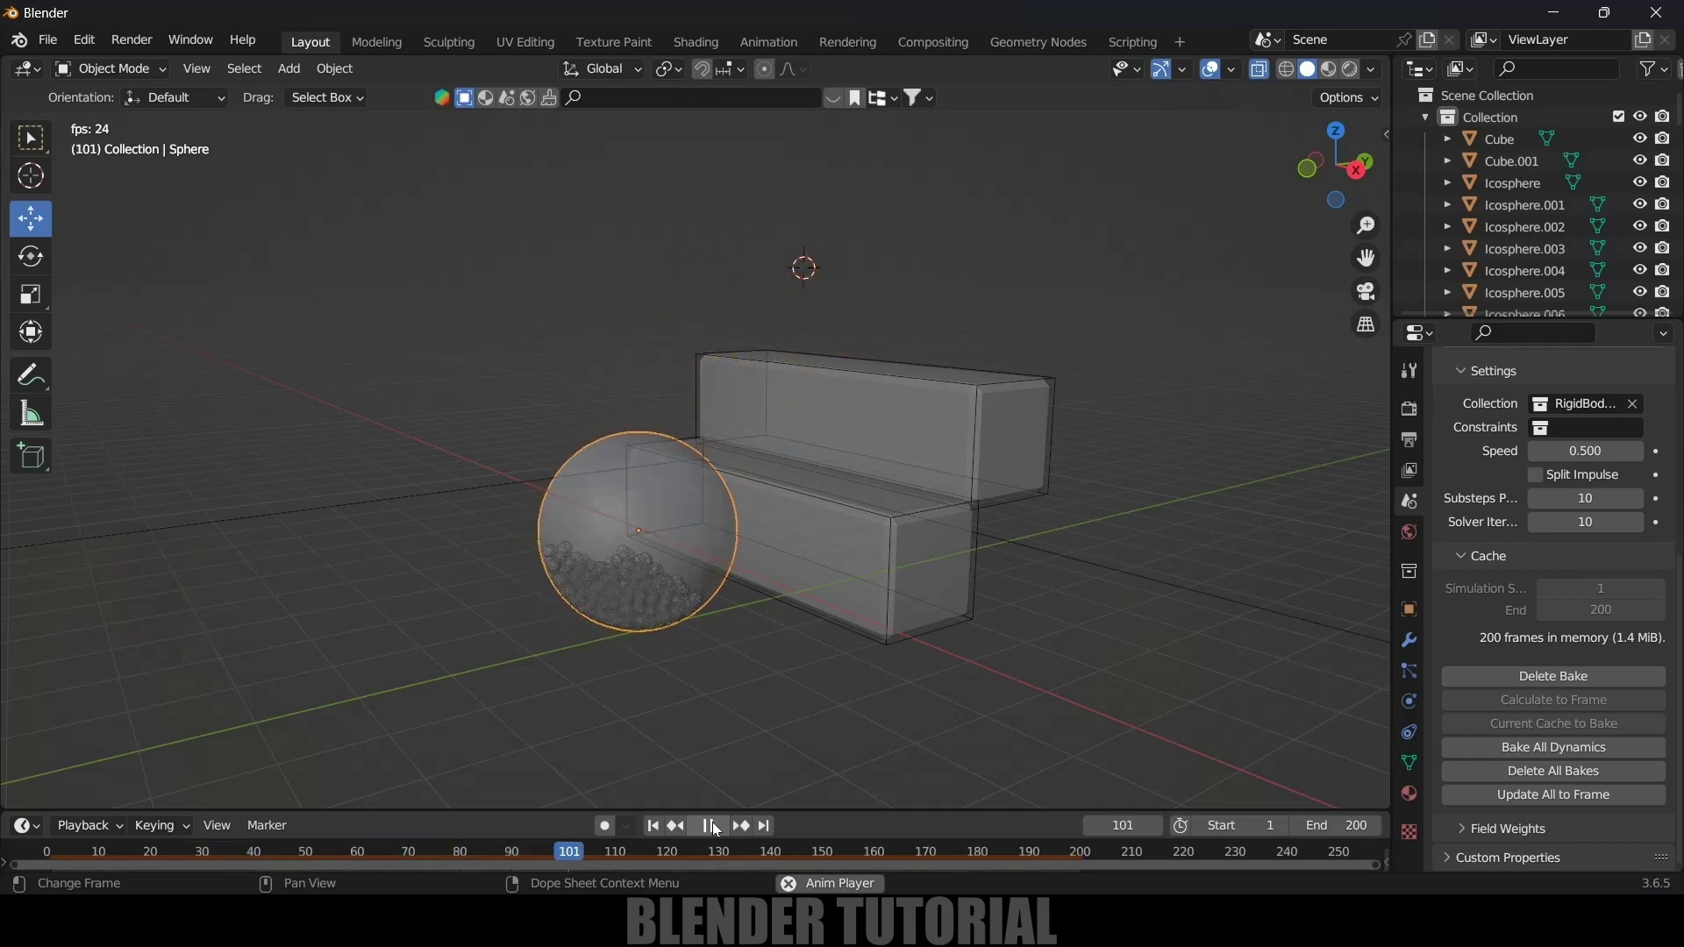
click(709, 825)
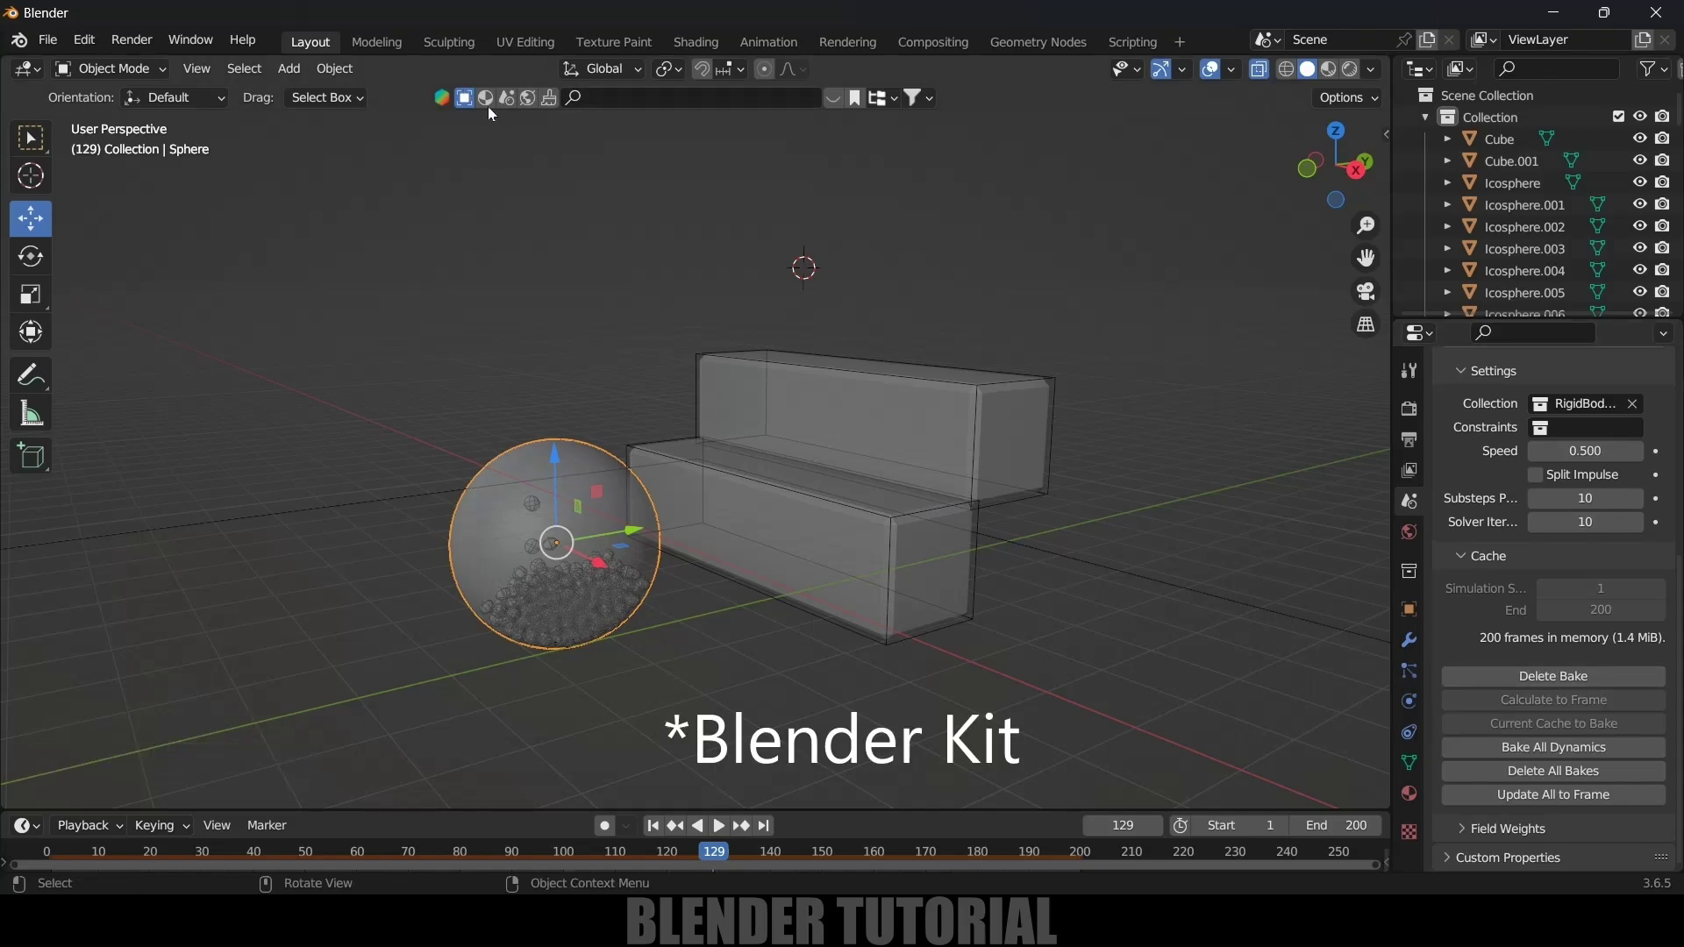
Step: Show the viewport in Material Preview shading and search the BlenderKit materials for "glass"
click(1328, 68)
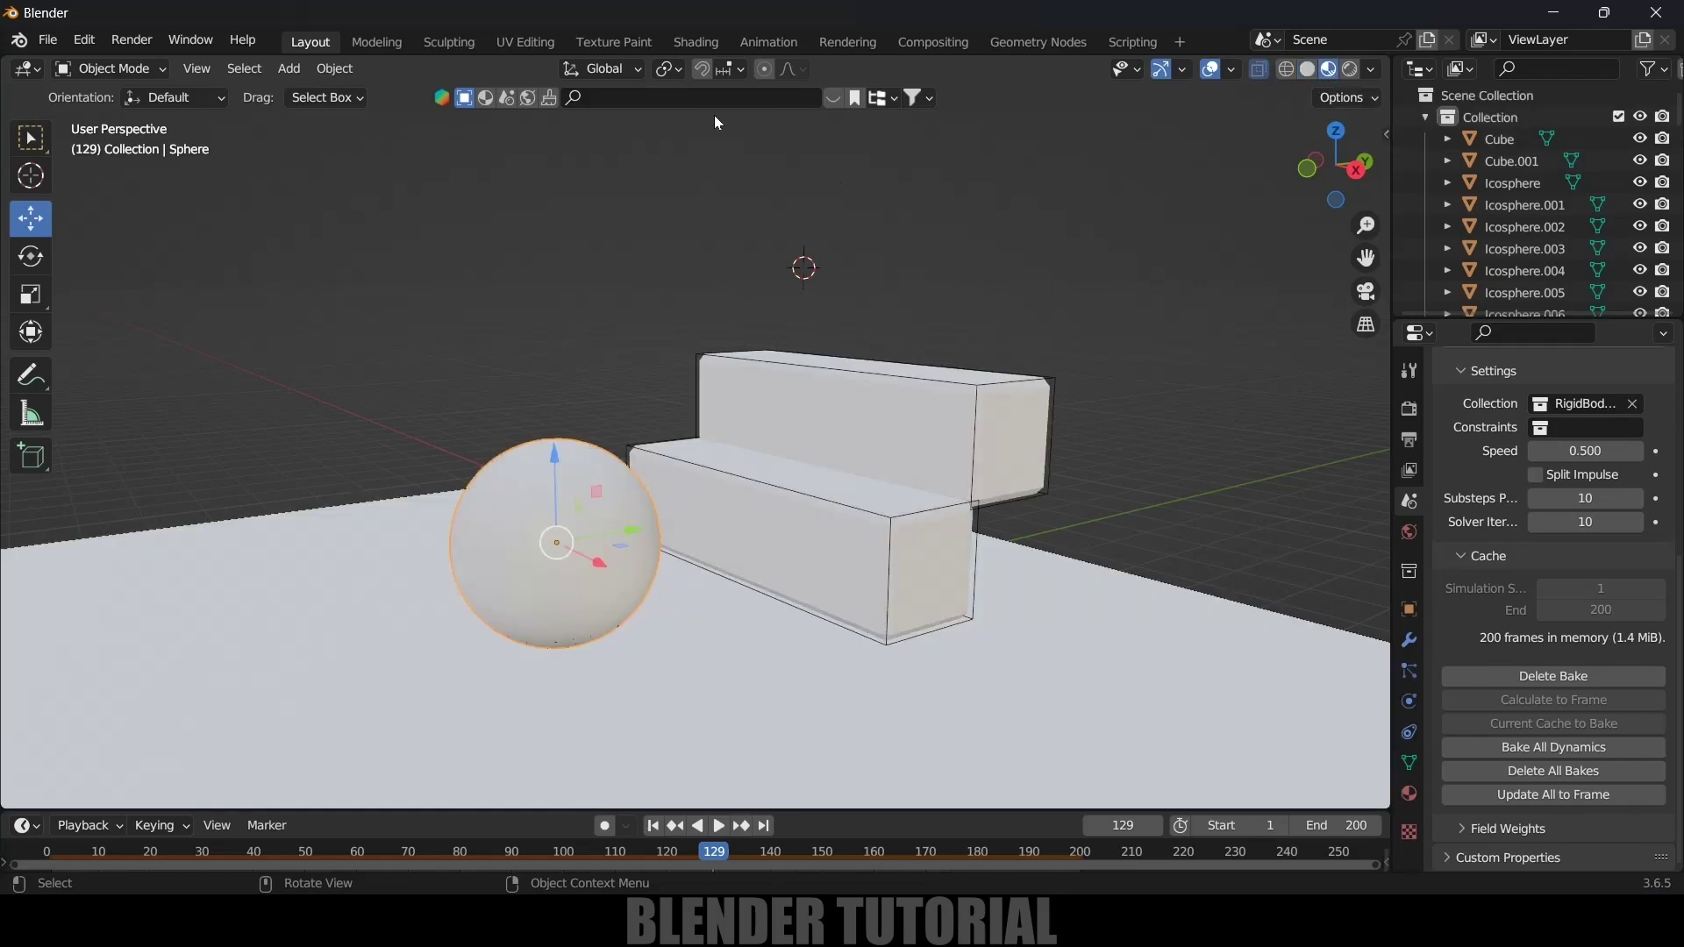
click(487, 97)
text(ss)
click(835, 97)
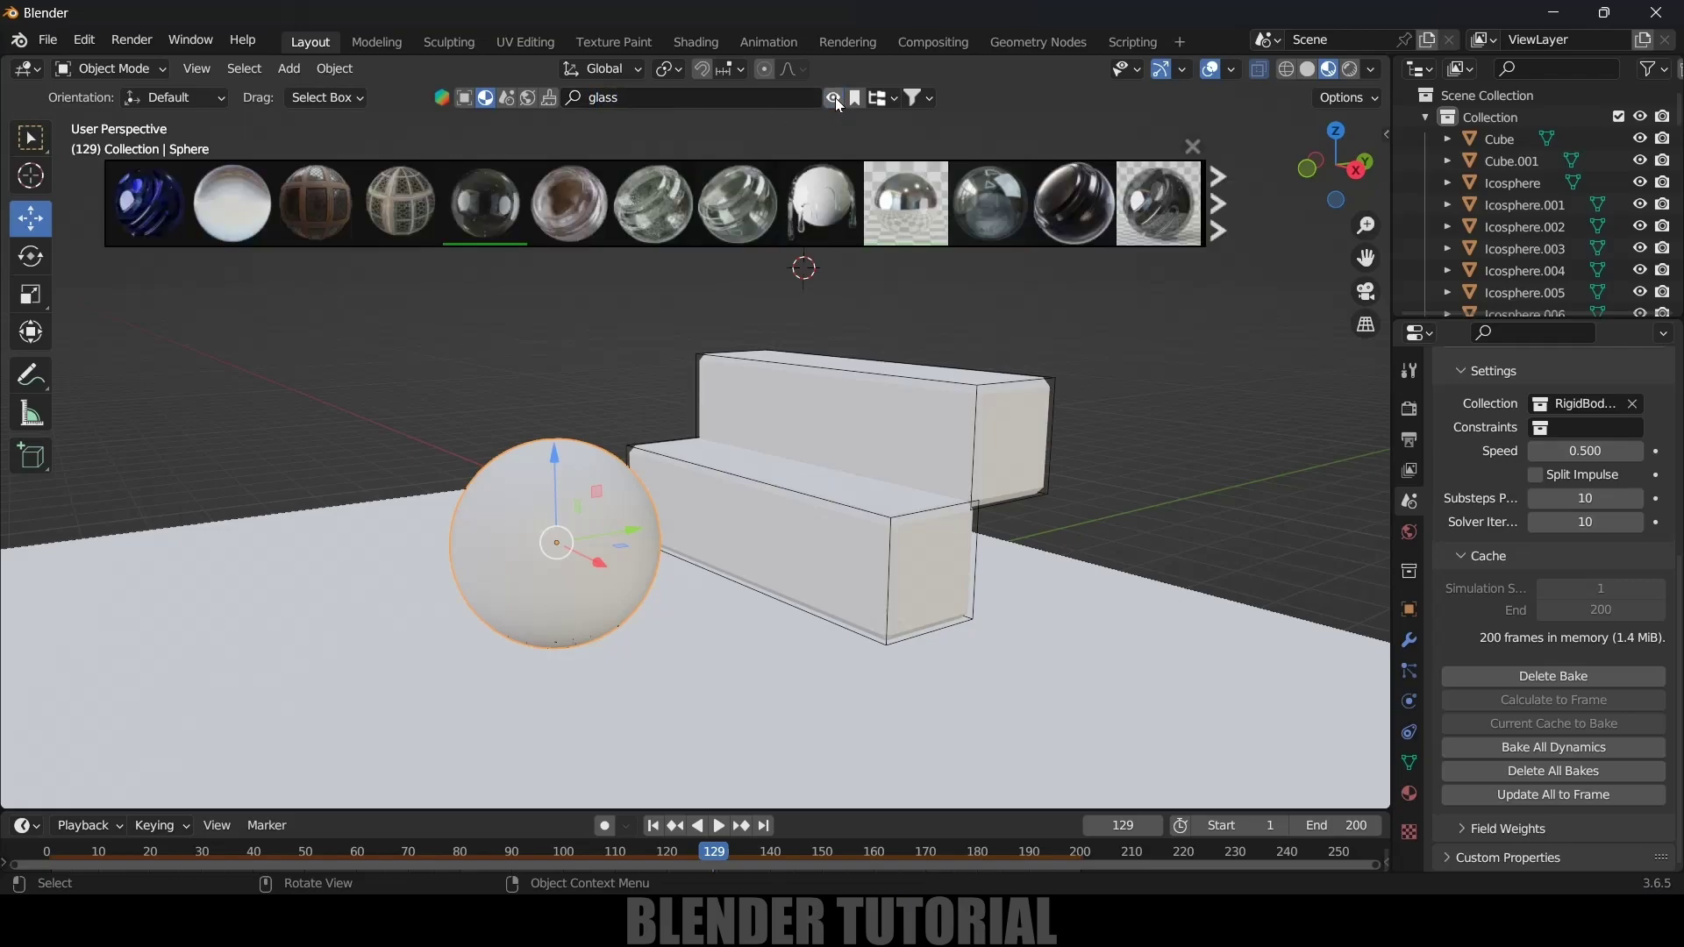
Step: Browse further through the glass materials and apply the clear one previewed on a cube to the large sphere
mouse_move(730, 166)
click(1216, 196)
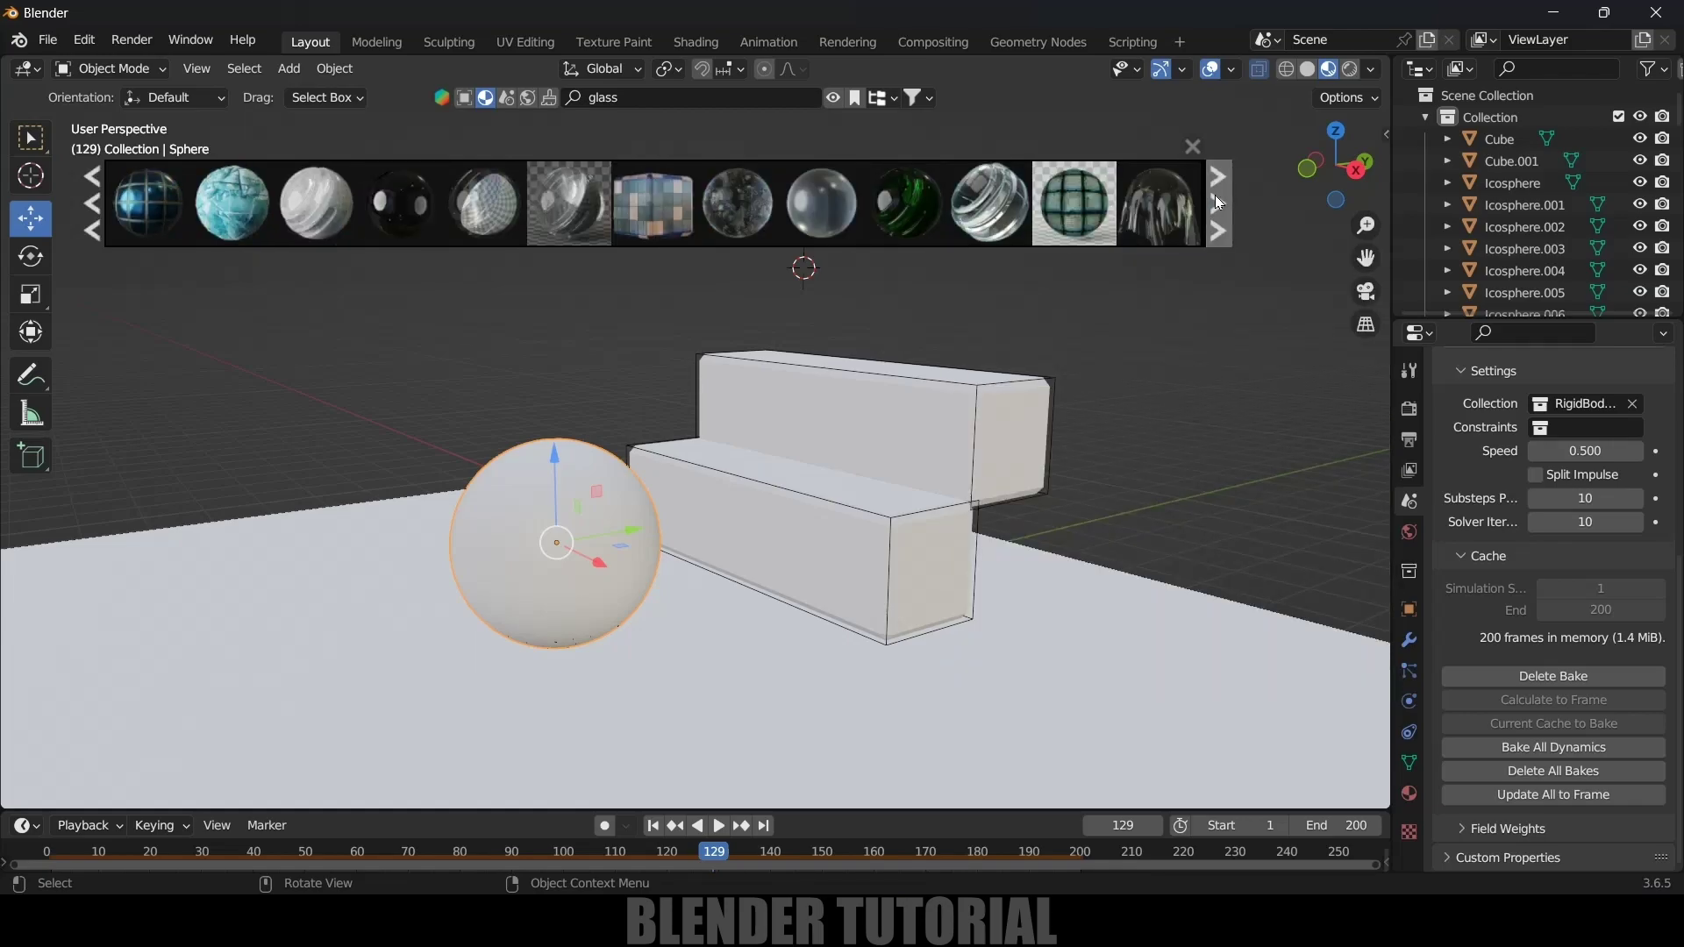
click(1215, 200)
mouse_move(574, 211)
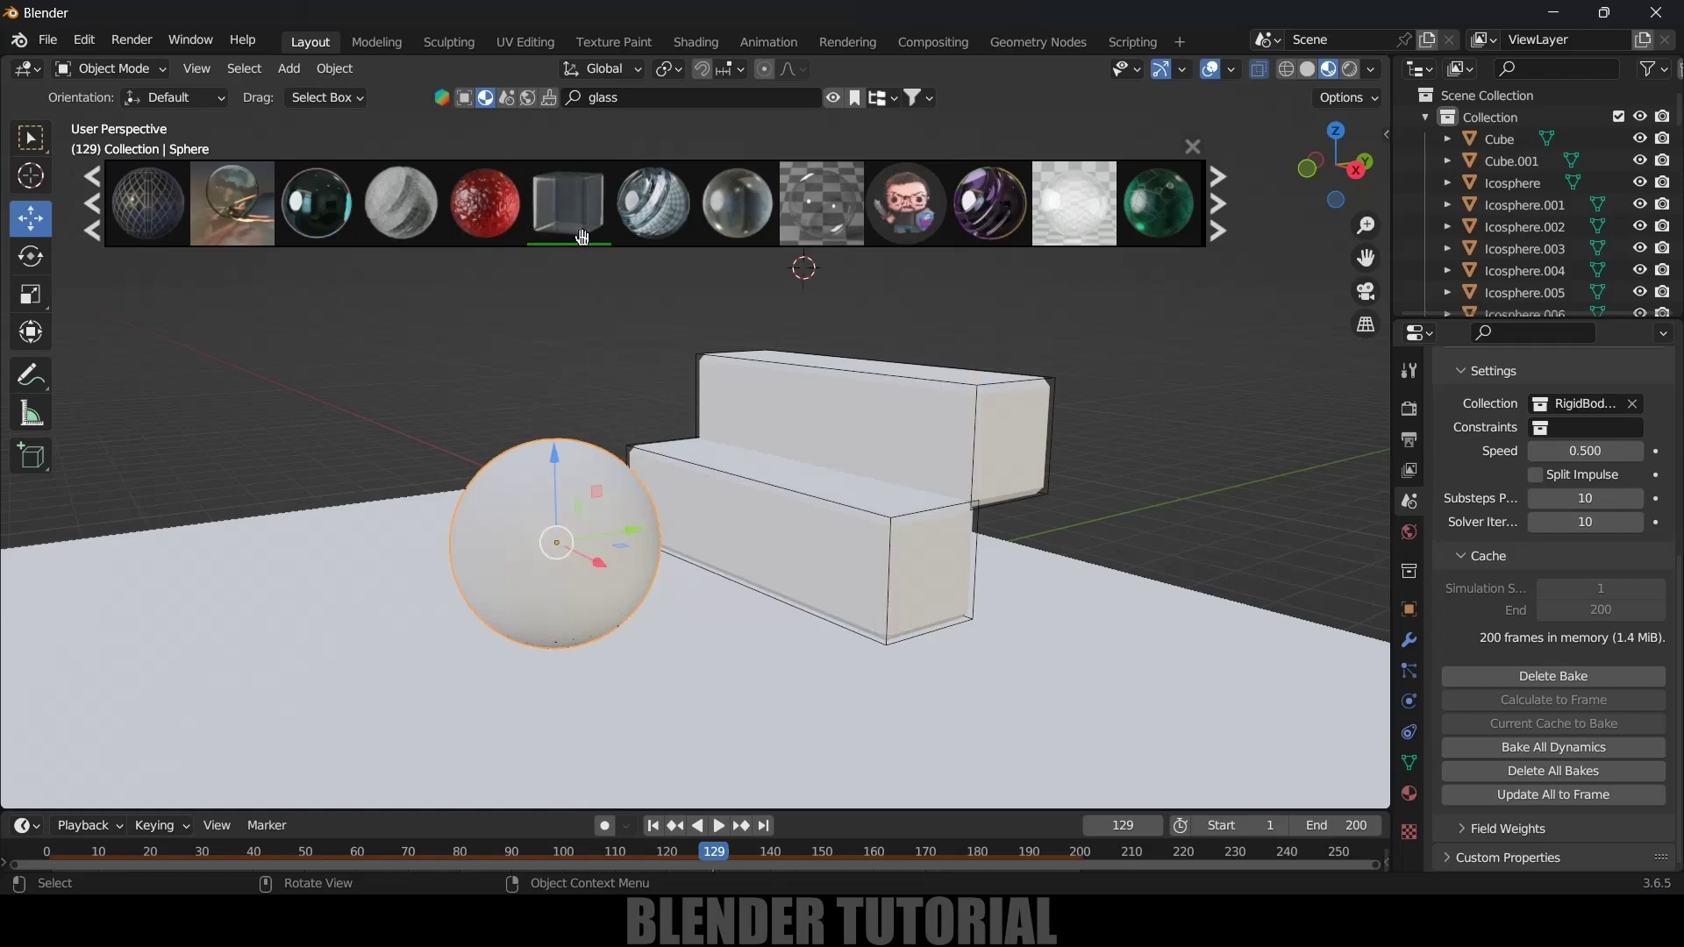
click(569, 200)
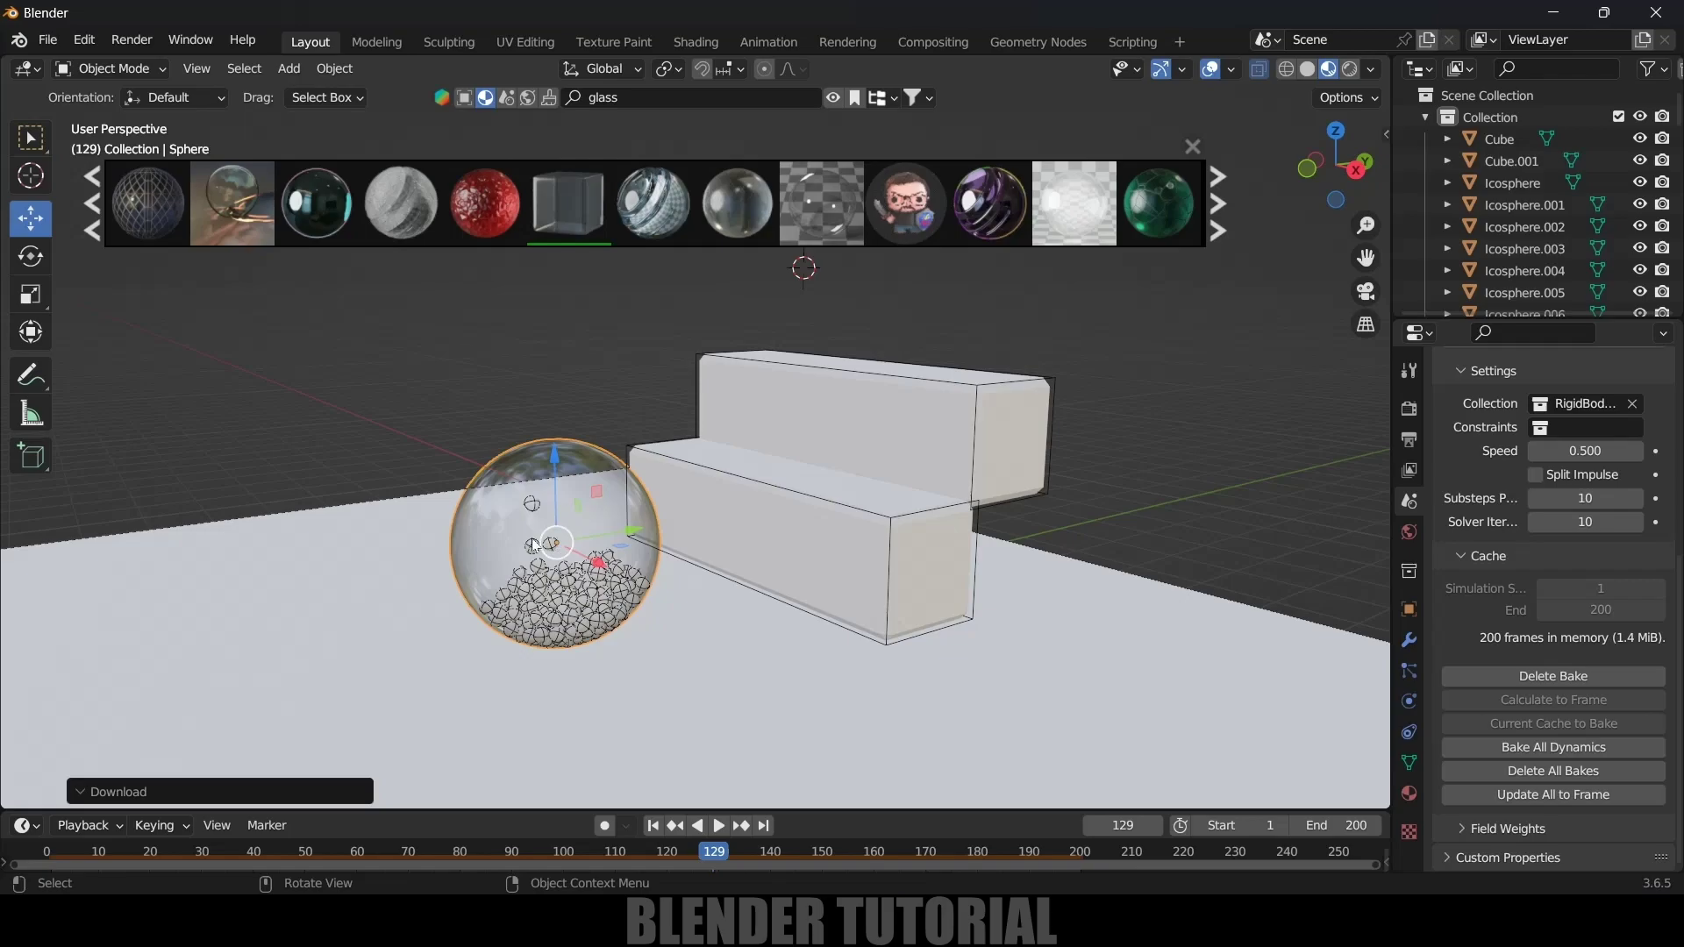
Step: Search the material library for "wood" and apply a dark reddish wood material to the floor plane
middle_drag(867, 597, 956, 546)
click(842, 719)
click(604, 97)
text(w)
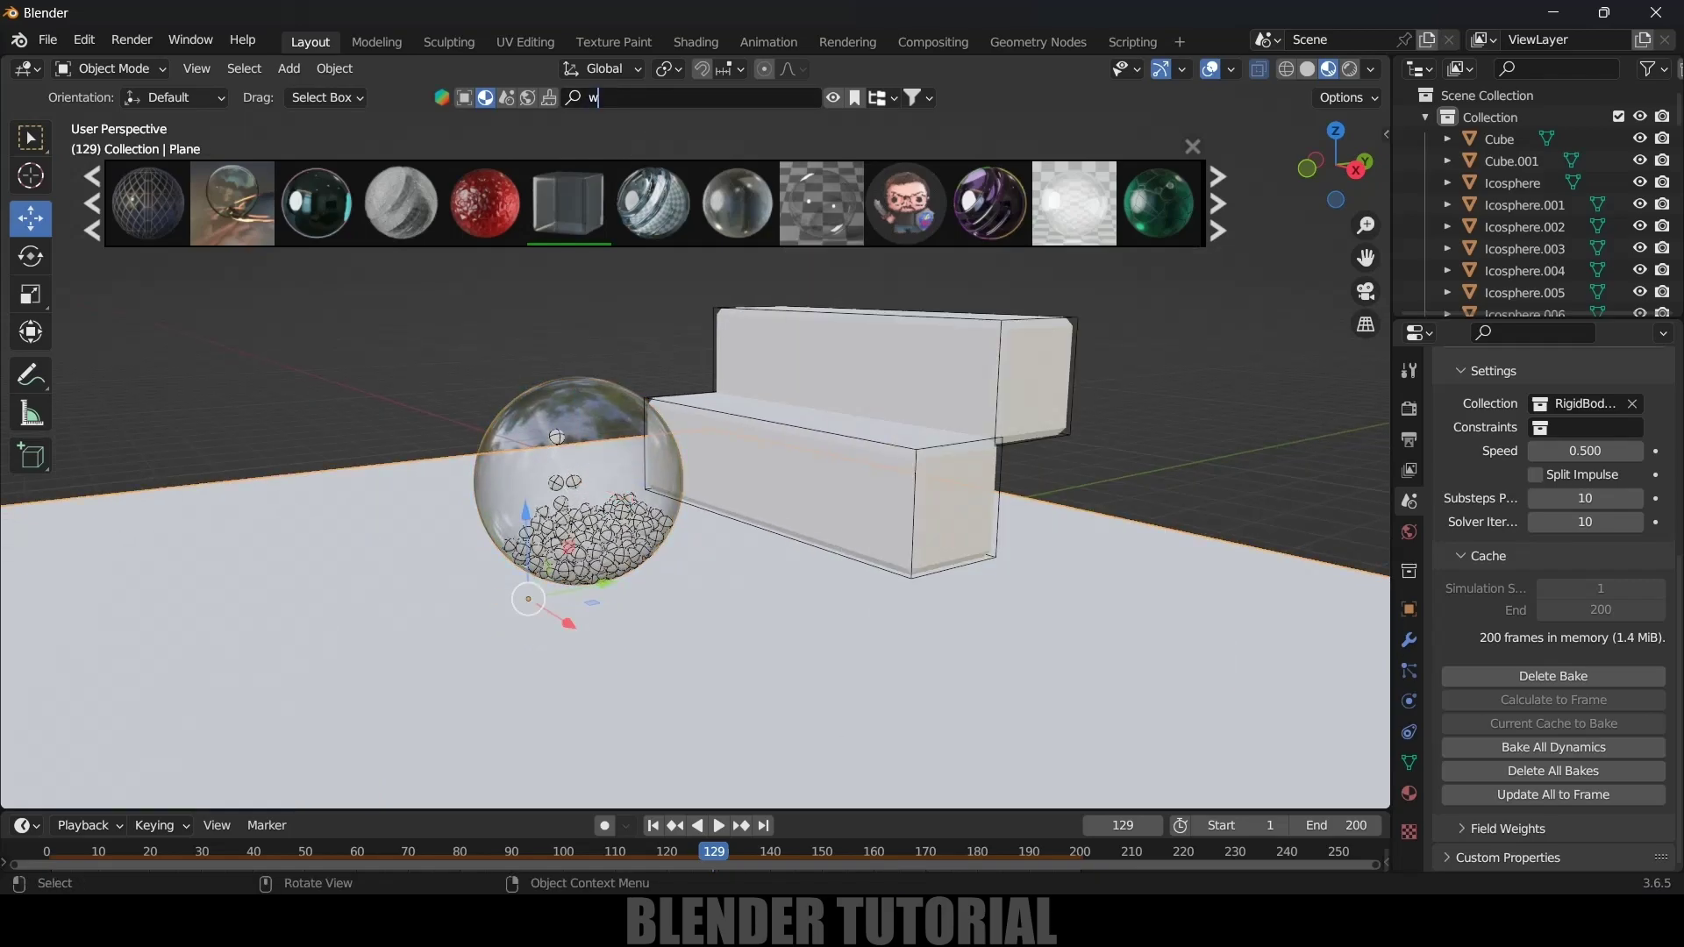
text(ood)
key(Return)
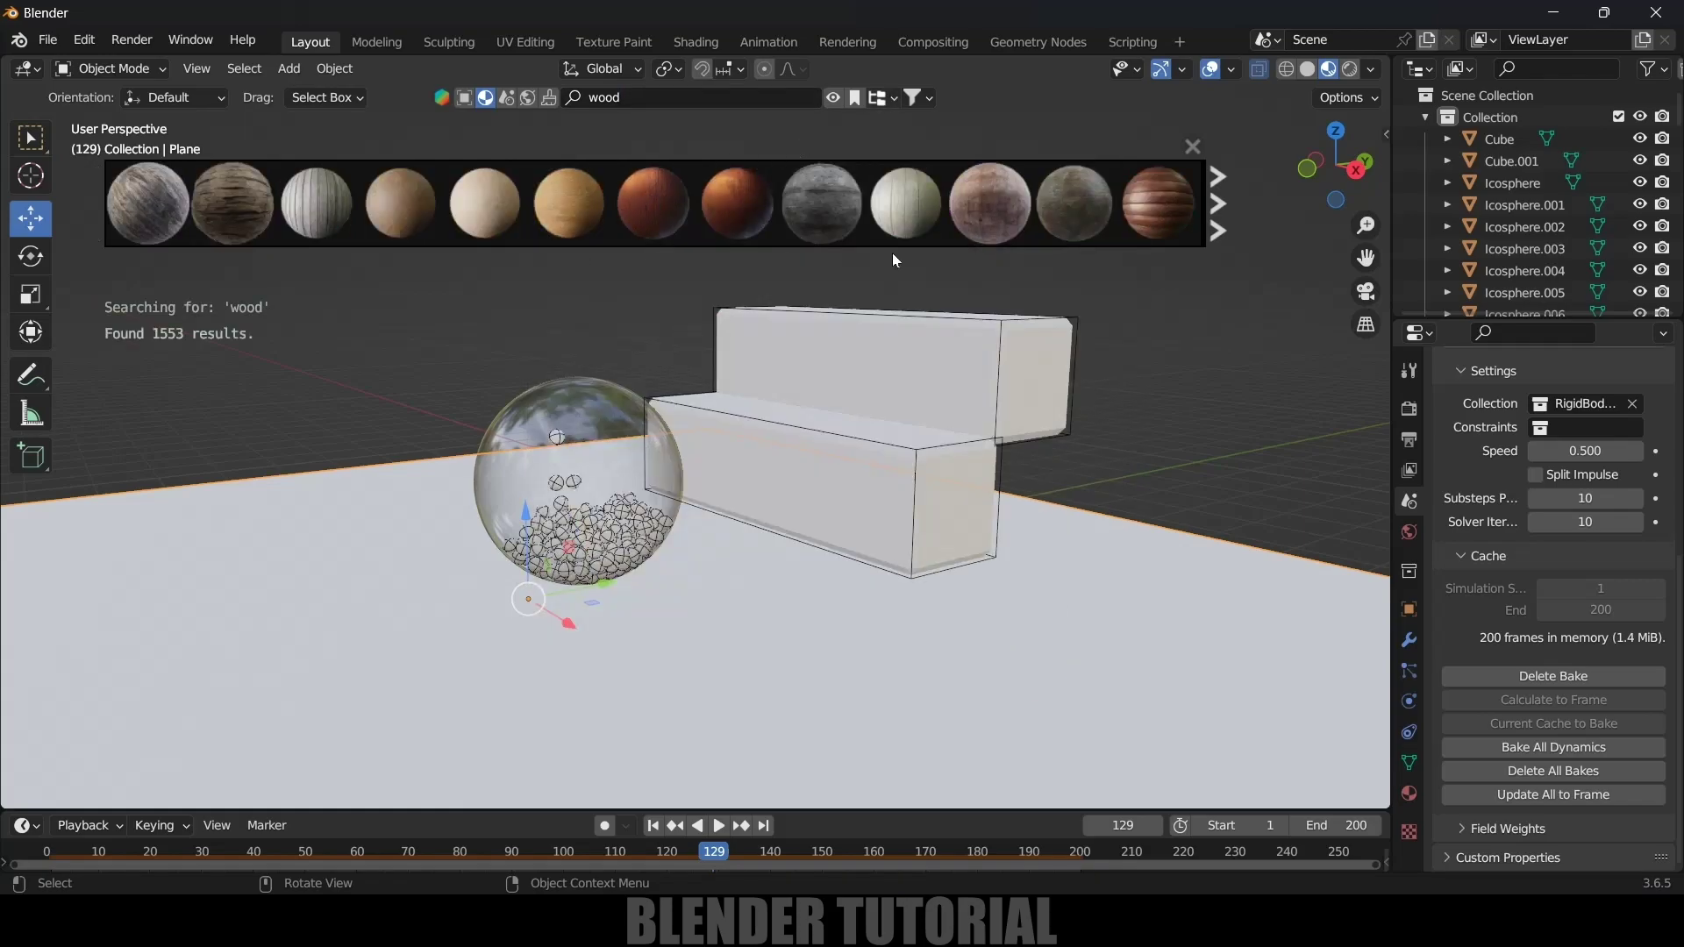
click(1219, 204)
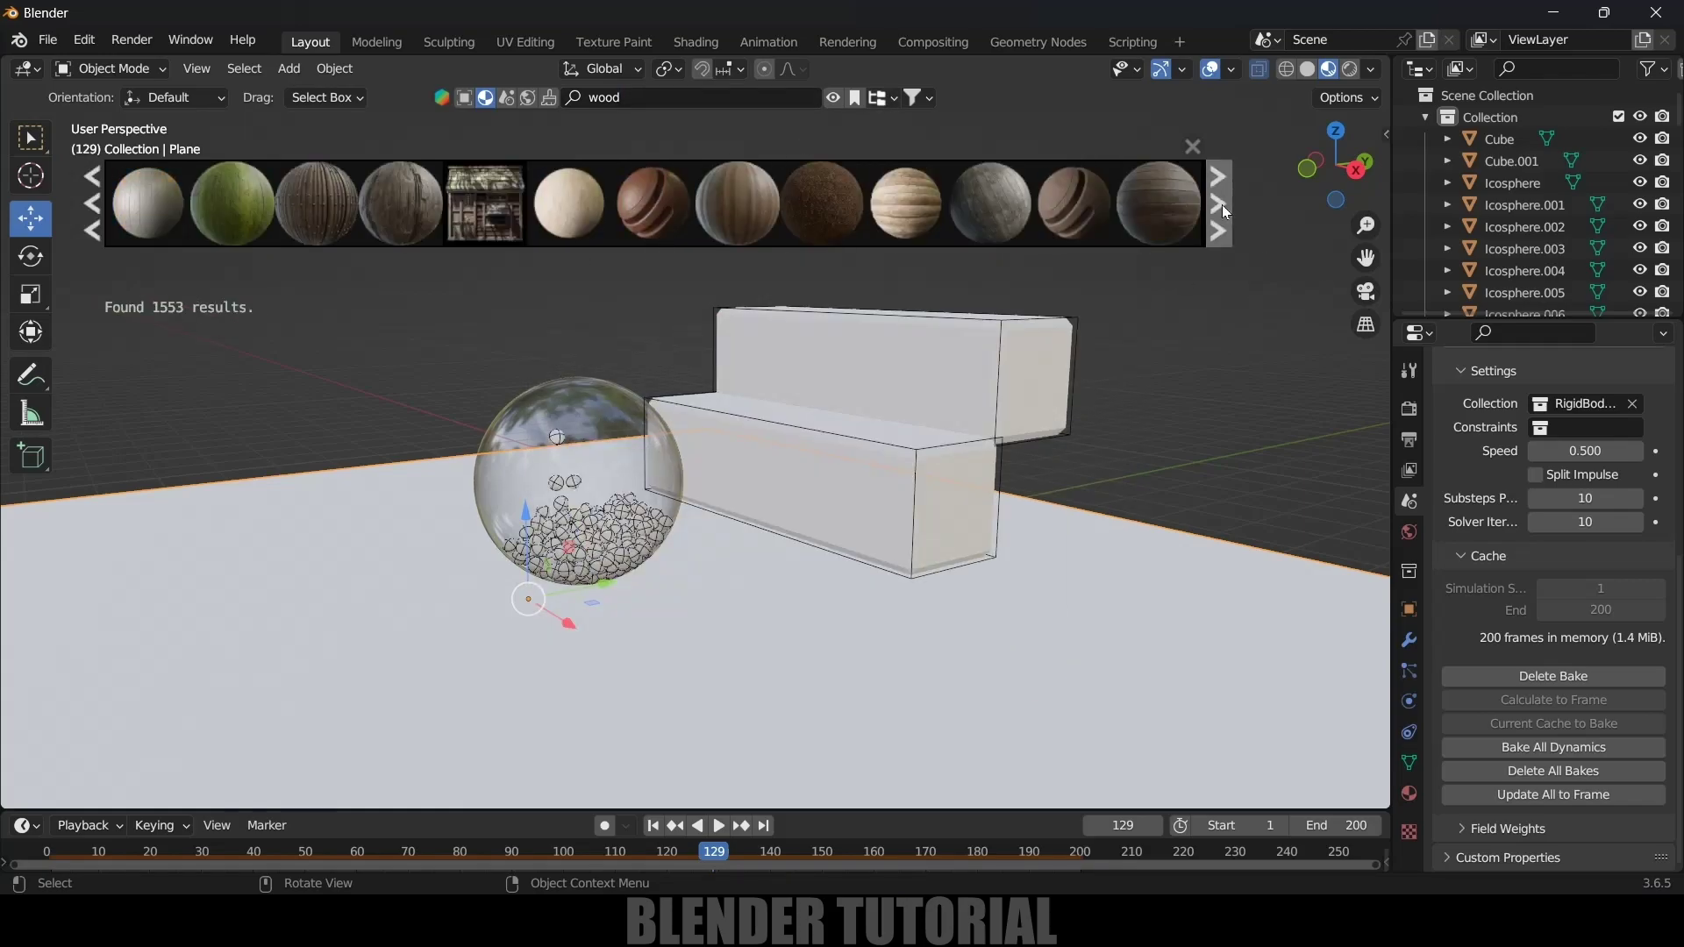
click(568, 195)
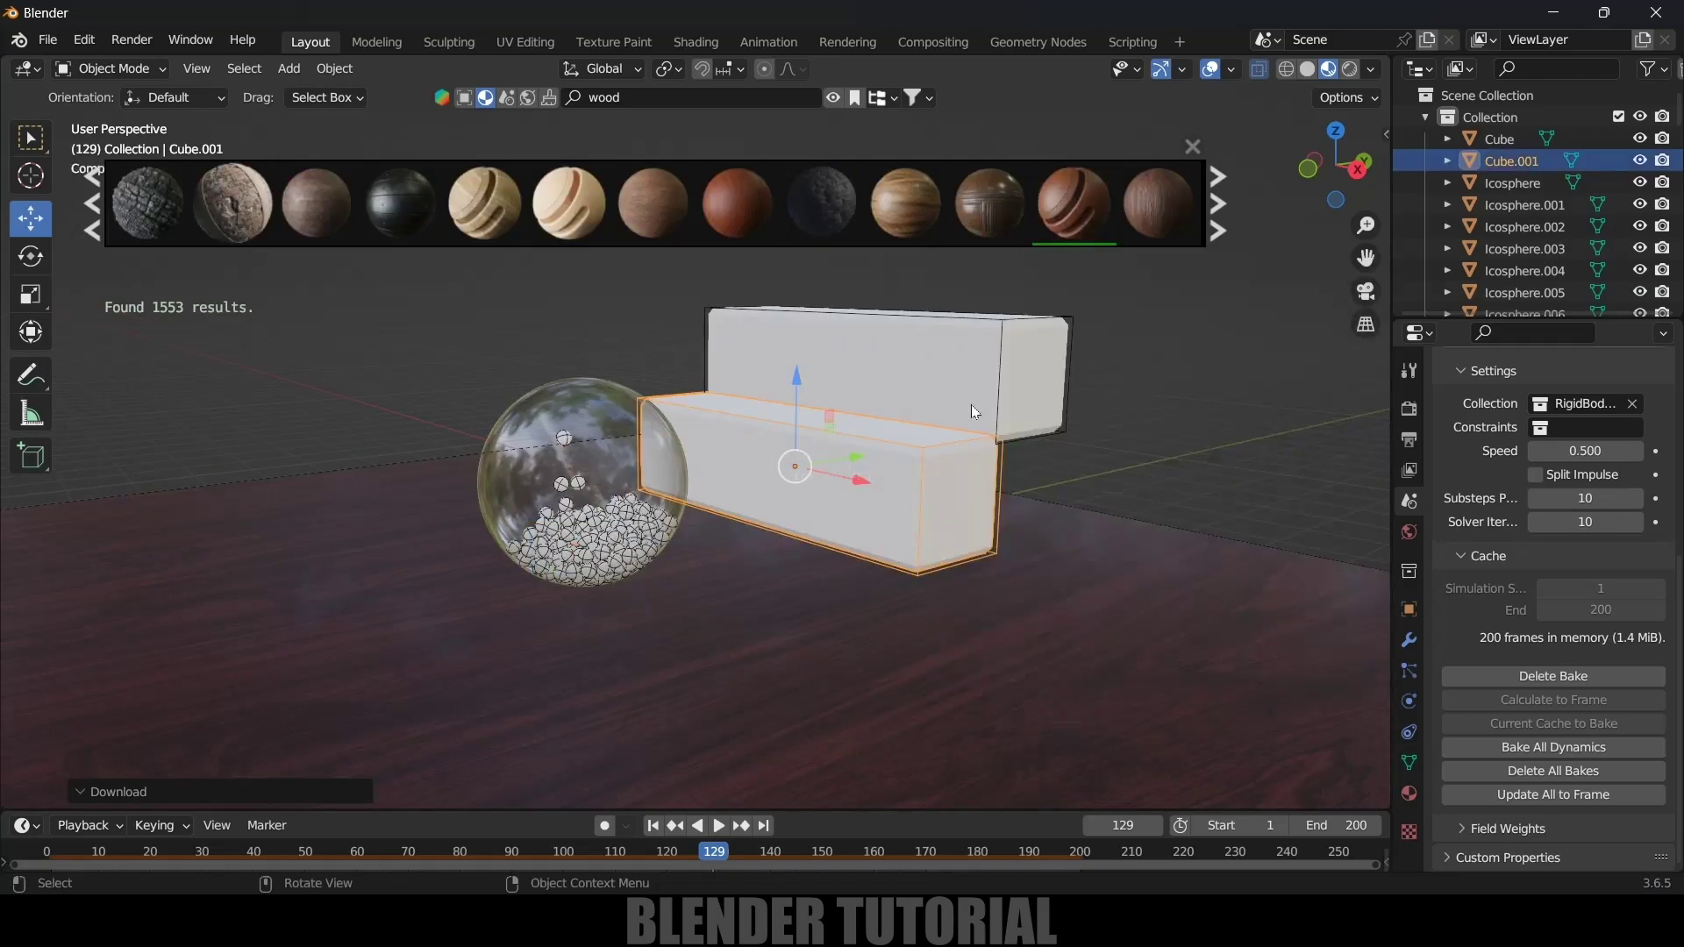
Step: Apply the Wood procedural material to the bevelled blocks, including the upper one
click(967, 349)
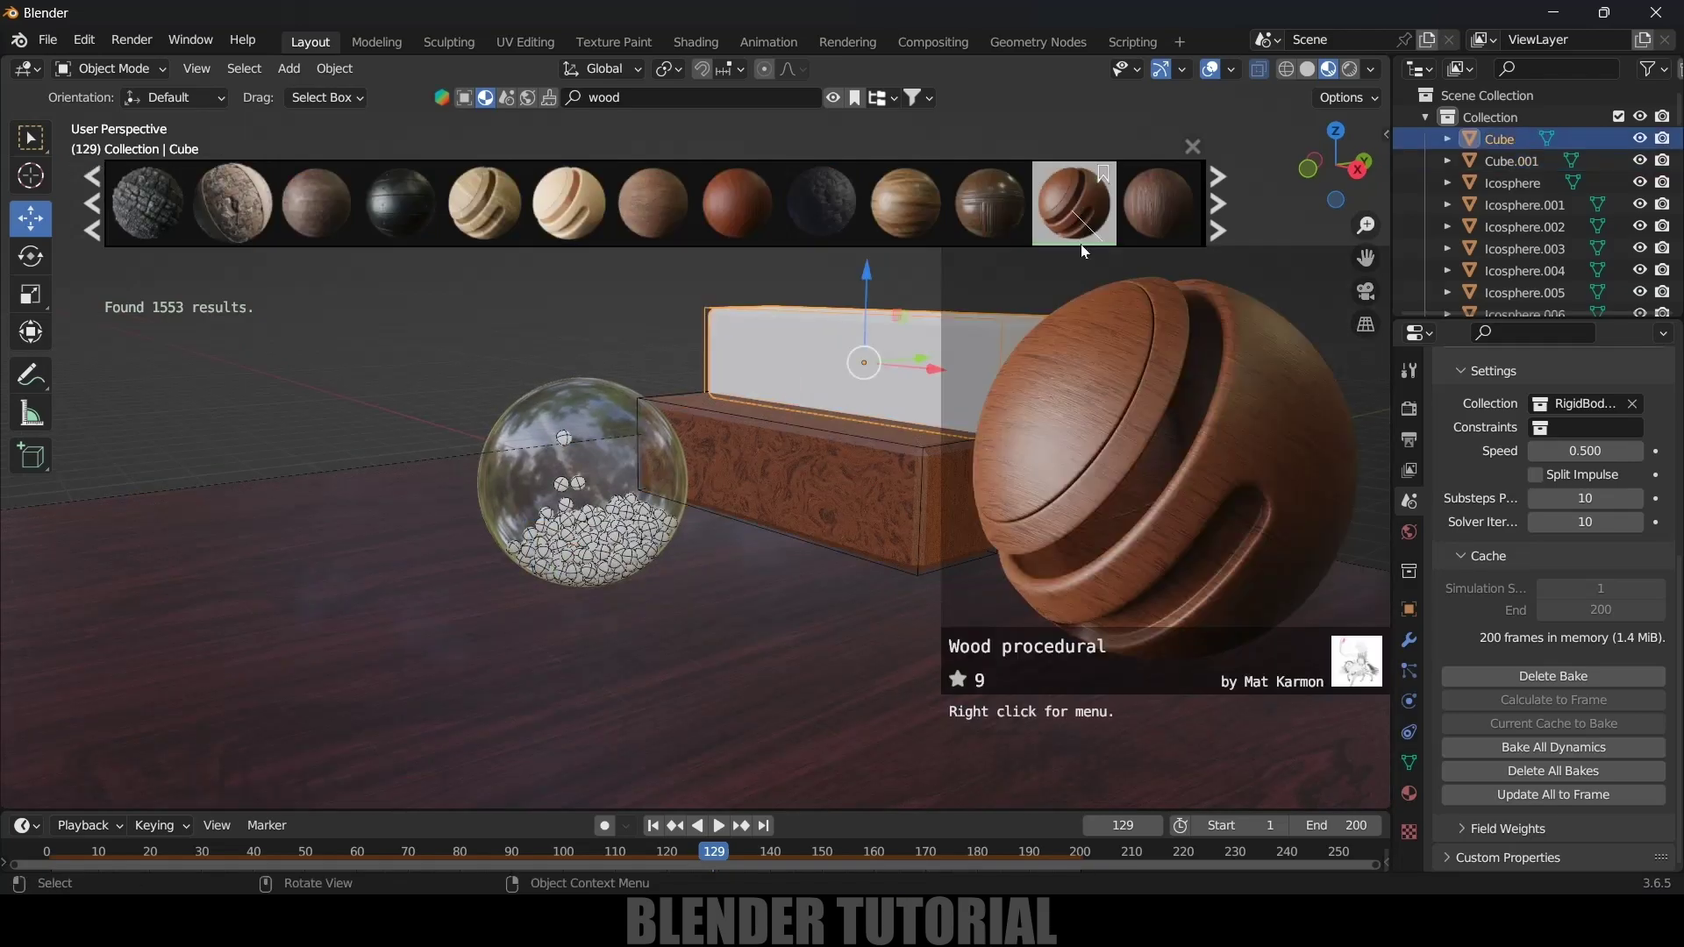
click(1075, 223)
mouse_move(928, 549)
middle_down()
mouse_move(954, 549)
mouse_move(917, 537)
middle_up()
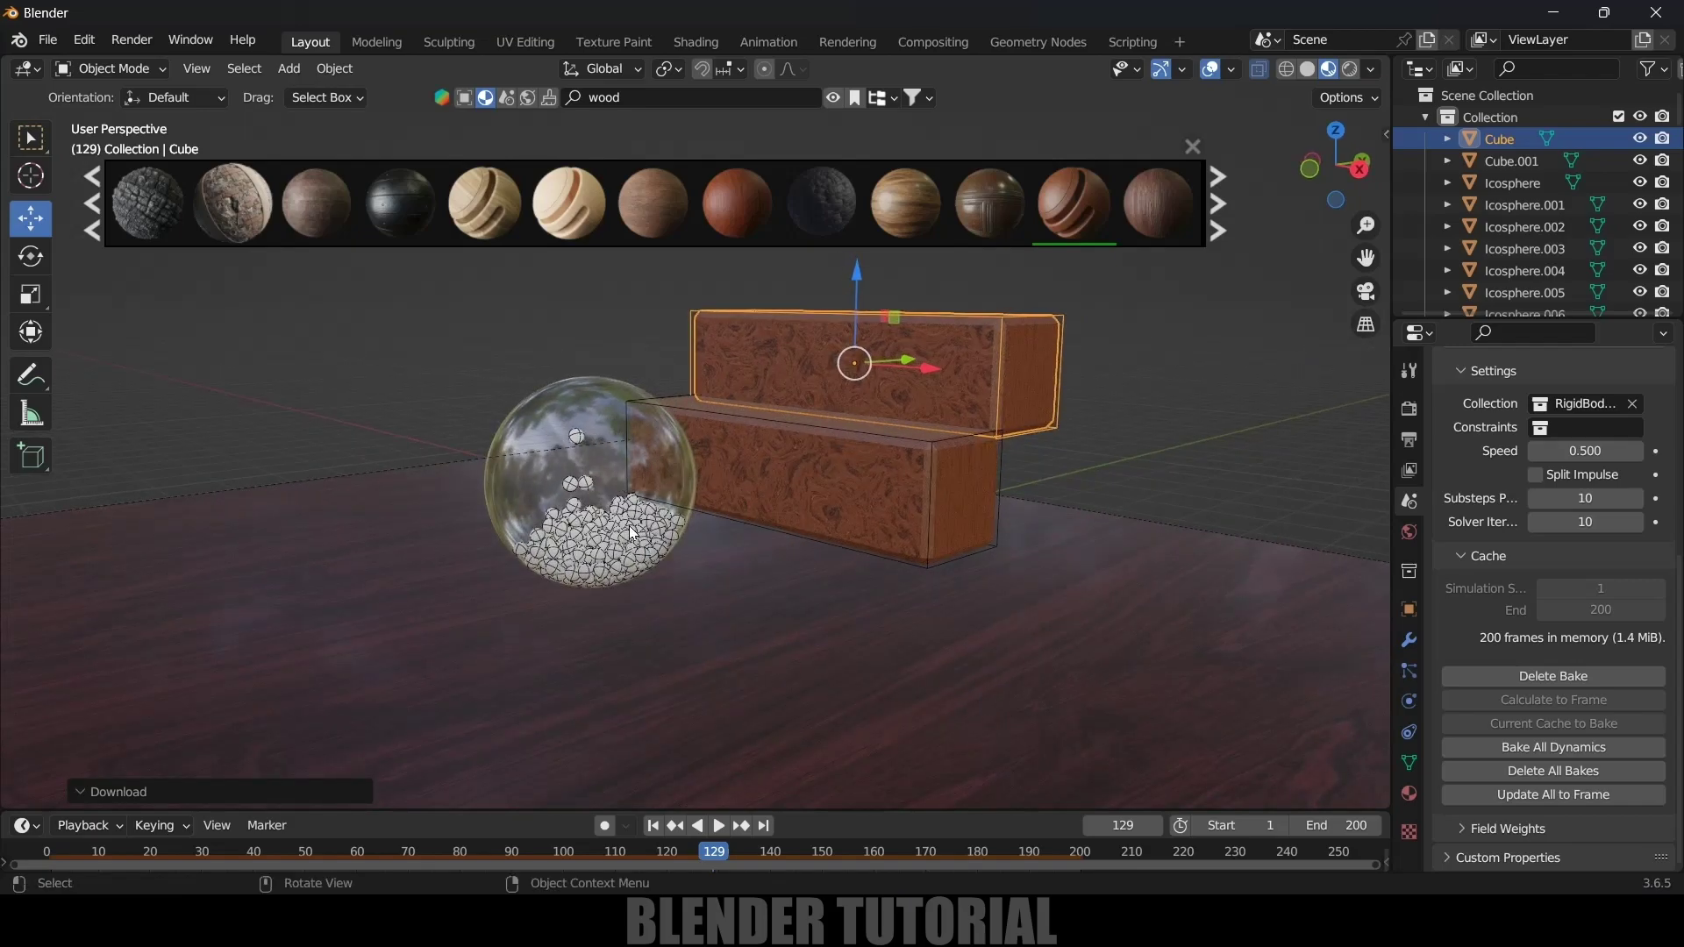
Step: Search the material library for "chrome" and apply the Chrome material to Icosphere.001
click(1523, 205)
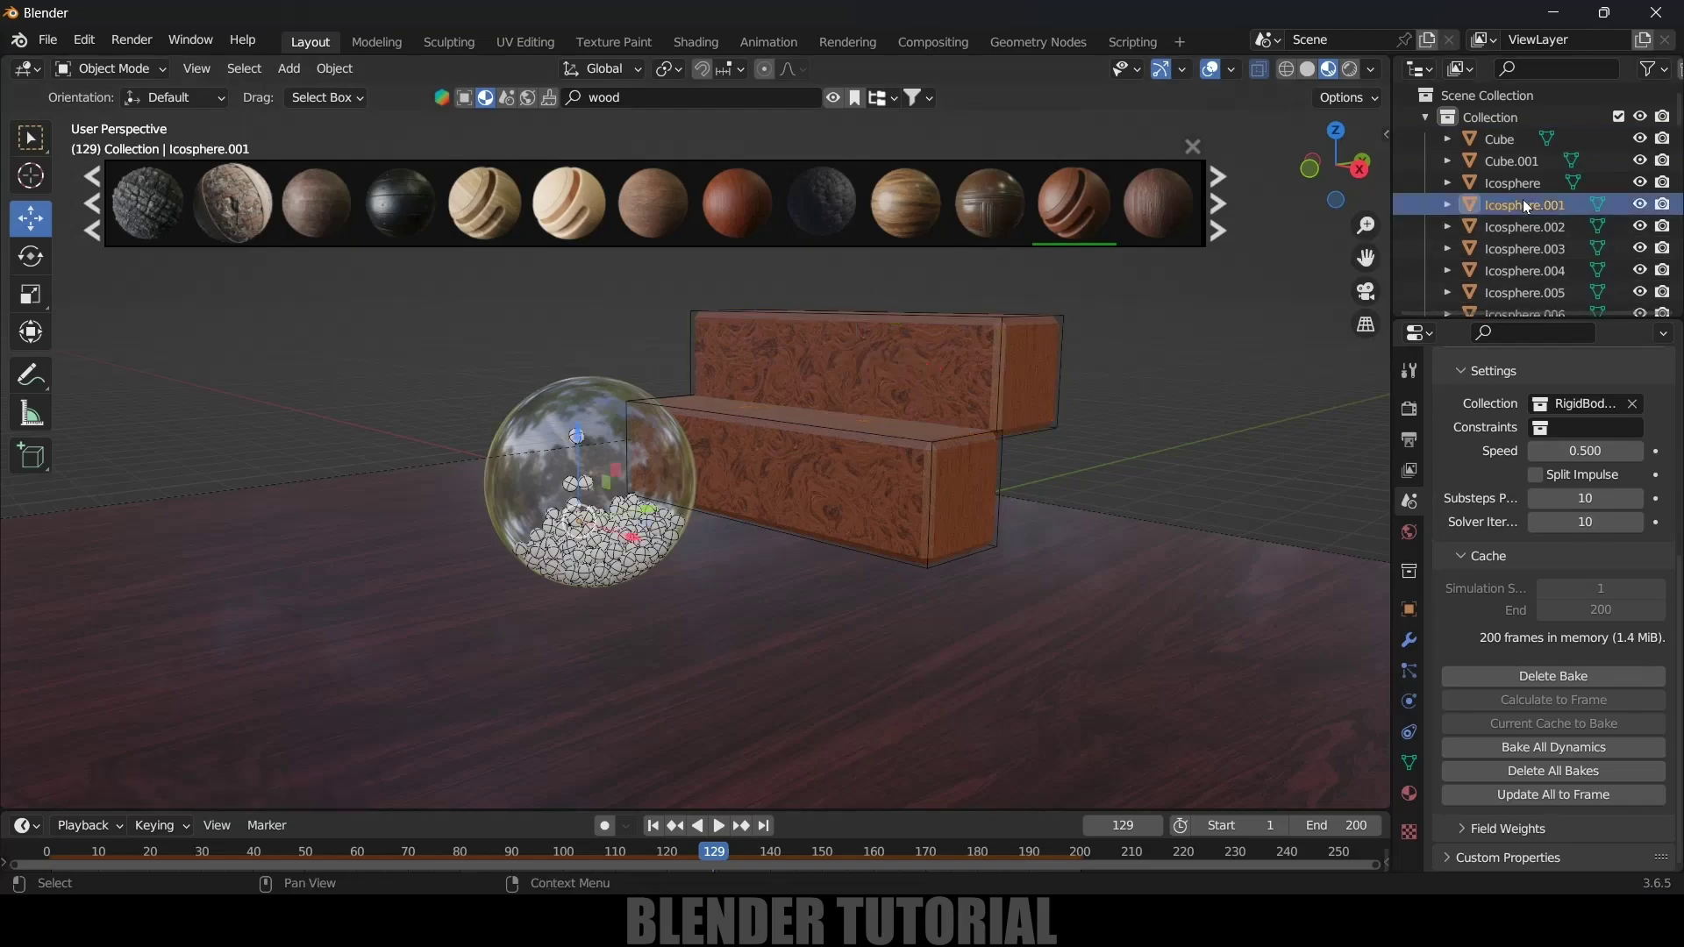
click(631, 98)
text(chrome)
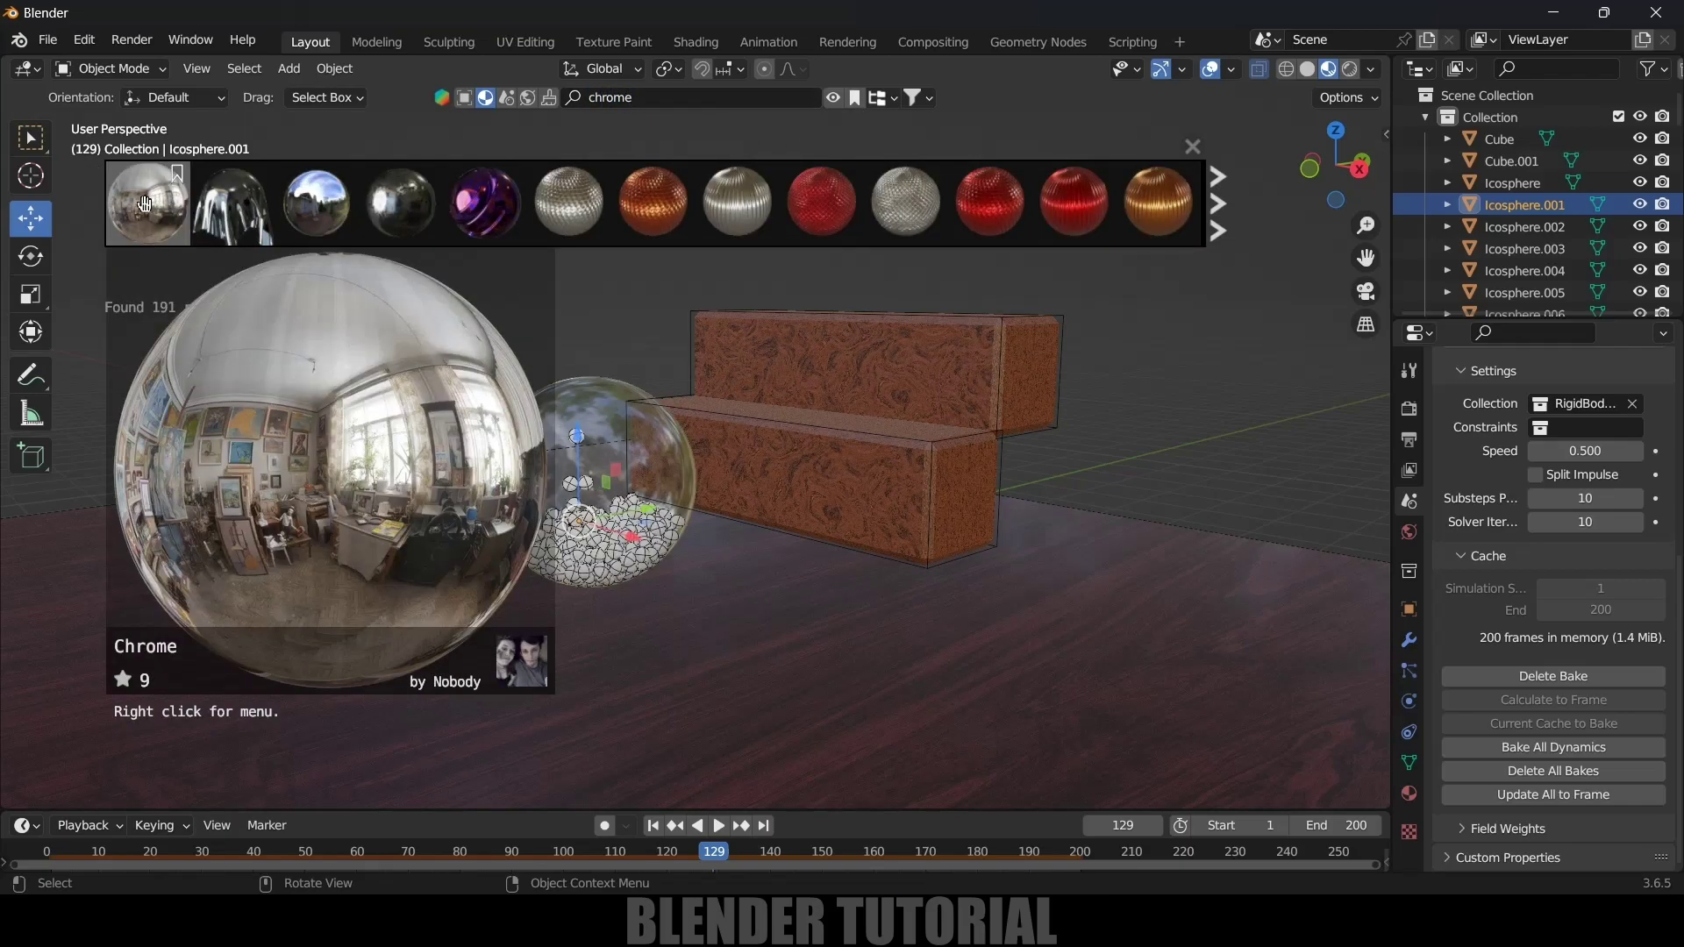
click(144, 204)
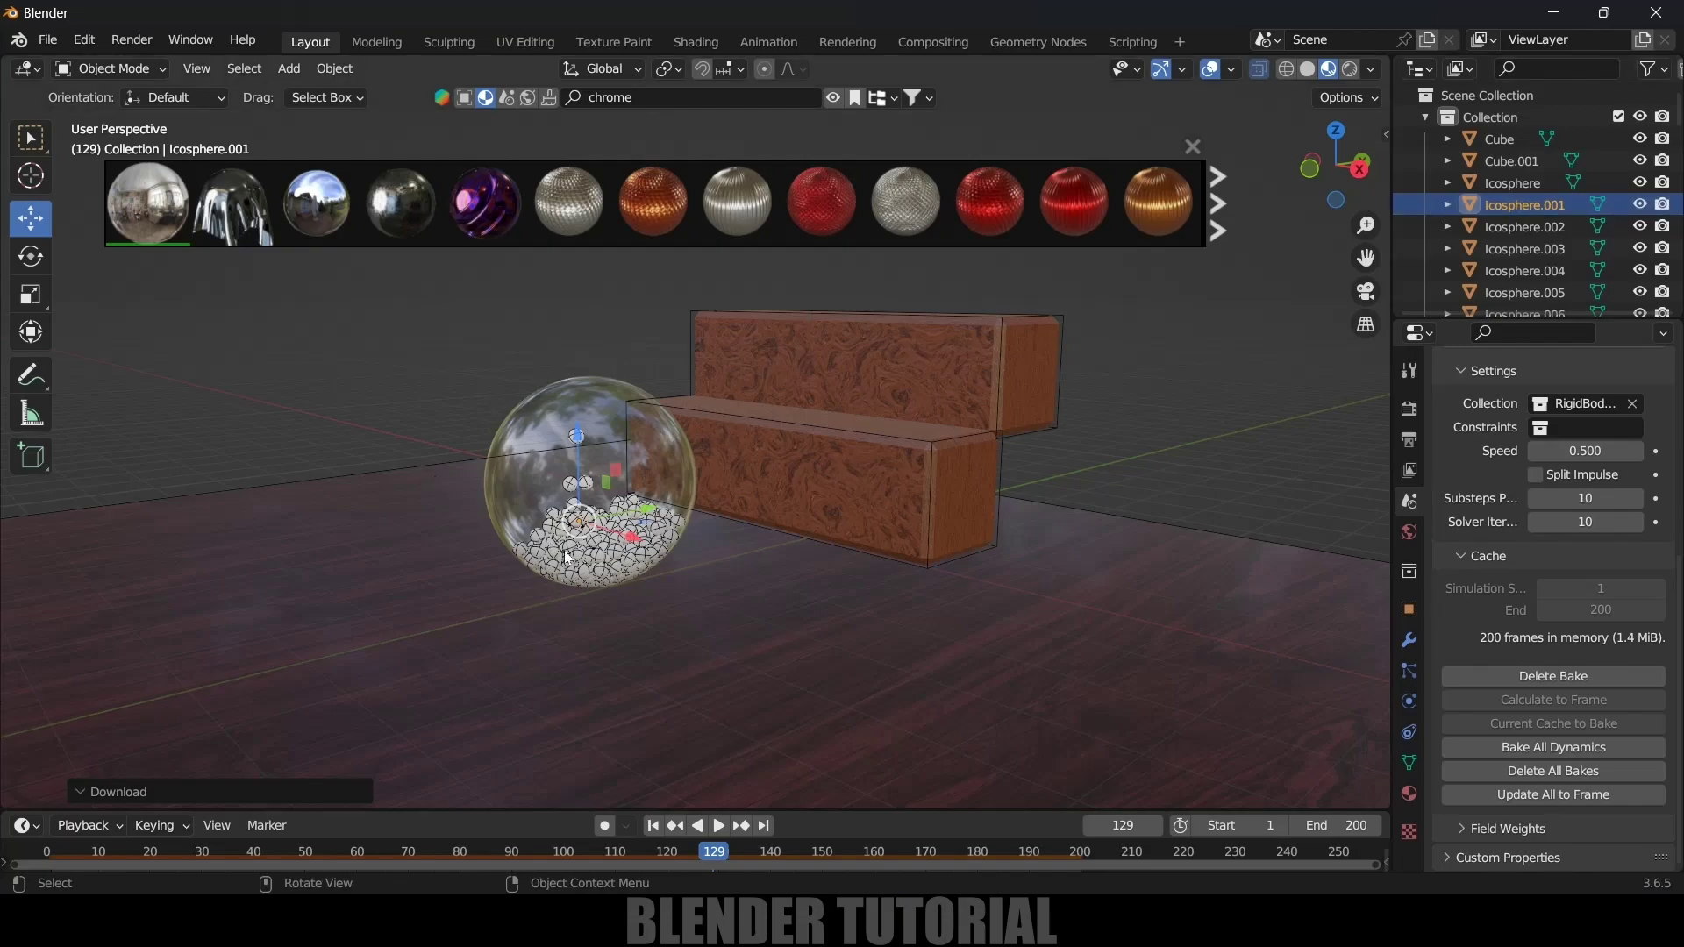
Step: Select the ico spheres from Icosphere.001 through Icosphere.251, copy the Chrome material to them and inspect the balls up close
scroll(1518, 210, down, 20)
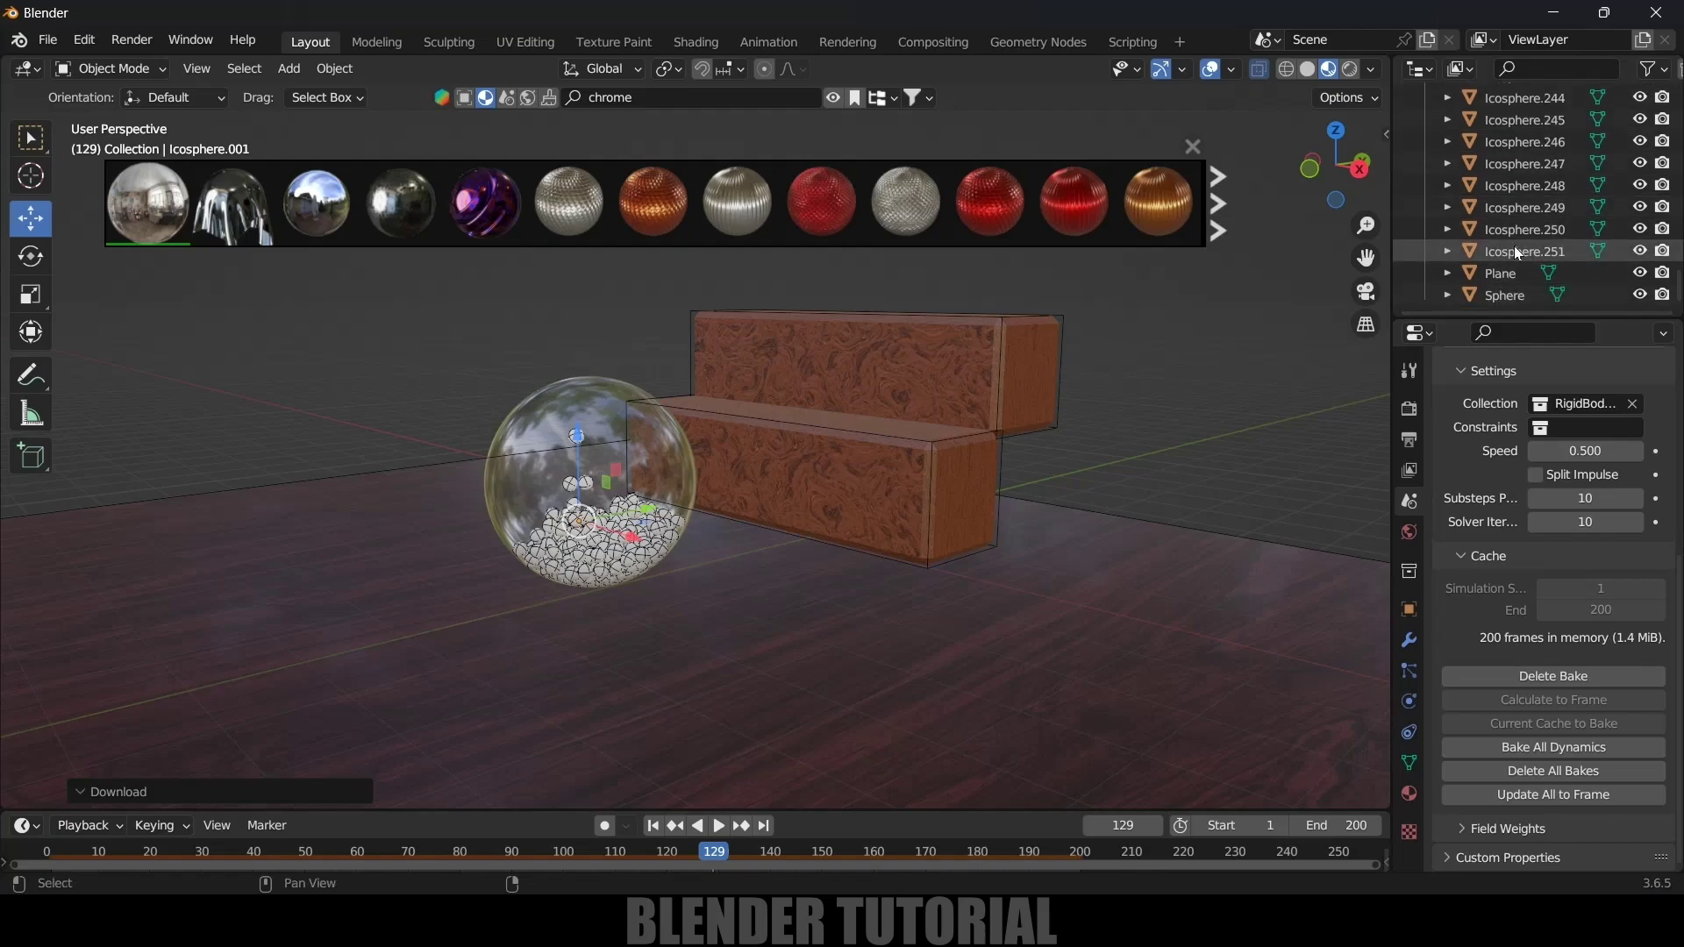
shift+click(1513, 249)
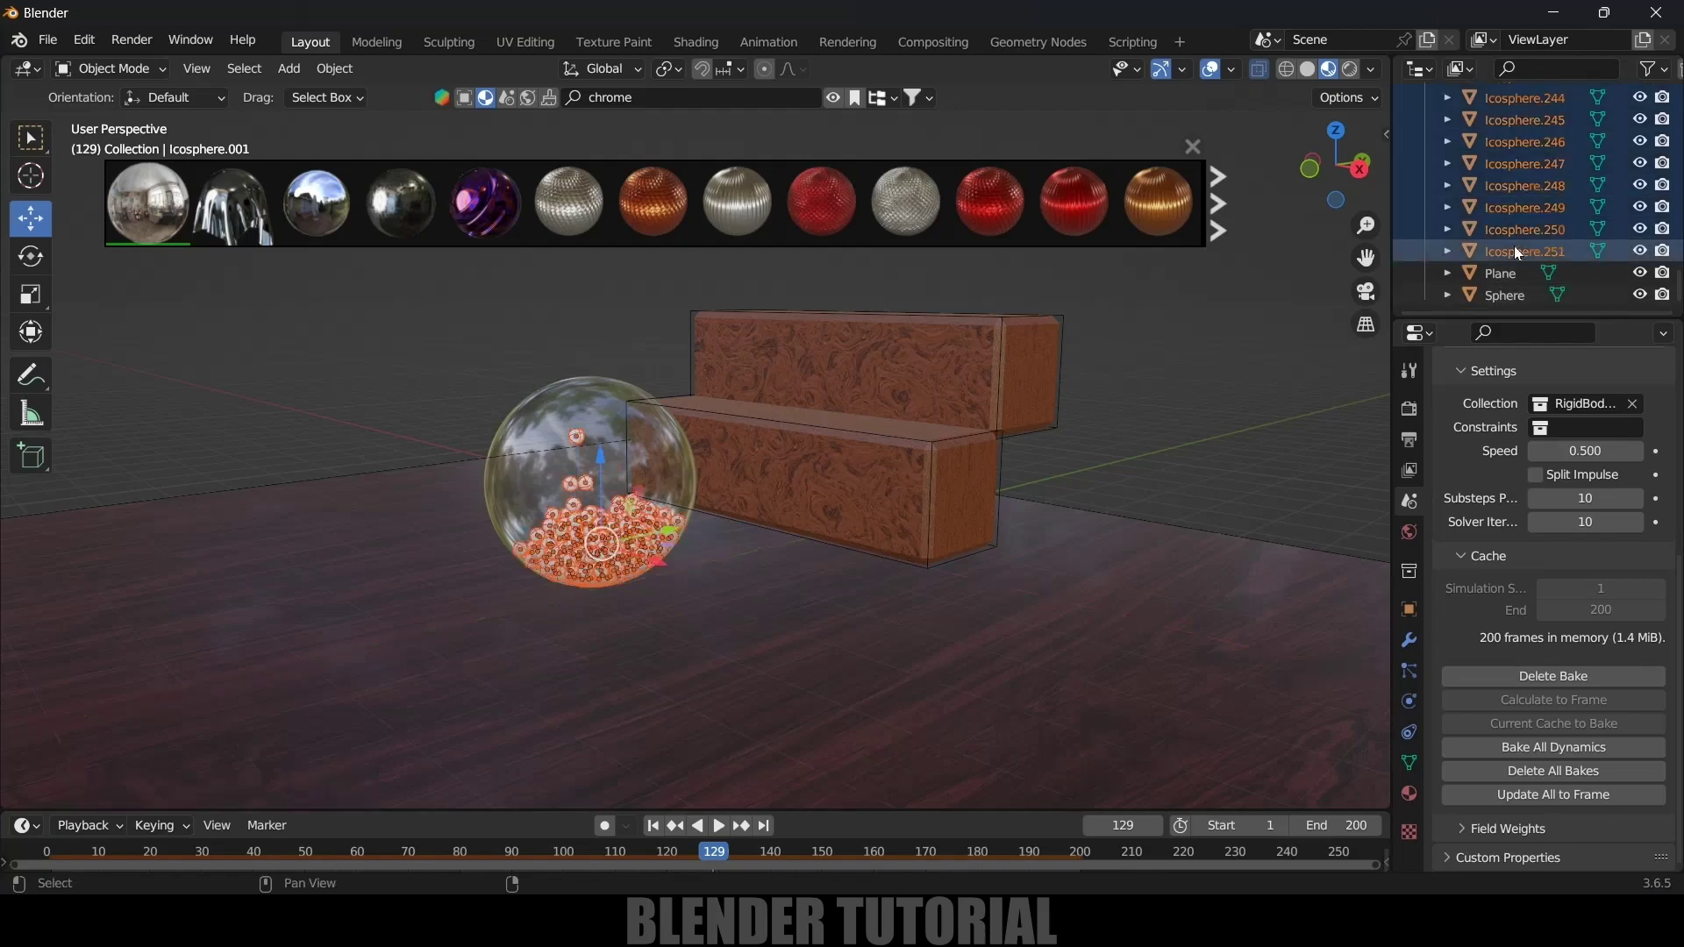
click(1410, 795)
scroll(1512, 544, up, 5)
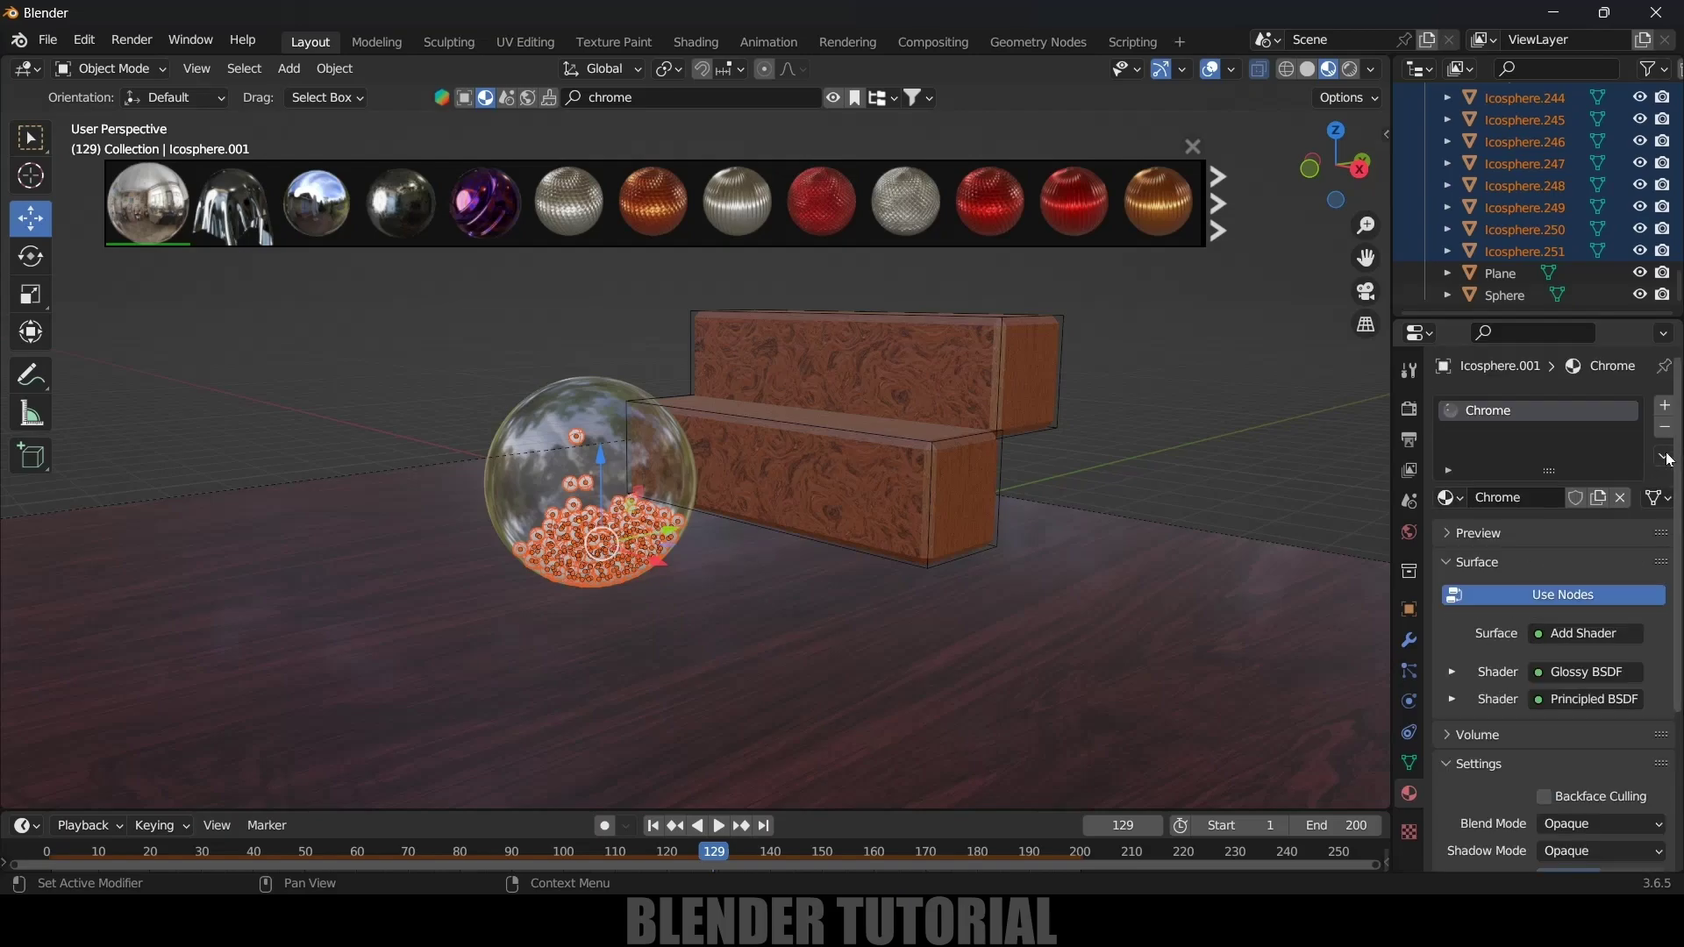
click(1665, 457)
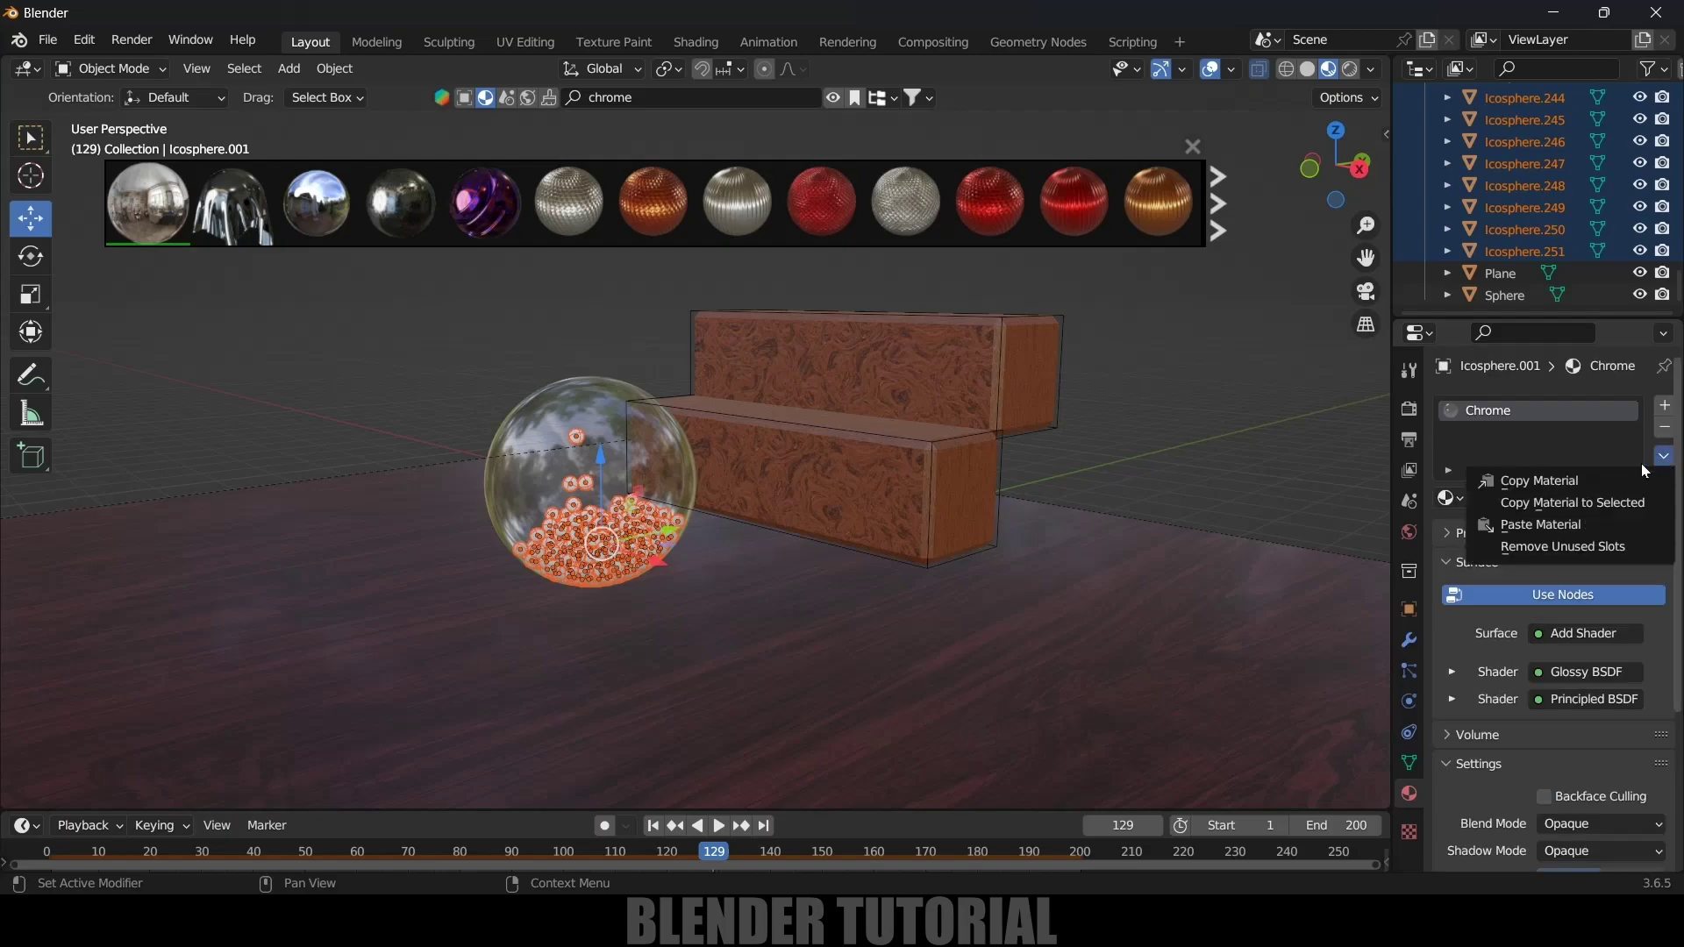
click(1542, 504)
scroll(626, 611, up, 5)
scroll(626, 611, up, 4)
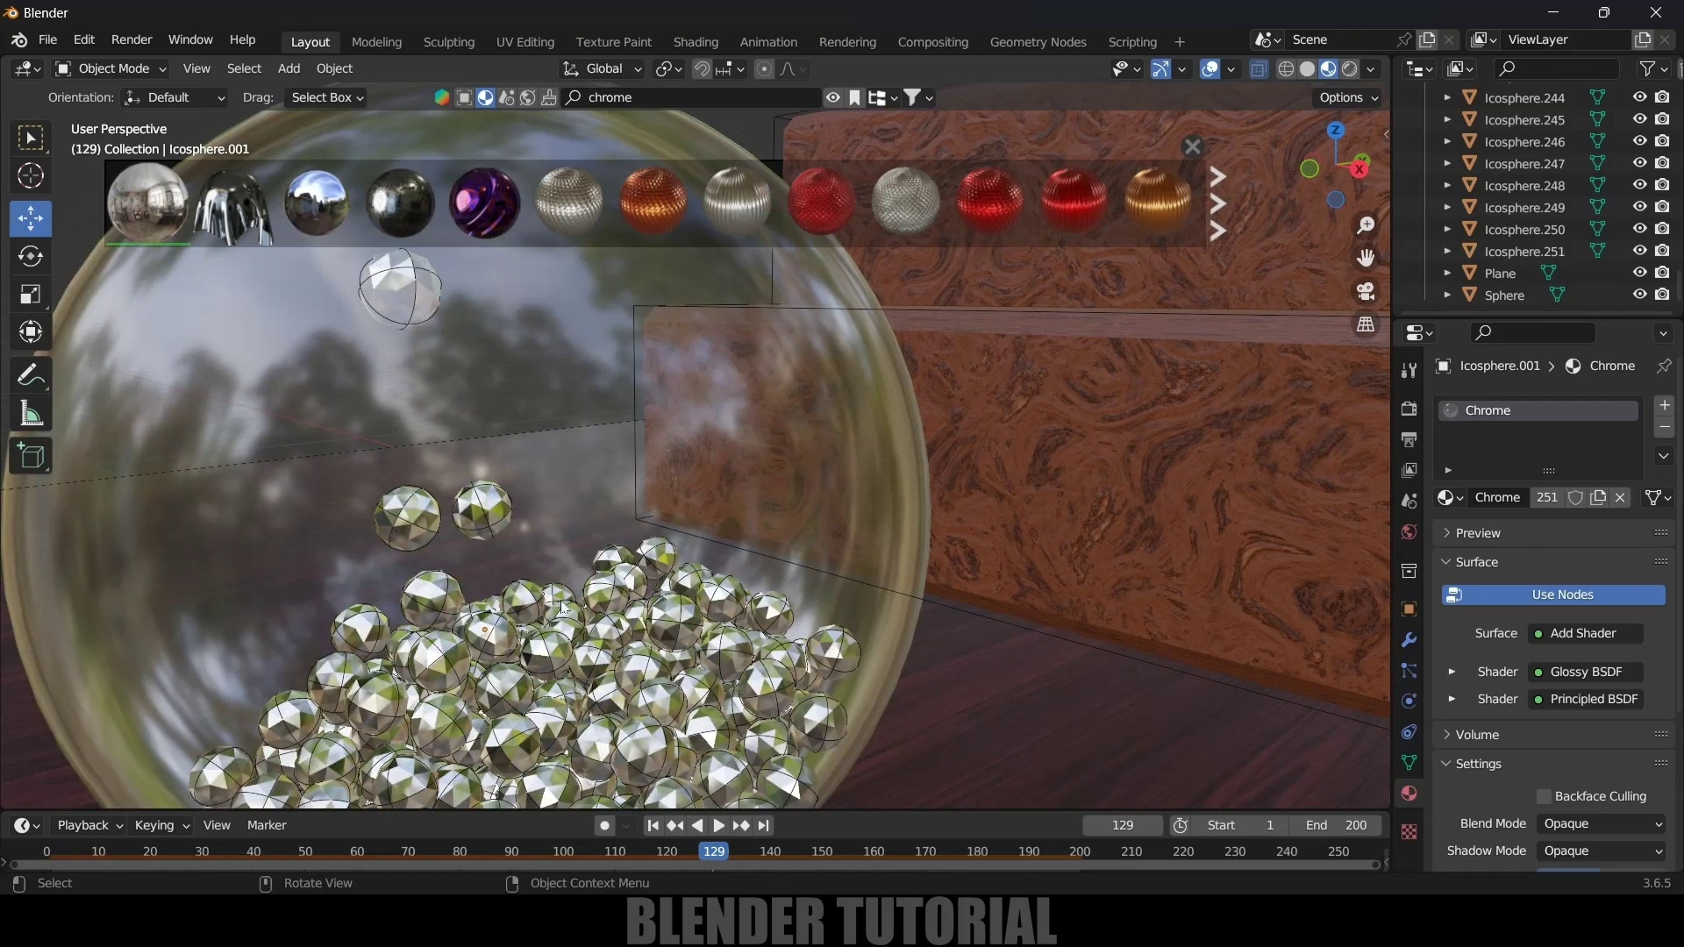
scroll(551, 601, down, 9)
Step: Show the viewport in Rendered shading and assign an Environment Texture to the world background color
click(1350, 70)
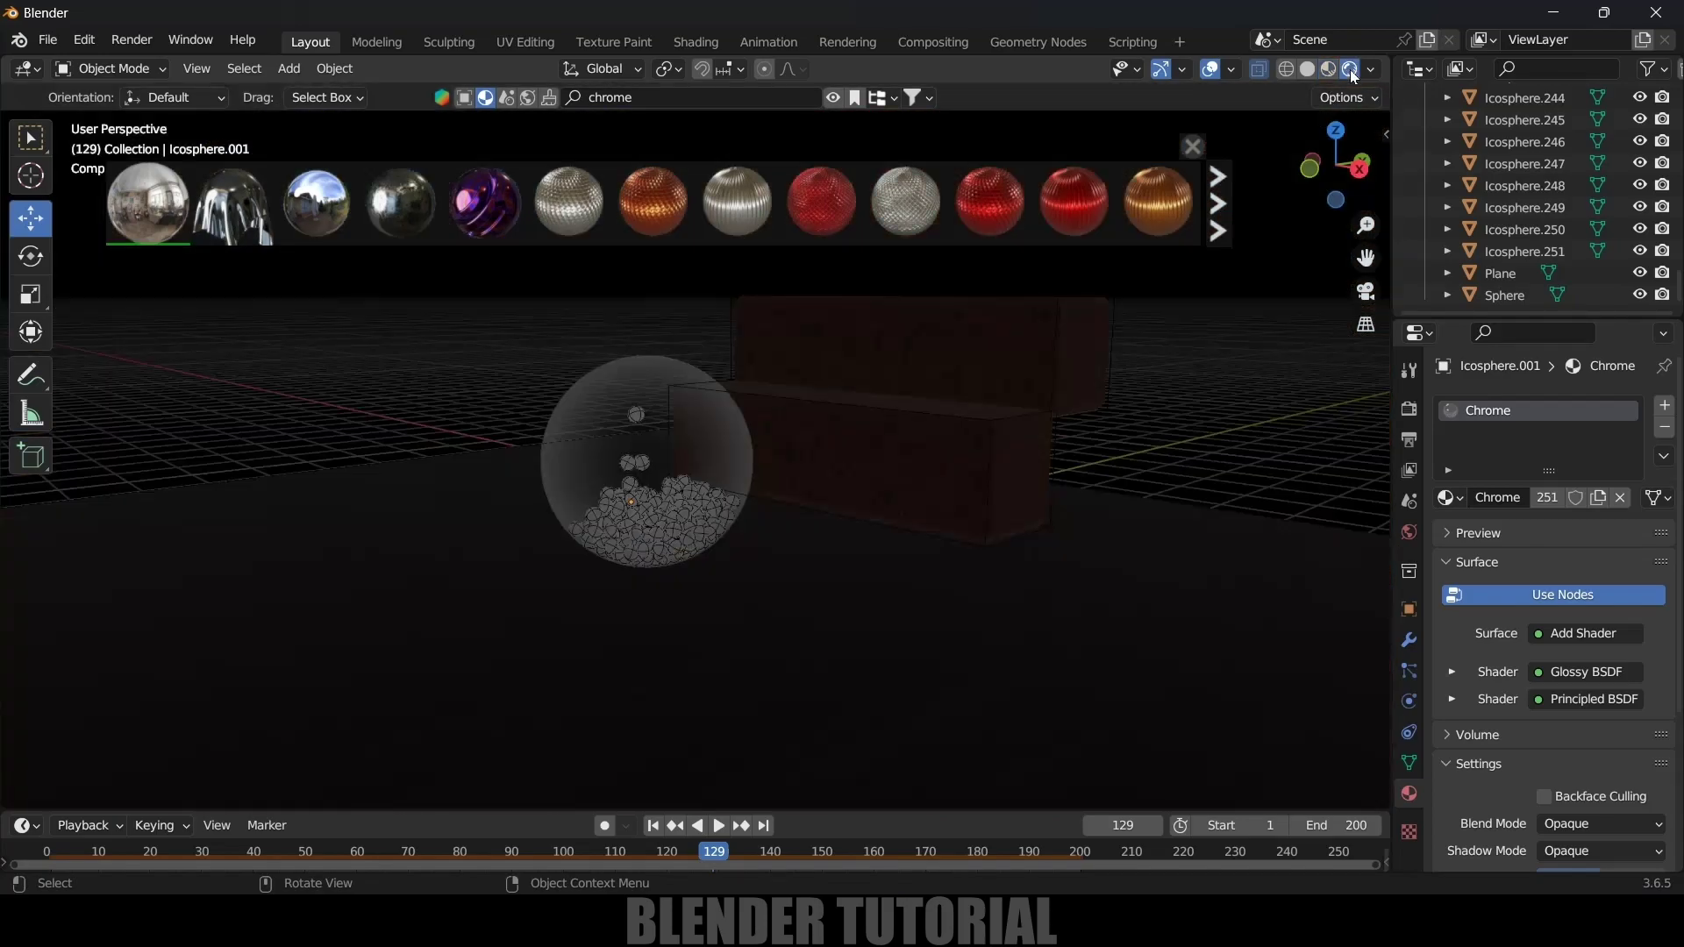
click(1412, 531)
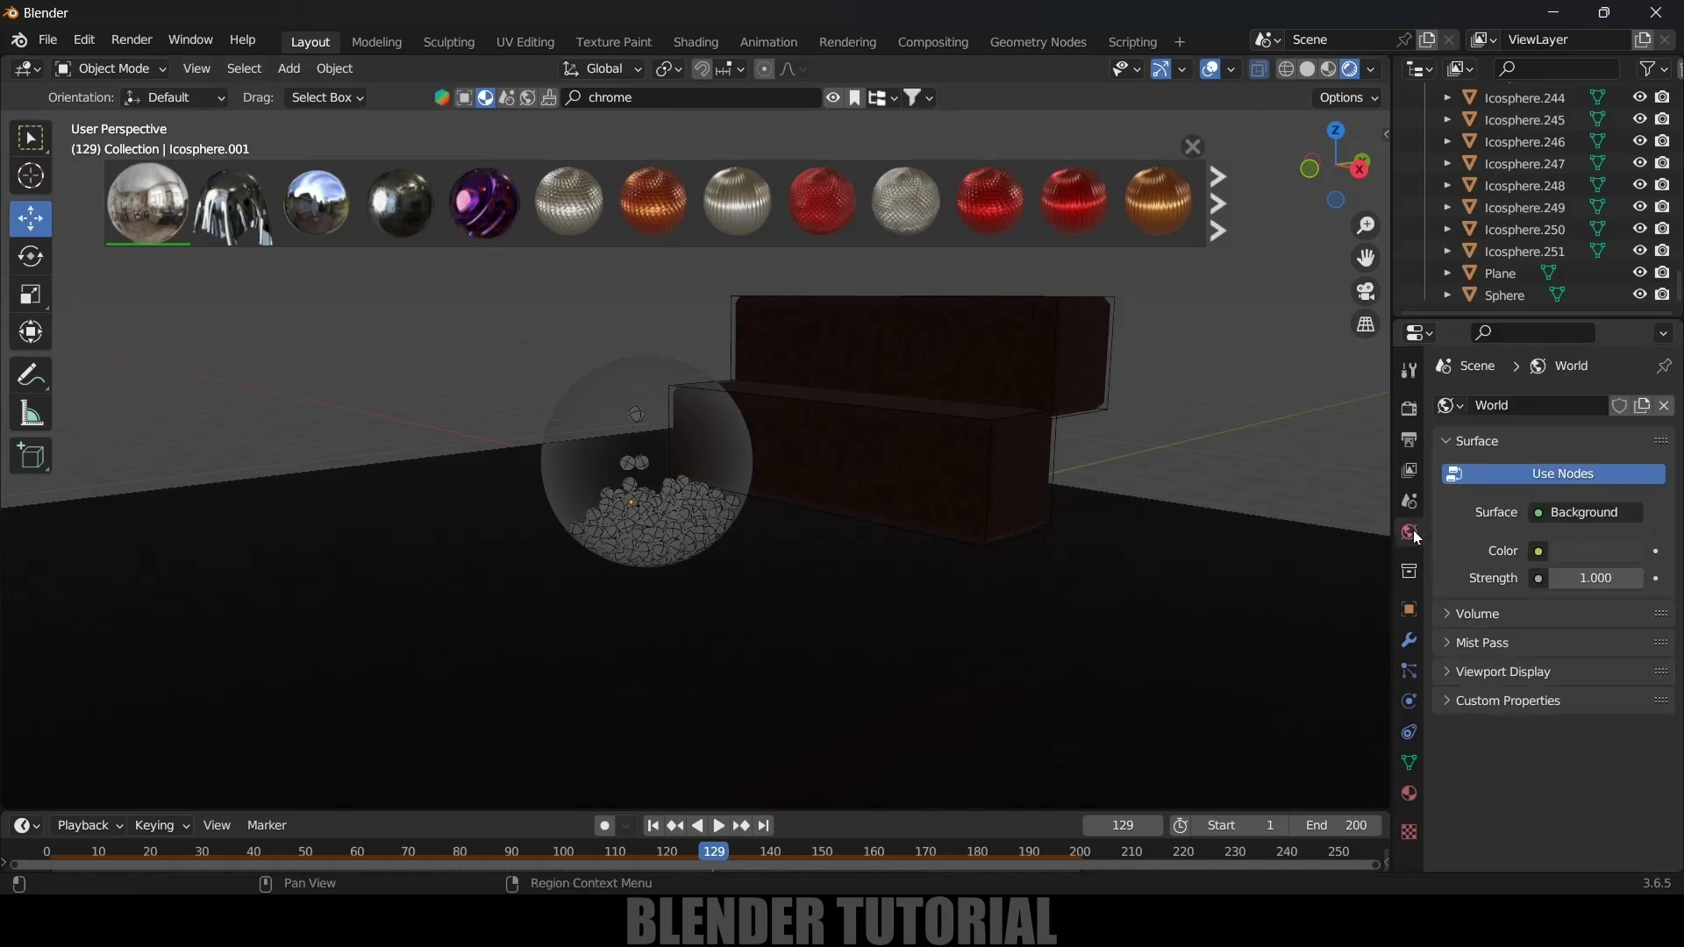
click(1537, 553)
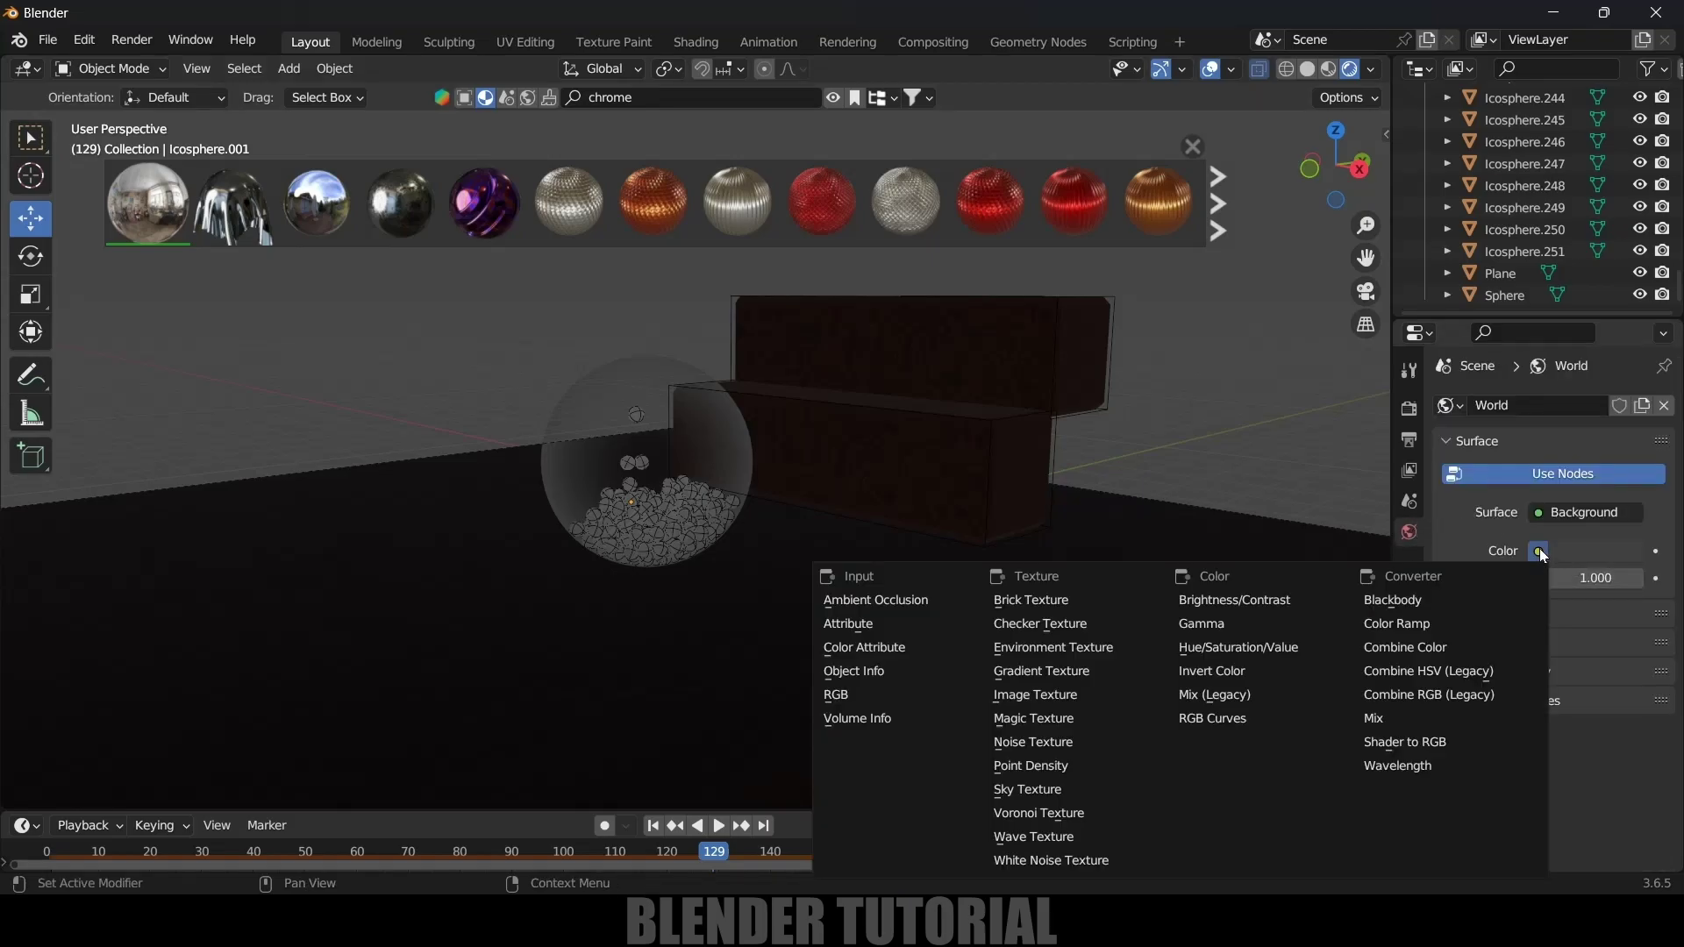
click(1047, 656)
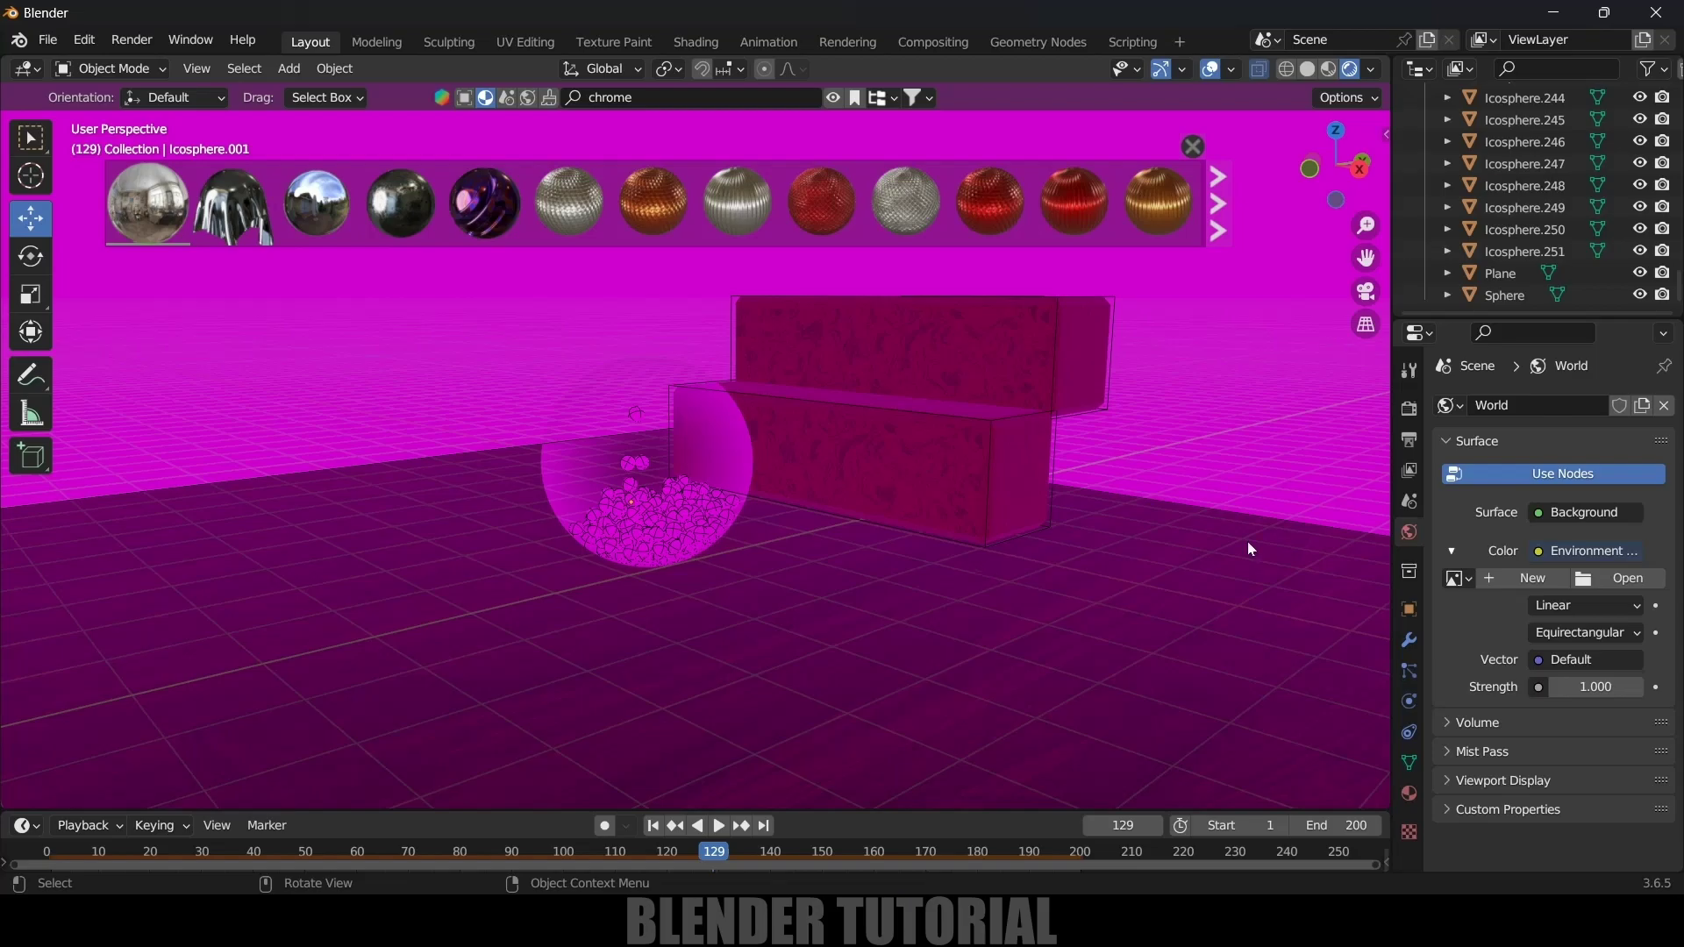
Step: Load belfast_sunset_4k.hdr from the HDR folder as the world's environment texture and view the scene from another angle
click(1618, 580)
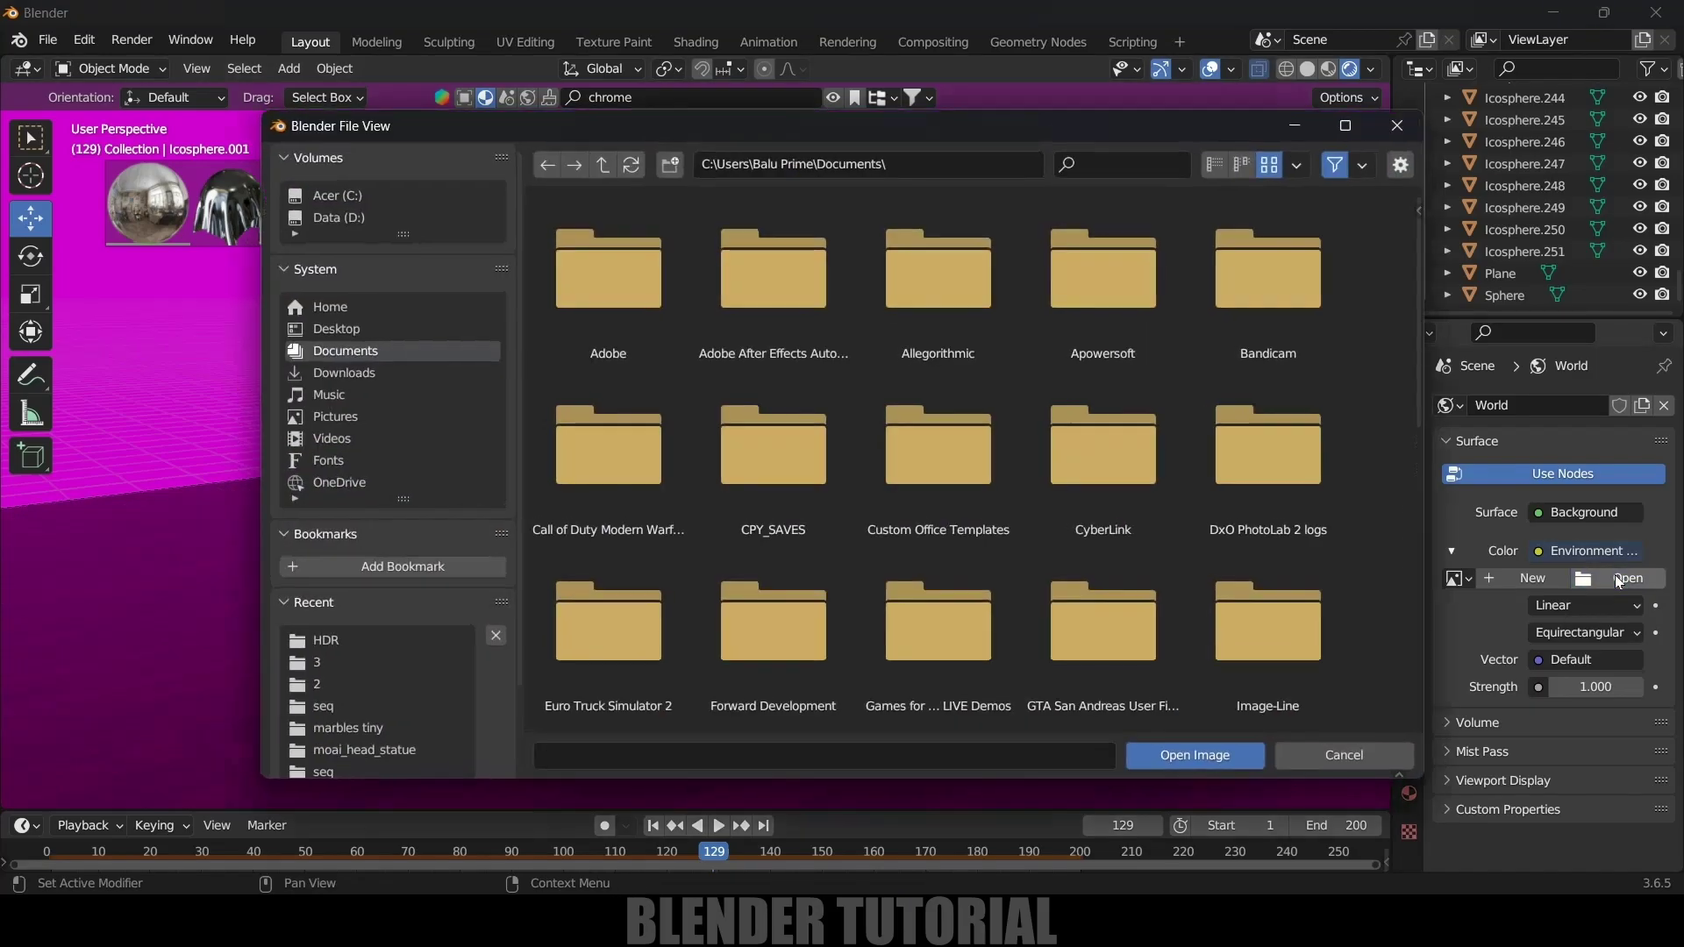
click(325, 641)
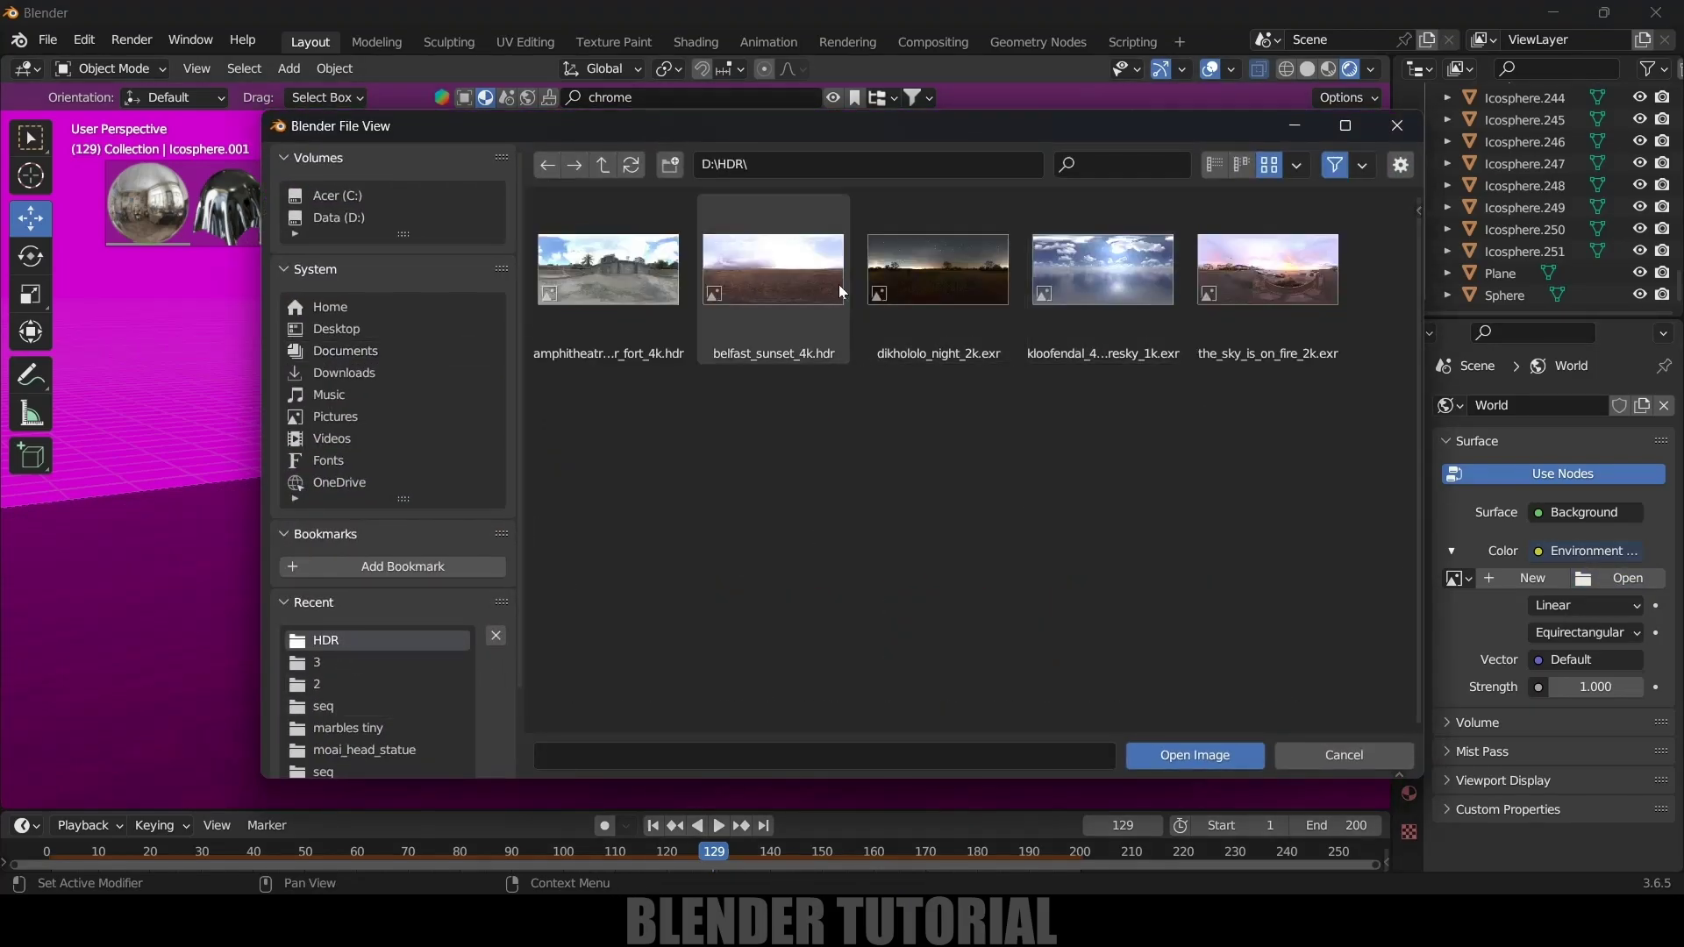
click(777, 265)
click(1186, 757)
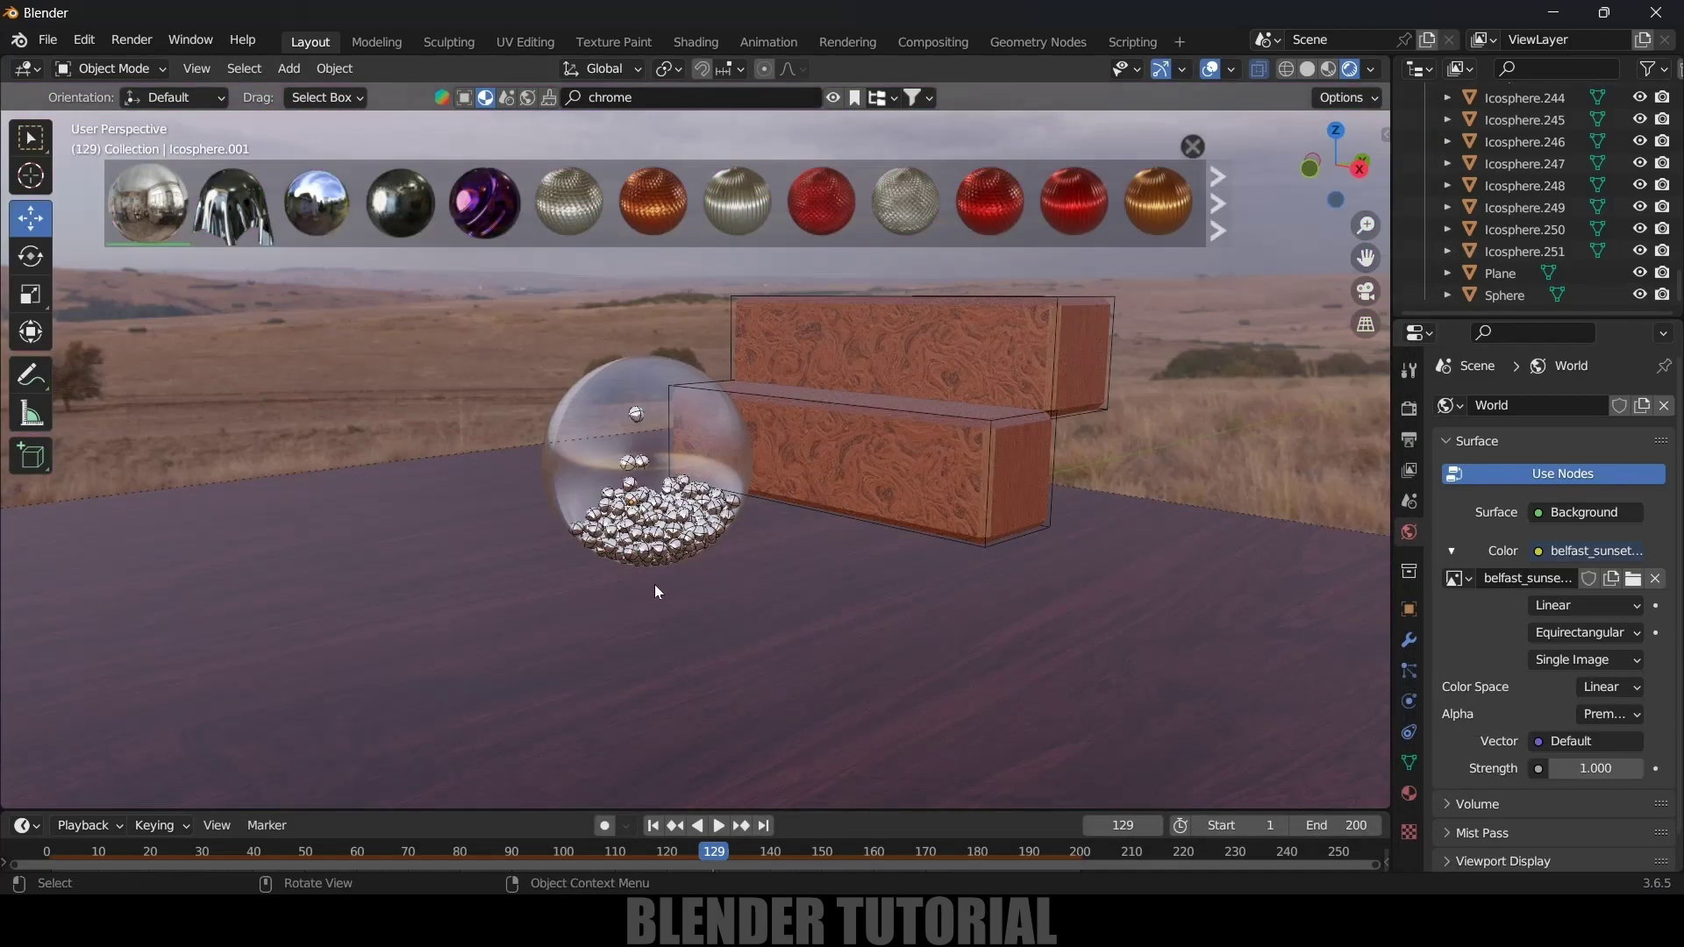
middle_drag(654, 584, 772, 588)
Step: Enable Ambient Occlusion in the Eevee render settings and set its distance to 3 m
click(1409, 408)
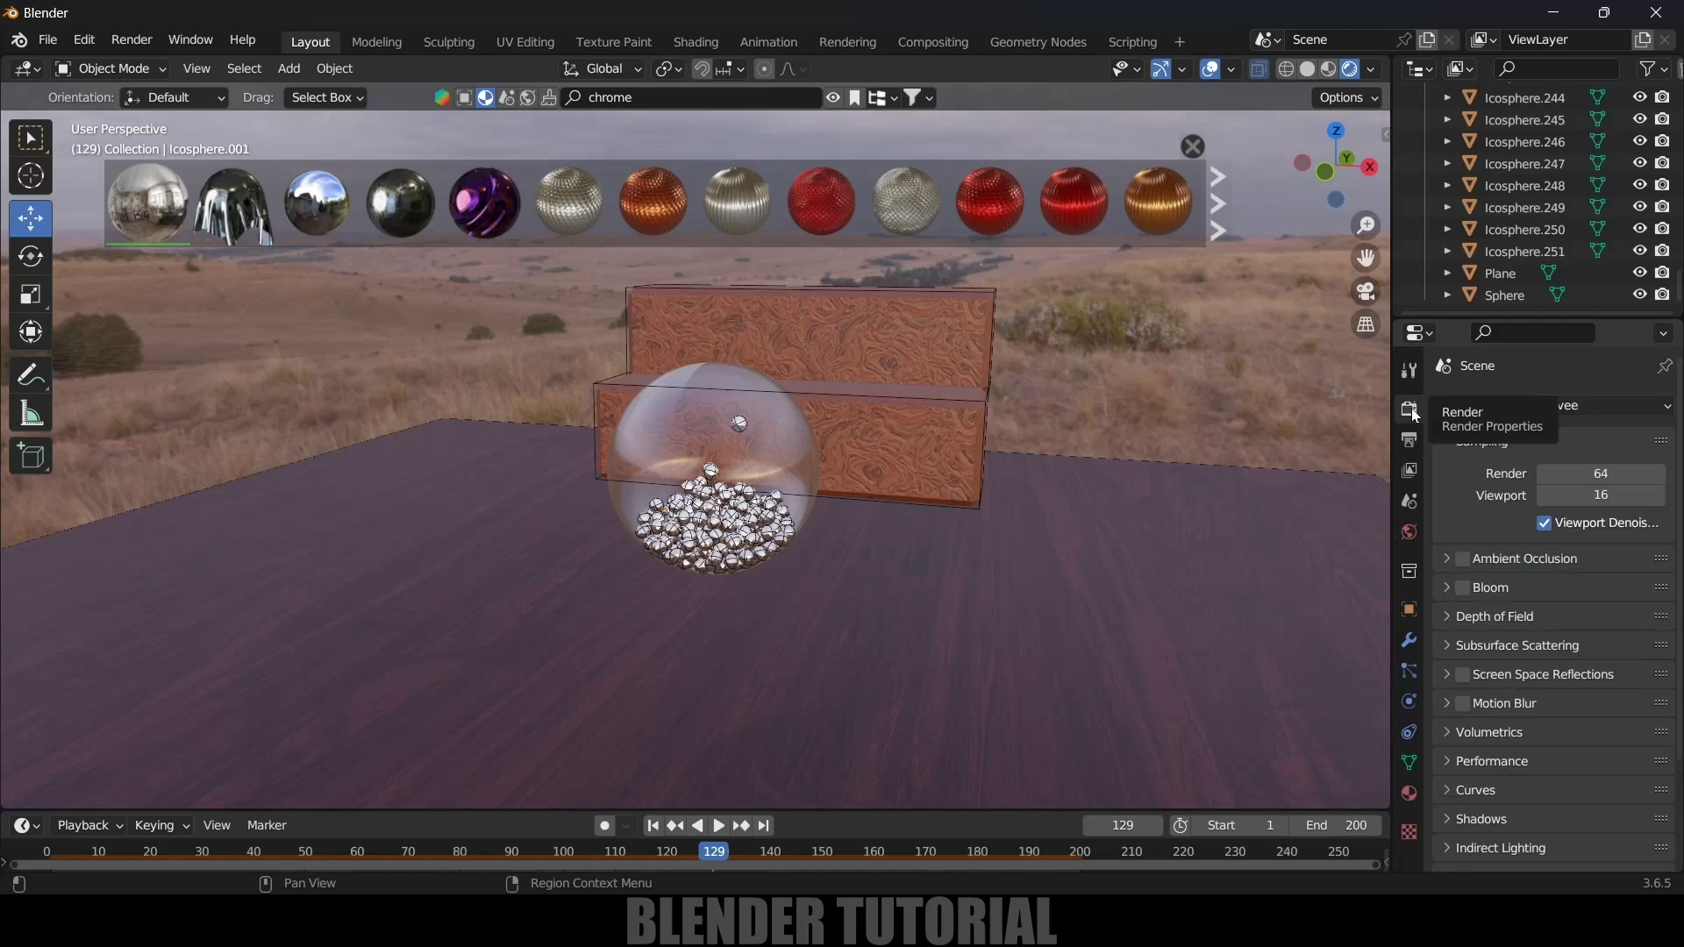
click(1461, 559)
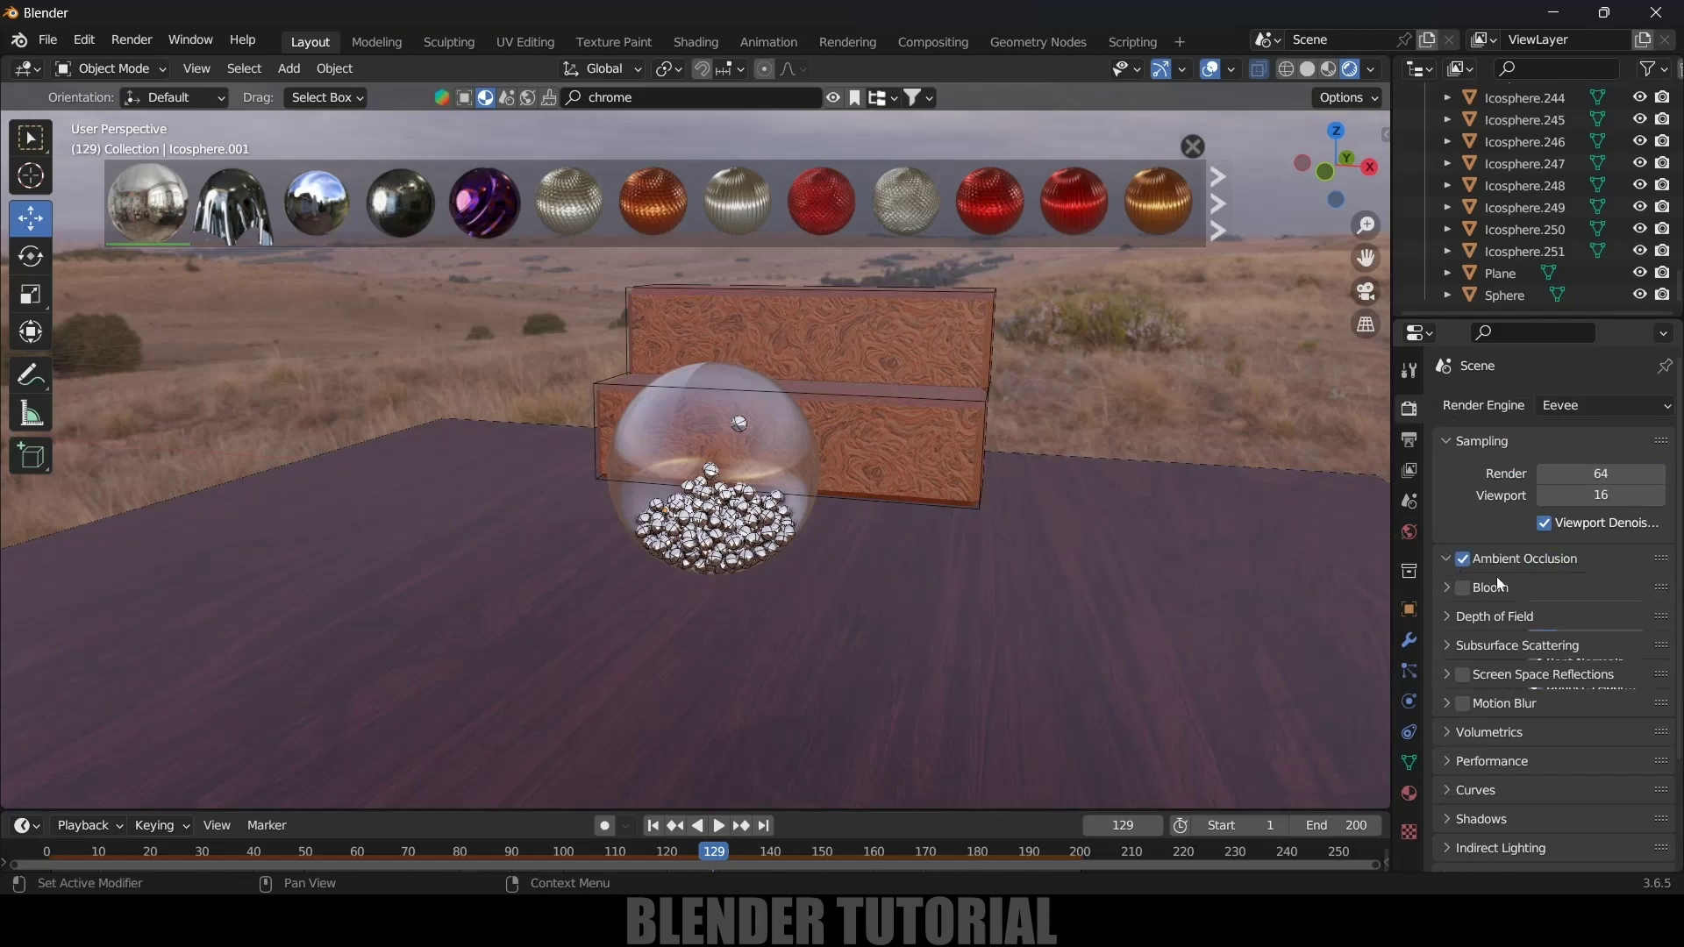
click(1491, 558)
click(1568, 591)
text(5)
key(Return)
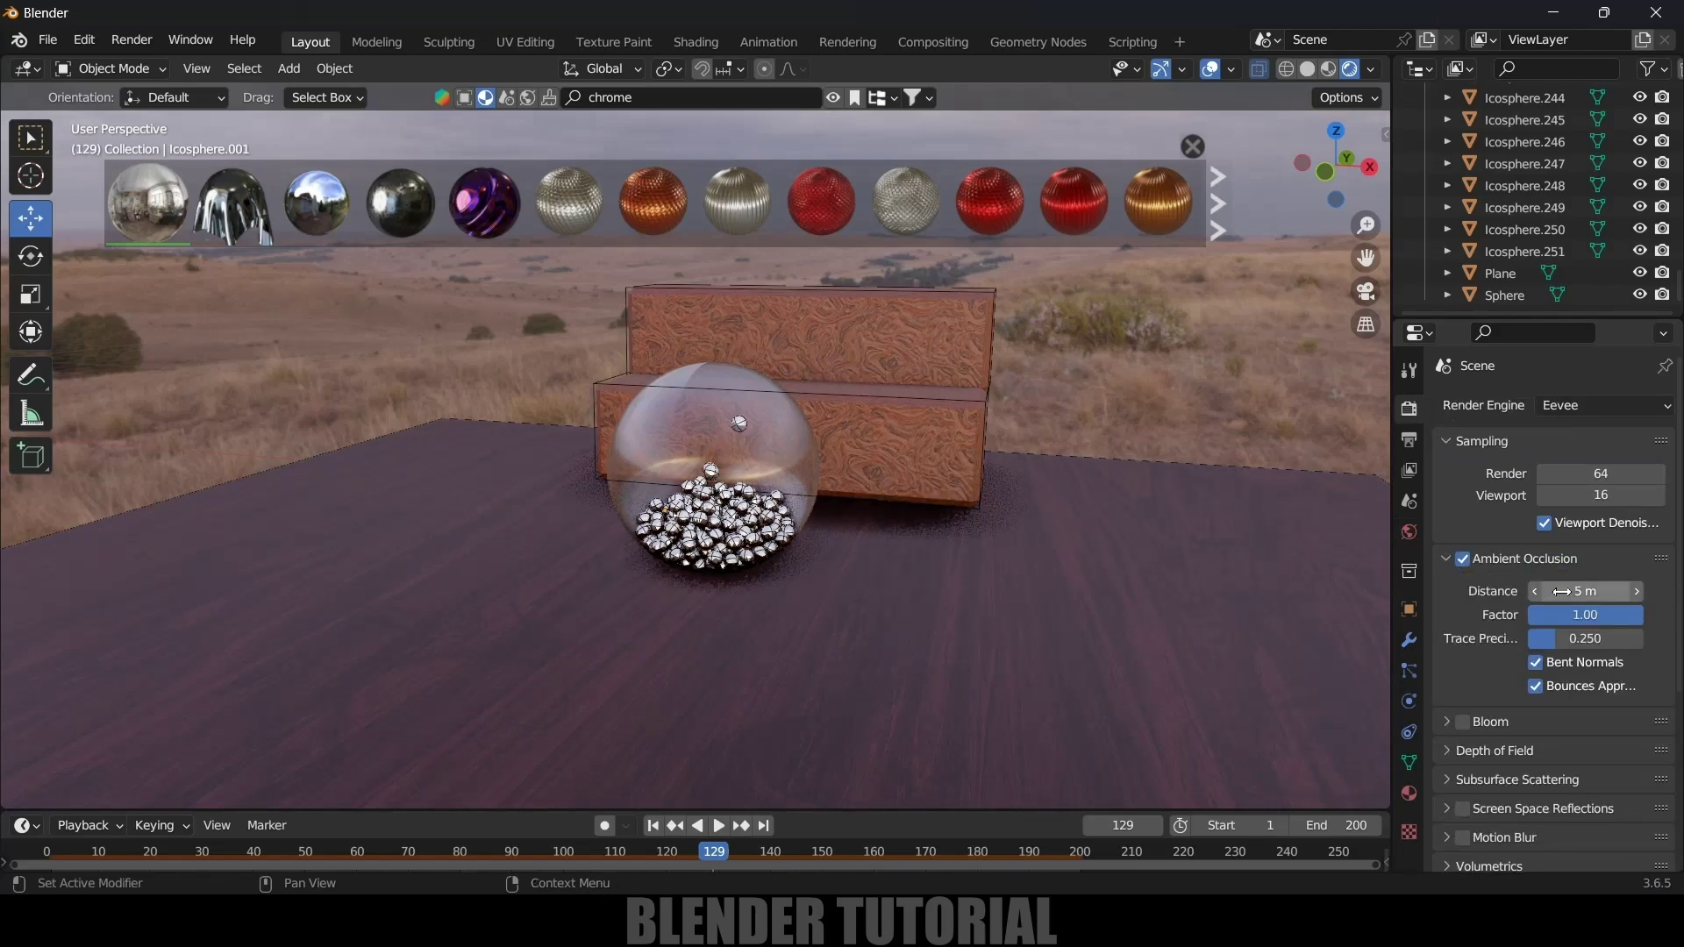
click(1561, 591)
text(3)
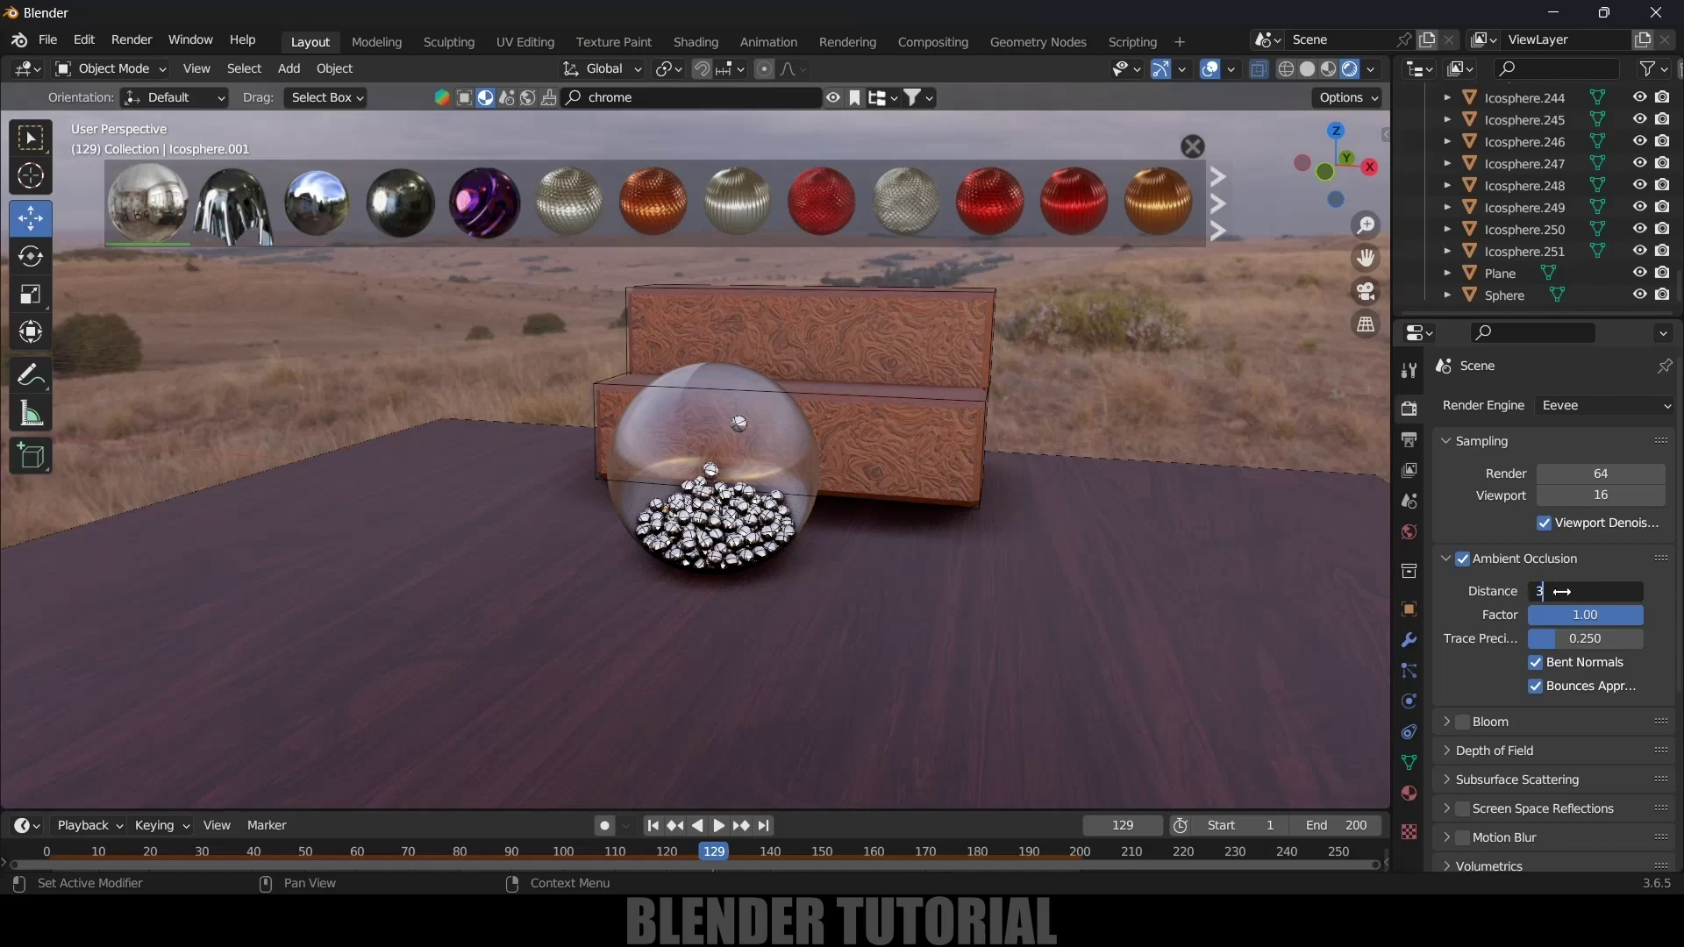
key(Return)
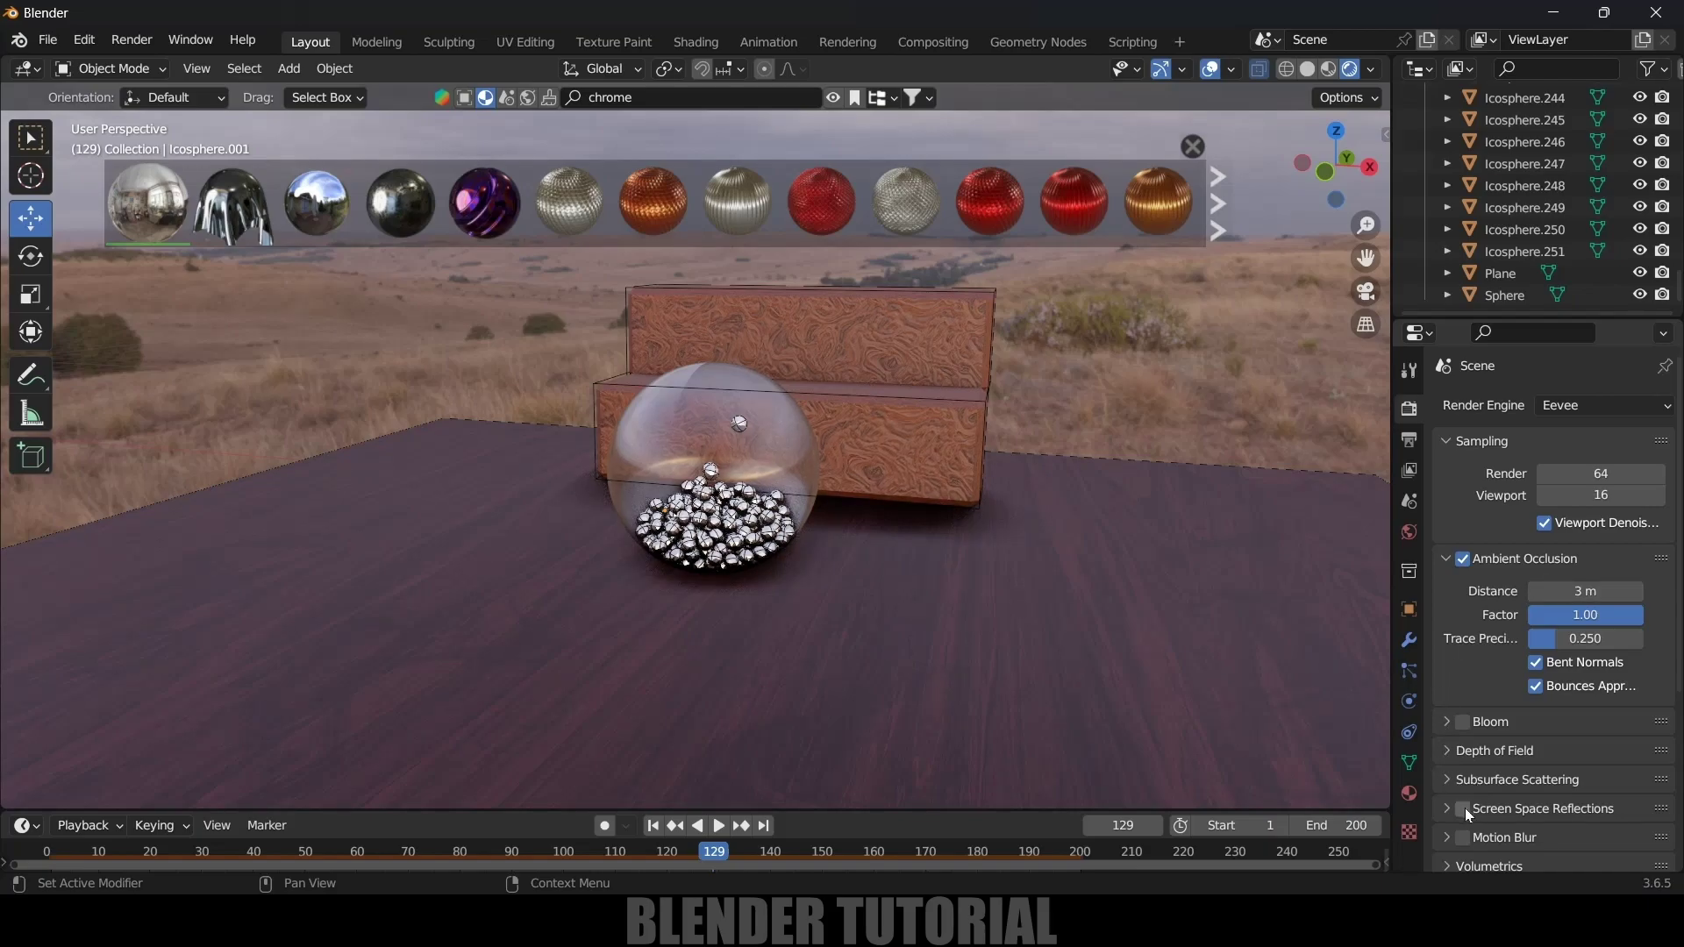
Step: Enable Screen Space Reflections with Refraction for the Eevee render
scroll(1482, 805, down, 3)
click(1462, 705)
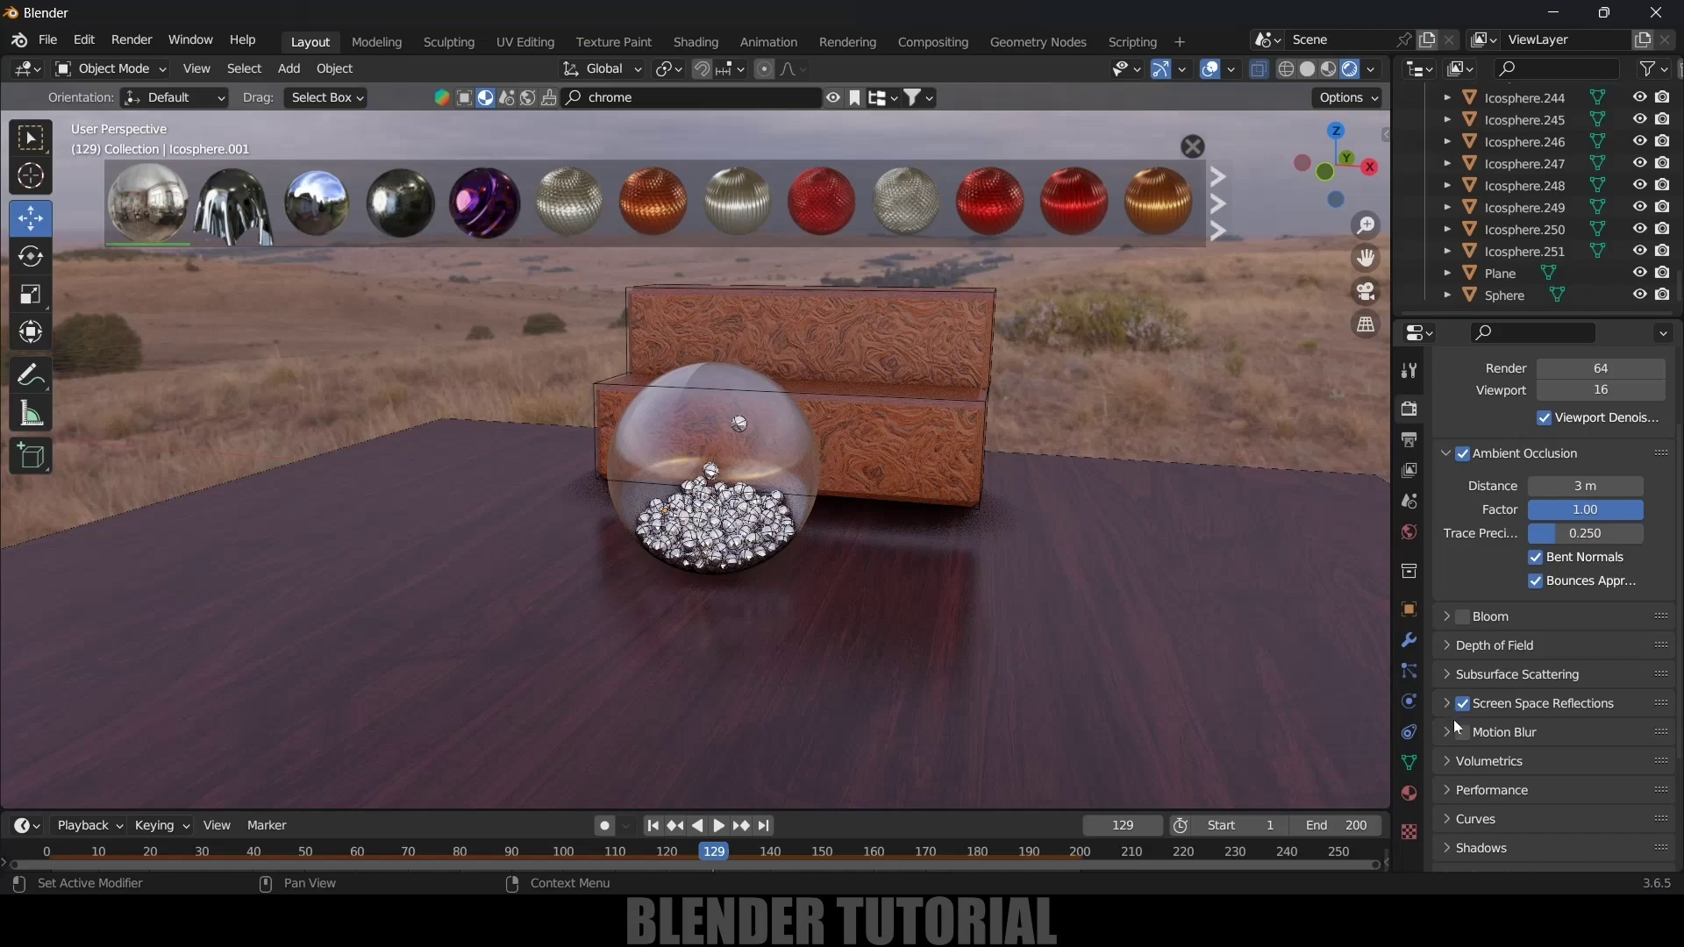
click(1449, 707)
scroll(1500, 740, down, 5)
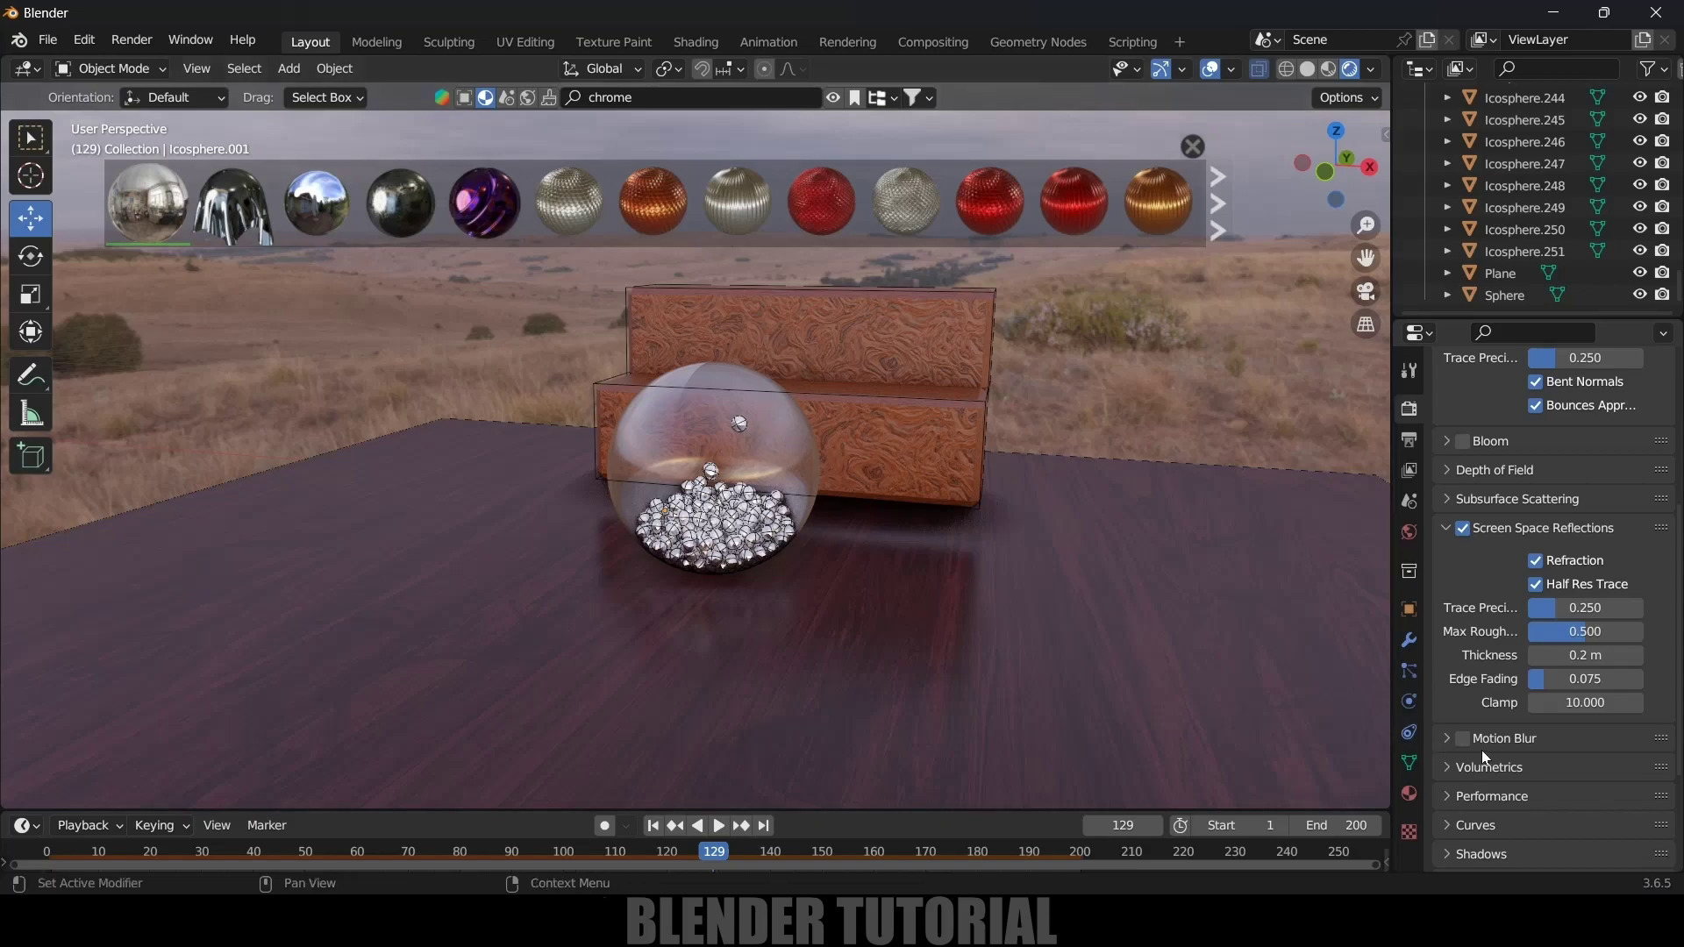
Step: Make the film background transparent in the render settings
scroll(1491, 730, down, 5)
click(1444, 735)
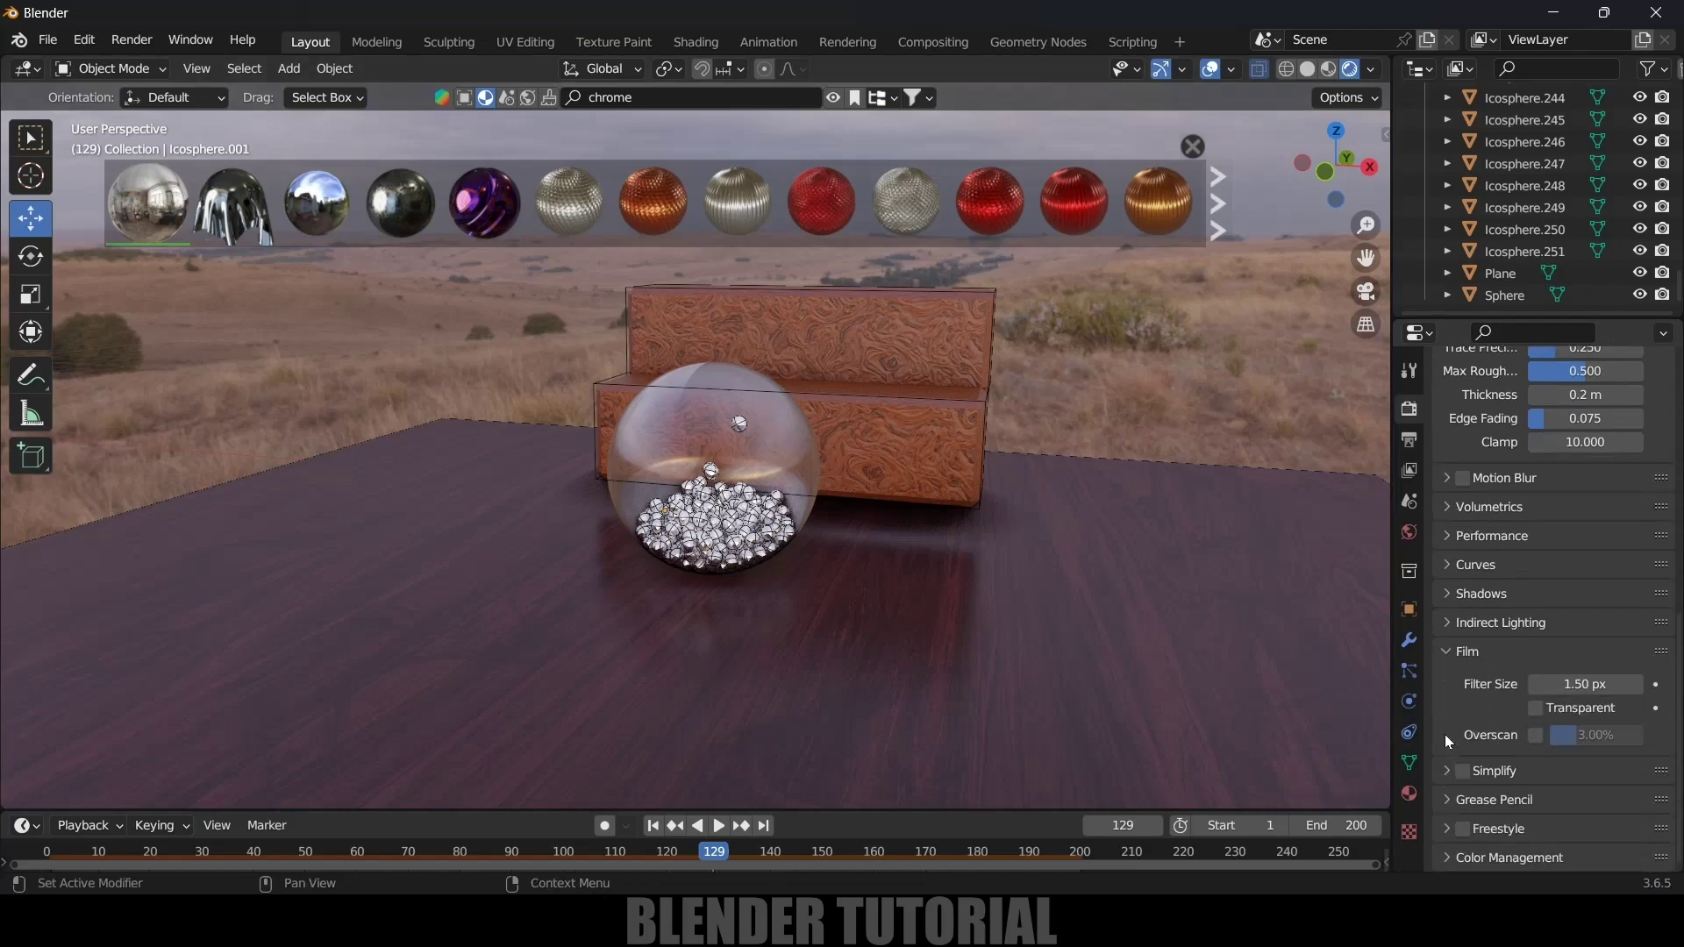
click(1535, 709)
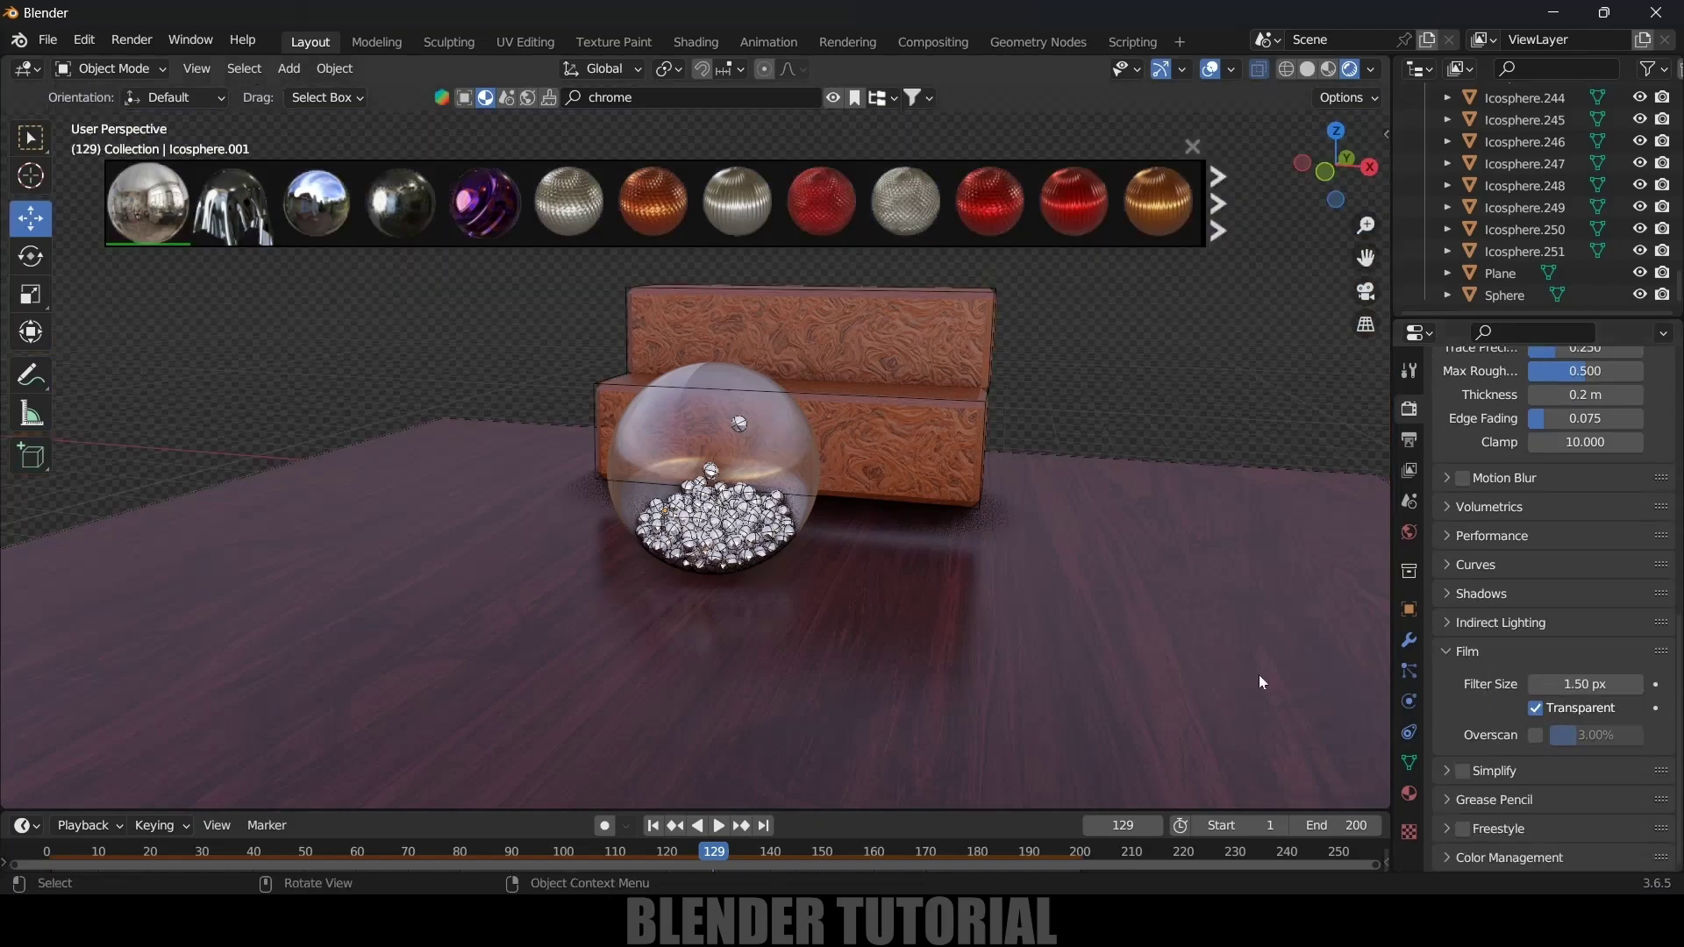
Step: Add a camera and align it to an angled view of the glass sphere and wooden blocks
middle_drag(1061, 656, 1428, 570)
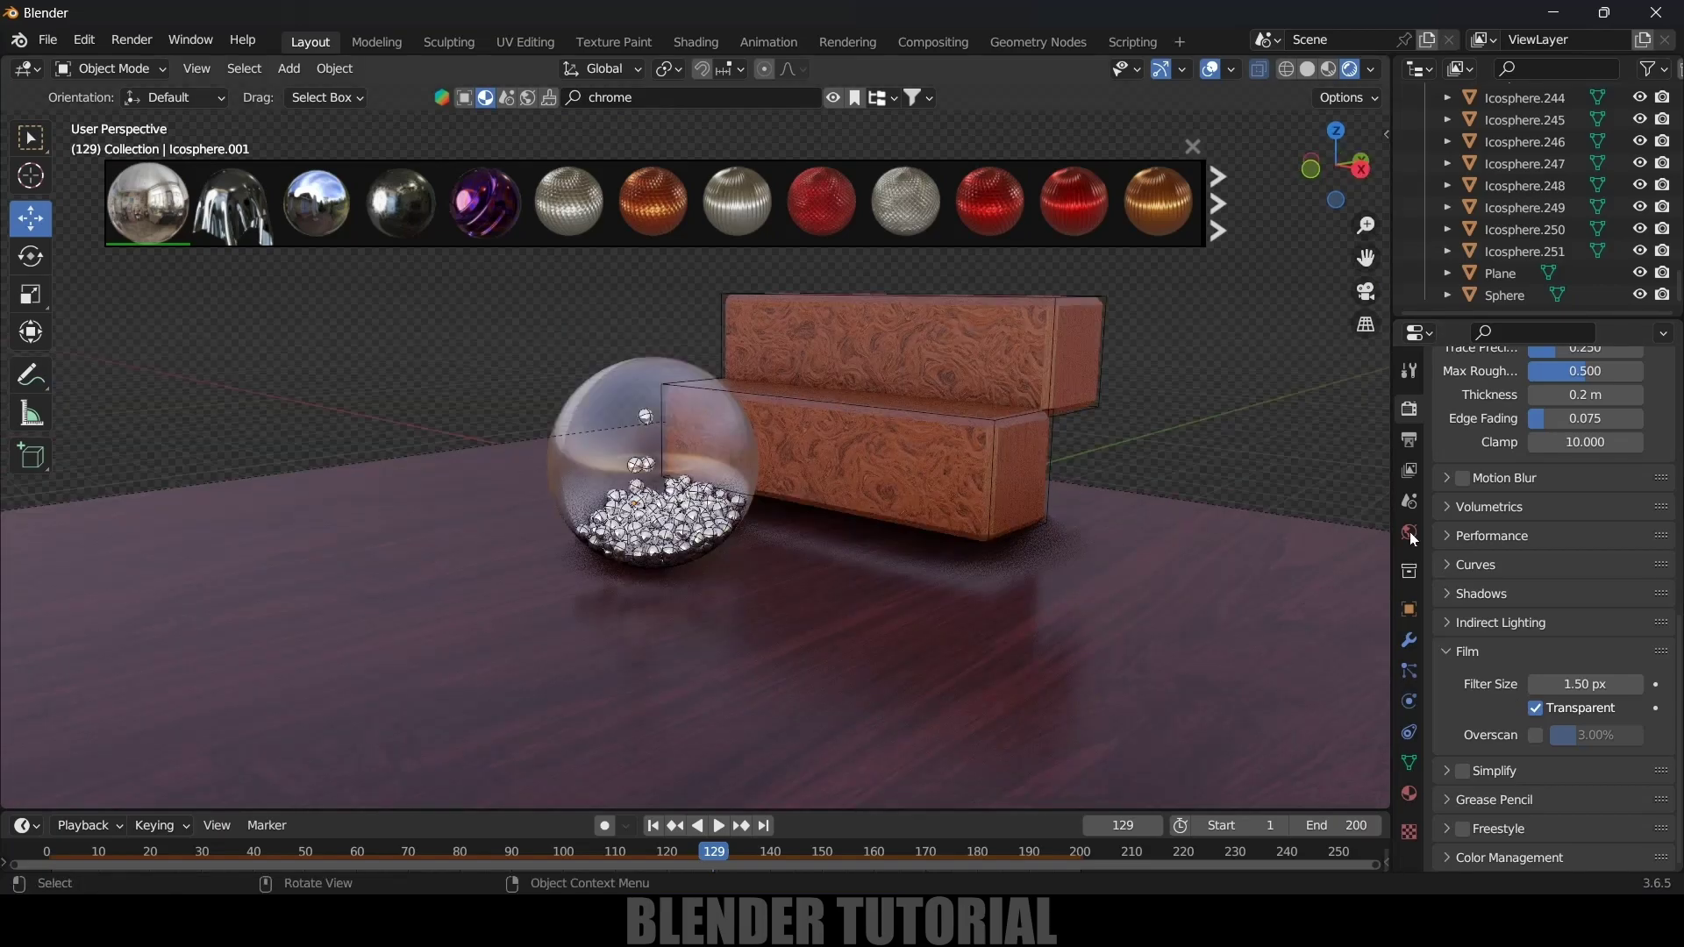
click(290, 67)
click(337, 418)
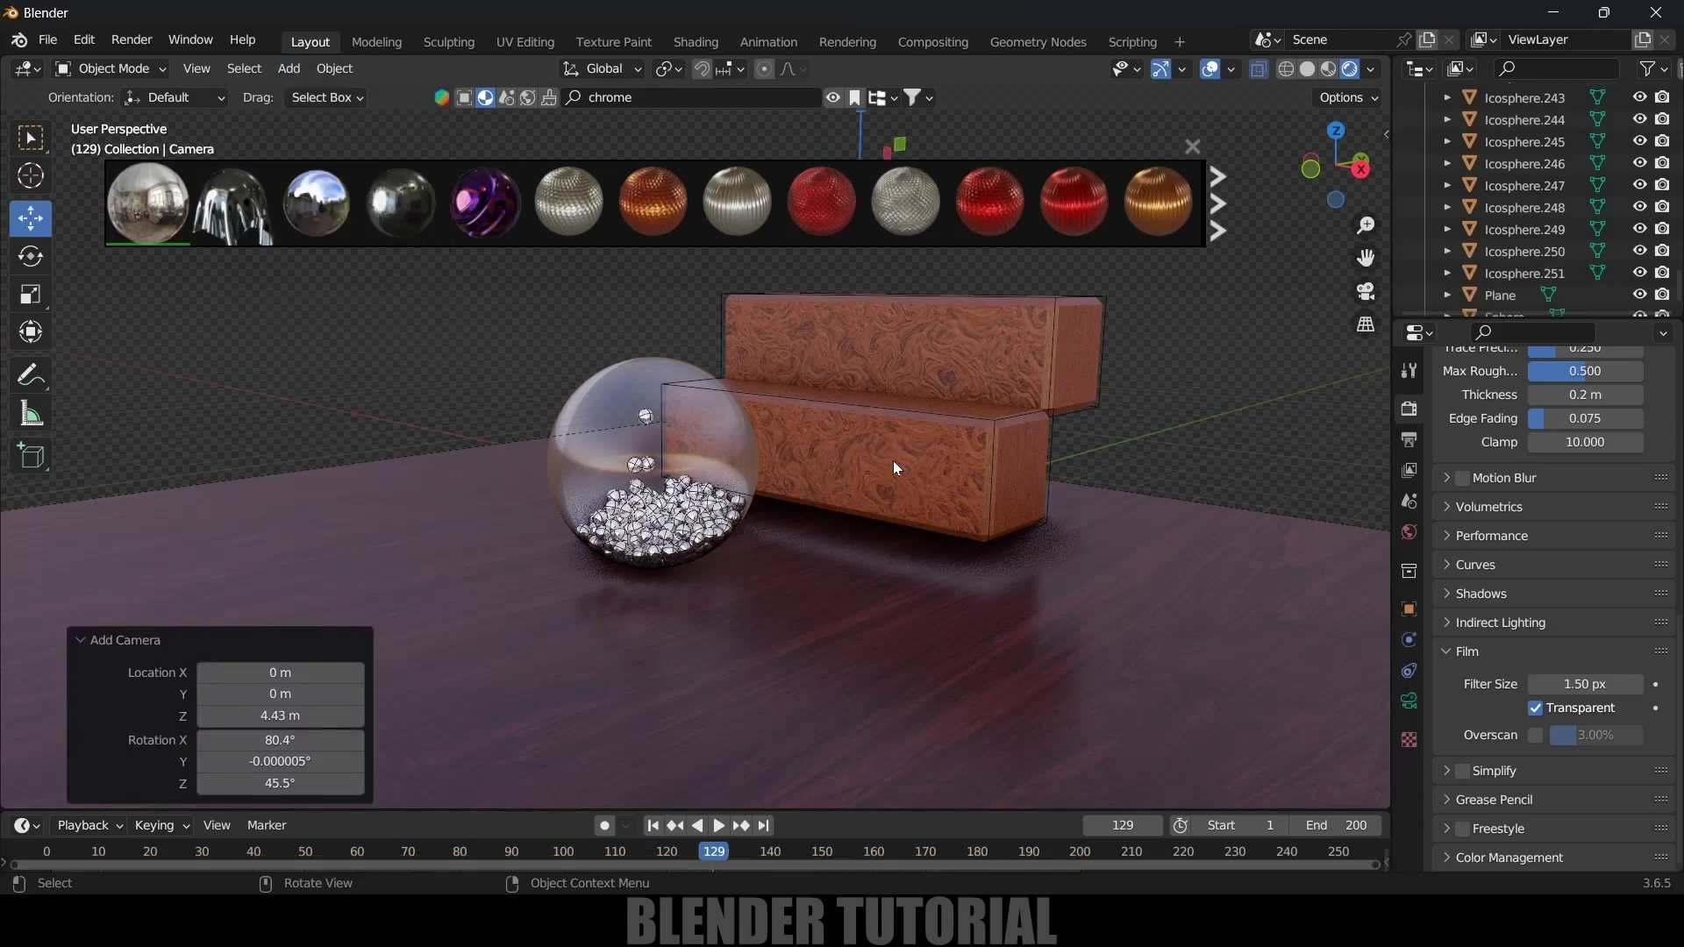
key(ctrl+KP_0)
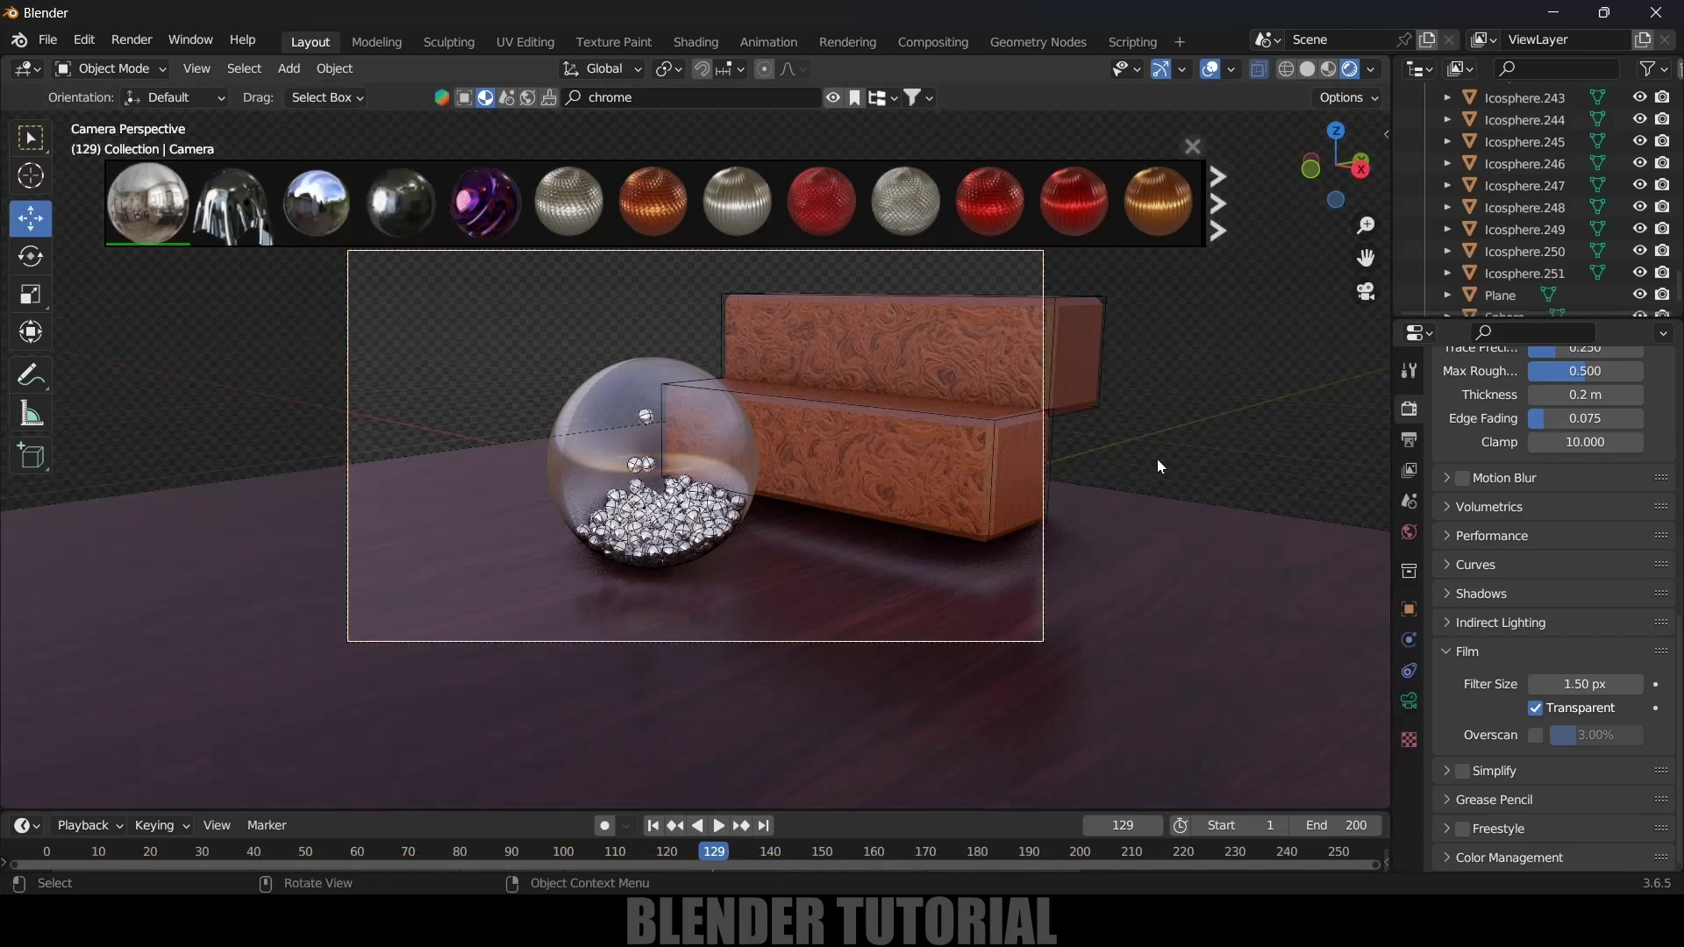
Step: Lock the view to the 3D cursor and the camera to the view, and reframe so the sphere and both blocks fit inside
key(n)
click(1379, 232)
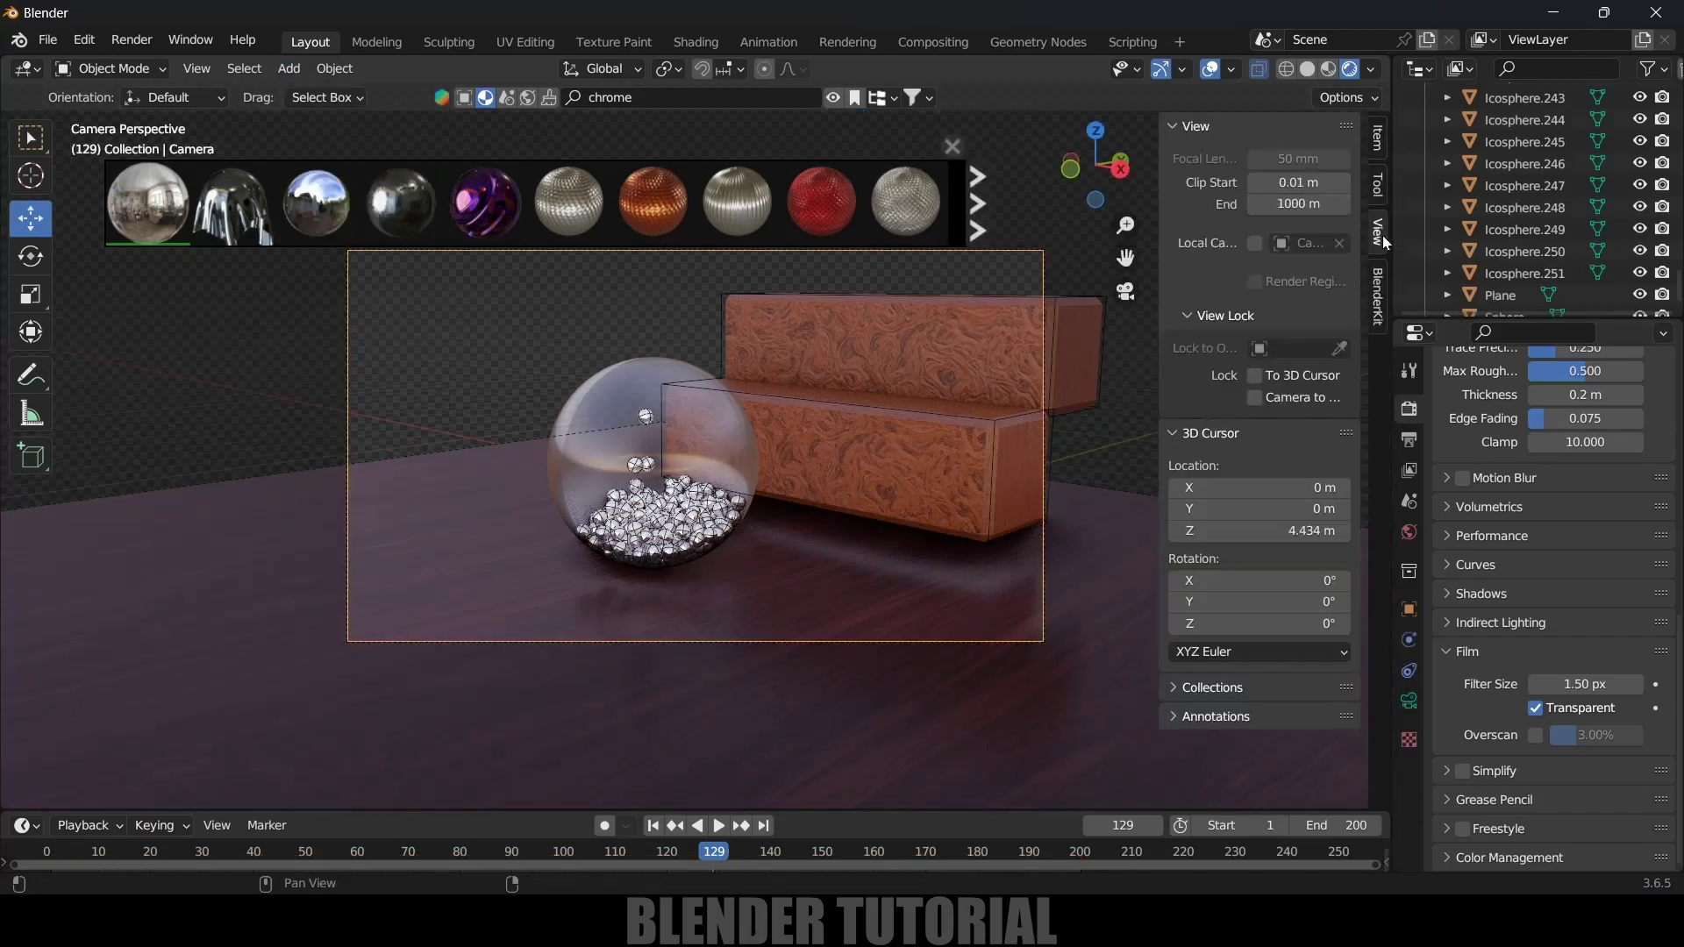
click(1256, 375)
click(1257, 397)
middle_drag(869, 471, 825, 488)
scroll(842, 430, down, 3)
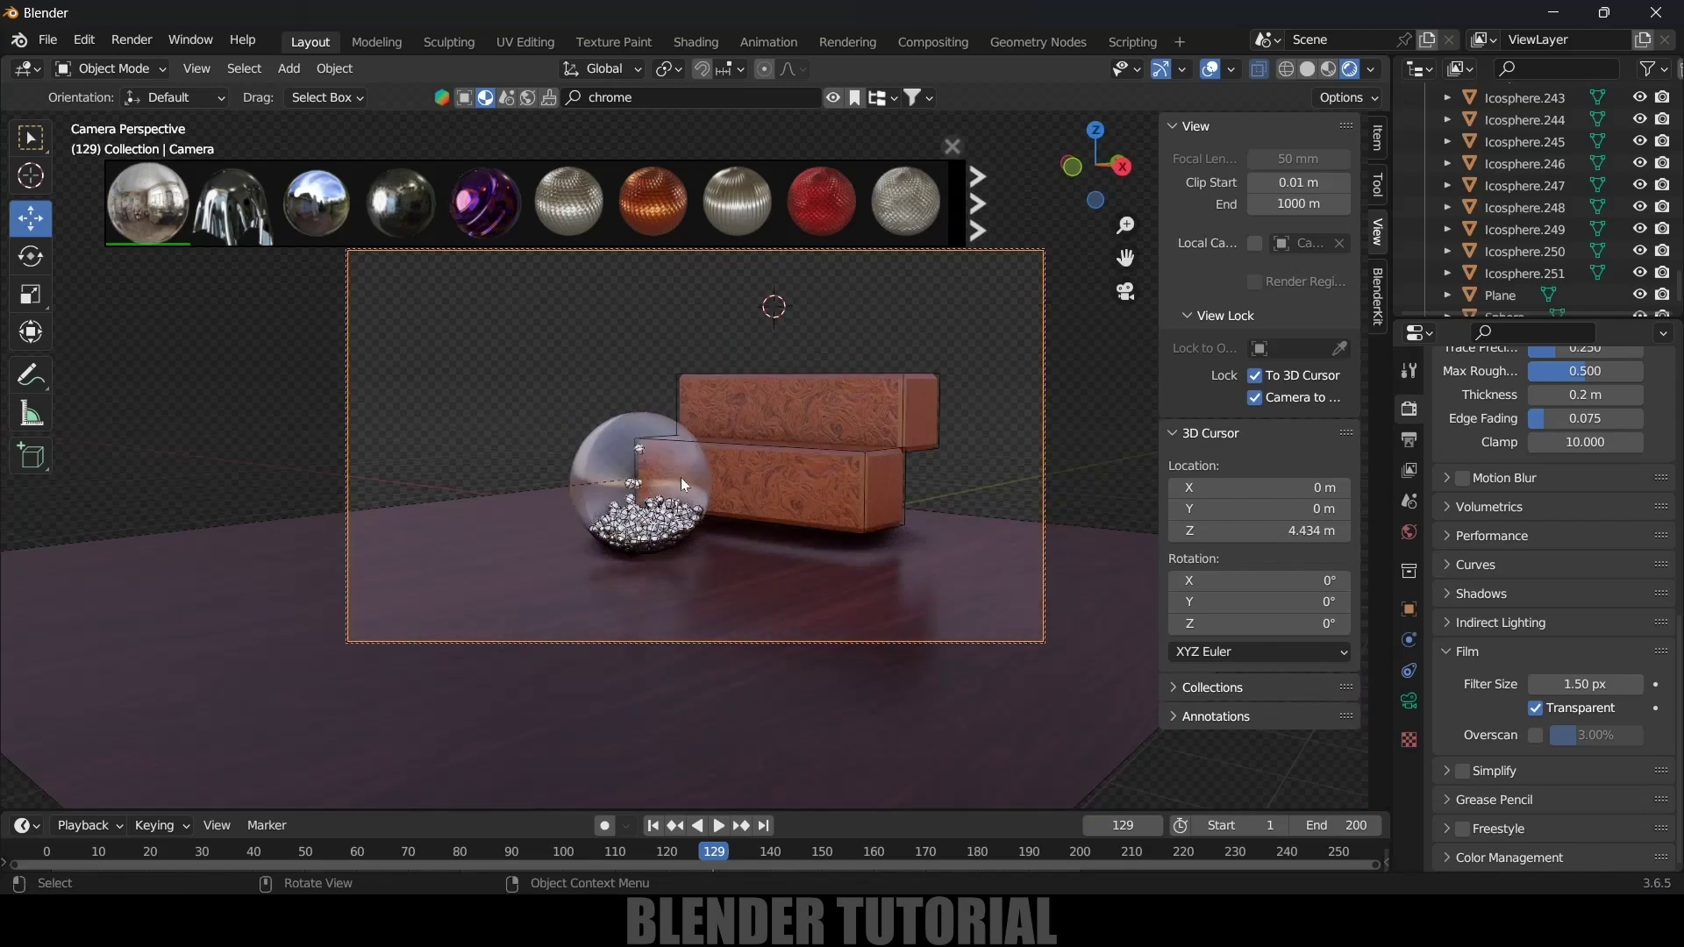
Step: Enable Render Region and Crop to Render Region in the output format settings
click(1412, 443)
scroll(1489, 603, up, 5)
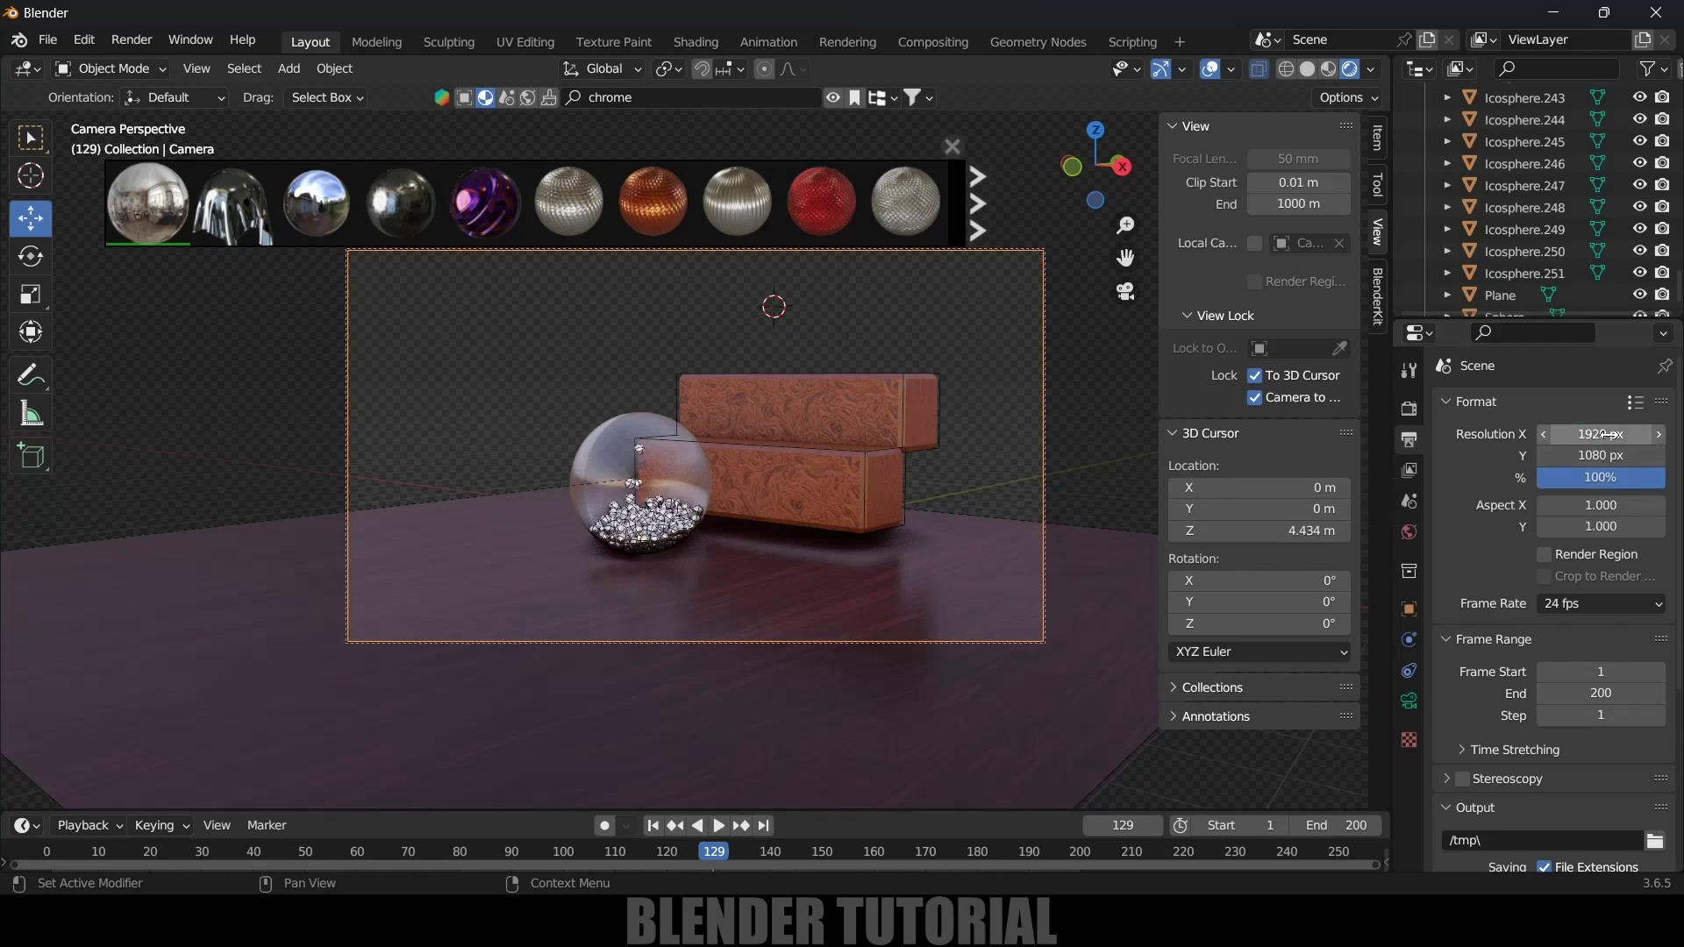
click(1547, 555)
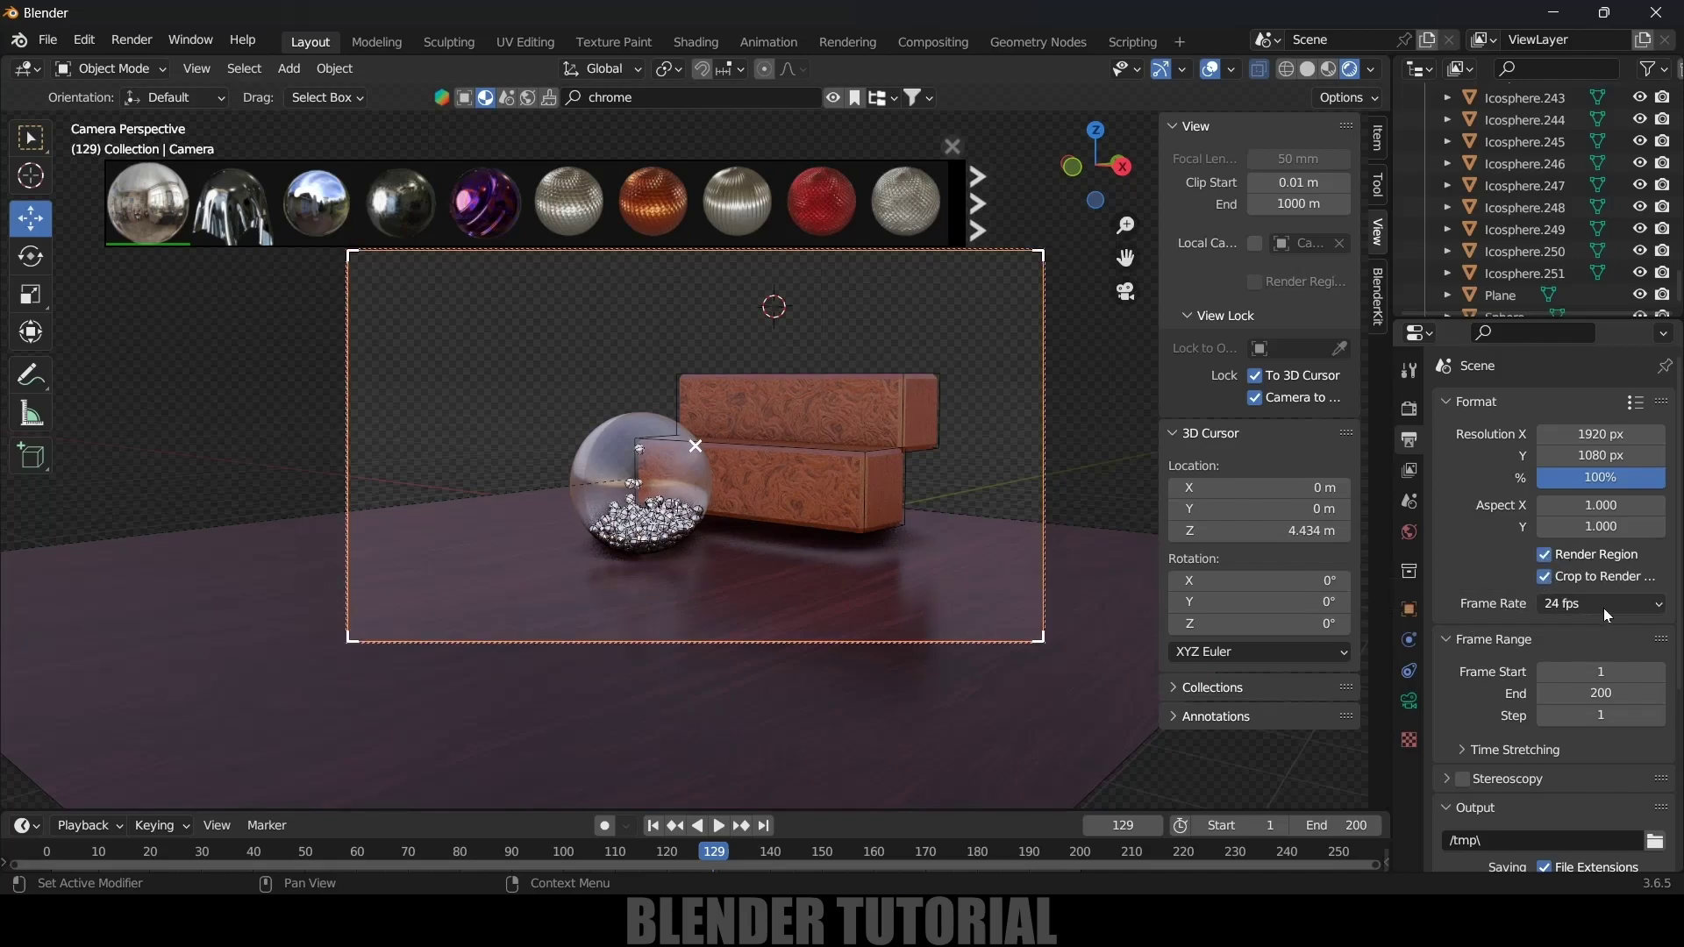
Step: Set the output folder to D:\youtube\ridig balls\seq\ and keep PNG as the file format
scroll(1464, 671, down, 2)
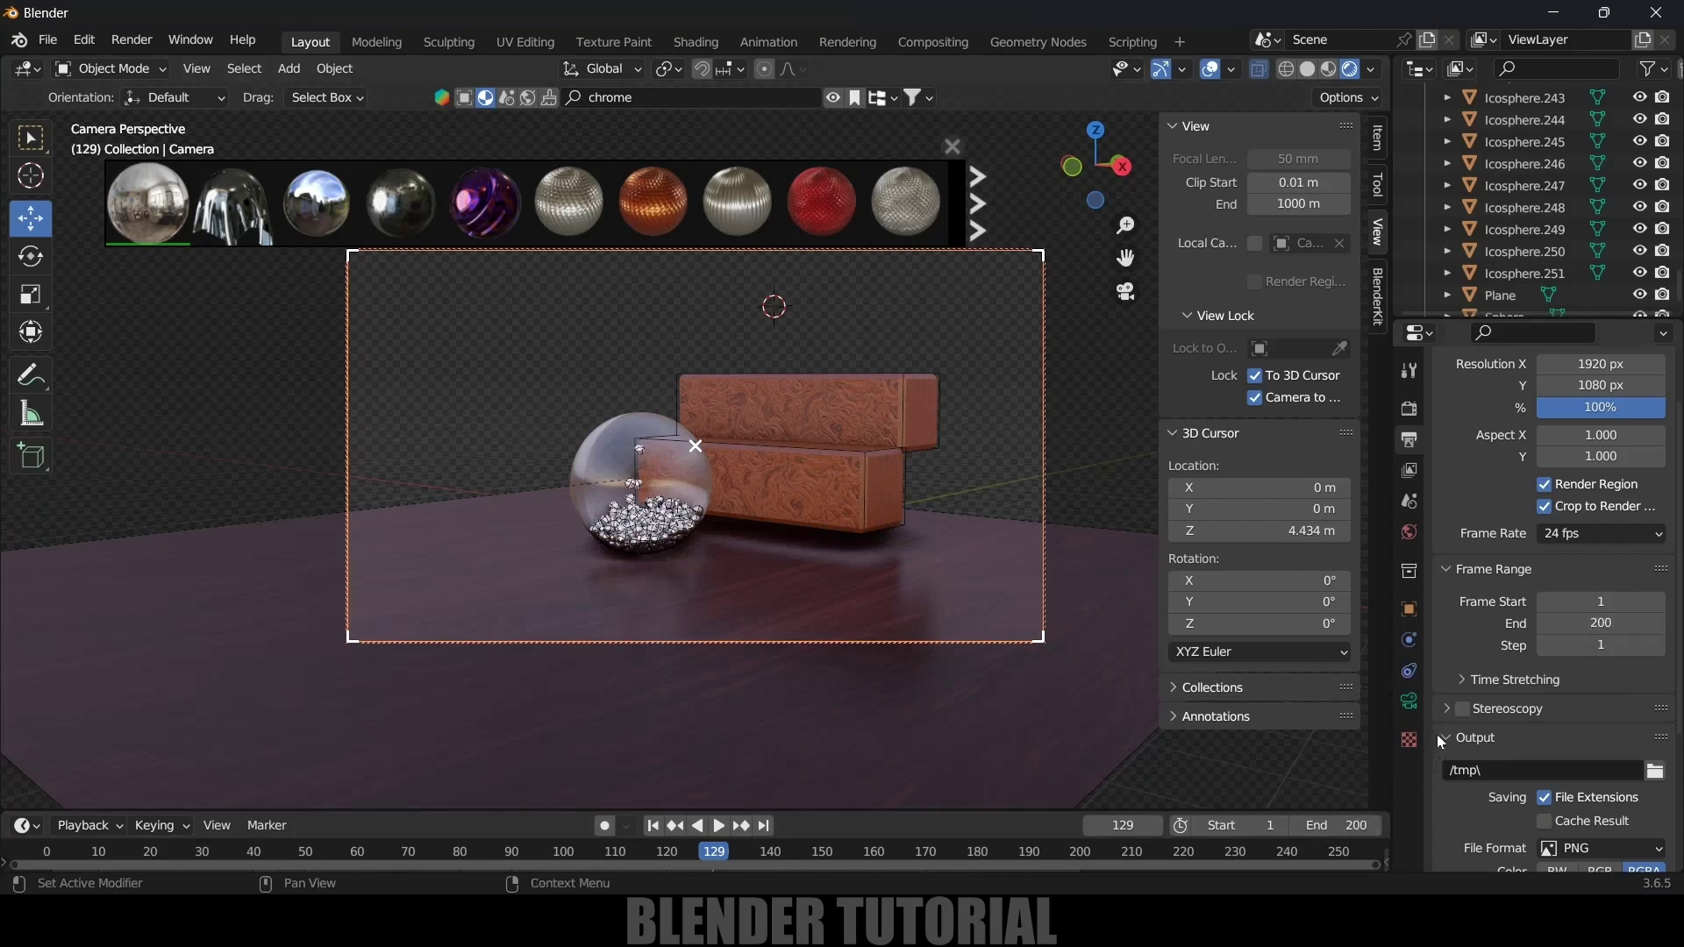
click(1655, 771)
scroll(1469, 813, down, 5)
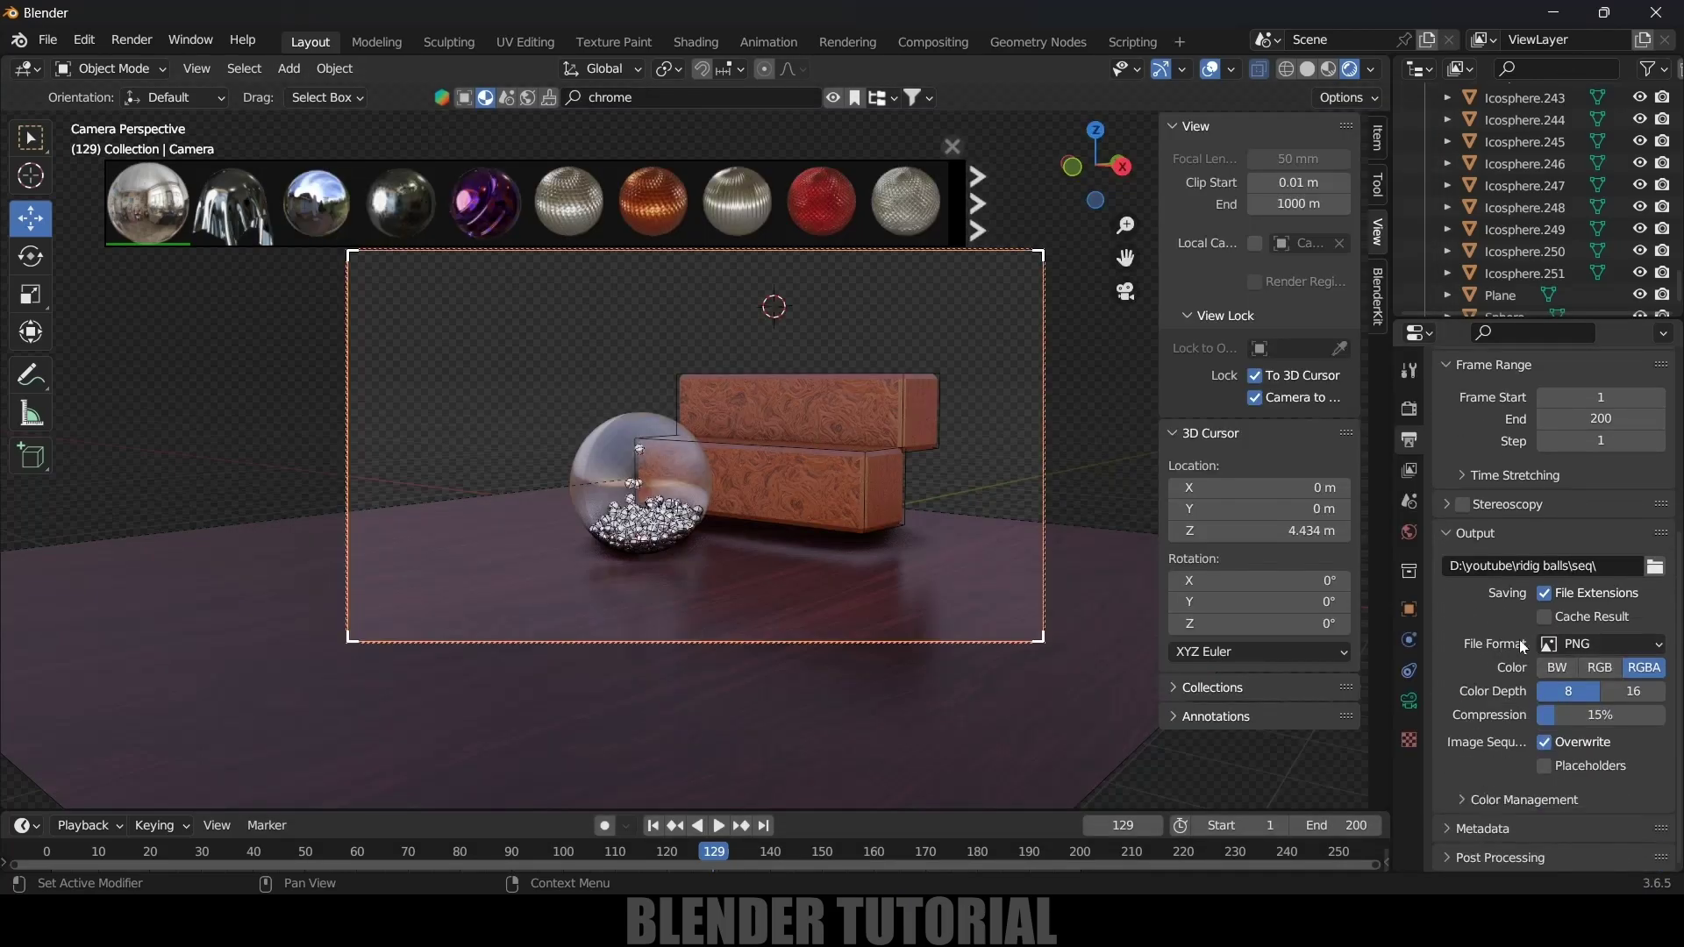
click(1610, 646)
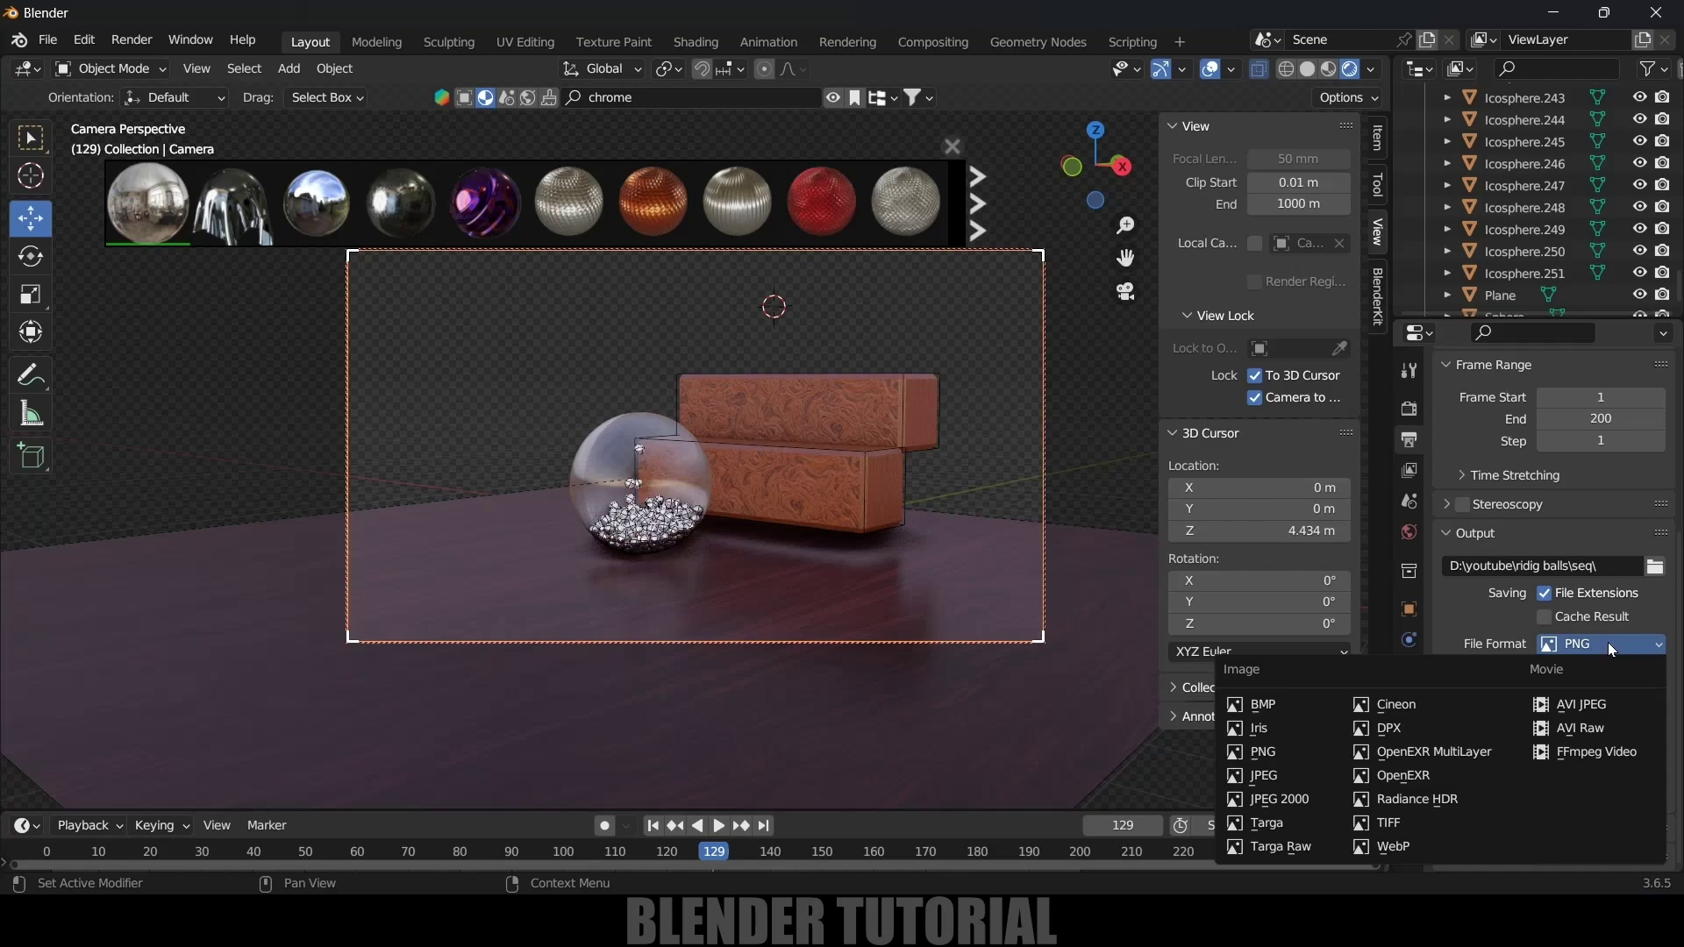
click(1607, 642)
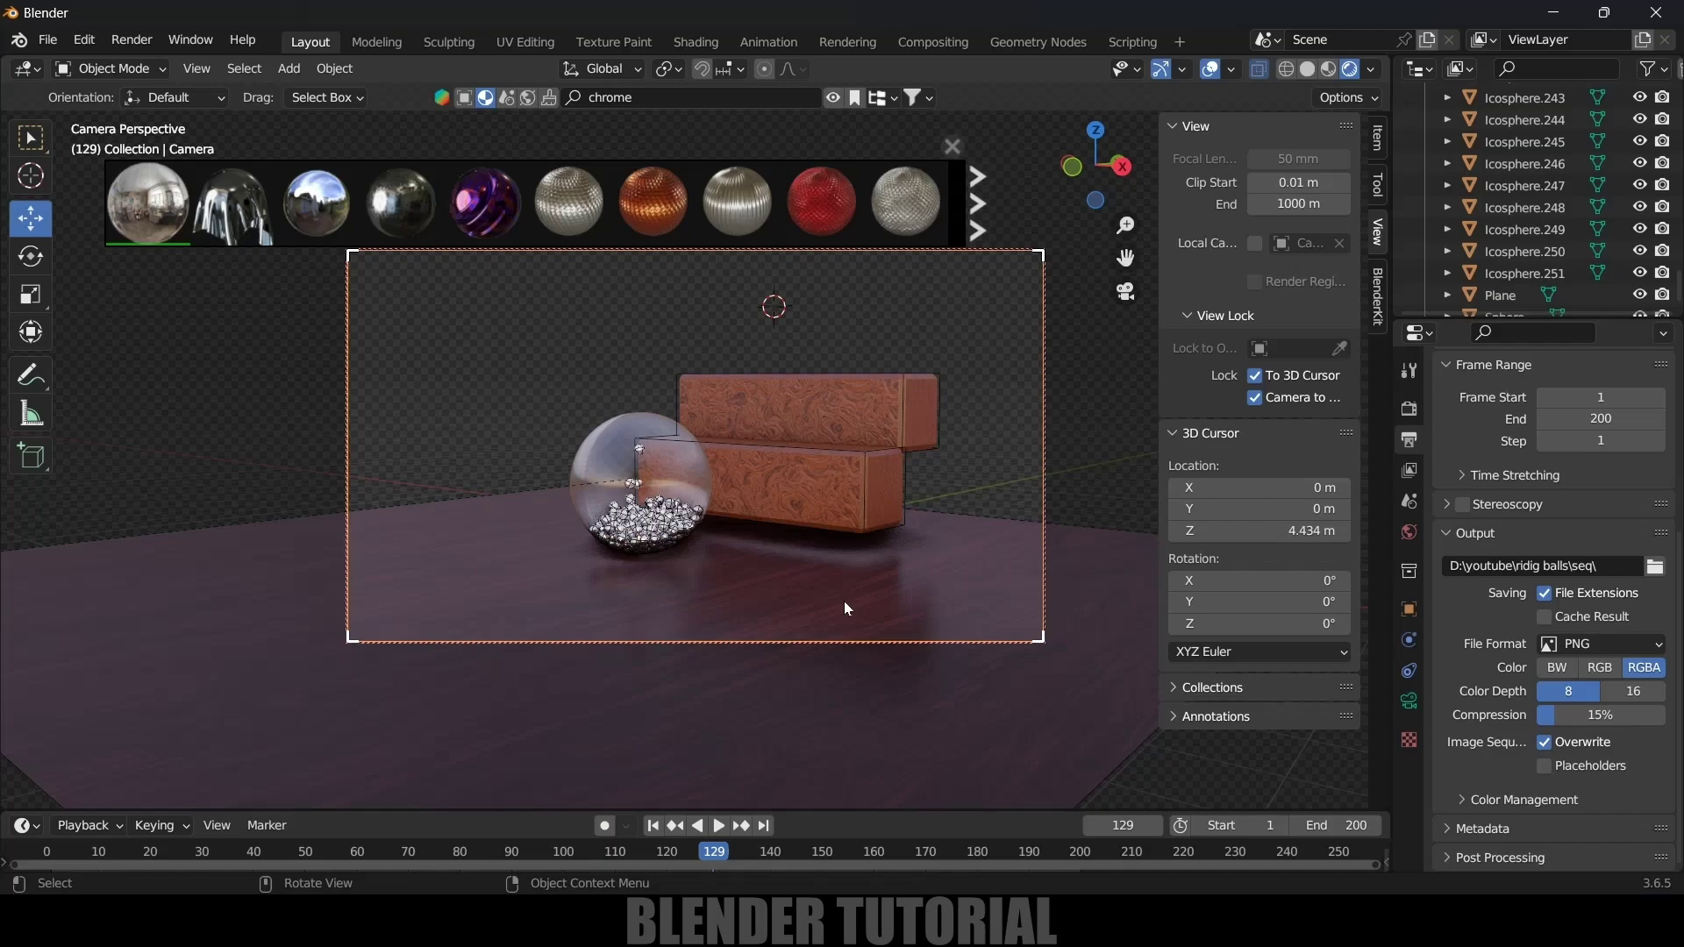
Step: Add a Sun light at the 3D cursor above the blocks and activate the Rotate tool for it
click(289, 68)
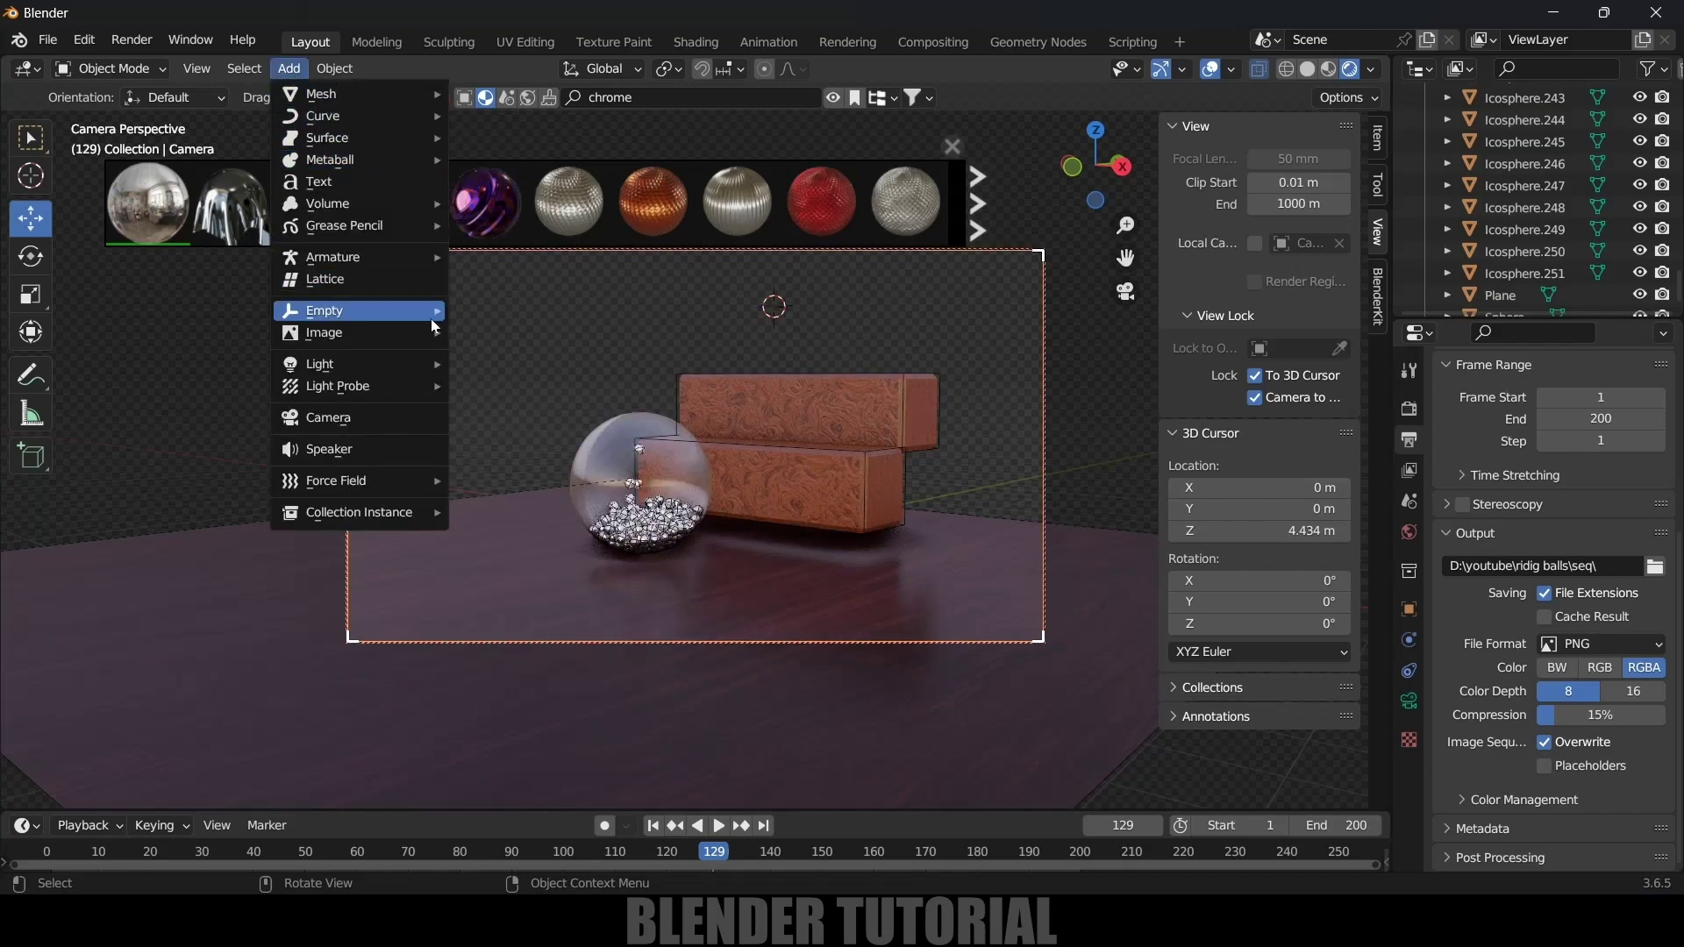
mouse_move(355, 369)
click(514, 384)
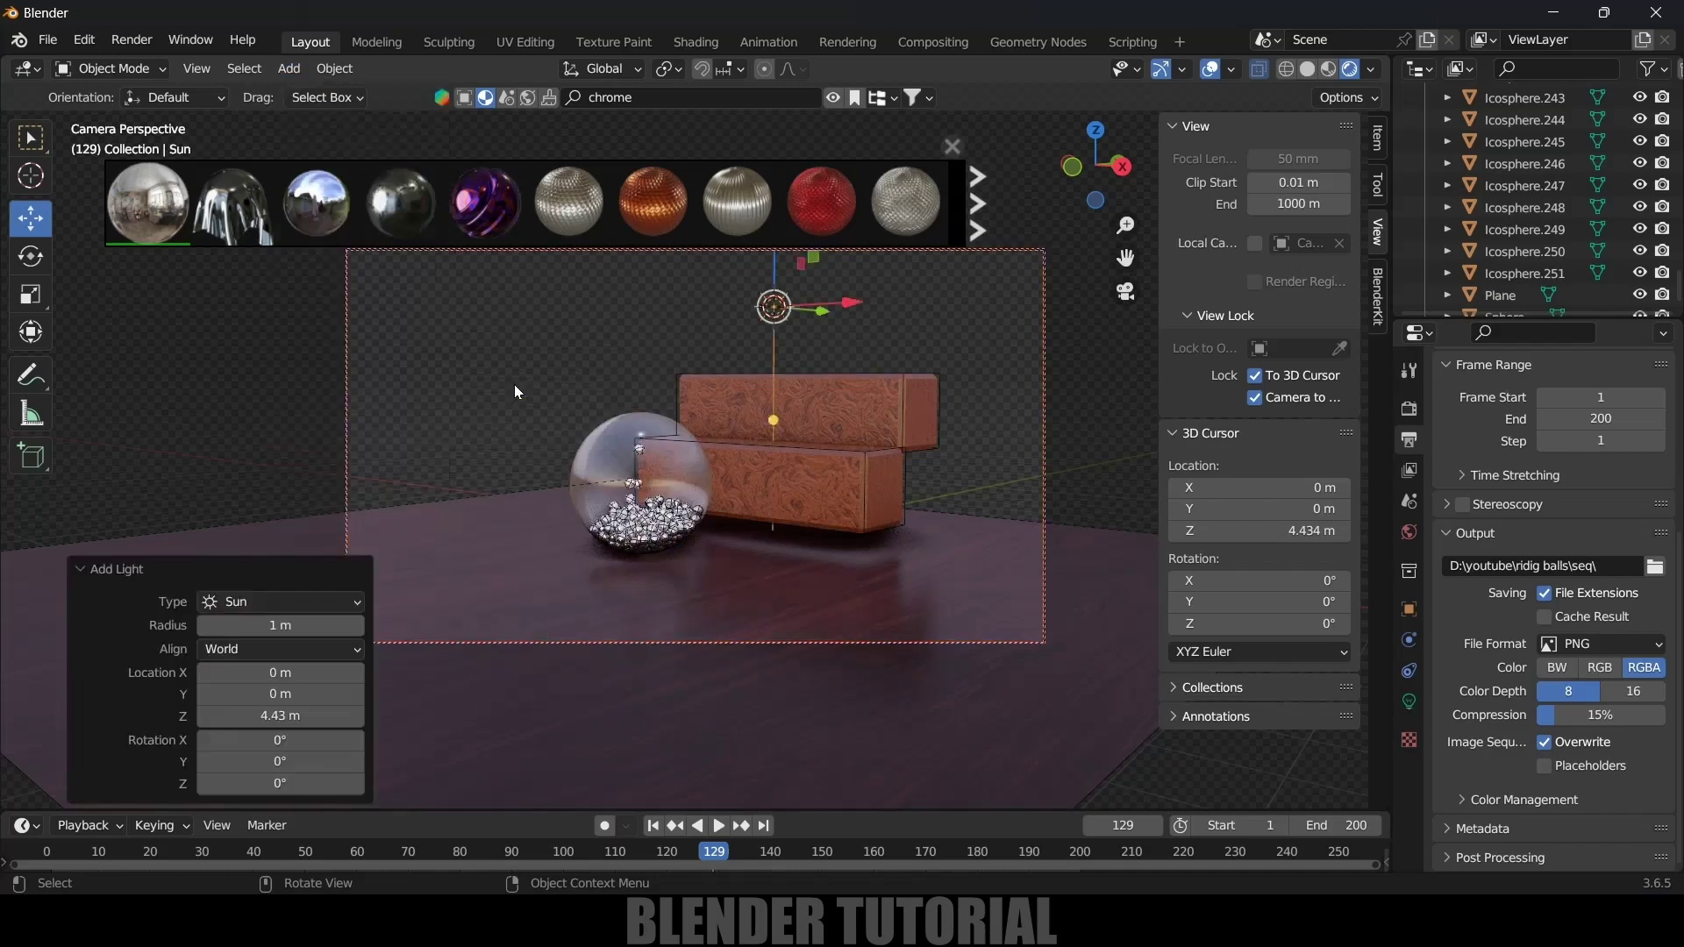
key(shift+space)
key(r)
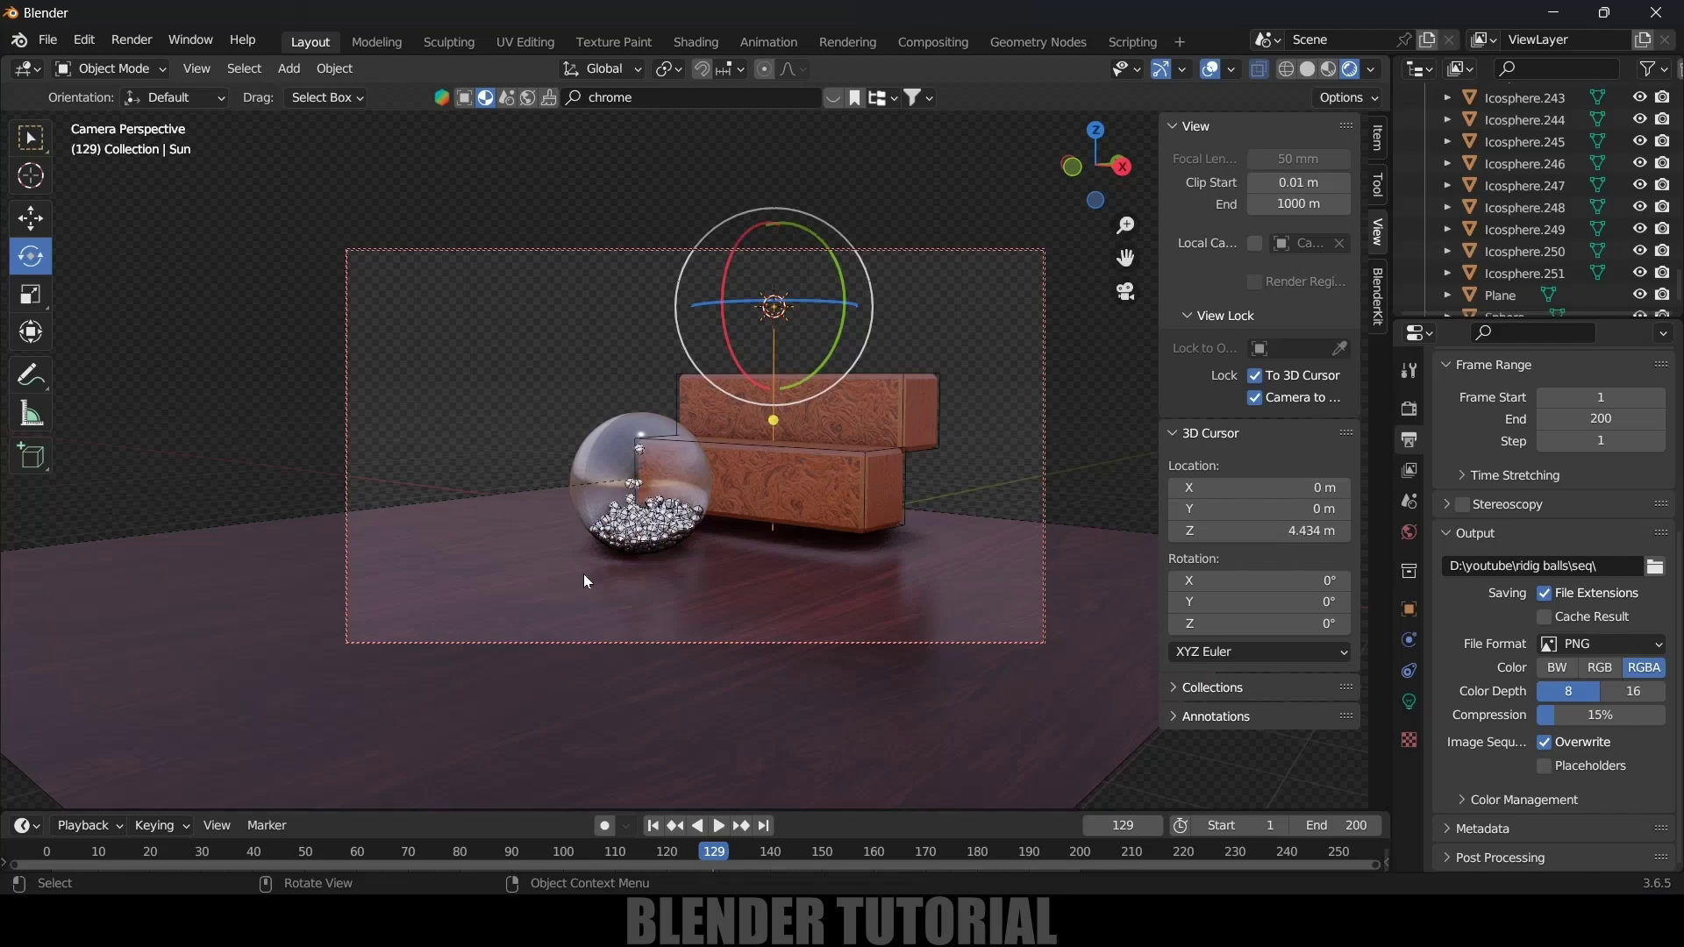
Step: Render the animation
click(131, 40)
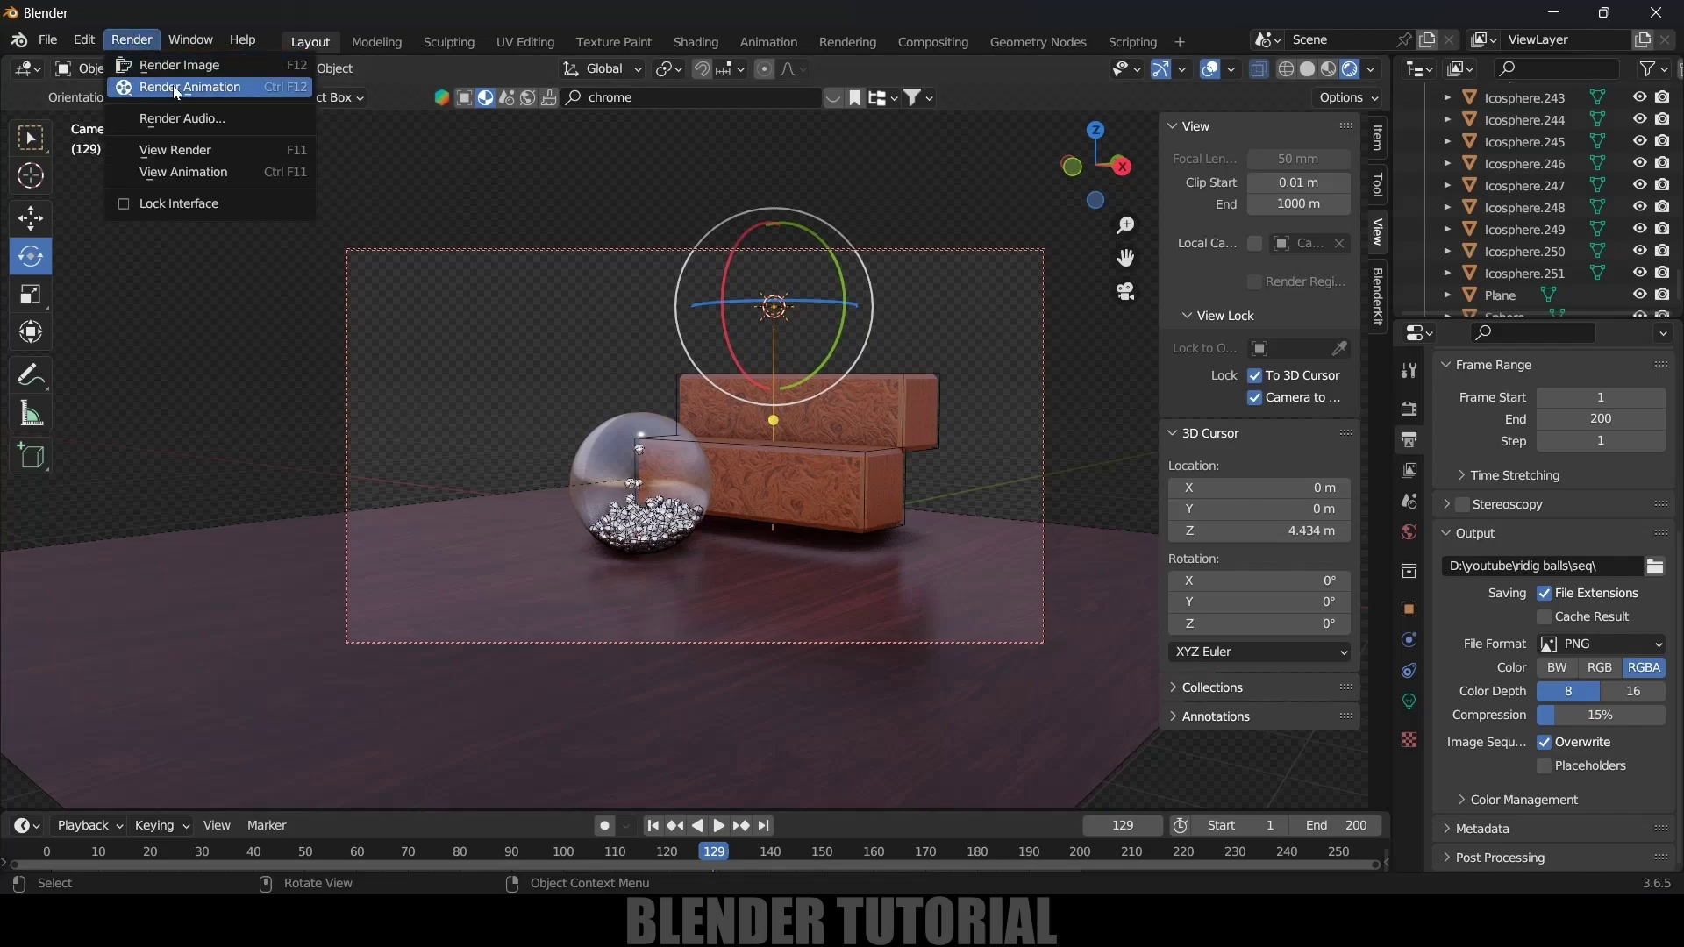